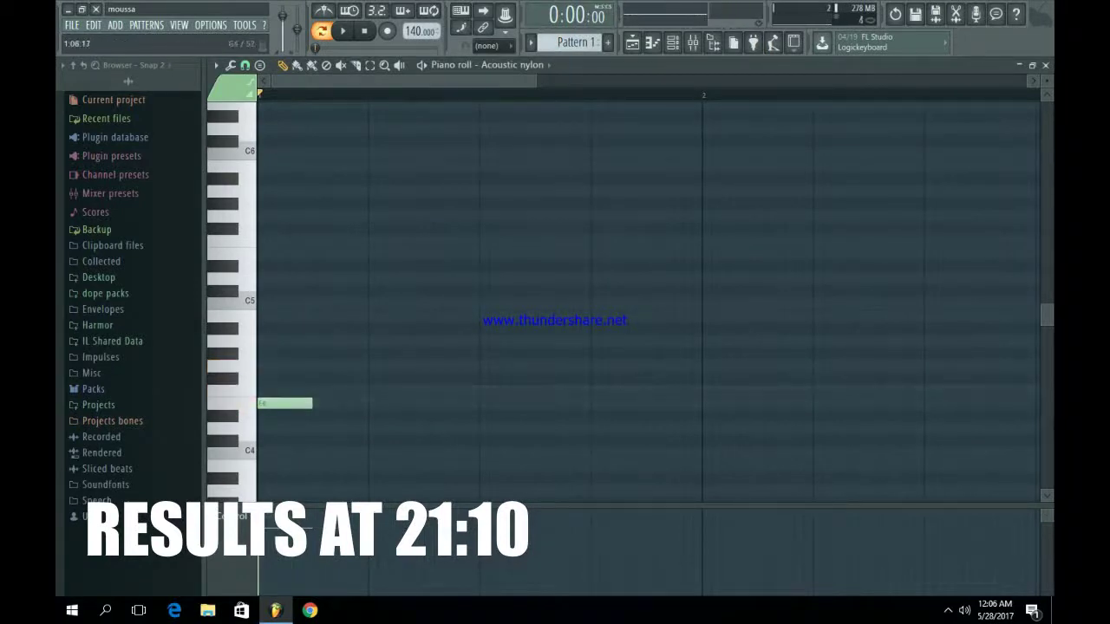
- Lay out a bass line of one-bar notes E4, D4, C4 and F4 across bars 1 to 4 and play it back
scroll(649, 295, "down", 2)
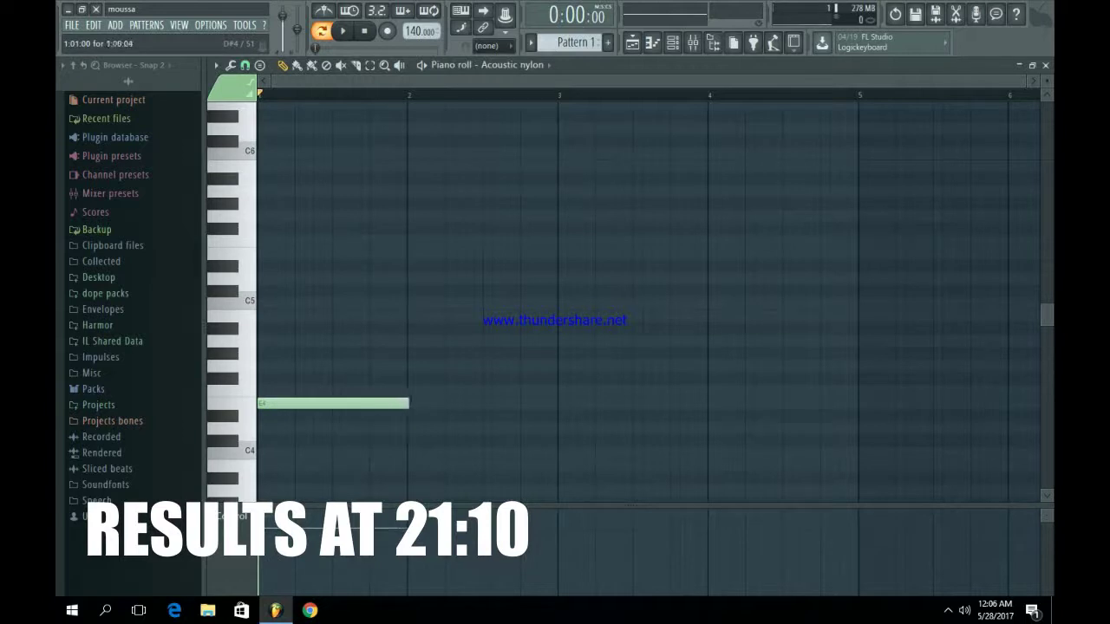
key("space")
left_click(482, 428)
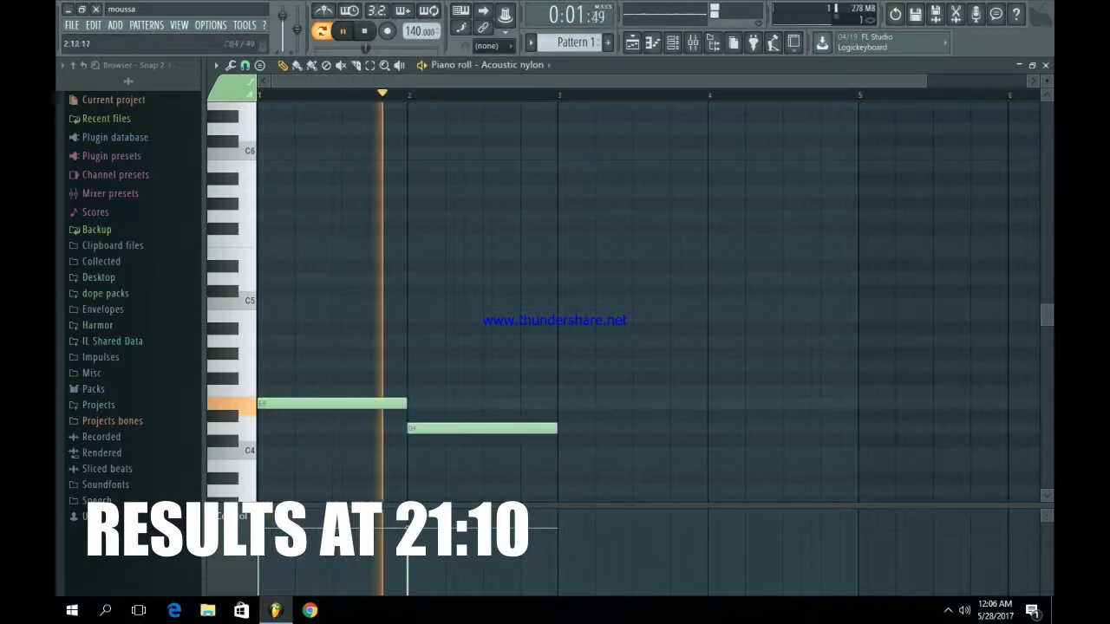
left_click(632, 391)
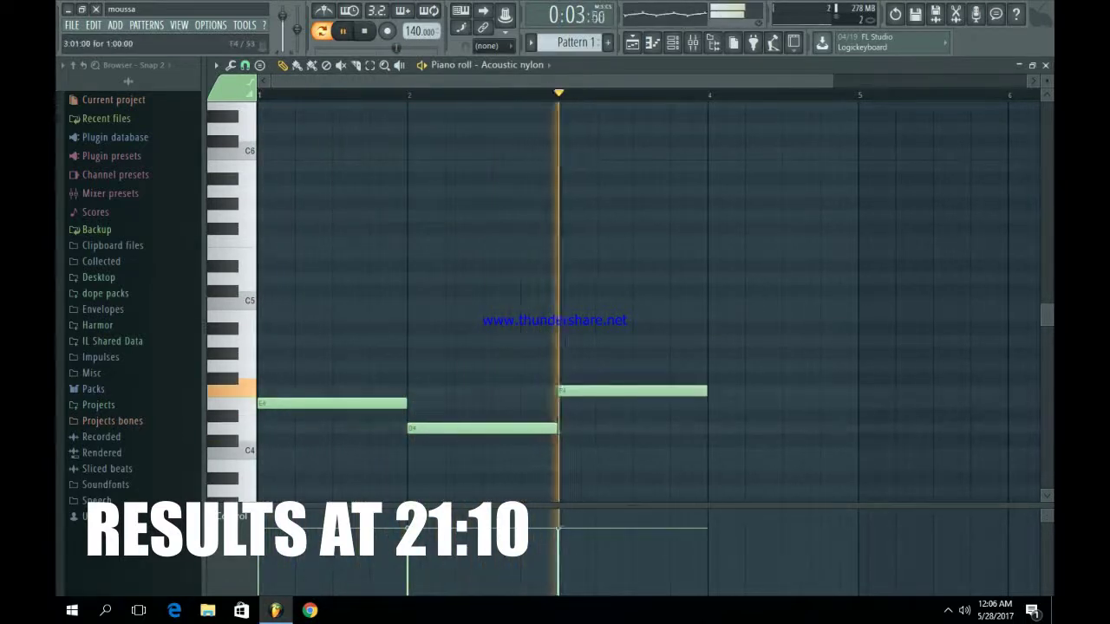
key("space")
left_click_drag(632, 391, 634, 452)
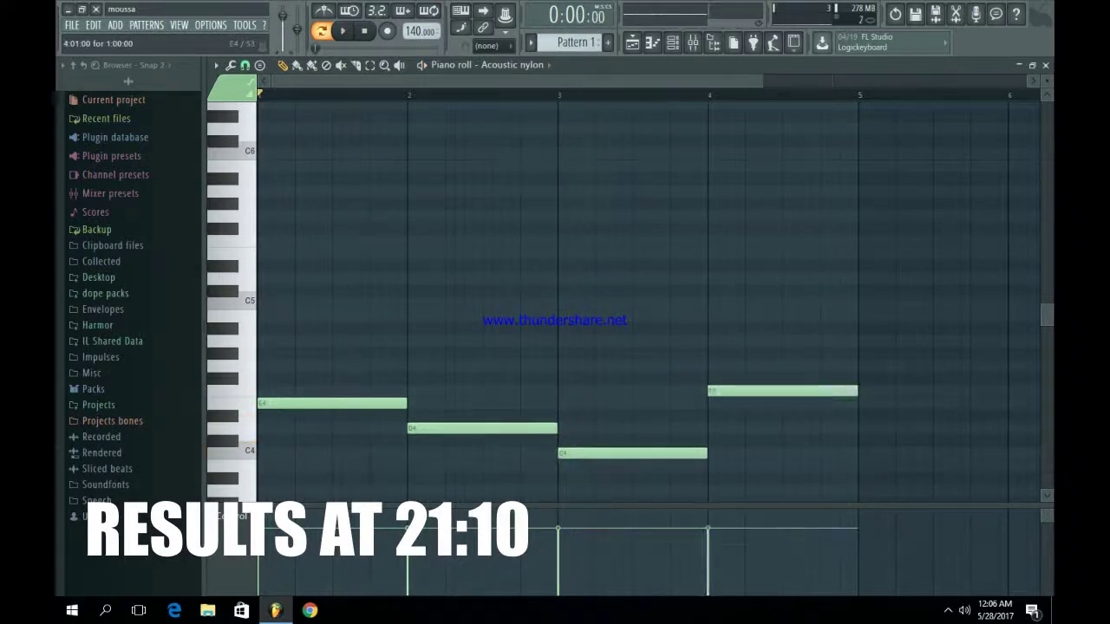
key("space")
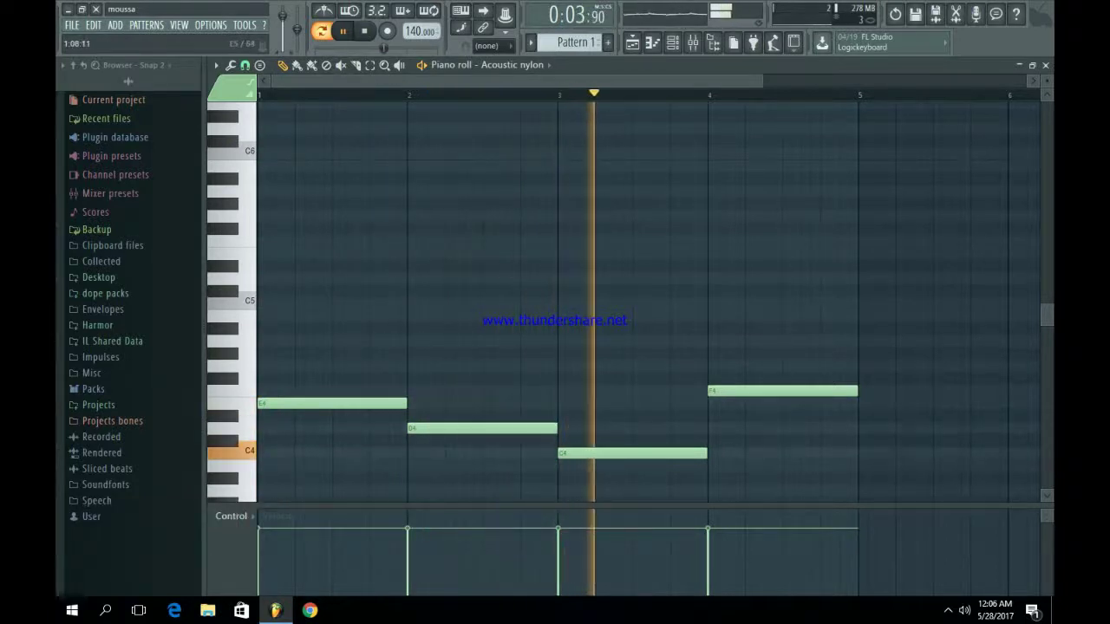
key("space")
- Stack one-bar C5, E5 and A5 notes above the E4 in bar 1 and audition the chord
left_click(278, 303)
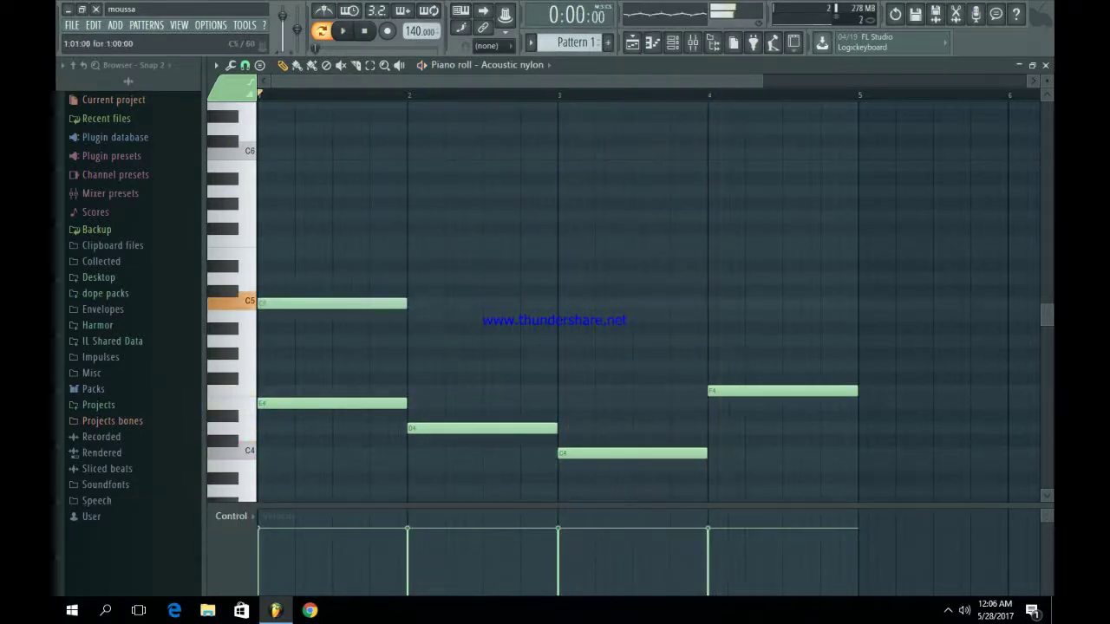
left_click(277, 266)
left_click_drag(277, 266, 277, 253)
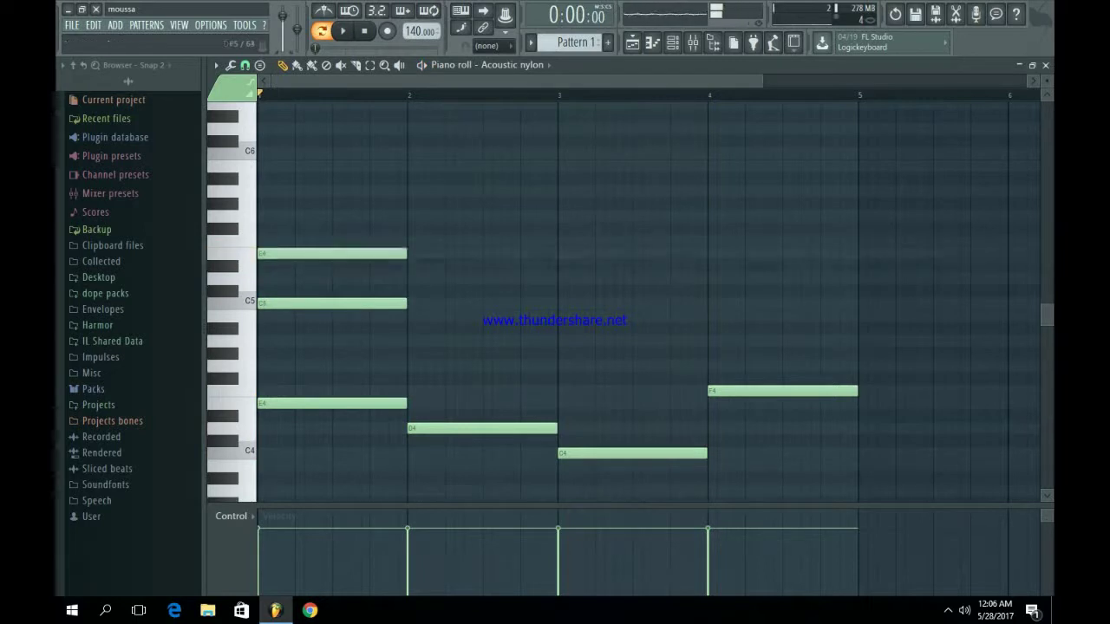
key("space")
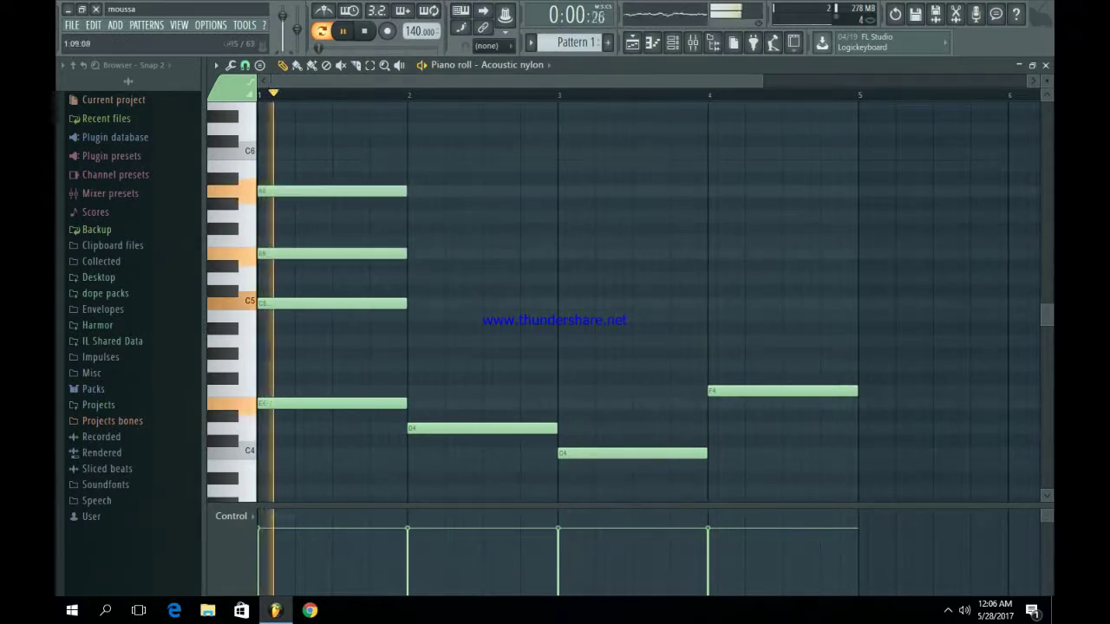
key("space")
- Add one-bar G5, D5 and G4 notes above the D4 in bar 2, aligned to the bar, and play the pattern
left_click(425, 216)
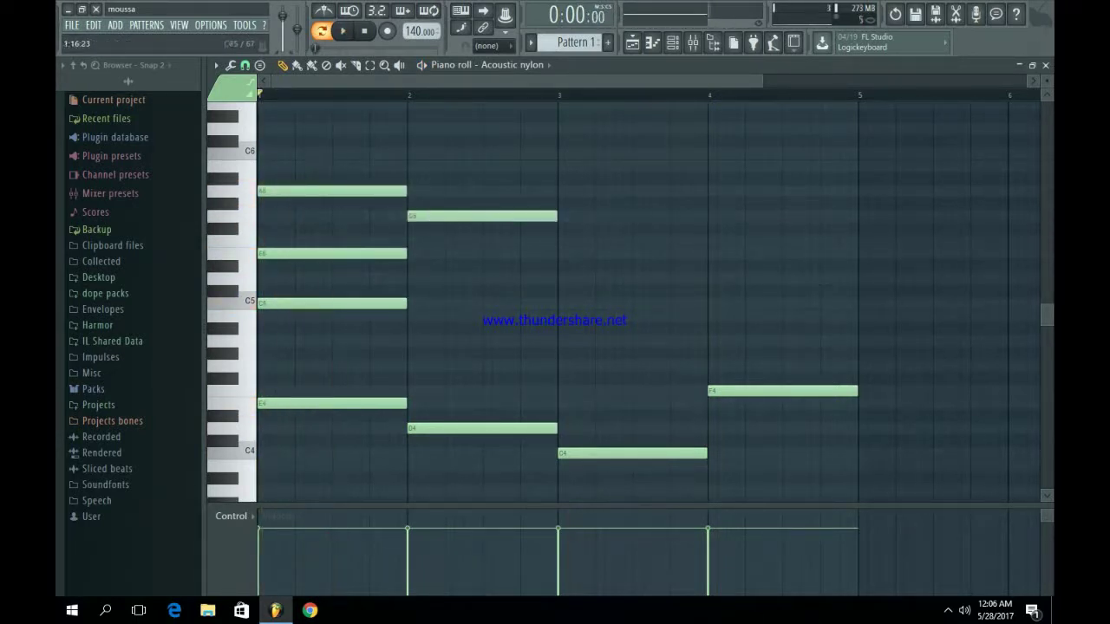
left_click_drag(425, 352, 425, 365)
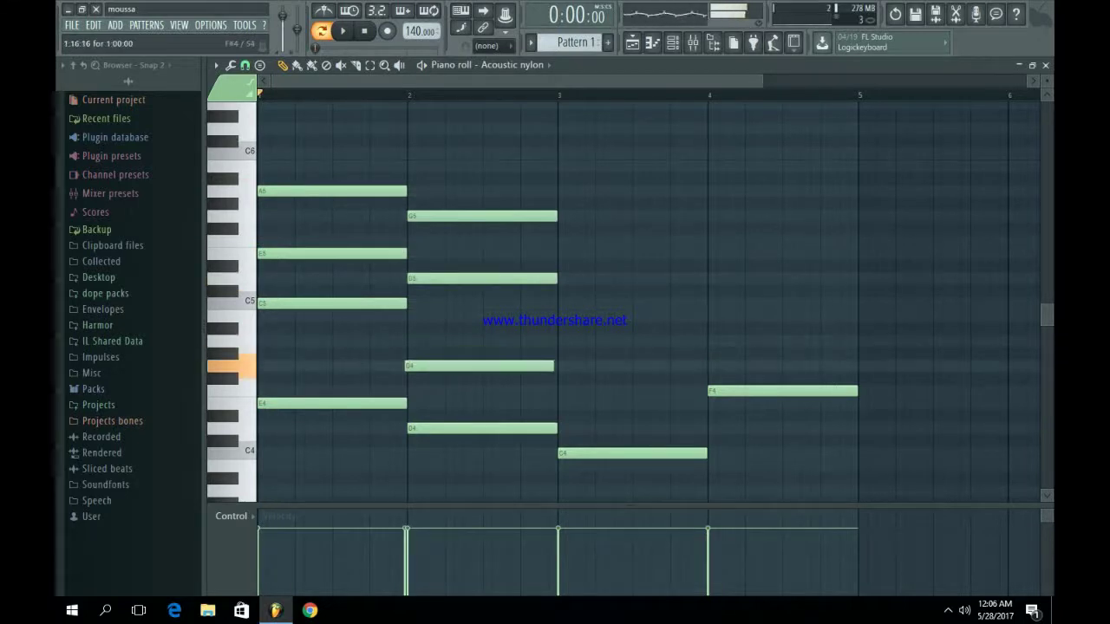
key("space")
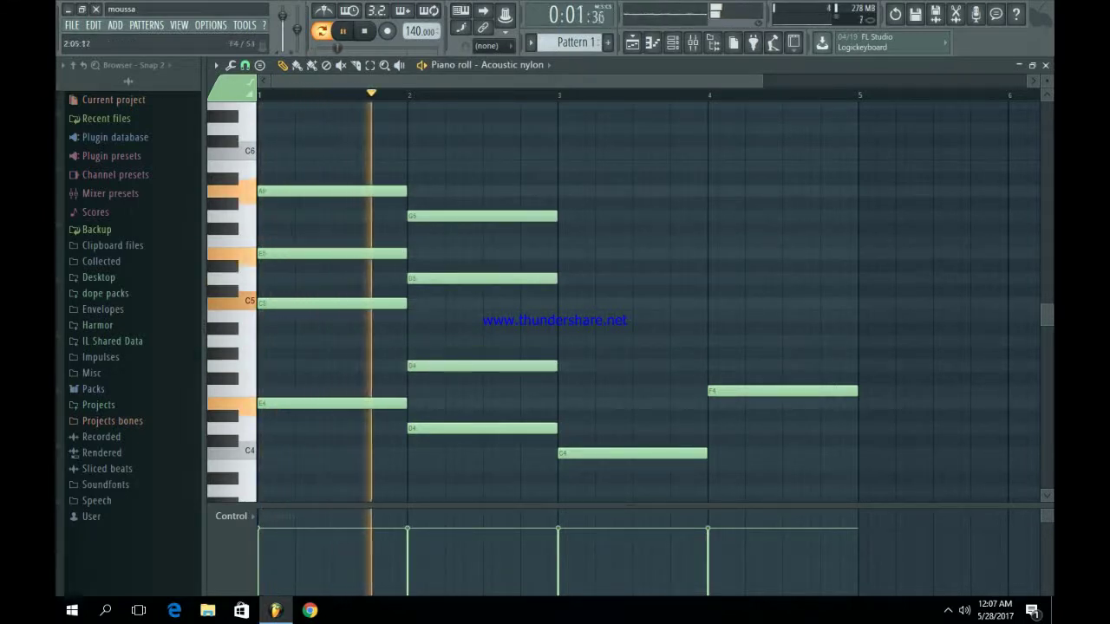
key("space")
- Add one-bar C5, B5 and G5 notes above the C4 in bar 3 and listen to the progression
left_click(577, 303)
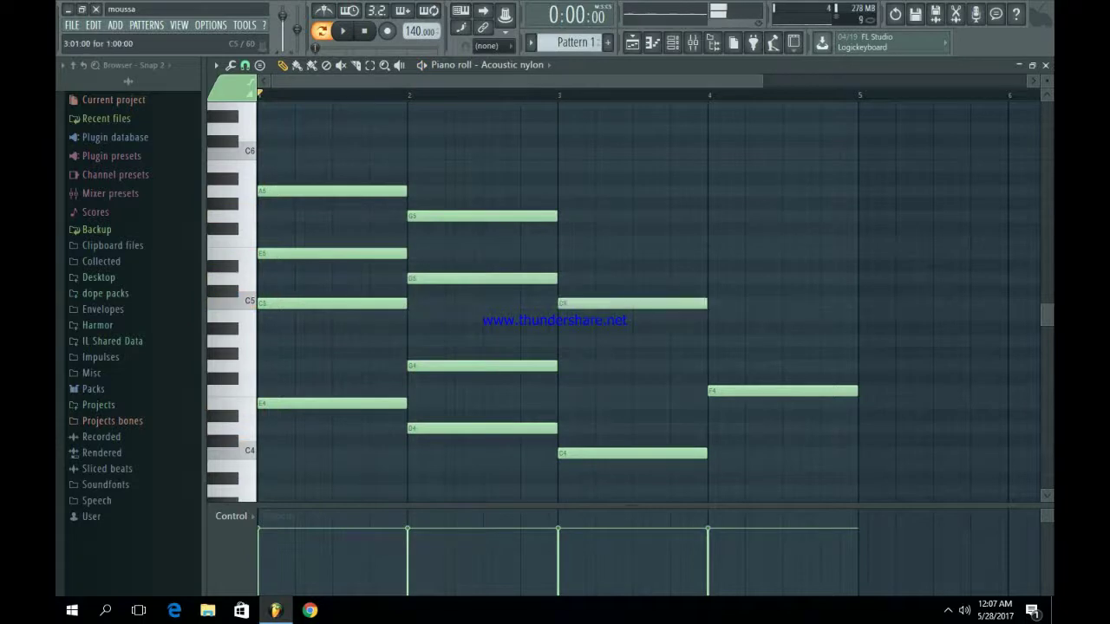
left_click(577, 166)
left_click(577, 240)
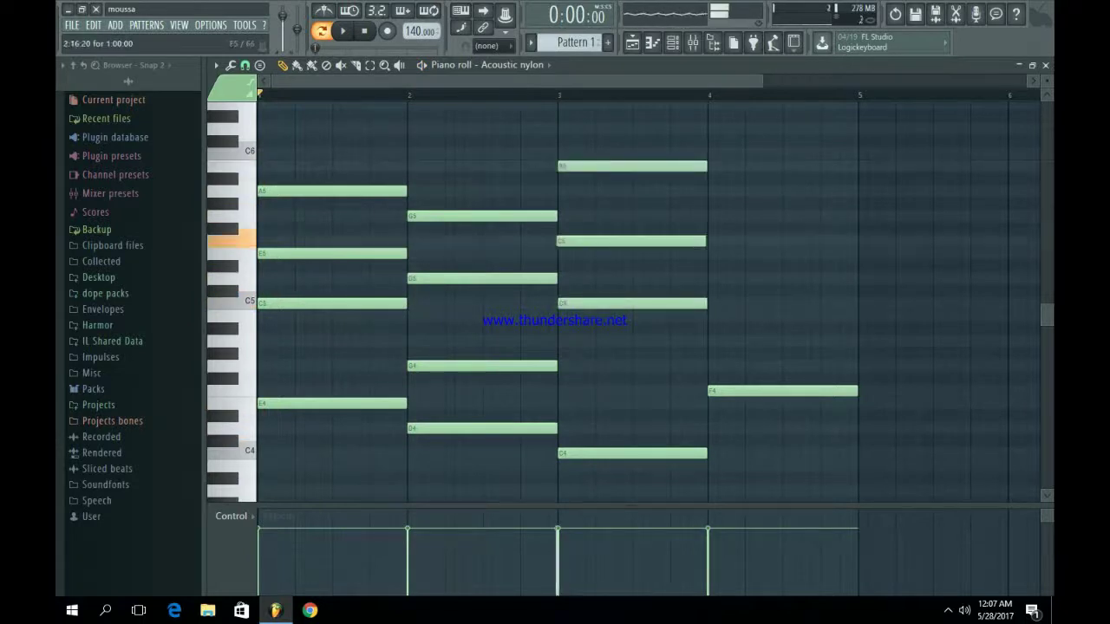
left_click_drag(577, 241, 577, 216)
key("space")
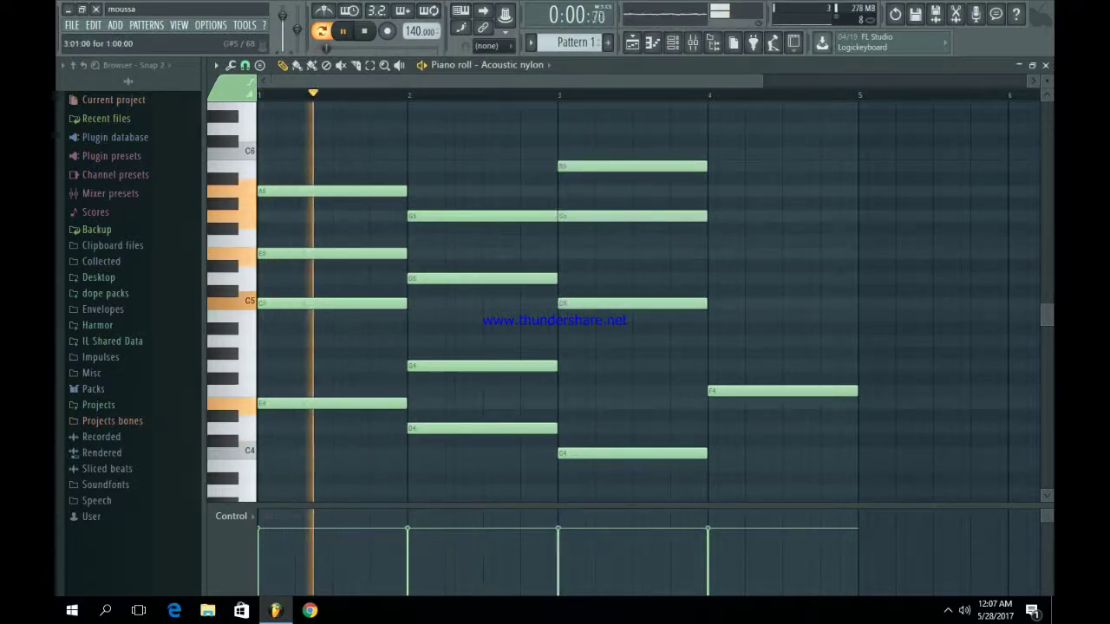
scroll(555, 304, "up", 3)
scroll(555, 303, "down", 3)
scroll(555, 304, "up", 1)
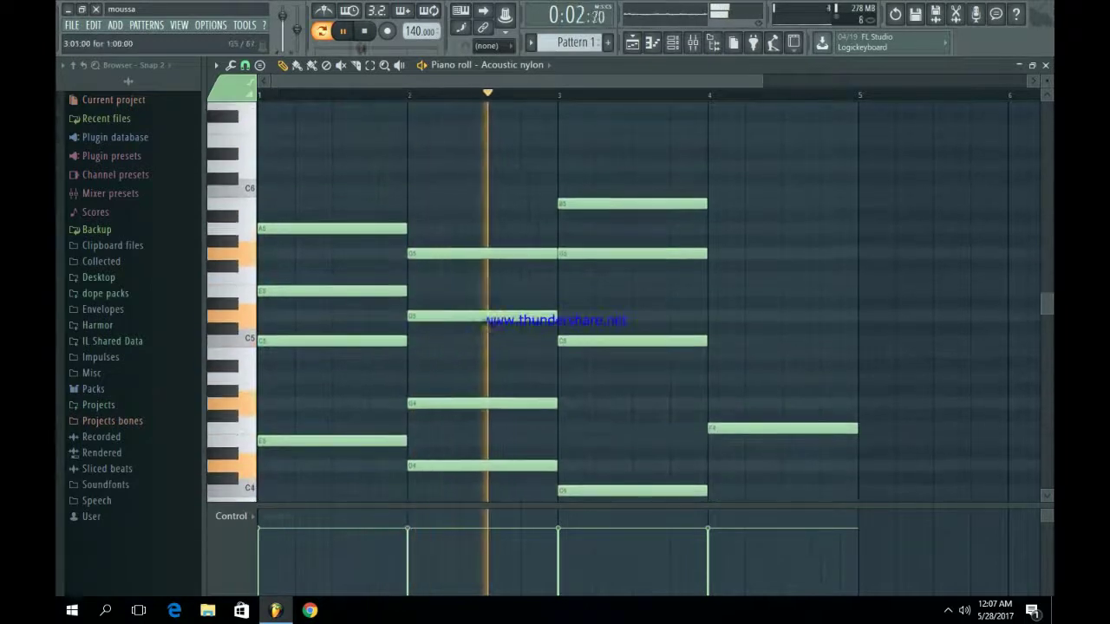
key("space")
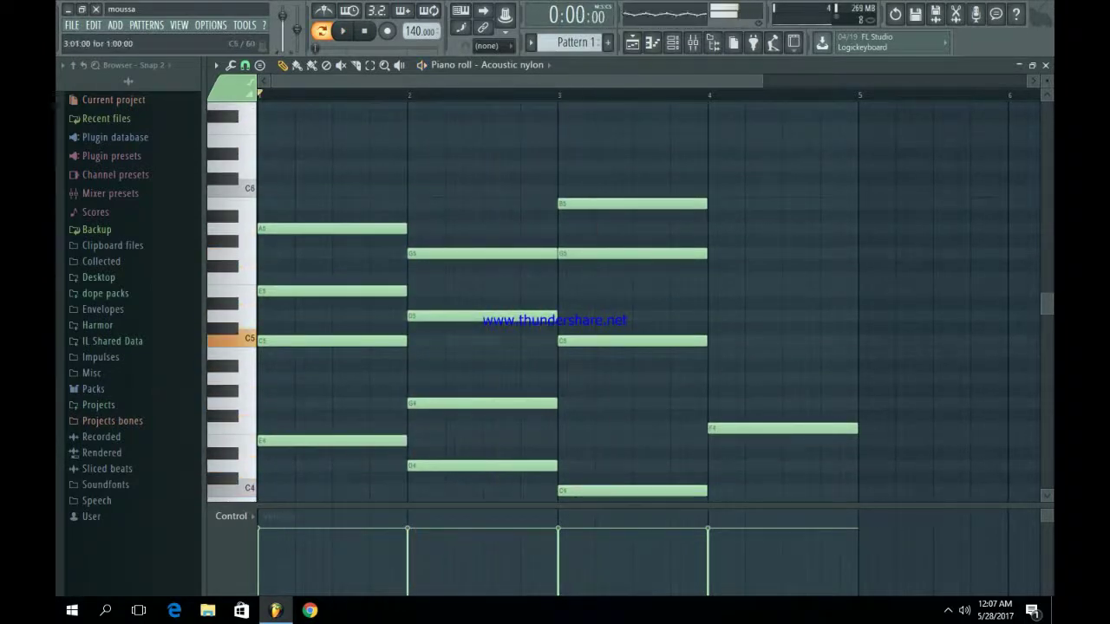
- Add a one-bar A5 to the bar 3 chord, remove its G5, and play the pattern
left_click(641, 240)
mouse_move(642, 240)
left_mouse_down()
mouse_move(635, 216)
mouse_move(625, 228)
left_mouse_up()
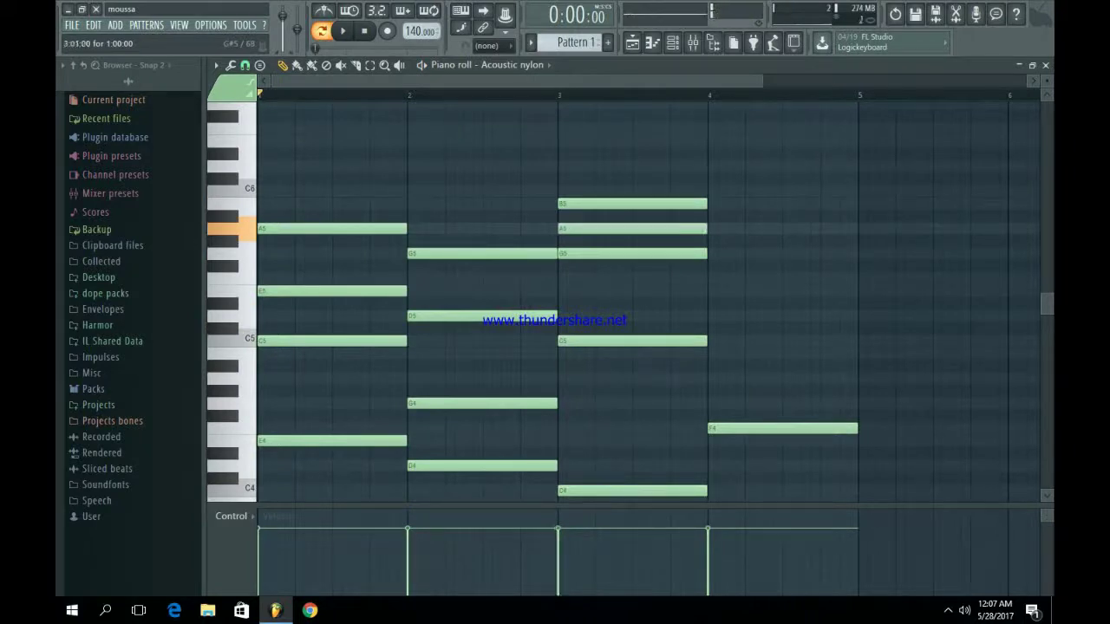
key("space")
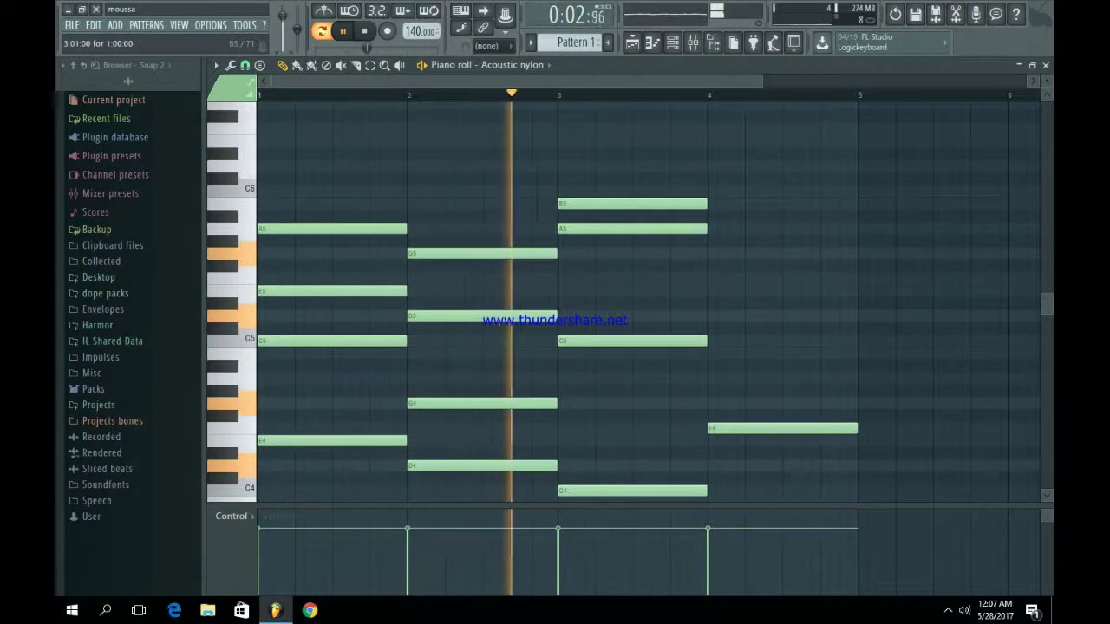
key("space")
- Lower the bar 3 C5 to B4, delete the B5 from that chord, and audition the progression
left_click_drag(632, 340, 632, 353)
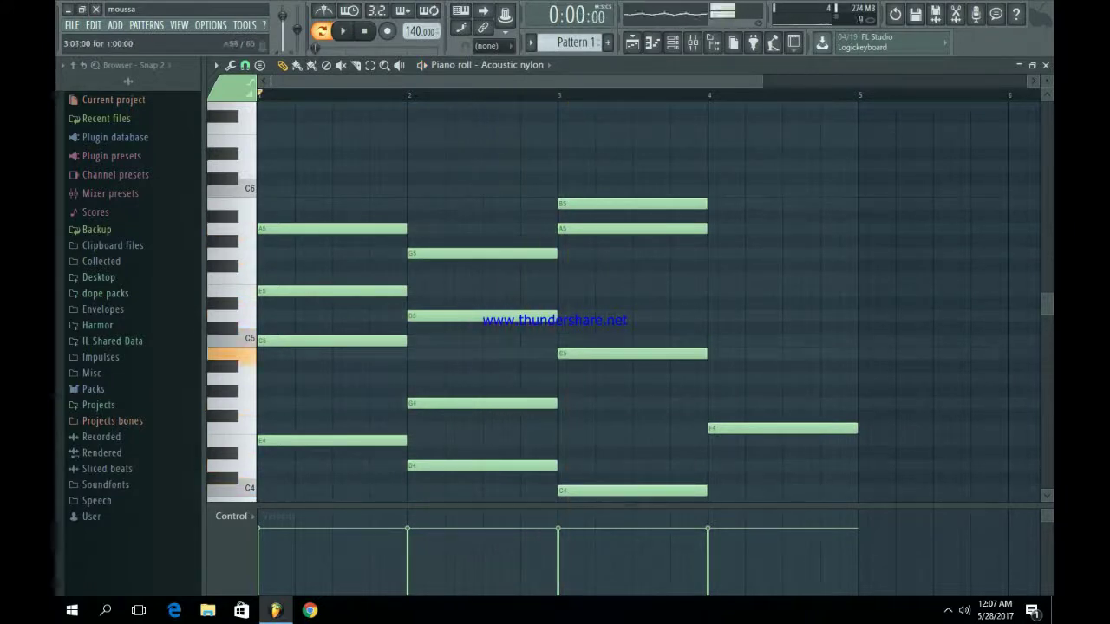
right_click(632, 203)
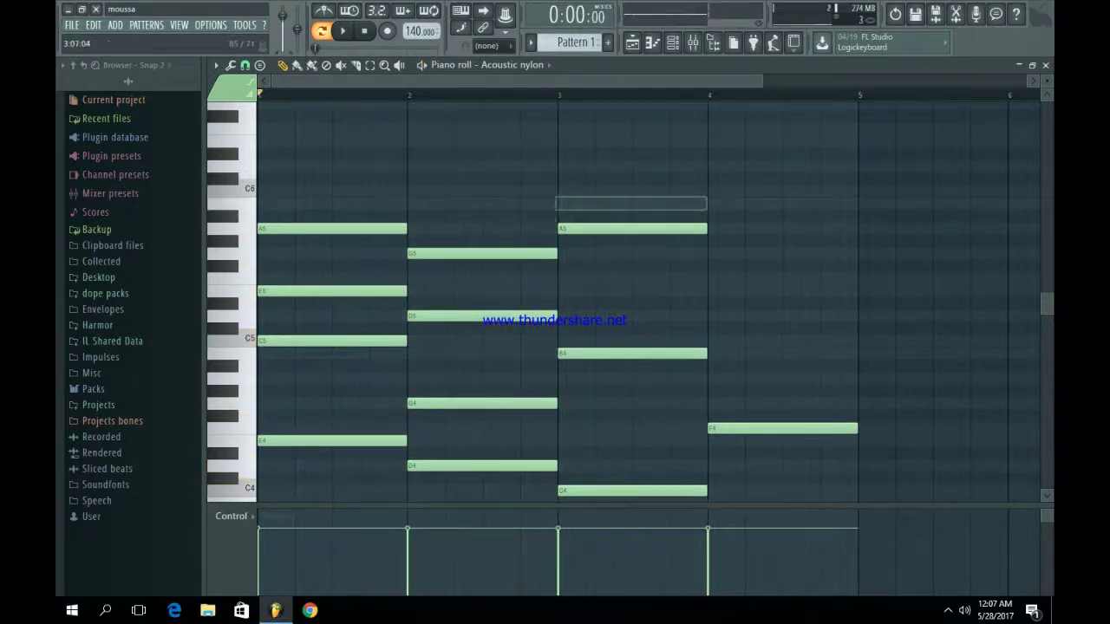
key("space")
scroll(624, 303, "down", 2)
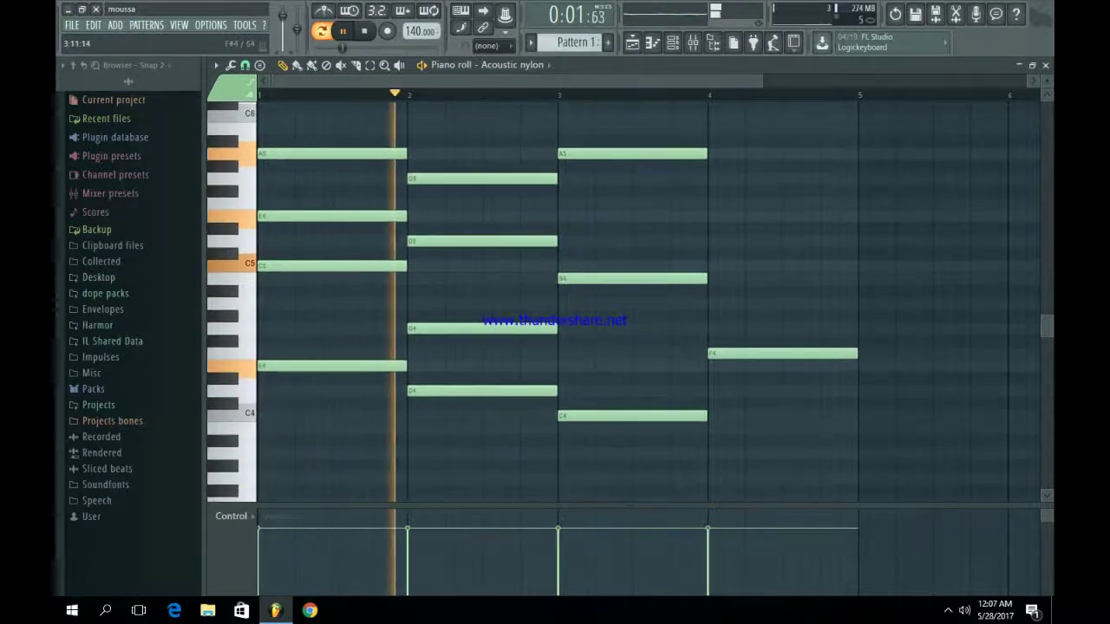
scroll(624, 303, "up", 2)
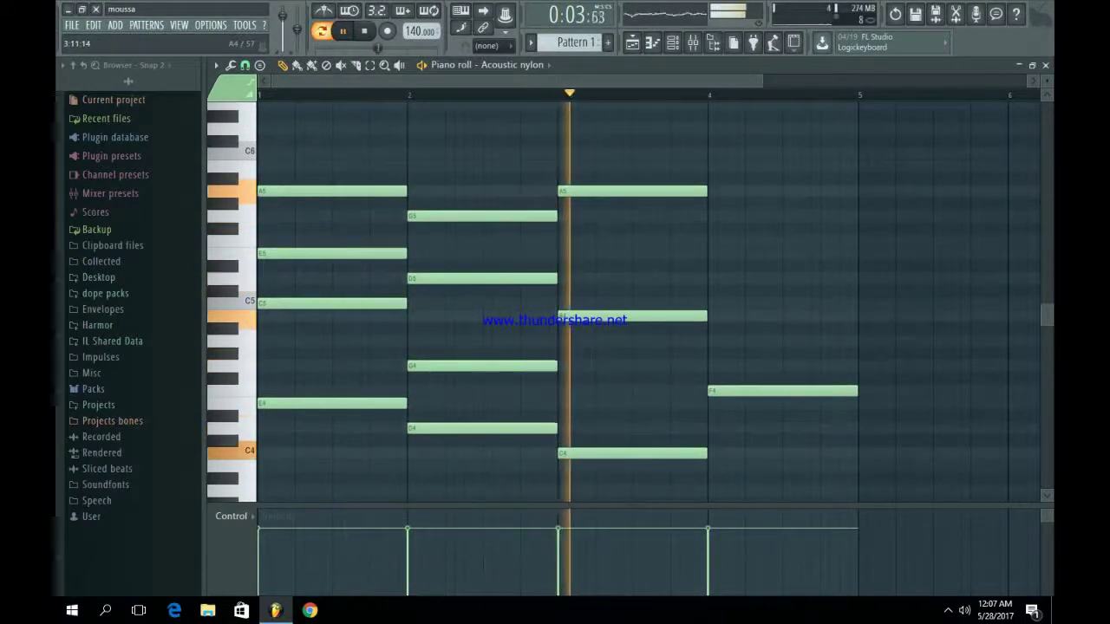
key("space")
- Add one-bar E5 and C5 notes above the F4 in bar 4 and play the four-bar progression
left_click(718, 278)
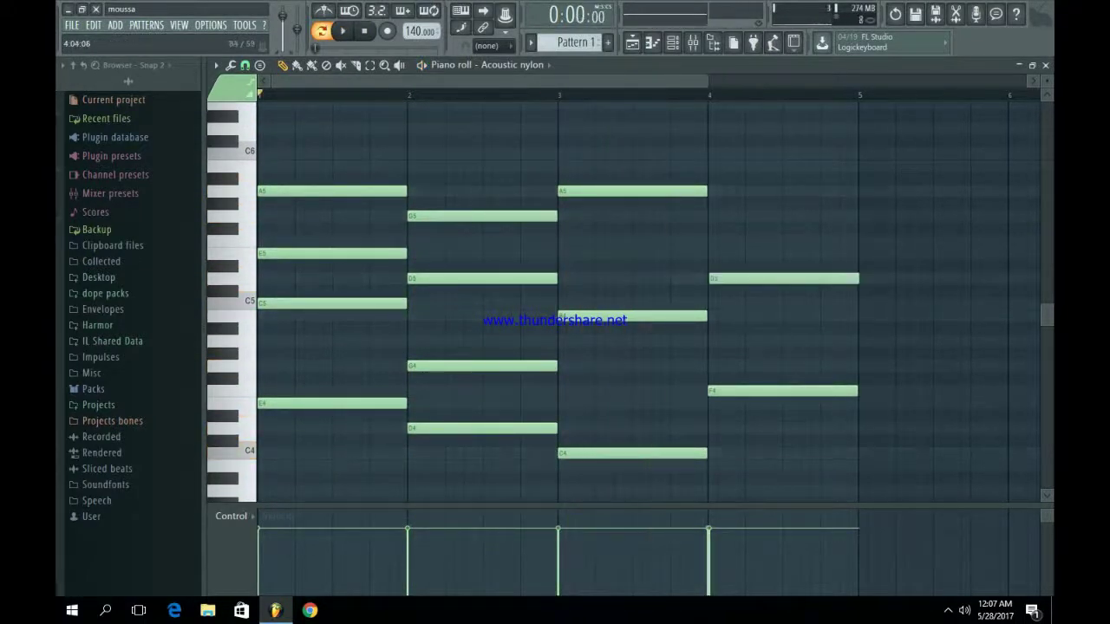
left_click_drag(720, 254, 718, 304)
key("space")
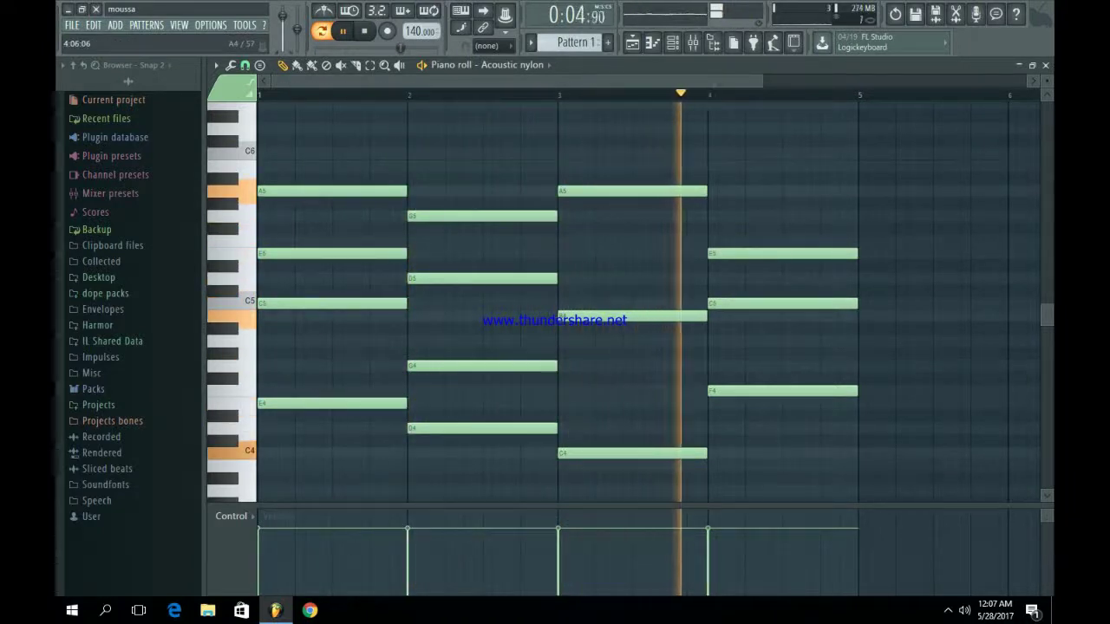
key("space")
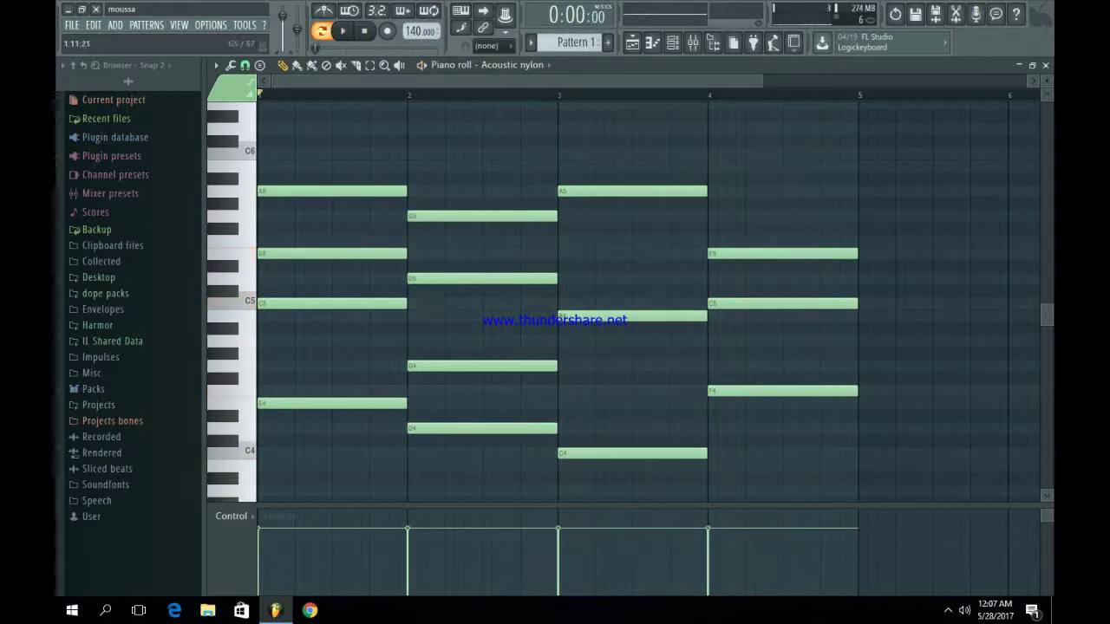
- Add one-beat melody notes above the bar 1 chord, B5 on beat 3 and C6 on beat 4, and play them
left_click_drag(364, 215, 364, 166)
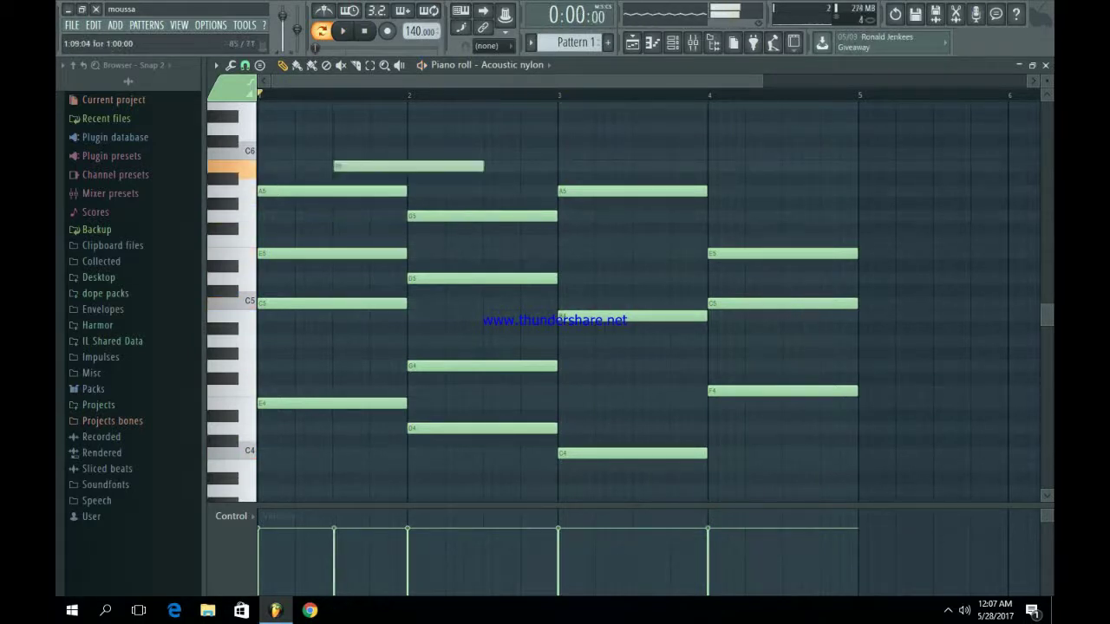
key("space")
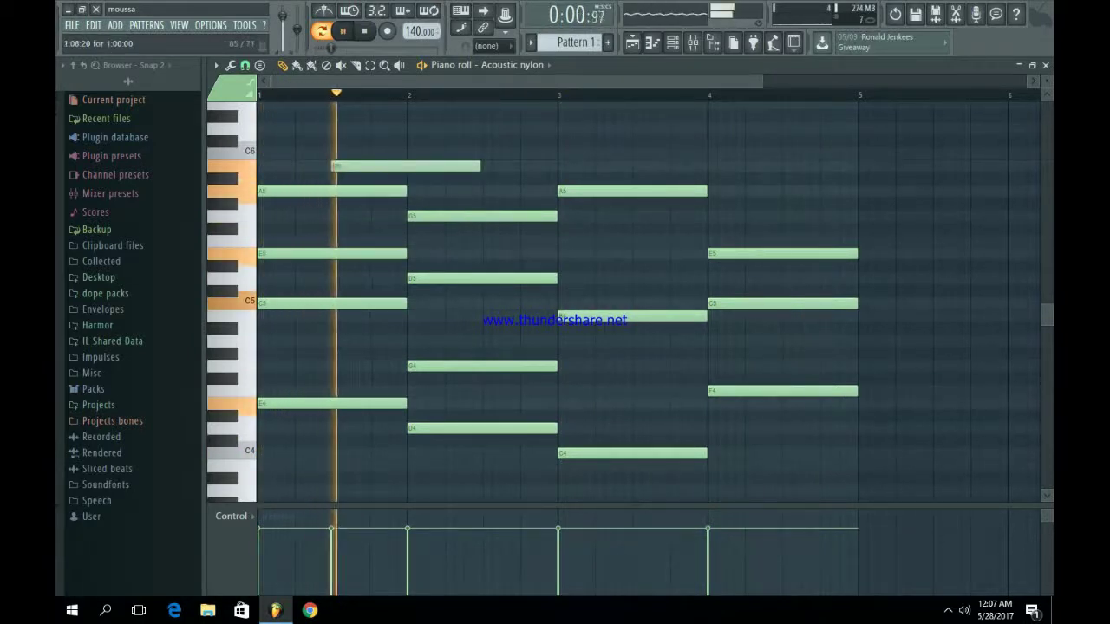
key("space")
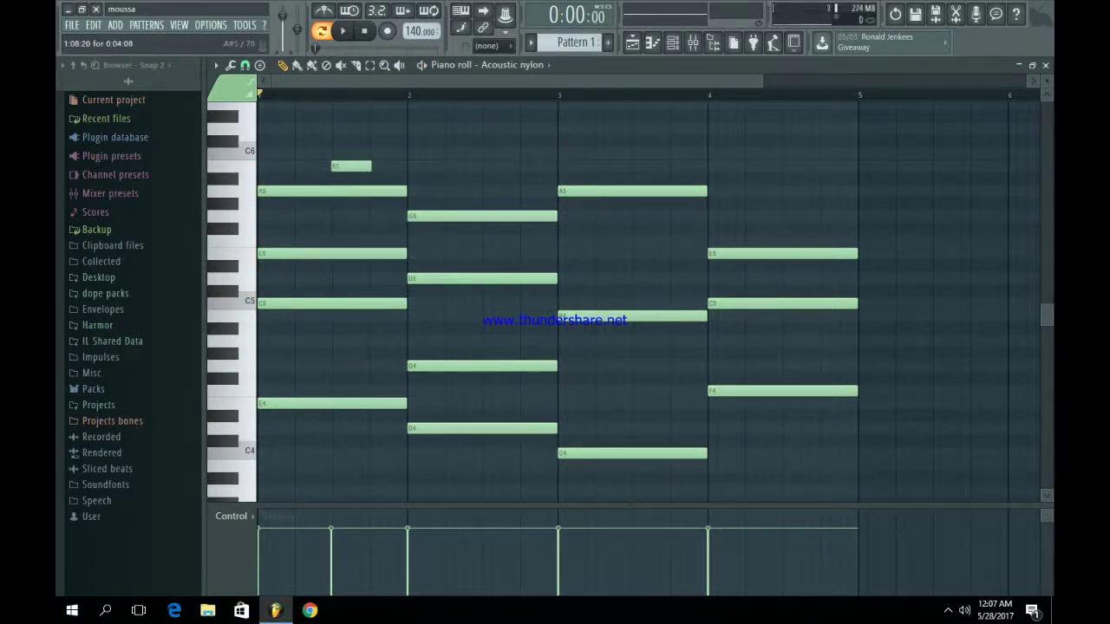
key("space")
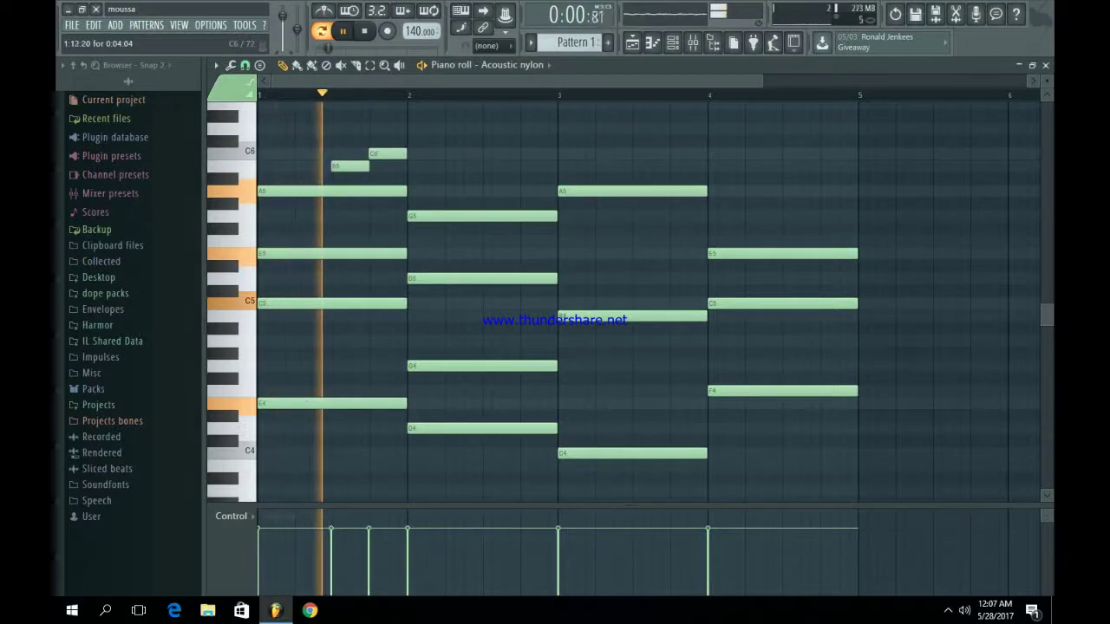
- Place one-beat melody notes in bar 2, A5 on beat 3 and F5 on beat 4, and audition them
left_click(490, 190)
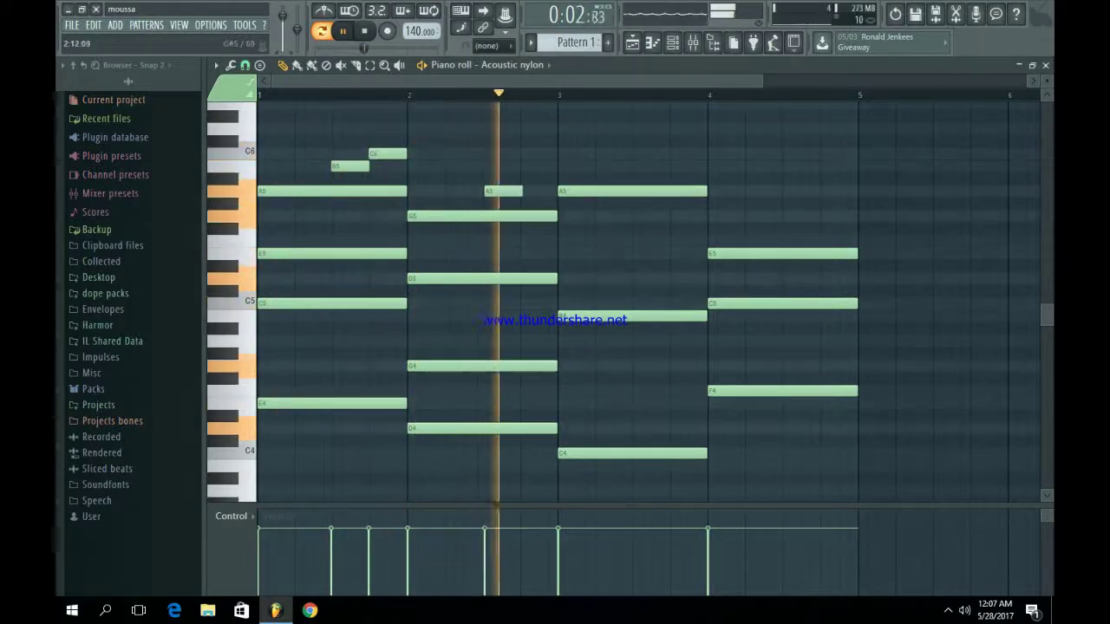
key("space")
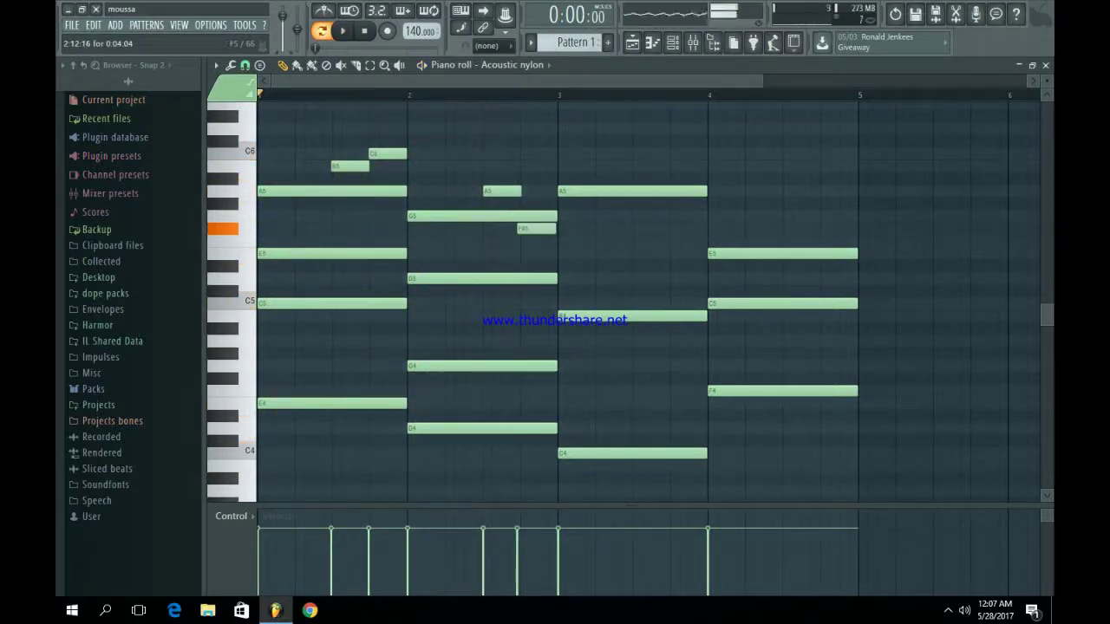
key("space")
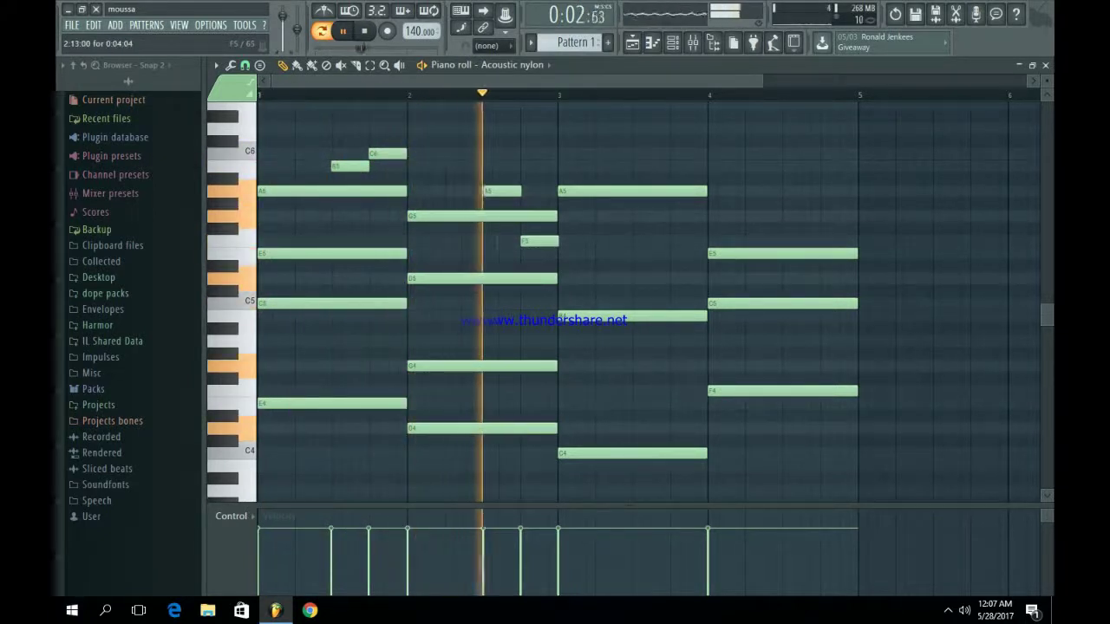
key("space")
- Remove the F5 melody note from bar 2 and extend the short A5 to the end of the bar
key("space")
mouse_move(502, 191)
left_mouse_down()
mouse_move(461, 191)
mouse_move(503, 191)
left_mouse_up()
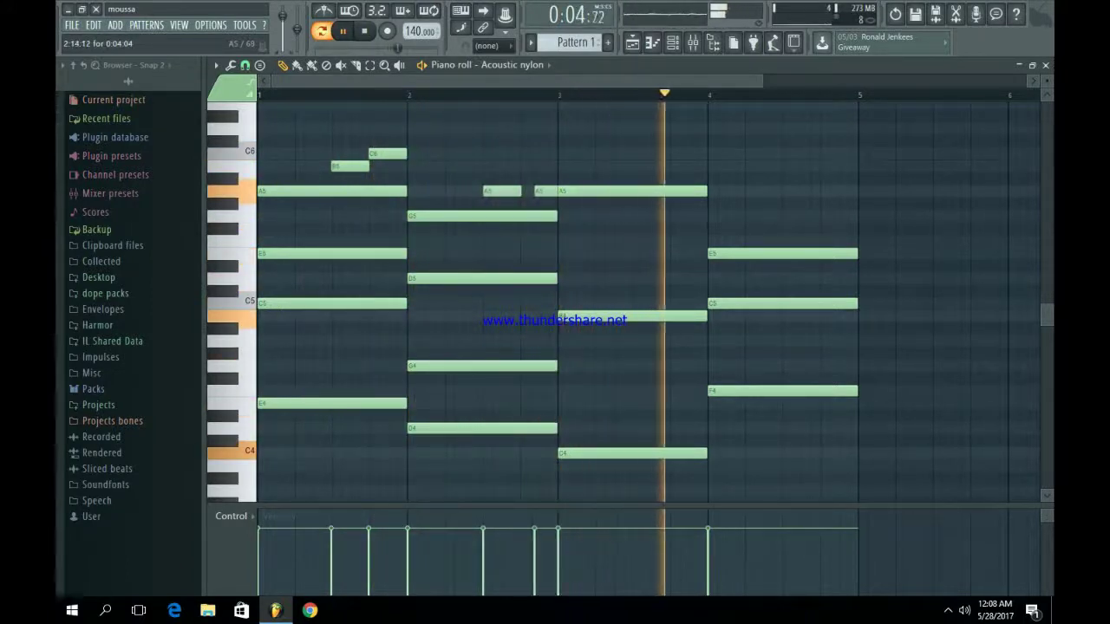
key("space")
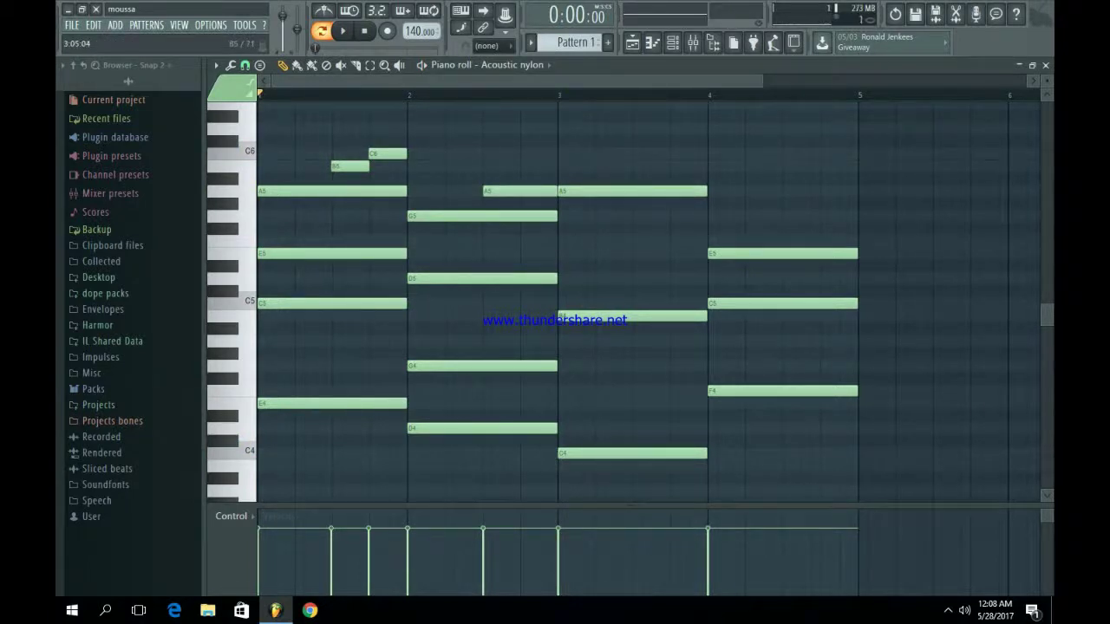
- Add one-beat melody notes B5, C6, B5 on beats 2–4 of bar 3 and A5, B5, E6 on beats 1, 3, 4 of bar 4; play them
left_click(681, 166)
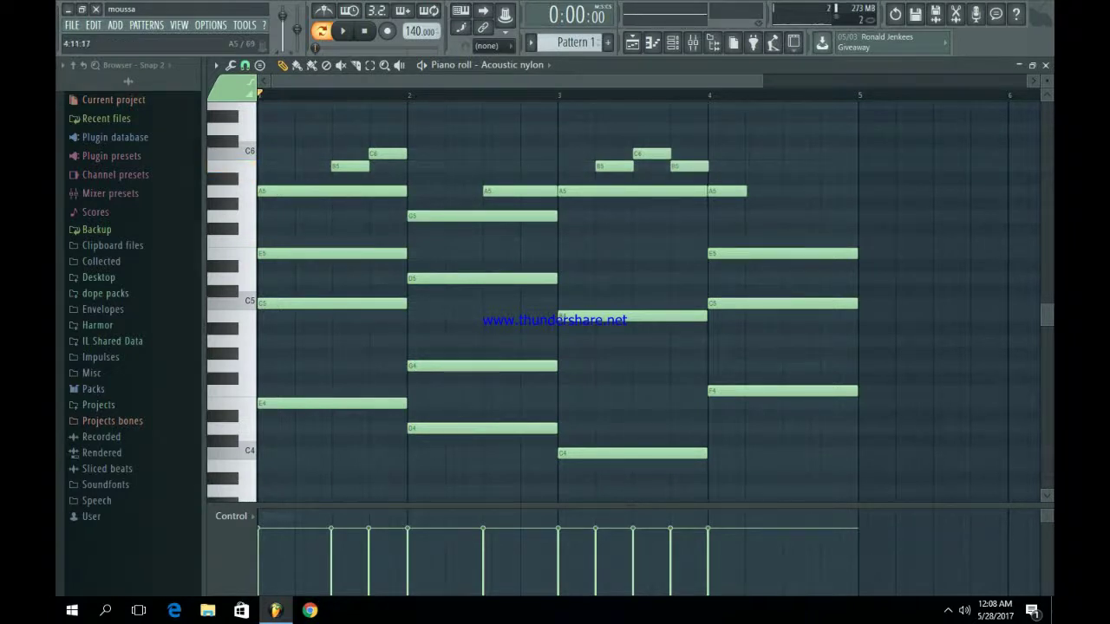
scroll(555, 295, "up", 1)
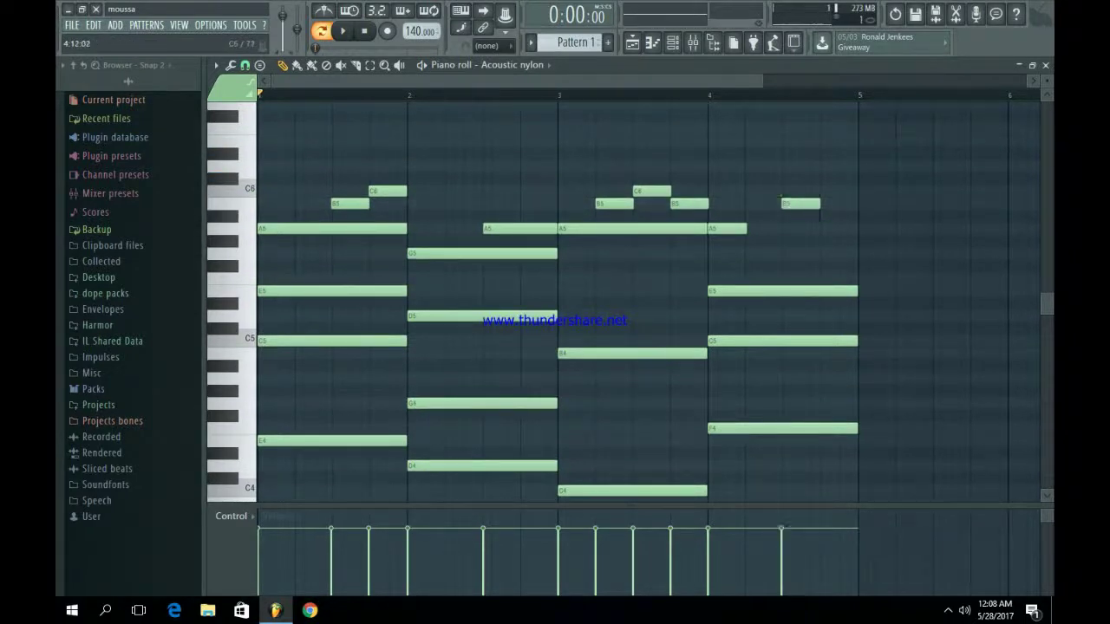
left_click_drag(838, 166, 841, 141)
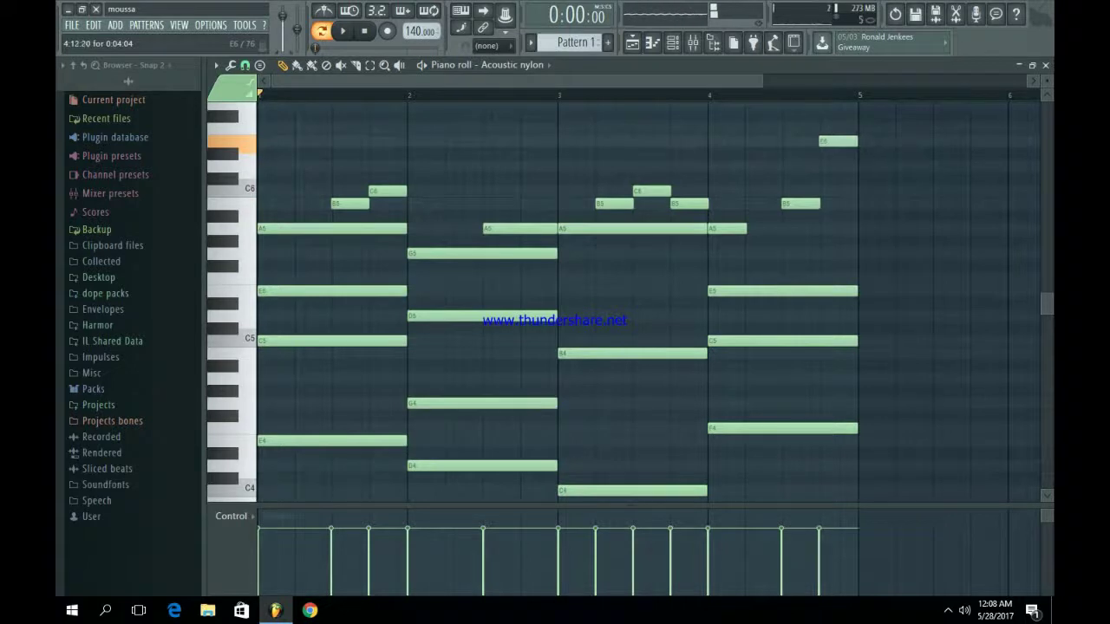
key("space")
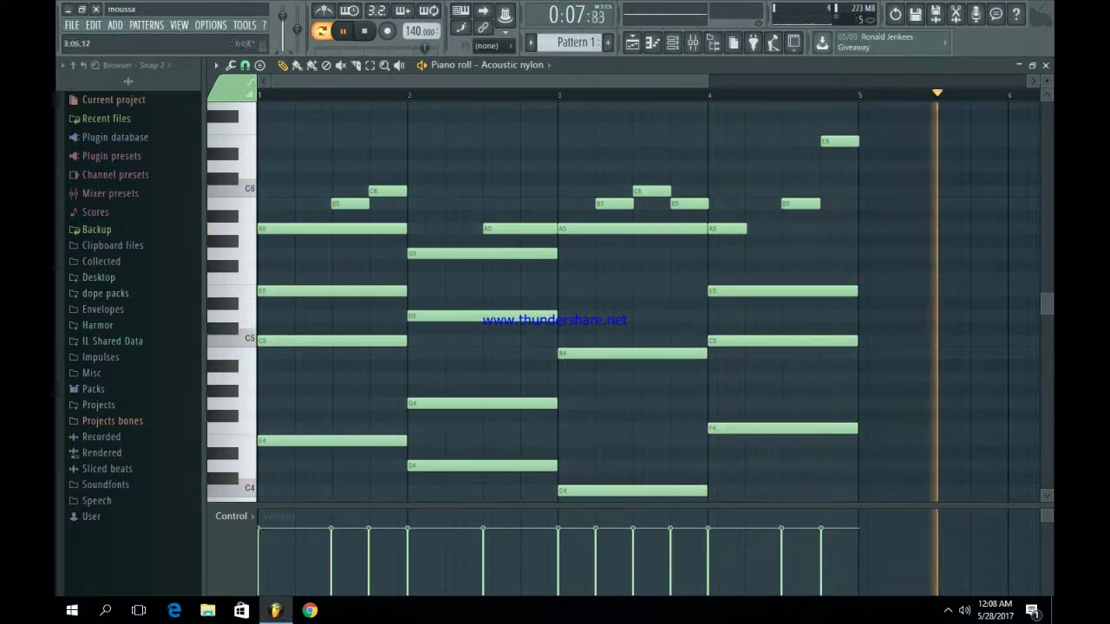
key("space")
scroll(645, 301, "up", 5)
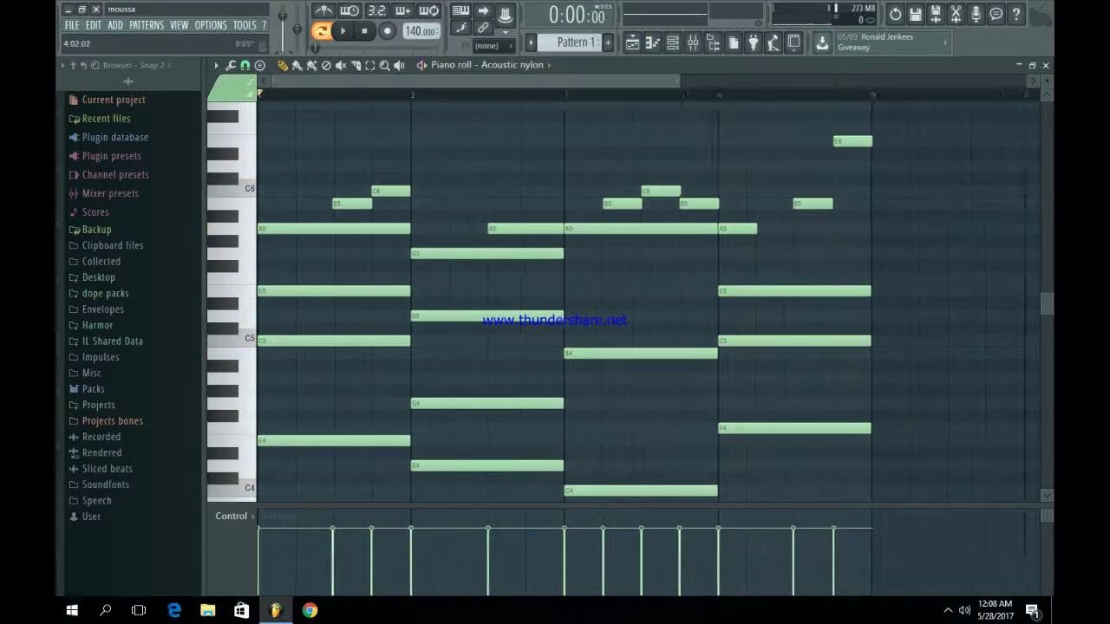
scroll(645, 301, "down", 1)
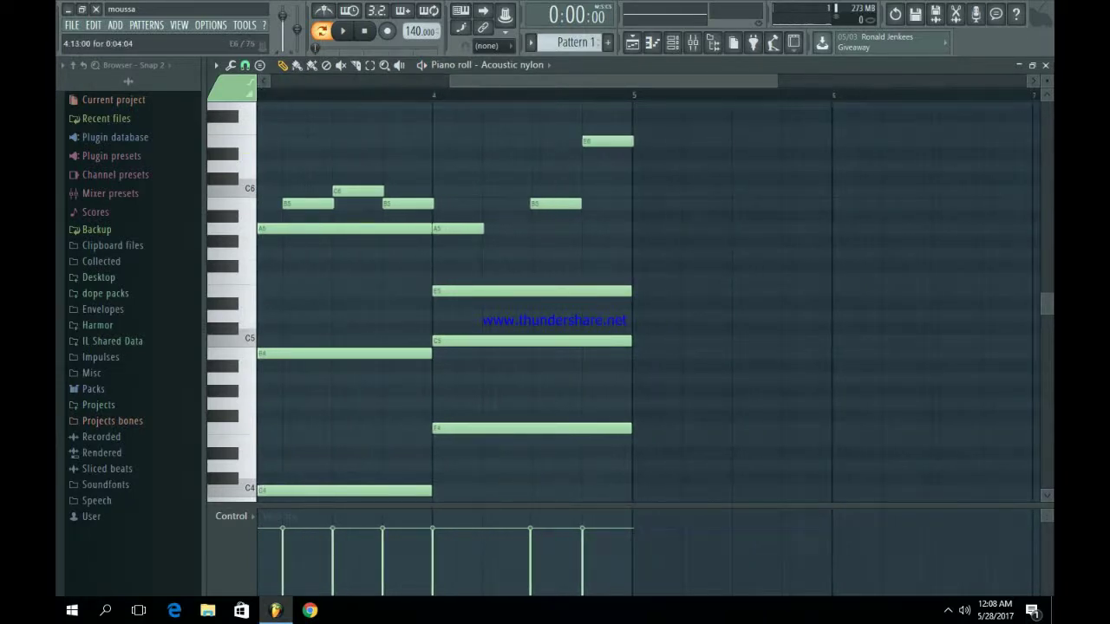
- Lay out four back-to-back copies of Pattern 1 on playlist Track 1 from bar 1 through bar 16 and play the song
key("F5")
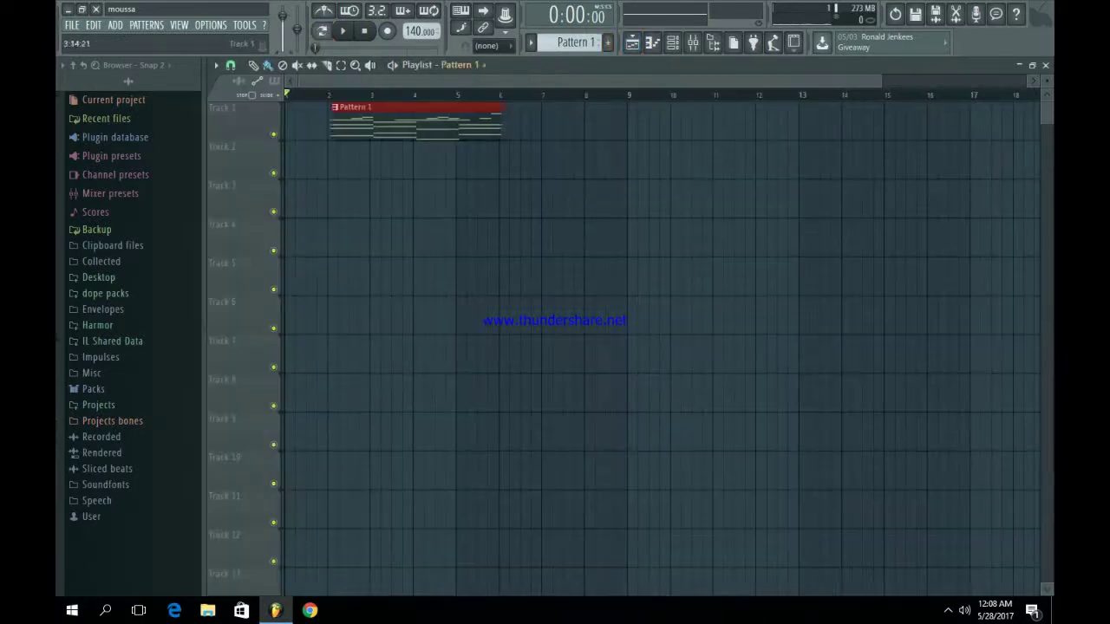
key("ctrl+b")
key("ctrl+b")
key("ctrl+b")
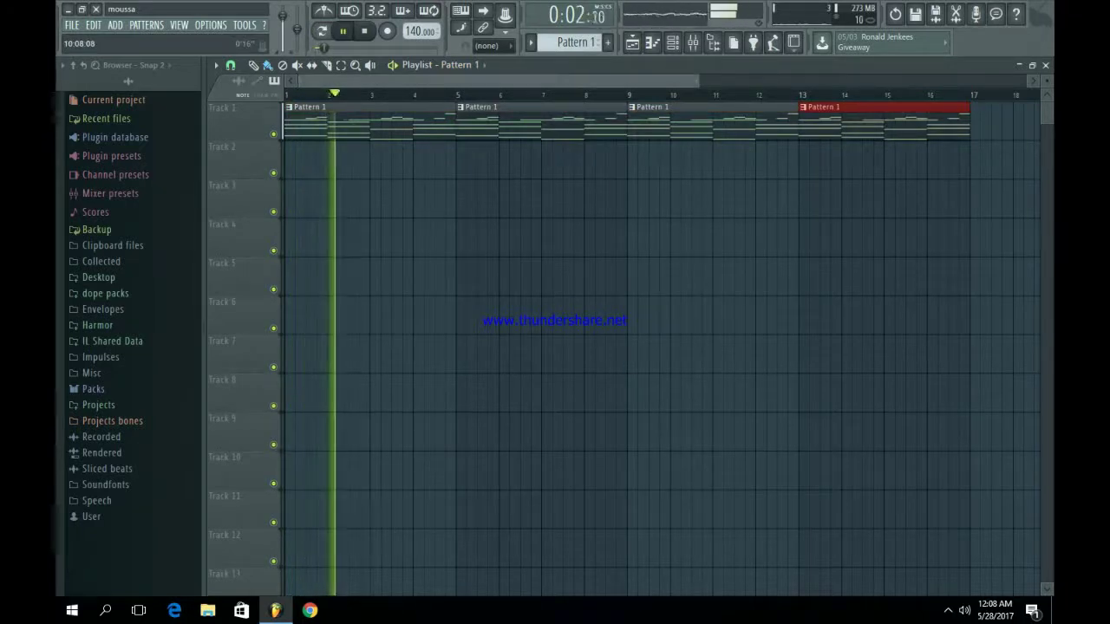
scroll(659, 347, "down", 2)
- Insert Fruity Chorus in effect slot 1 of the Acoustic nylon mixer track
key("F6")
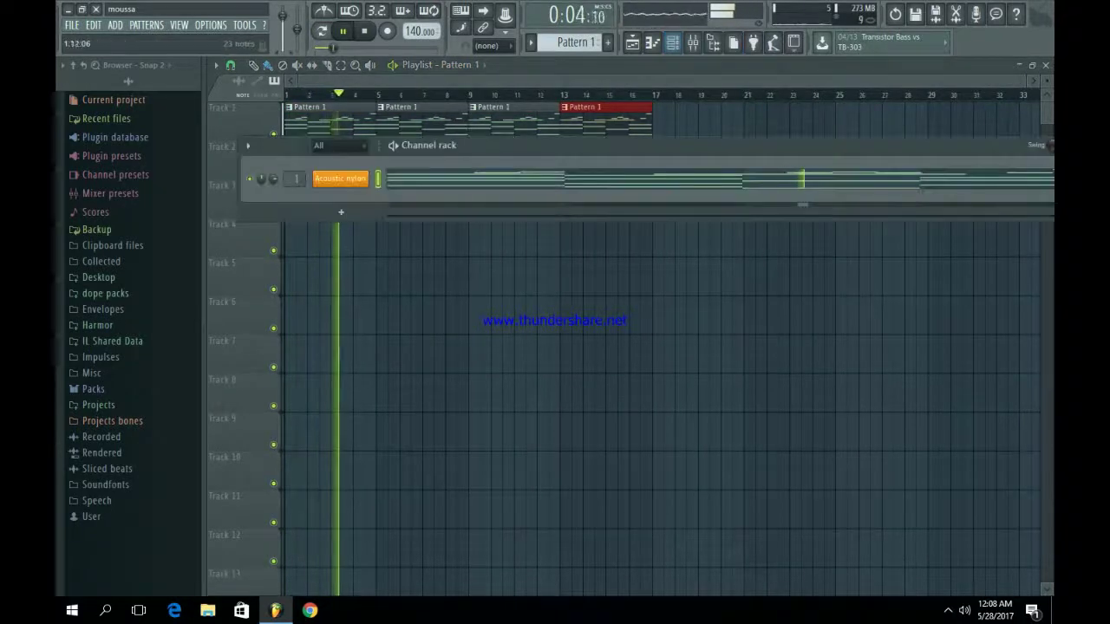
left_click(340, 179)
key("F9")
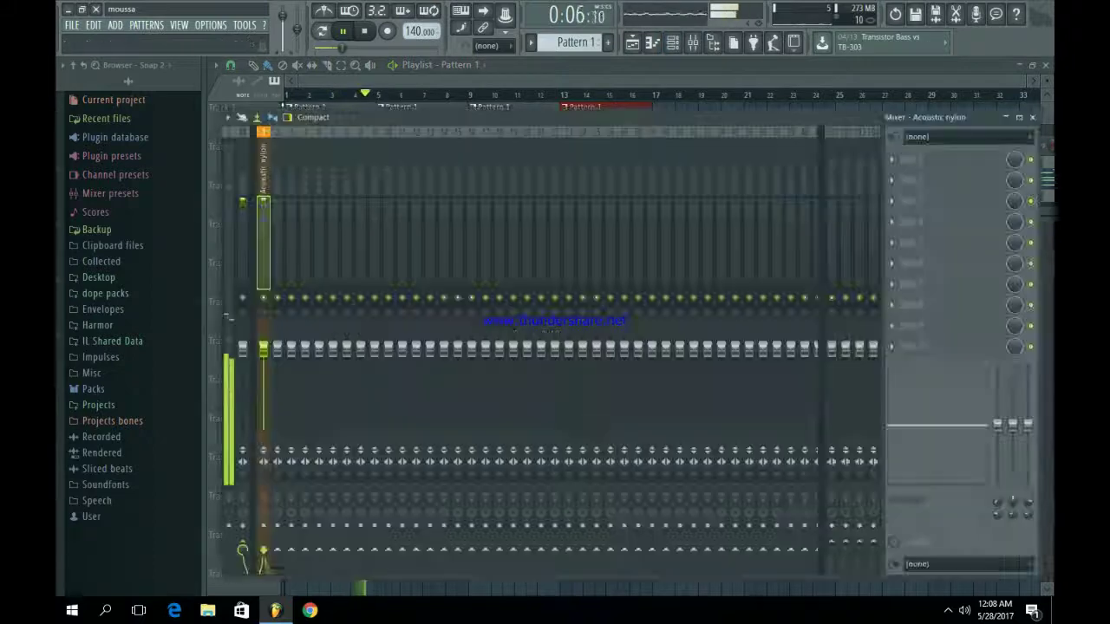
left_click(910, 158)
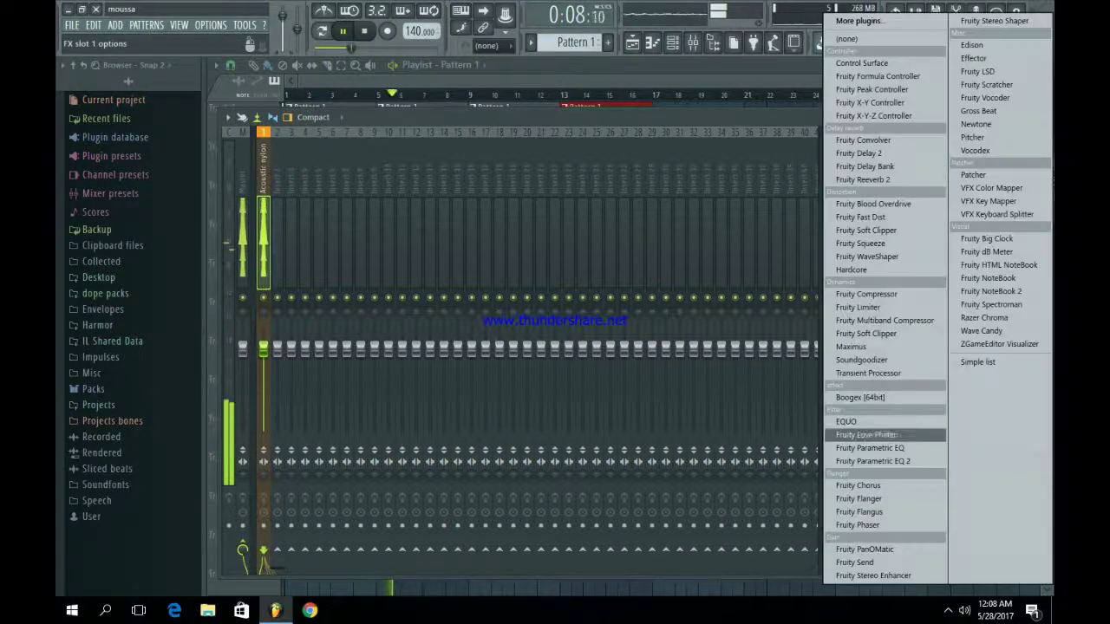
left_click(858, 485)
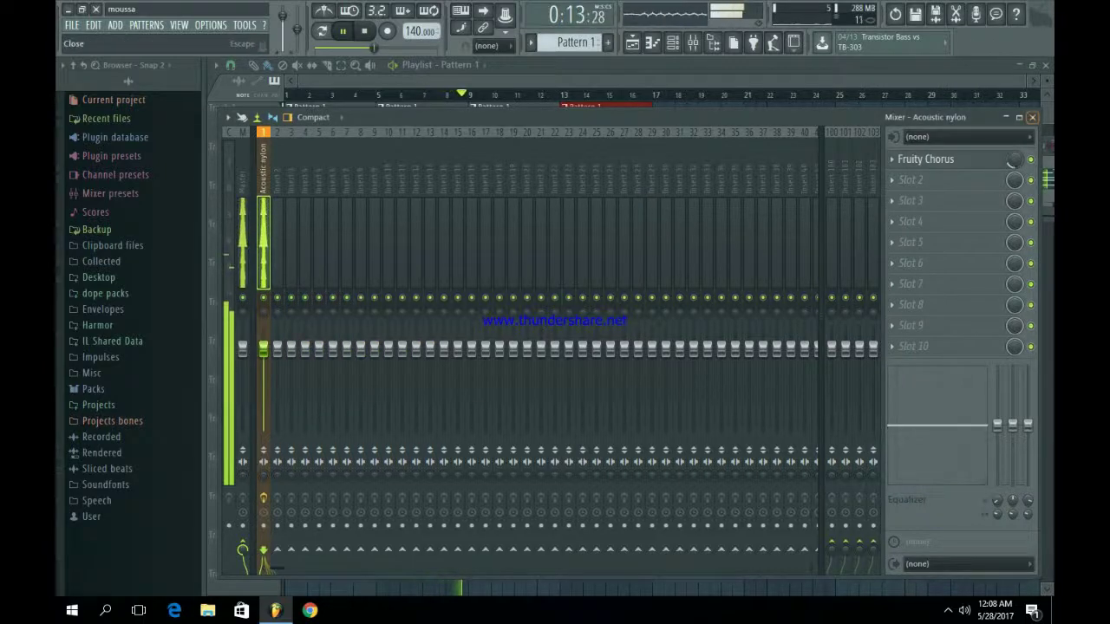
key("F9")
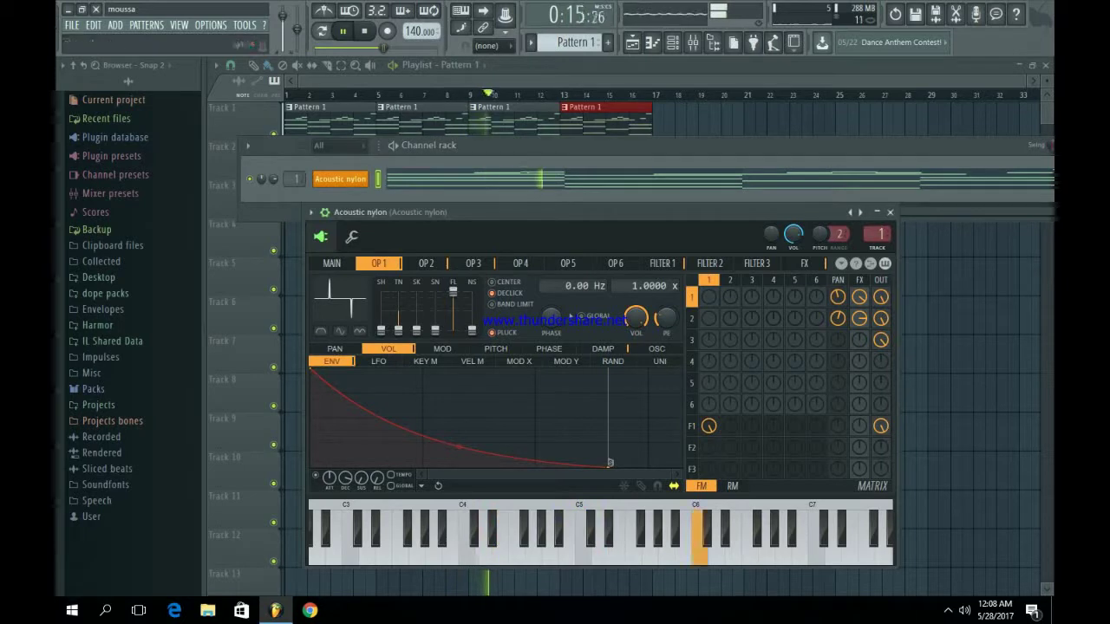
- Switch the Acoustic nylon channel's synth preset to Acoustic steel and close the plugin window
right_click(854, 212)
left_click(441, 45)
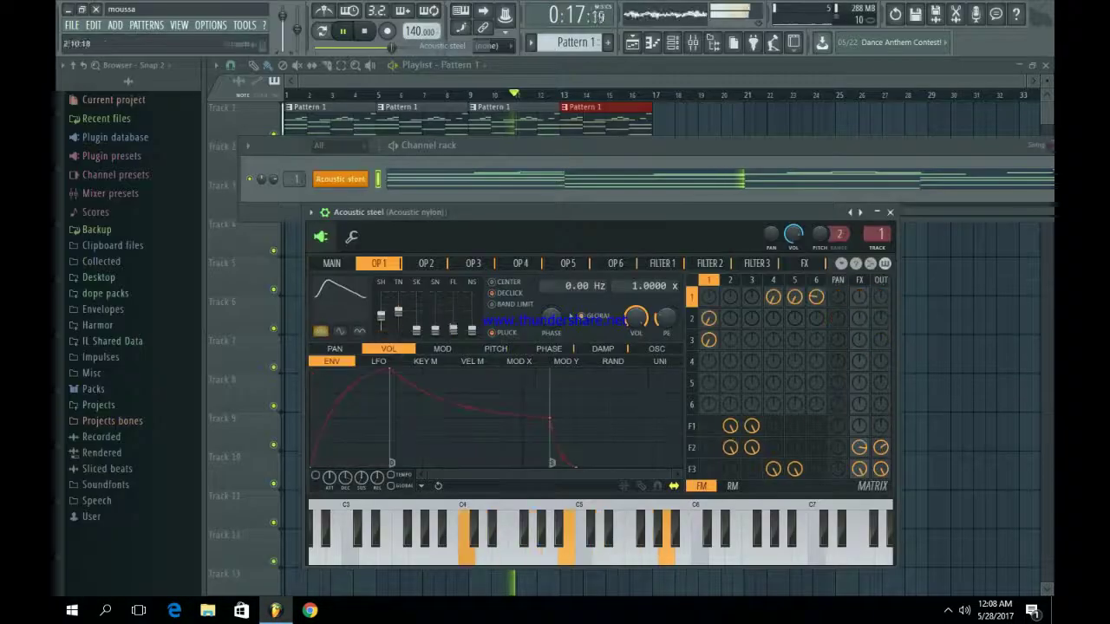
left_click(890, 212)
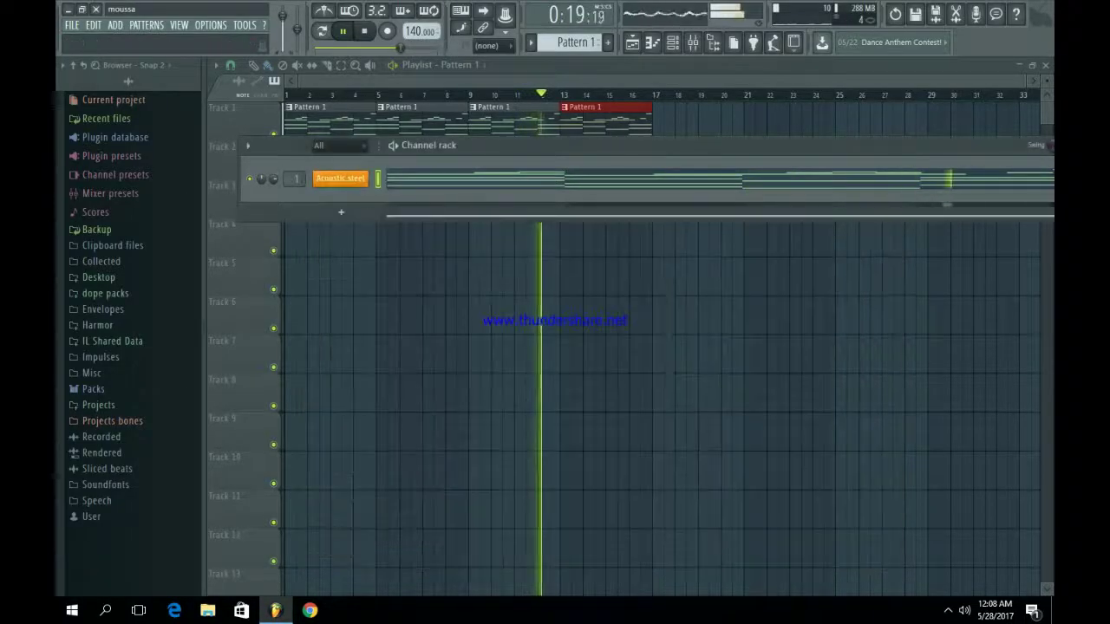
- Insert Fruity parametric EQ 2 in mixer slot 2, cutting the lows with band 1 at about 219 Hz and rolling off the highs with band 7
key("F9")
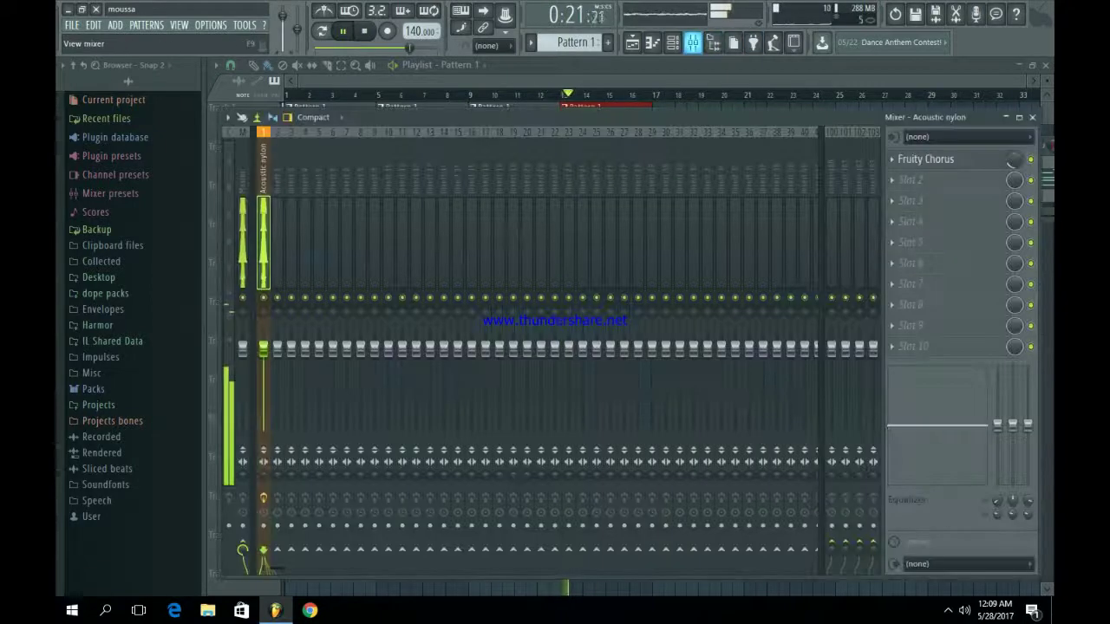
left_click(910, 179)
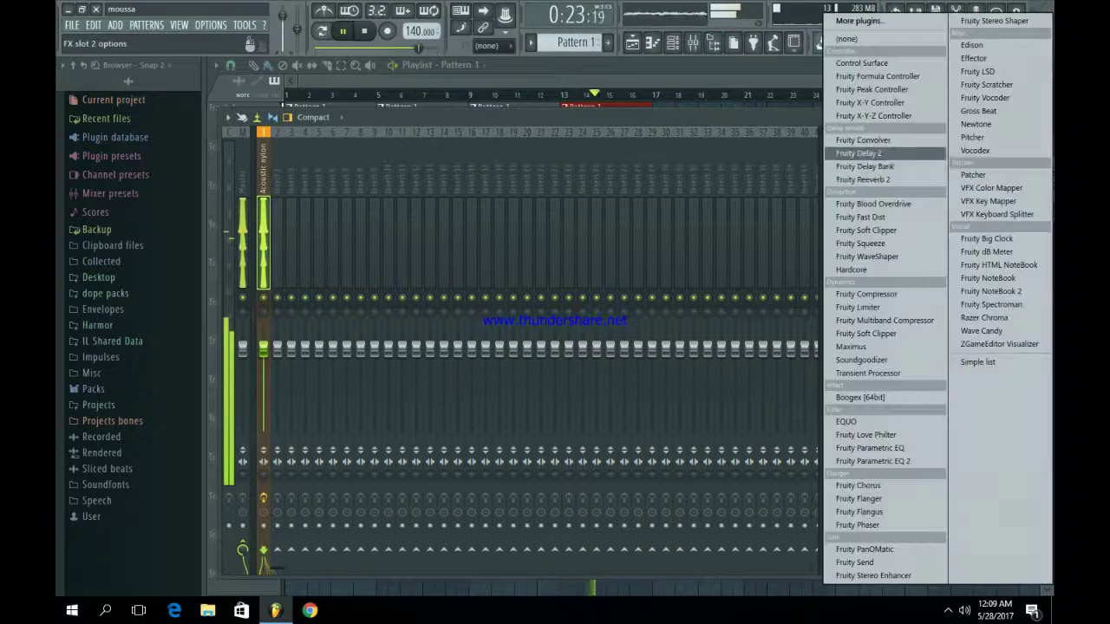
left_click(873, 461)
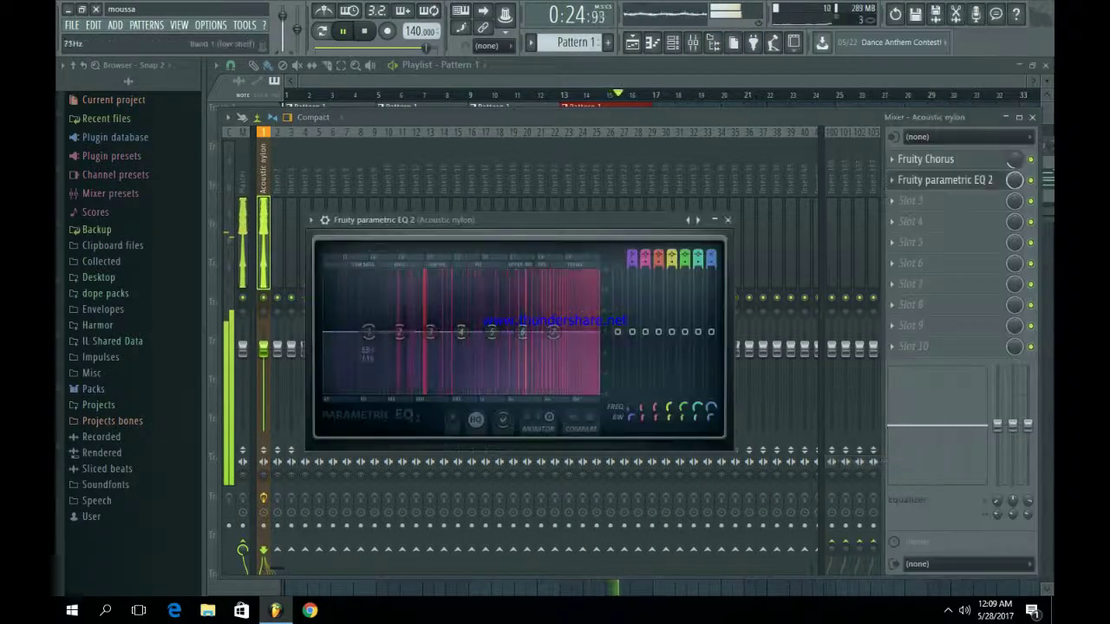
left_click_drag(369, 332, 420, 391)
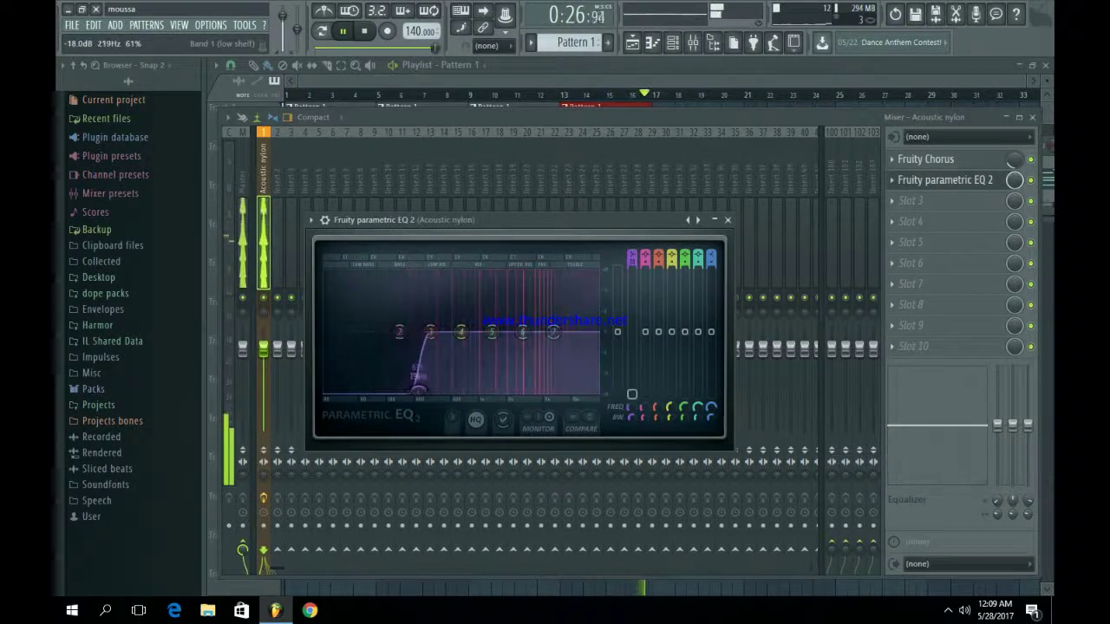
left_click_drag(553, 331, 590, 357)
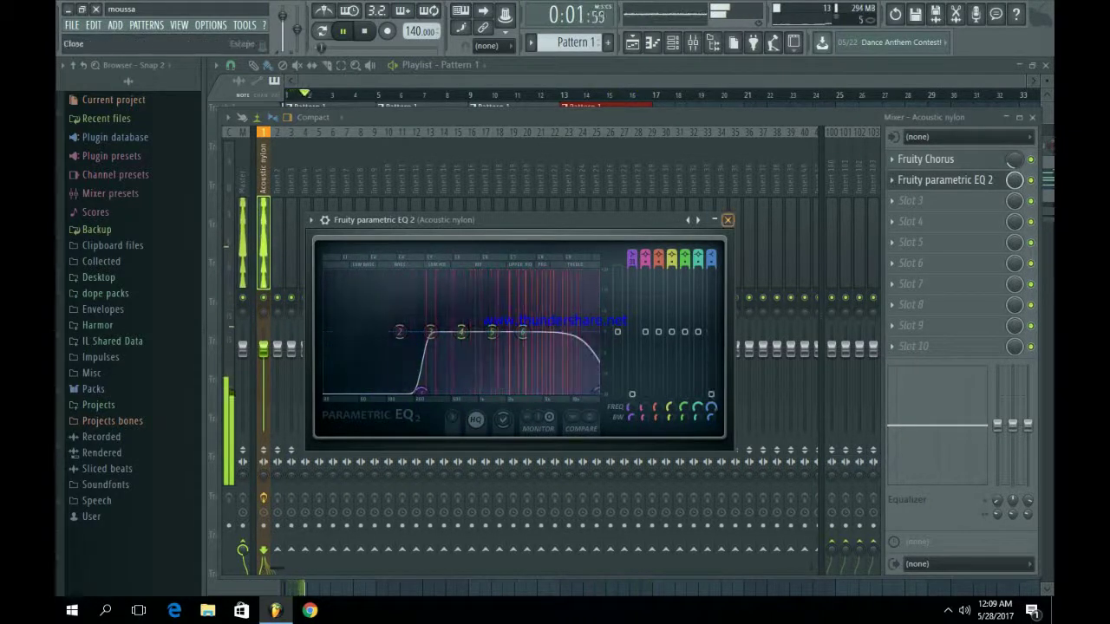
left_click(727, 220)
- Insert Fruity Stereo Shaper in mixer slot 3 and look through its presets
left_click(910, 200)
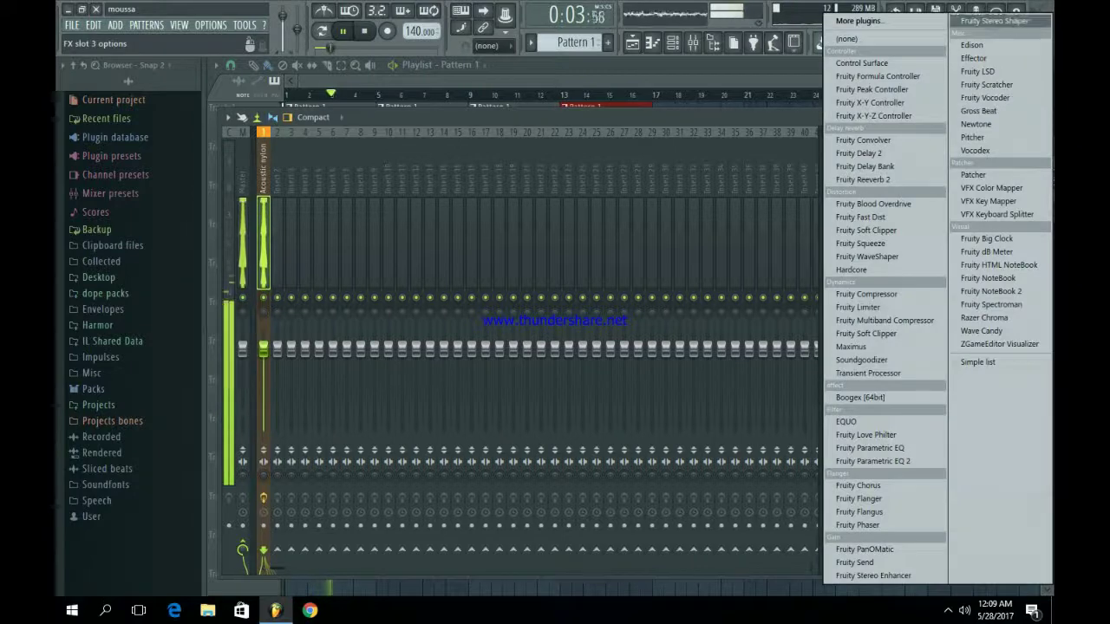
left_click(995, 20)
left_click(473, 237)
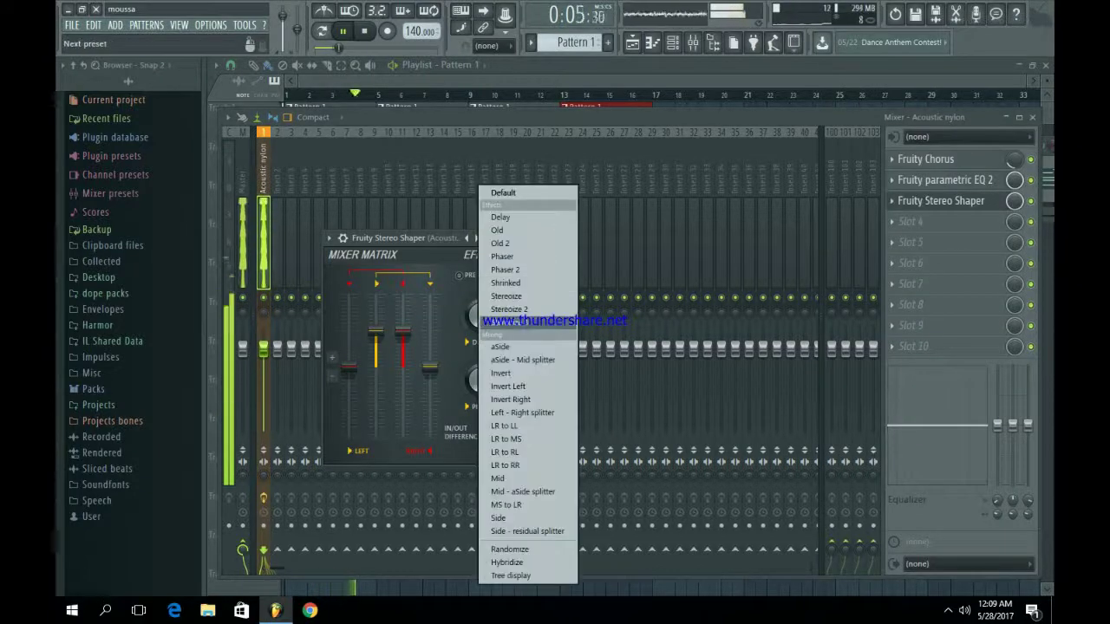
key("Escape")
left_click(507, 237)
- Insert Fruity Reeverb 2 in effect slot 4 of the Acoustic nylon mixer track
left_click(911, 221)
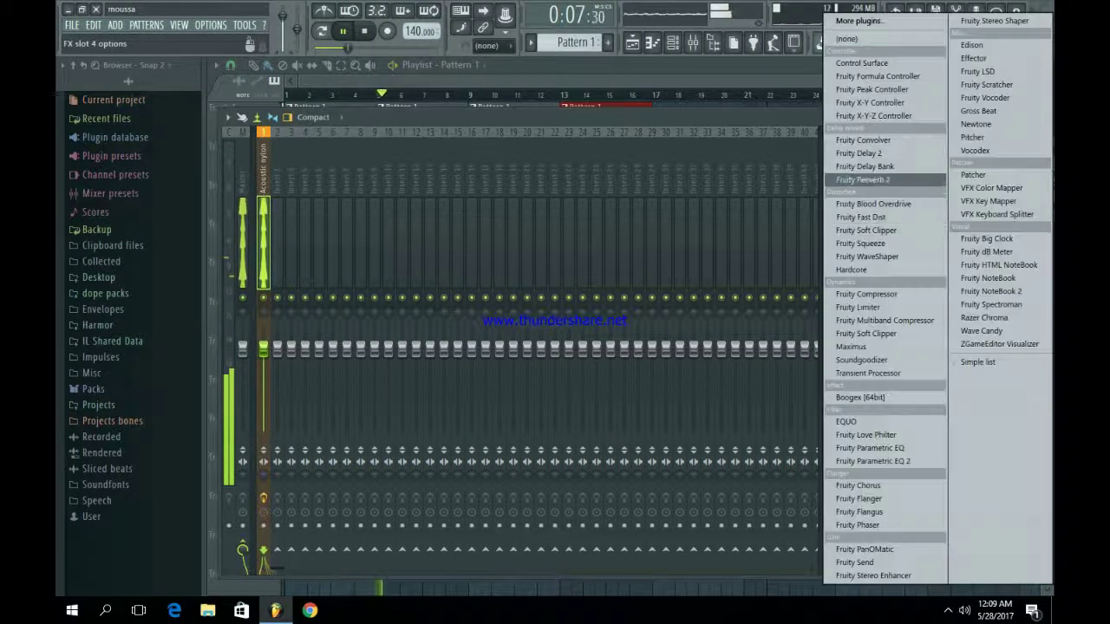
left_click(876, 180)
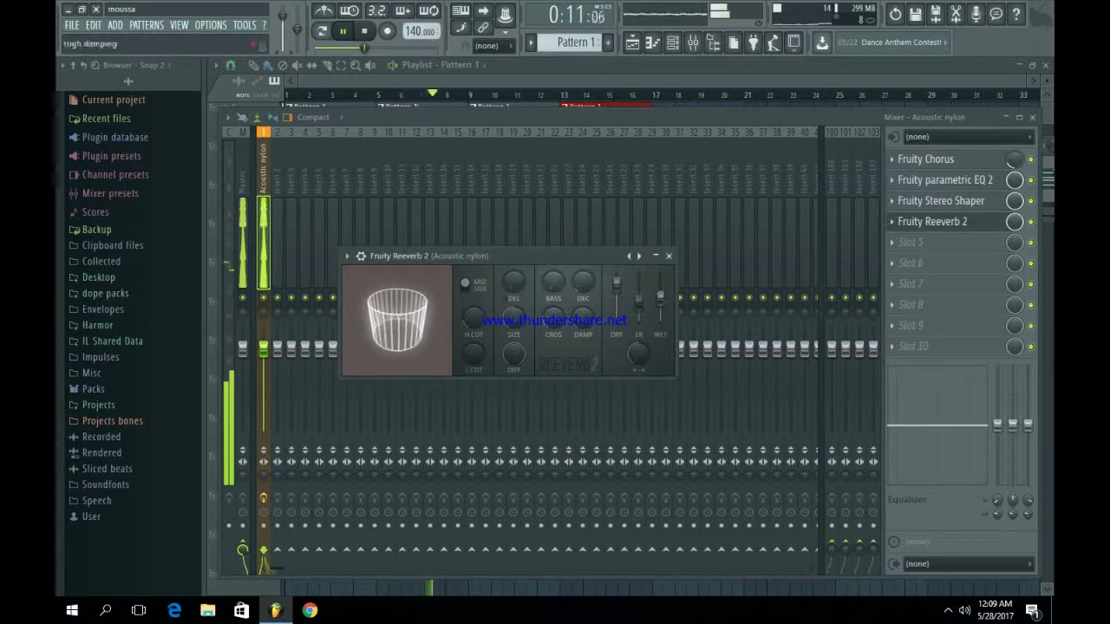
left_click(668, 256)
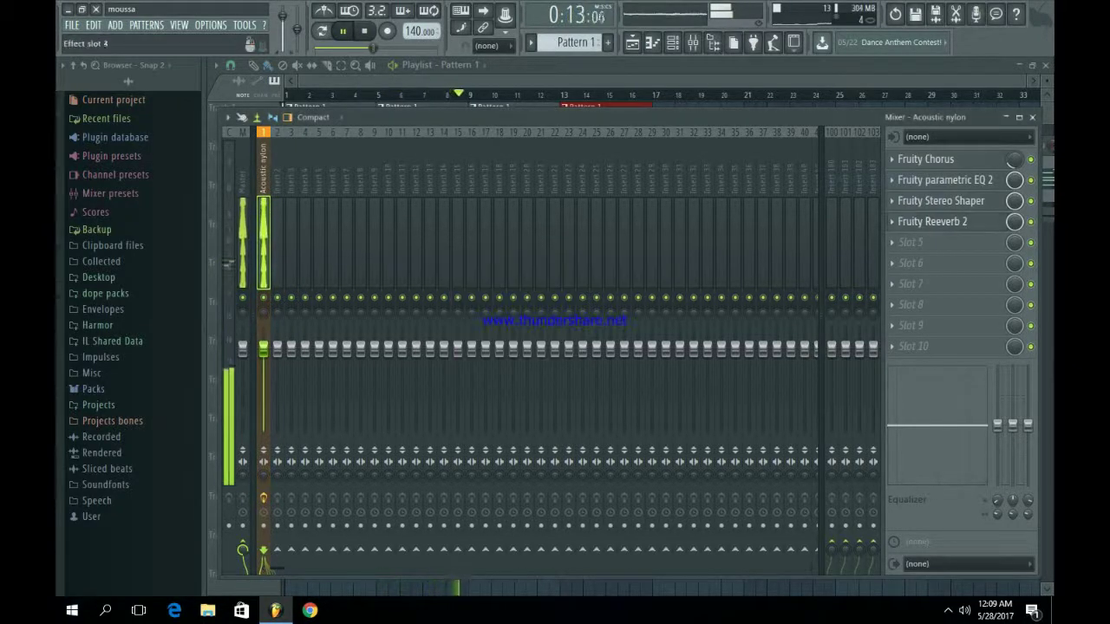
- Readjust the low end in Fruity parametric EQ 2, moving the low-cut band slightly higher in frequency
left_click(943, 179)
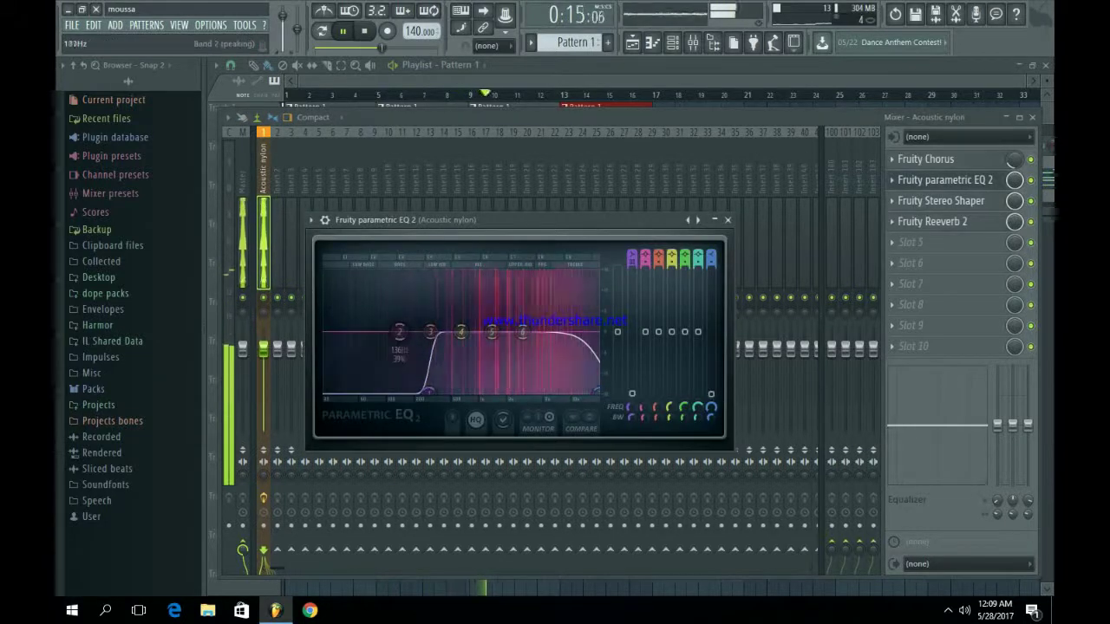
left_click_drag(398, 332, 410, 338)
left_click(727, 219)
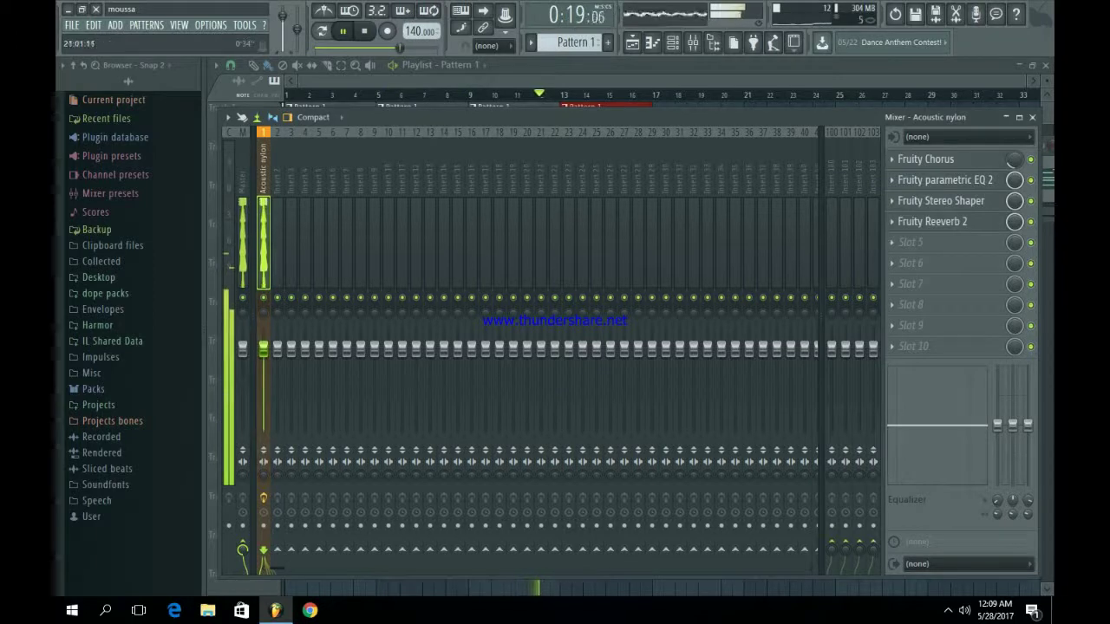
- Stop playback, return to the channel rack, switch to Pattern 2 and add a Morphine synthesizer channel
key("F9")
left_click(672, 42)
key("space")
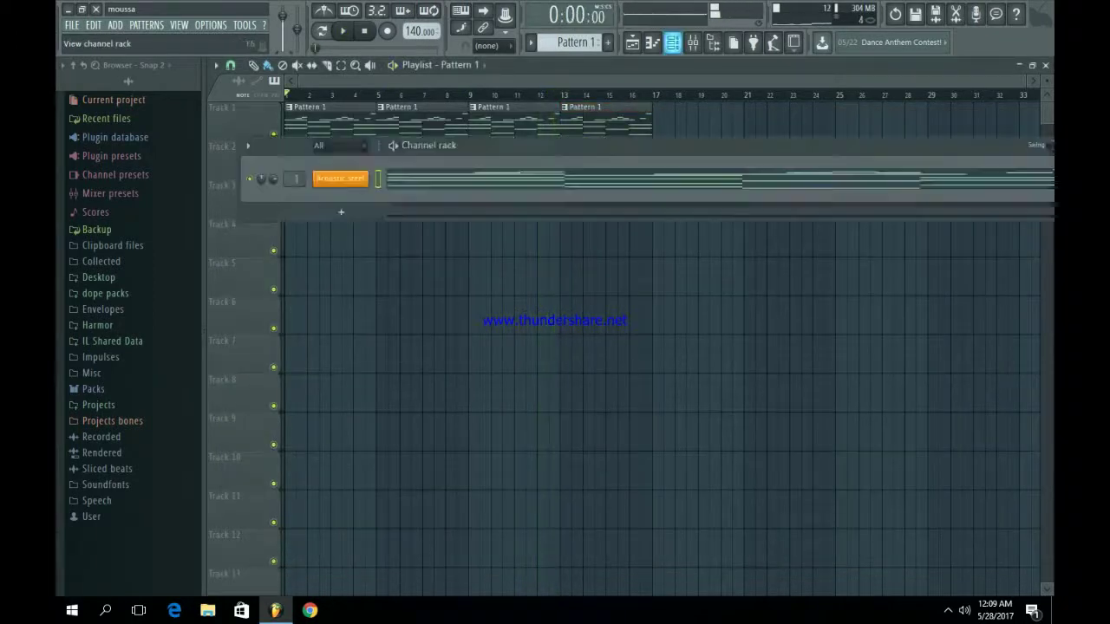
scroll(572, 41, "down", 1)
left_click(341, 211)
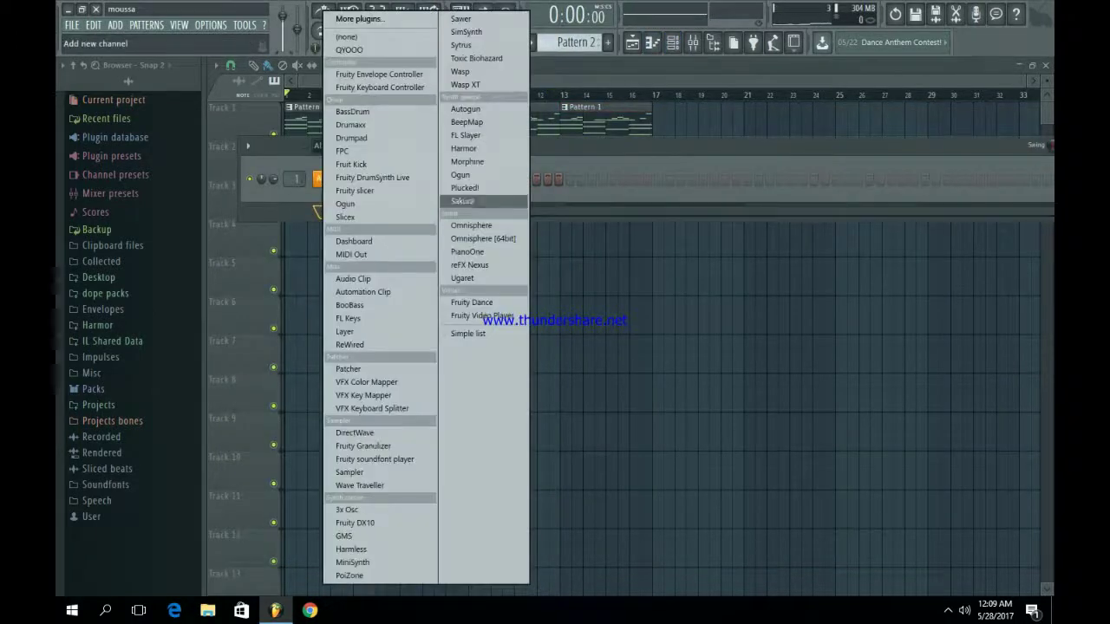
left_click(469, 162)
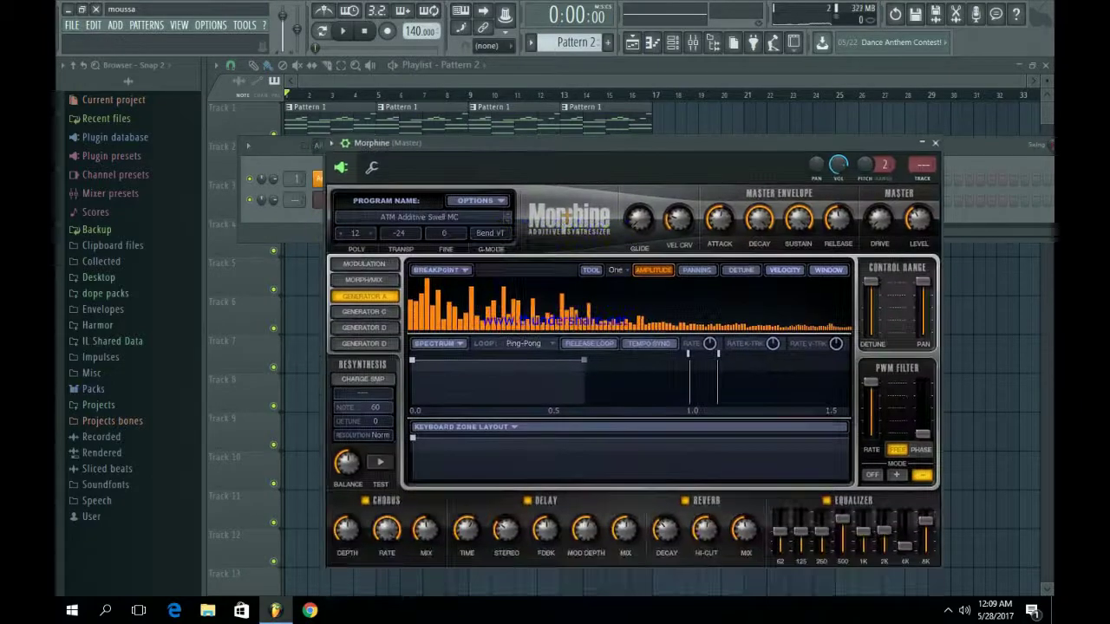
- Audition presets in Morphine's Keyboards bank and load KBD Crystal Keys NUC
left_click(551, 287)
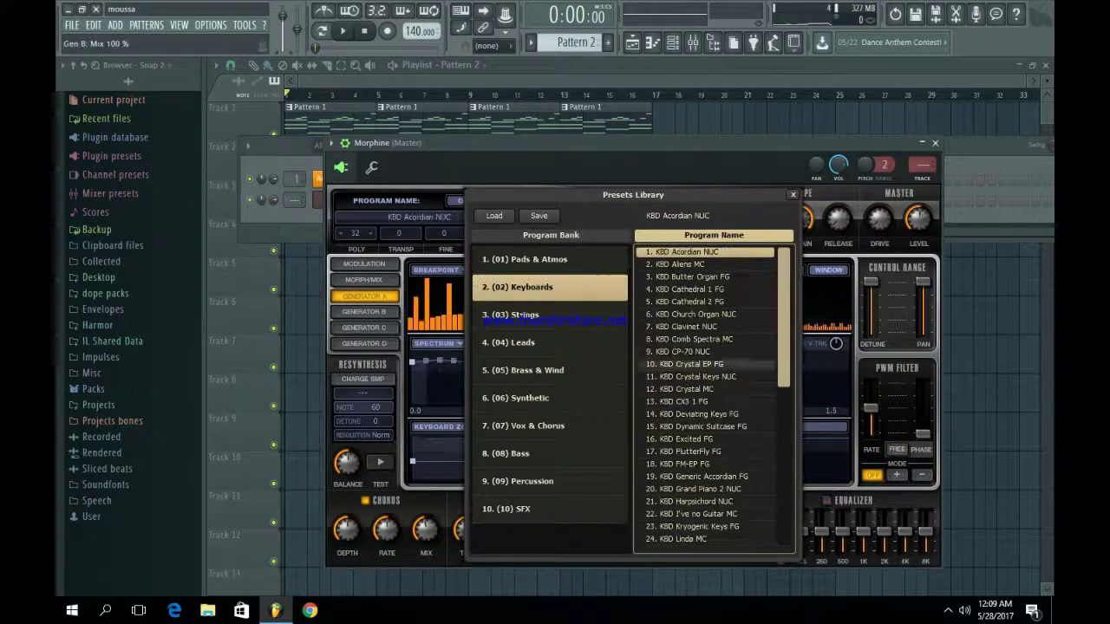
left_click(685, 326)
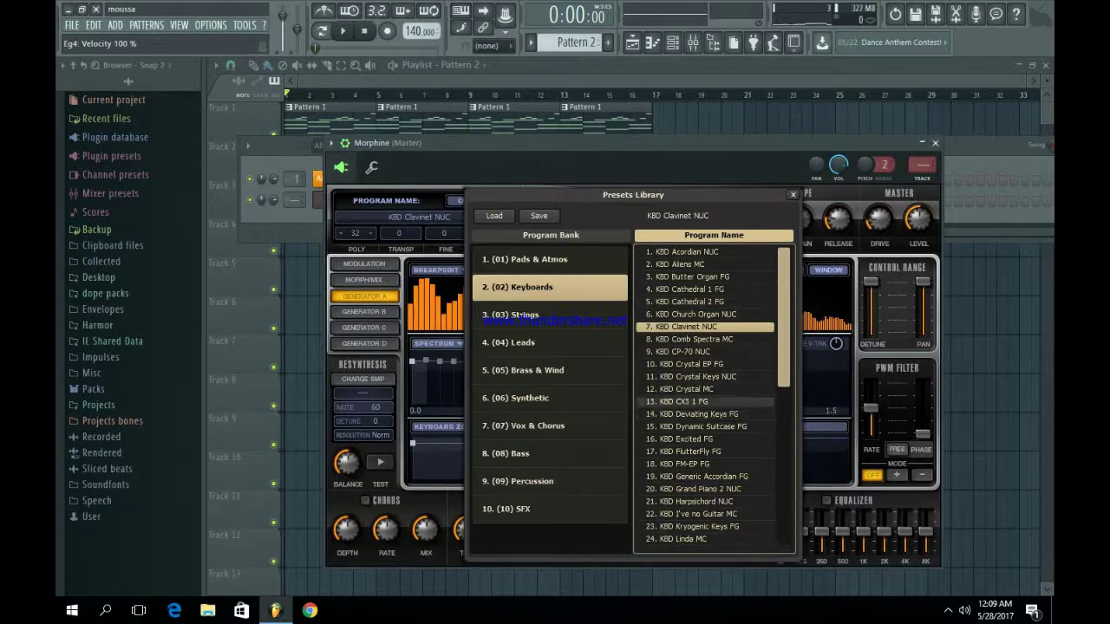
double_click(696, 376)
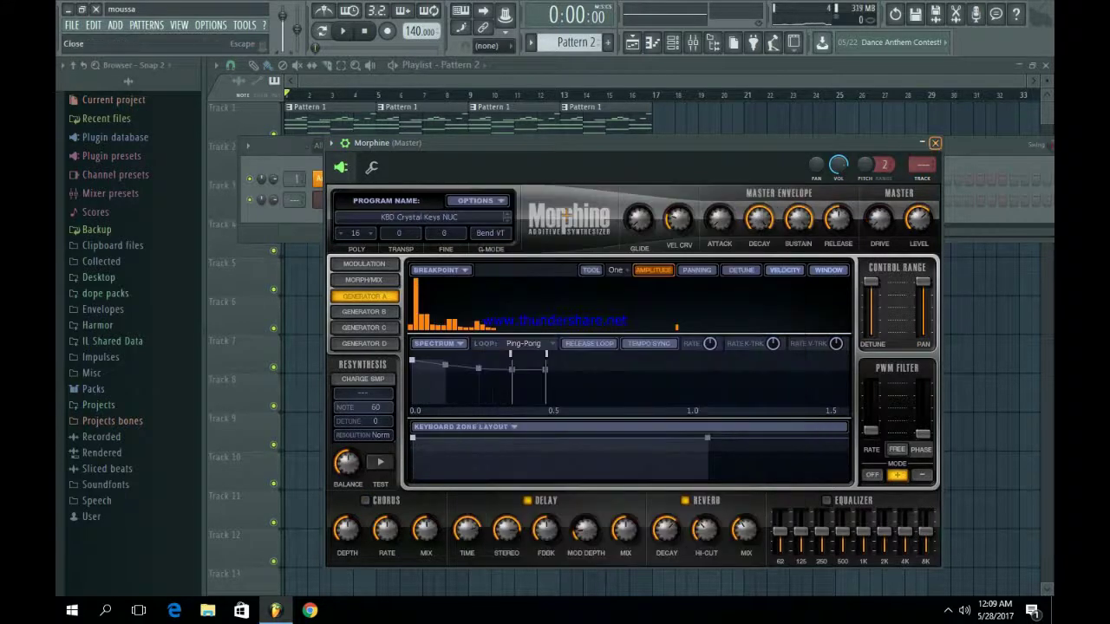
left_click(934, 143)
- Copy the Acoustic steel notes from Pattern 1 to the Morphine channel in Pattern 2 and play the pattern
key("KP_Subtract")
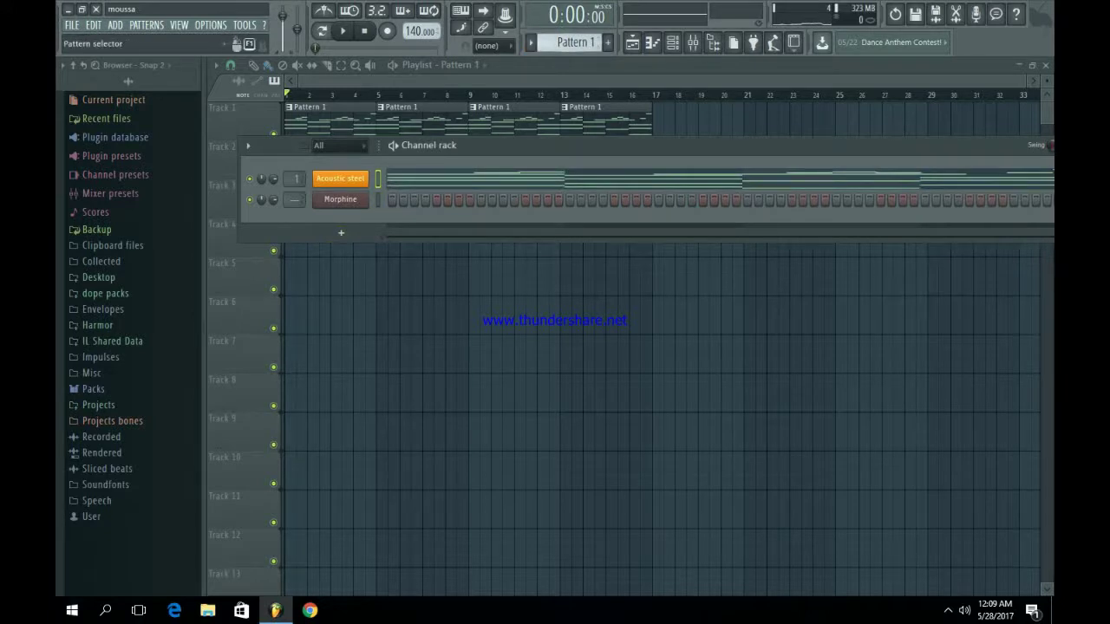
key("KP_Add")
key("space")
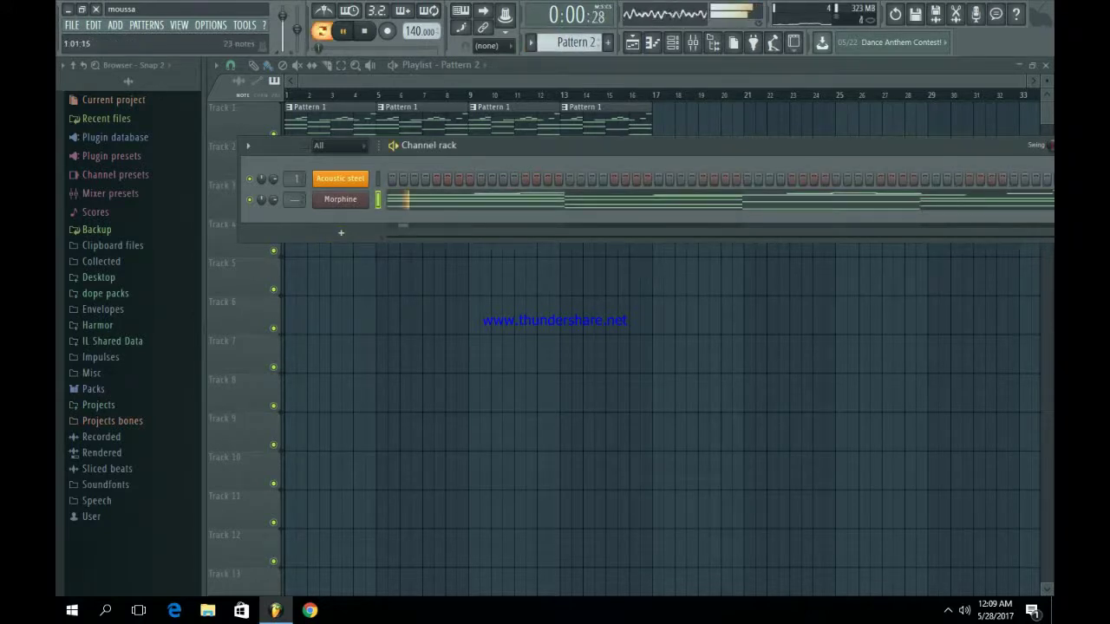
- Open Morphine's notes in the piano roll and remove the low C4 note in bar 3
key("F7")
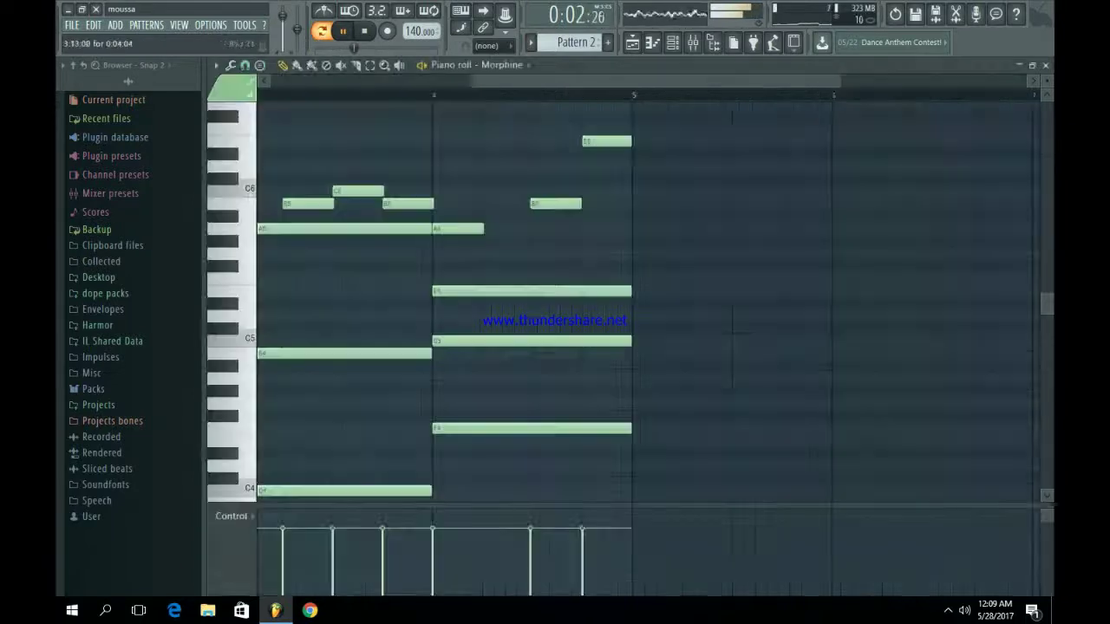
scroll(646, 300, "down", 2)
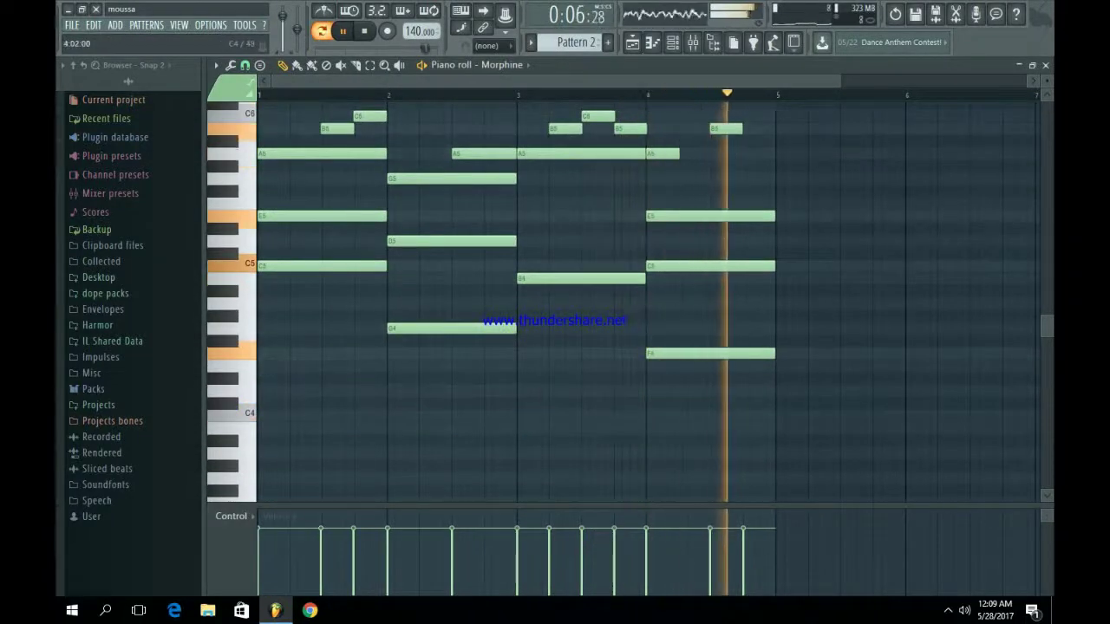
scroll(646, 303, "up", 4)
left_click(748, 178)
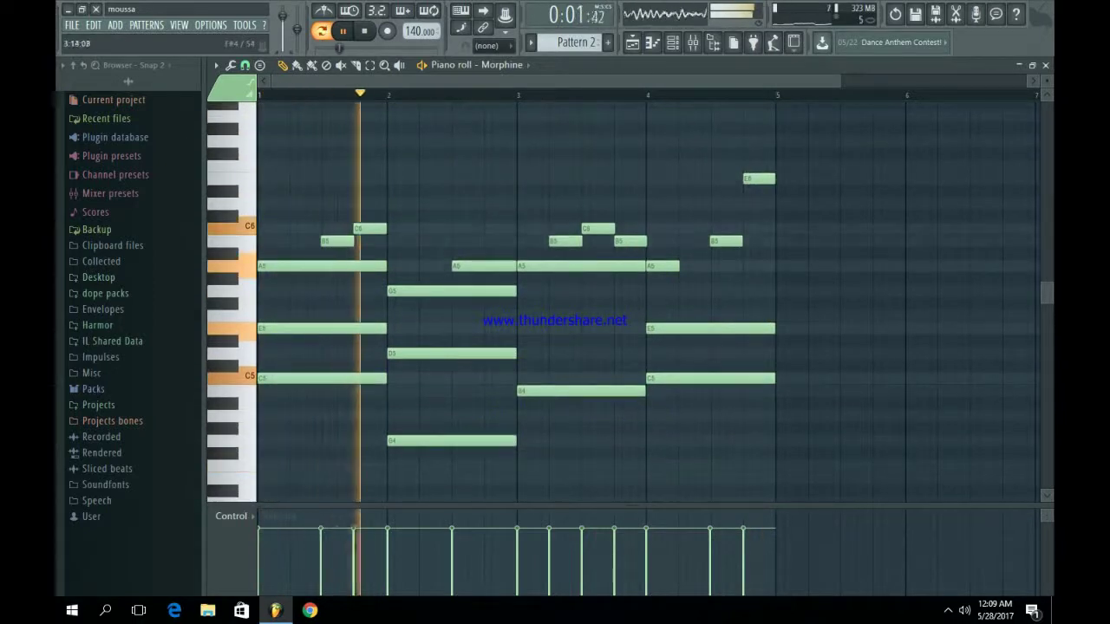
- Route the Morphine channel to mixer track 2 and load Fruity Parametric EQ 2 in its first effect slot
key("space")
key("F6")
left_click(340, 199)
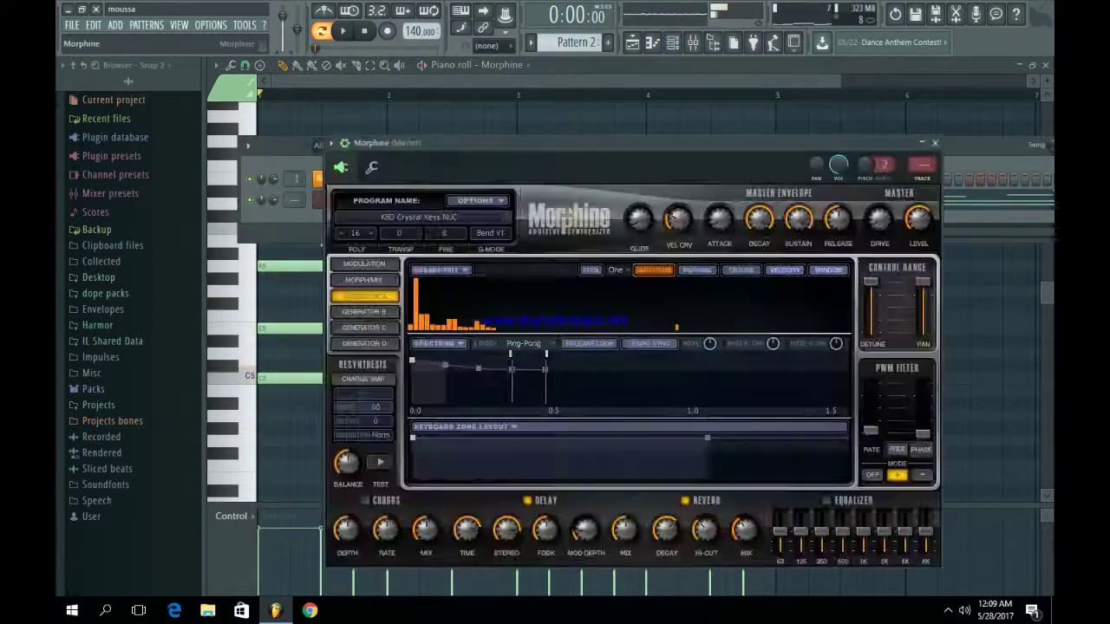
key("F9")
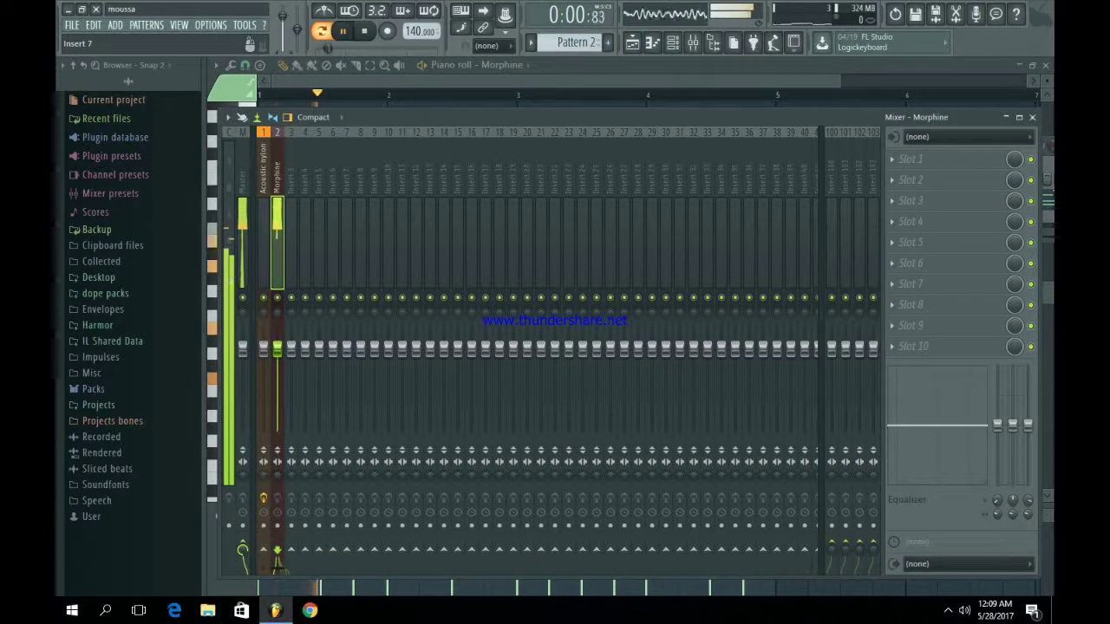
left_click(911, 159)
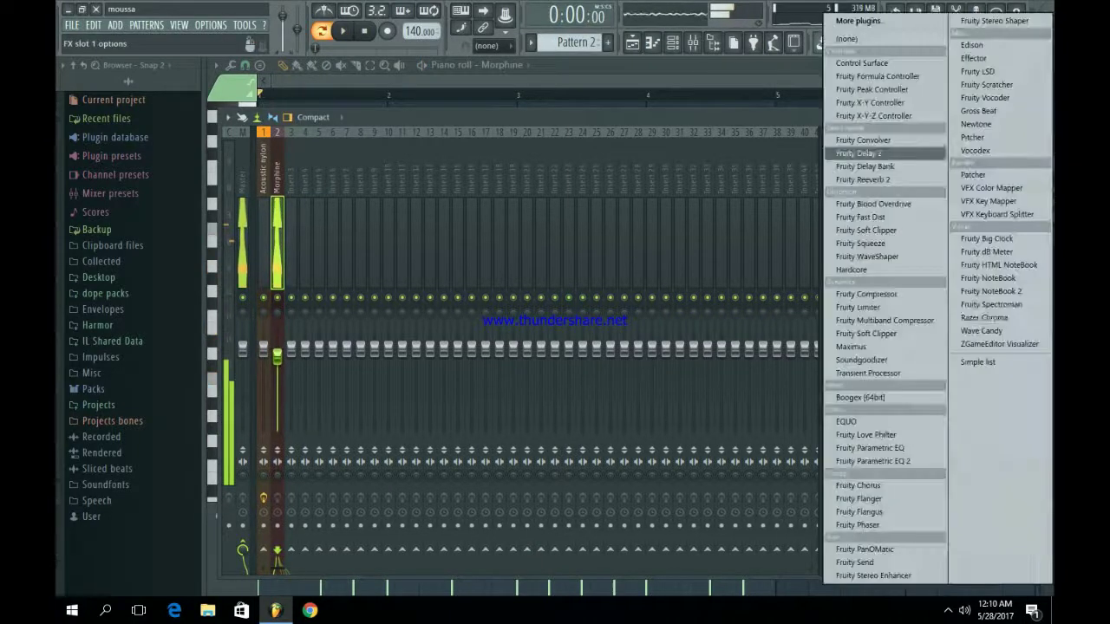
left_click(873, 461)
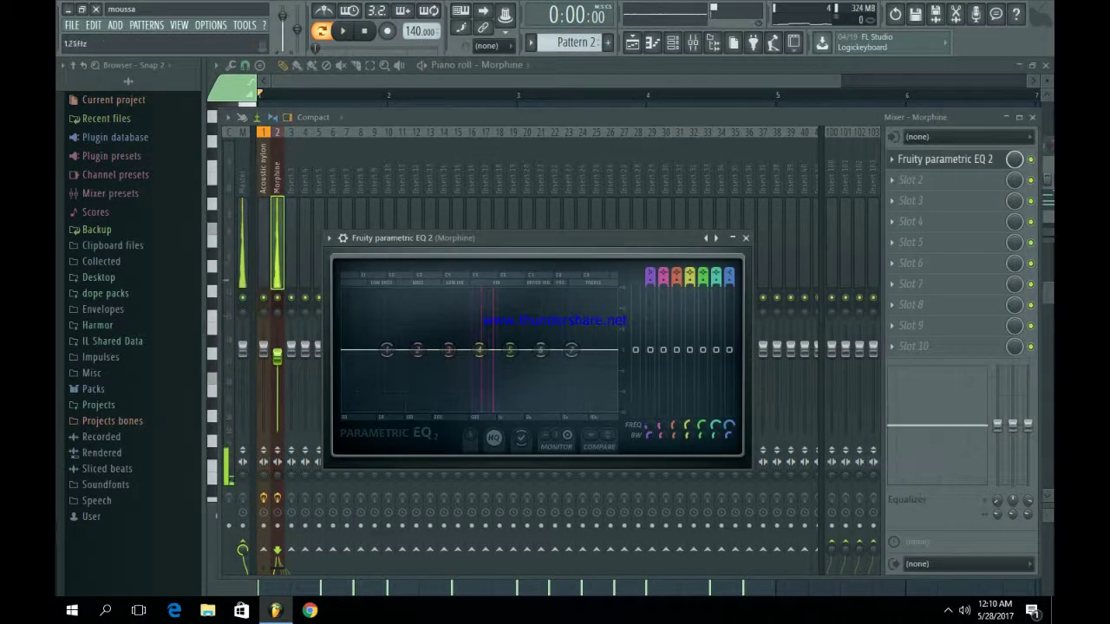
- During playback, shape Morphine's EQ with a Steep 8 low cut on band 1 and a high cut on band 7
key("space")
right_click(387, 350)
mouse_move(404, 409)
left_click(451, 400)
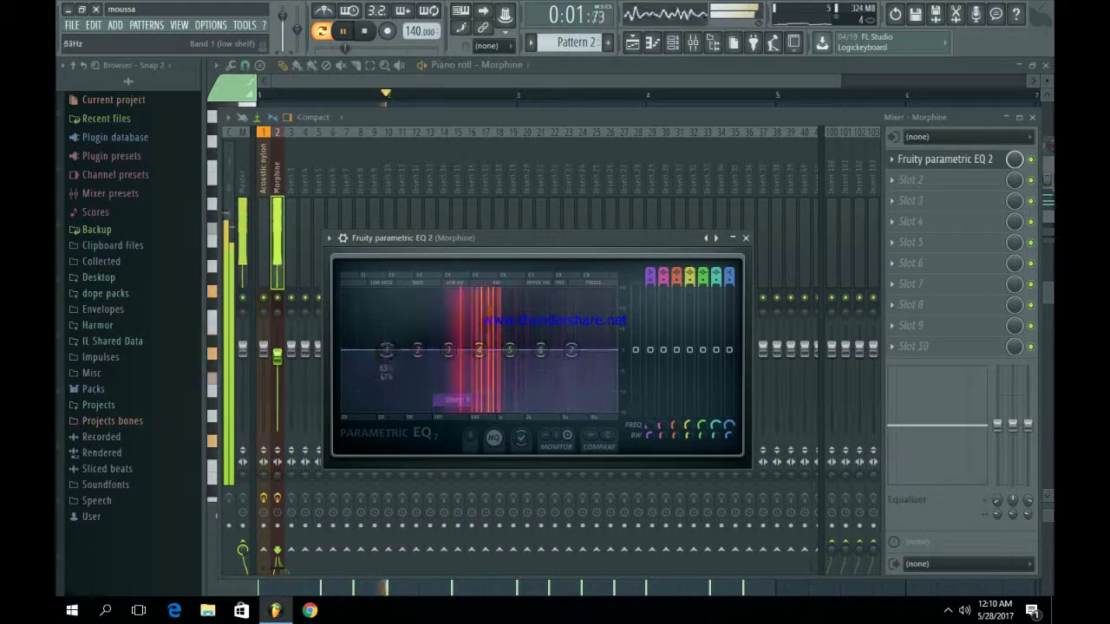
left_click_drag(387, 350, 450, 409)
left_click_drag(571, 350, 547, 407)
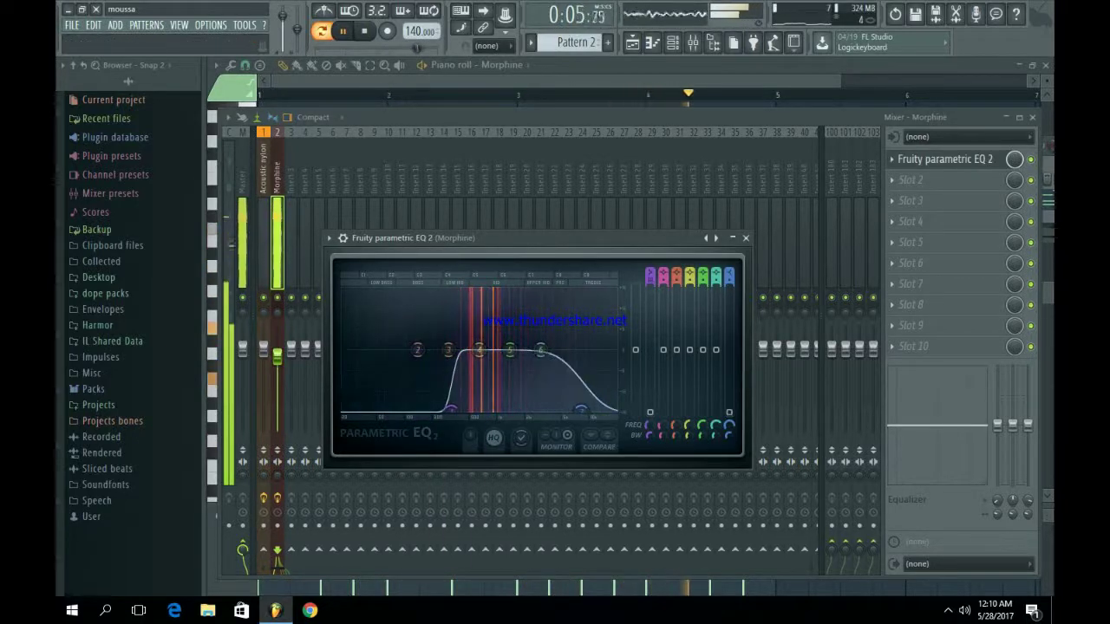
left_click(945, 159)
- Load Fruity Stereo Shaper in slot 2 of the Morphine mixer track and adjust its phase
left_click(910, 179)
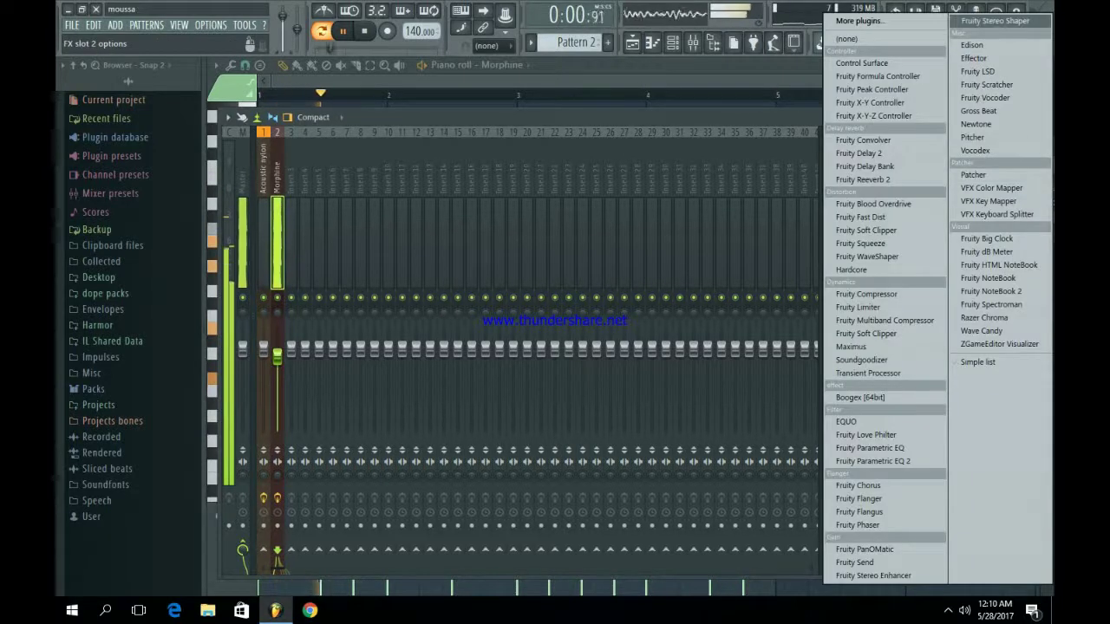
left_click(998, 312)
right_click(499, 397)
left_click(529, 323)
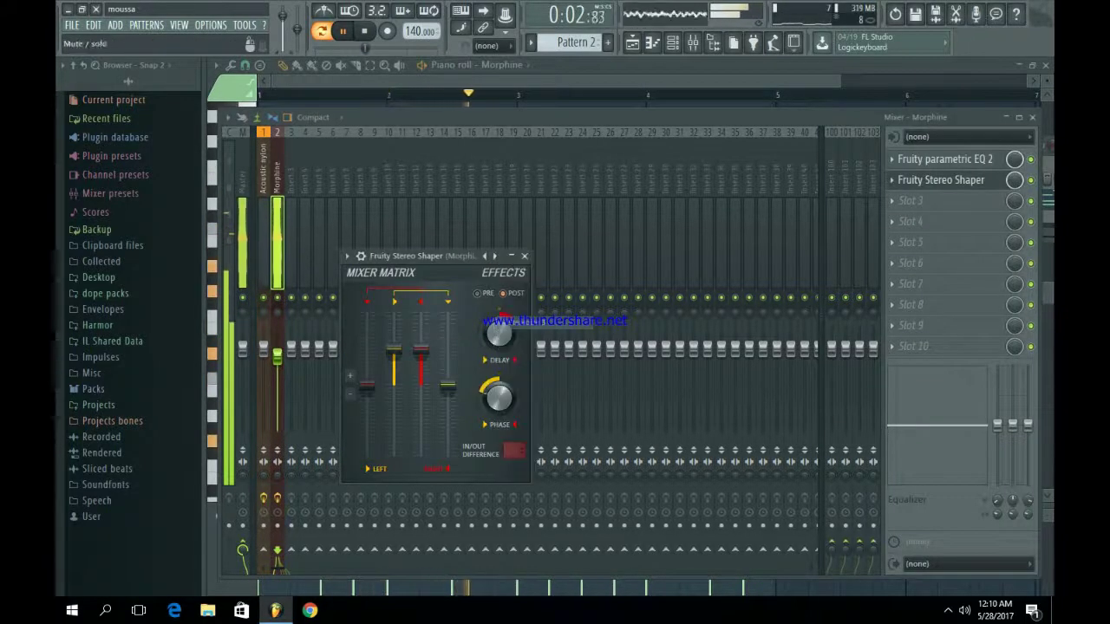
left_click(524, 256)
- Lower the mixer levels of the Morphine and Acoustic nylon tracks and stop playback
left_click(910, 201)
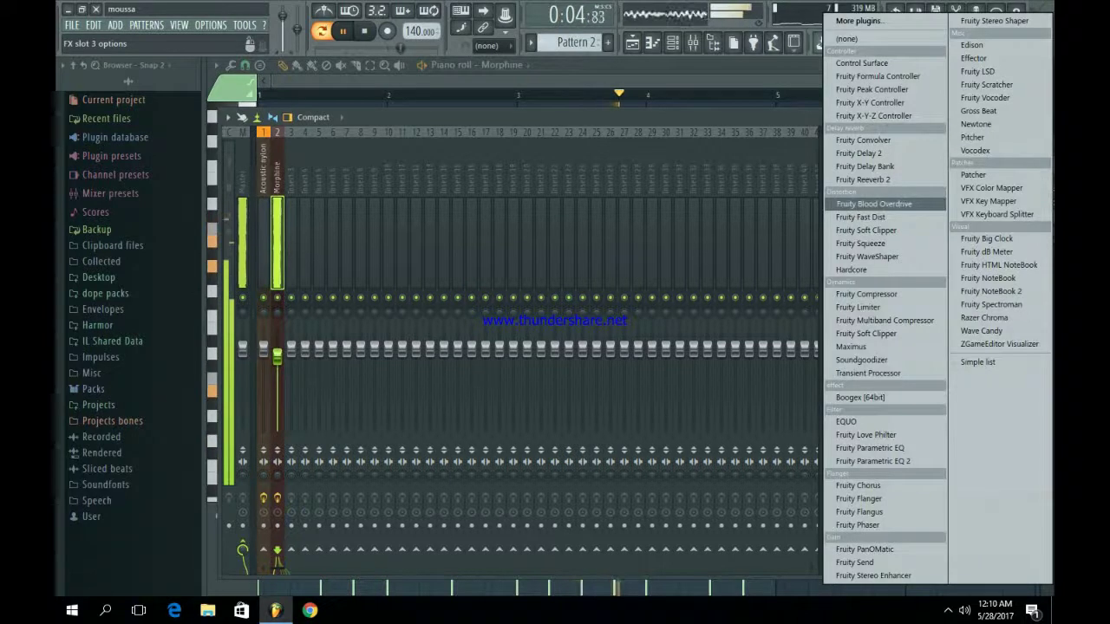
key("Escape")
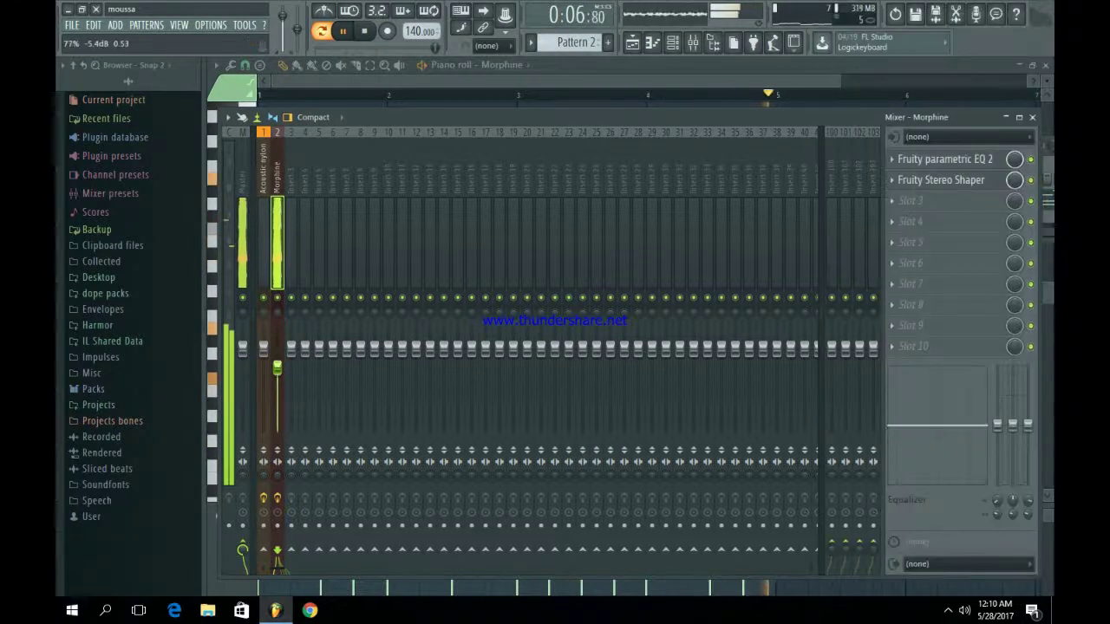
left_click_drag(264, 347, 264, 359)
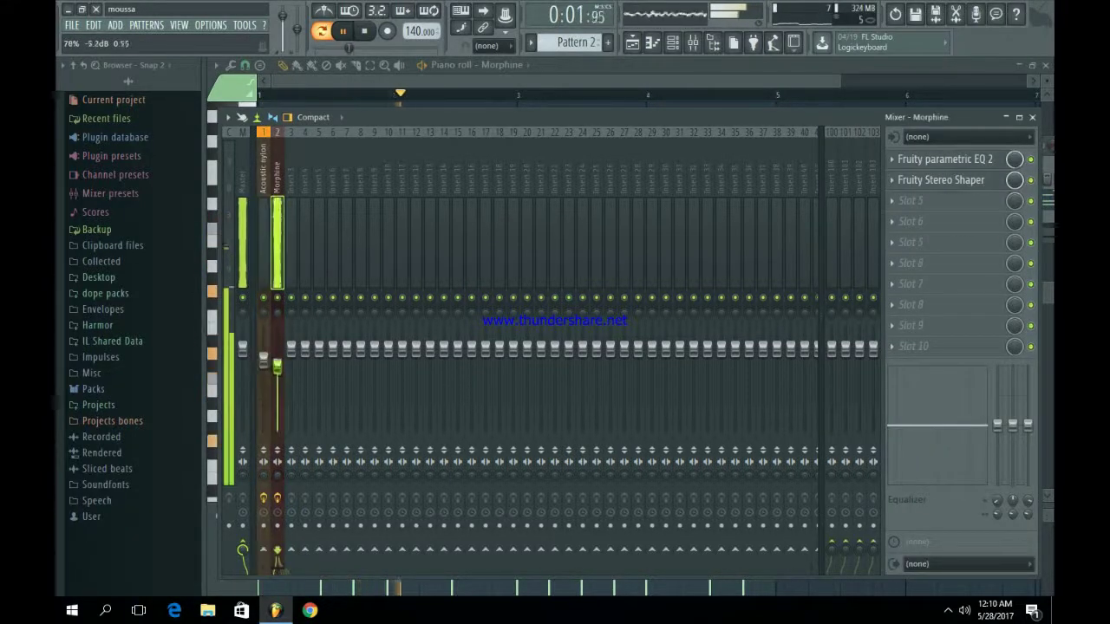
key("space")
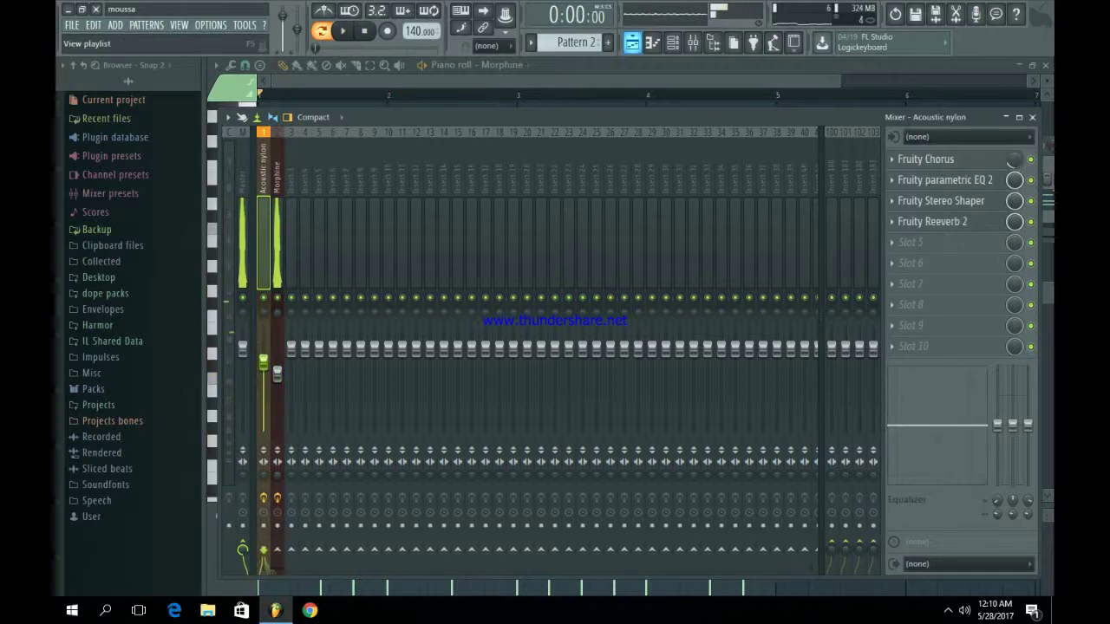
- Place Pattern 2 on playlist Track 2 at bar 1 and repeat it to fill bars 1 to 16
key("F5")
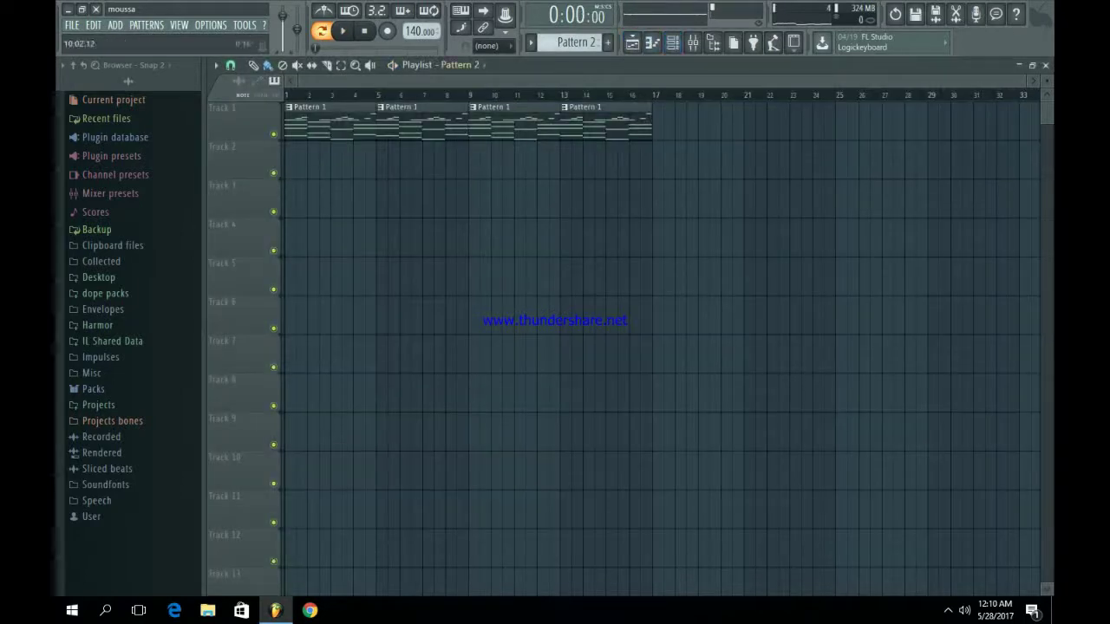
left_click_drag(330, 156, 288, 156)
key("ctrl+b")
key("ctrl+b")
key("ctrl+b")
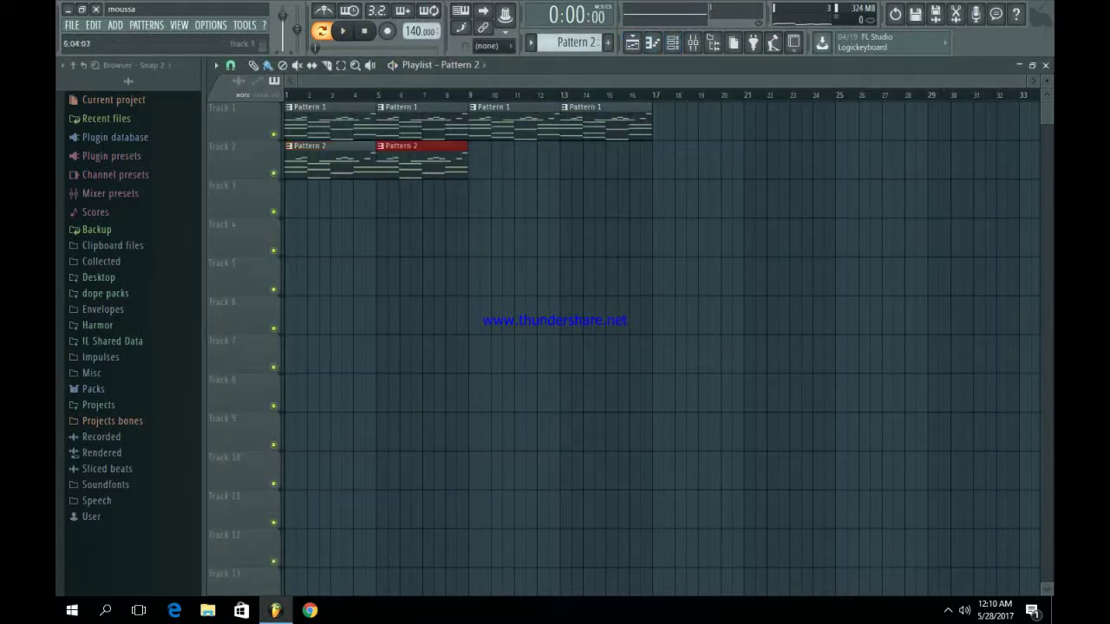
- Play the full song arrangement and fine-tune the Morphine mixer track's level against the Acoustic nylon track
key("F6")
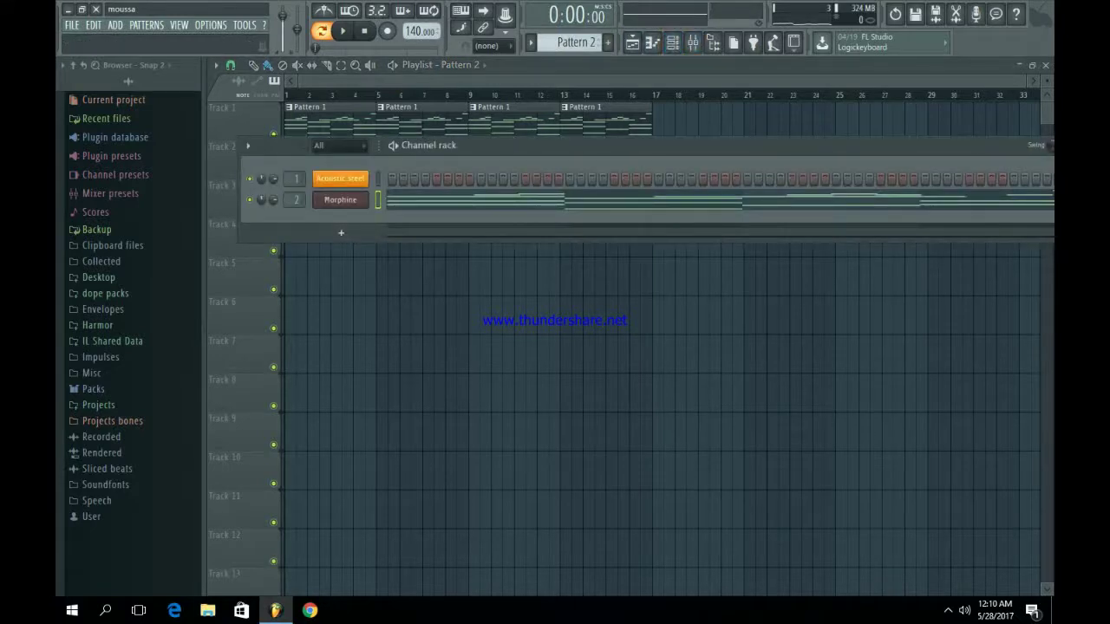
key("space")
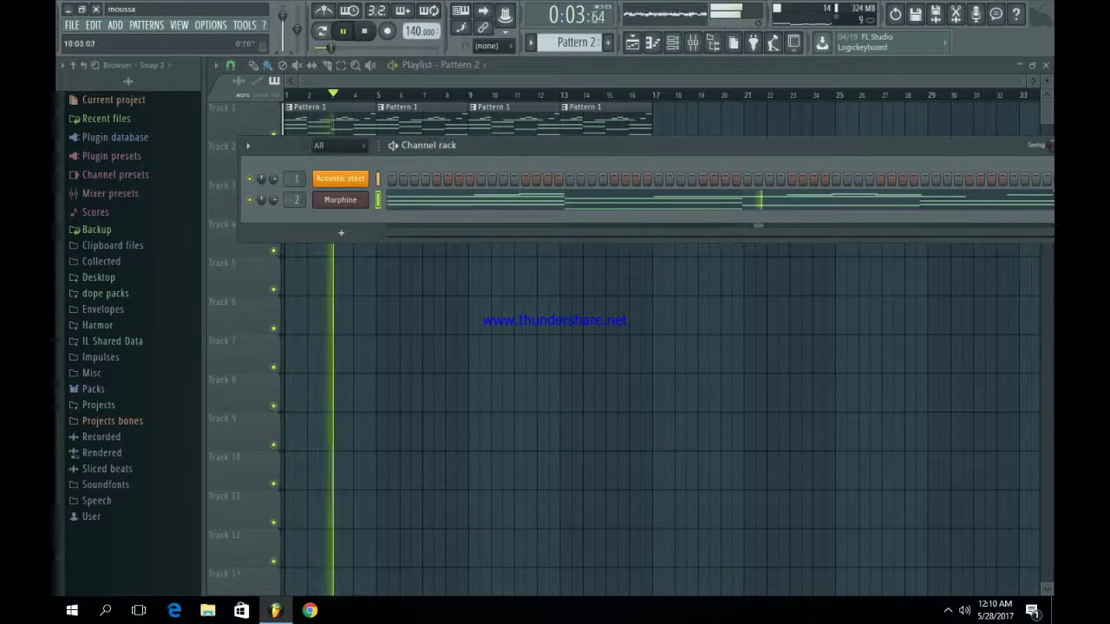
key("F9")
left_click(276, 243)
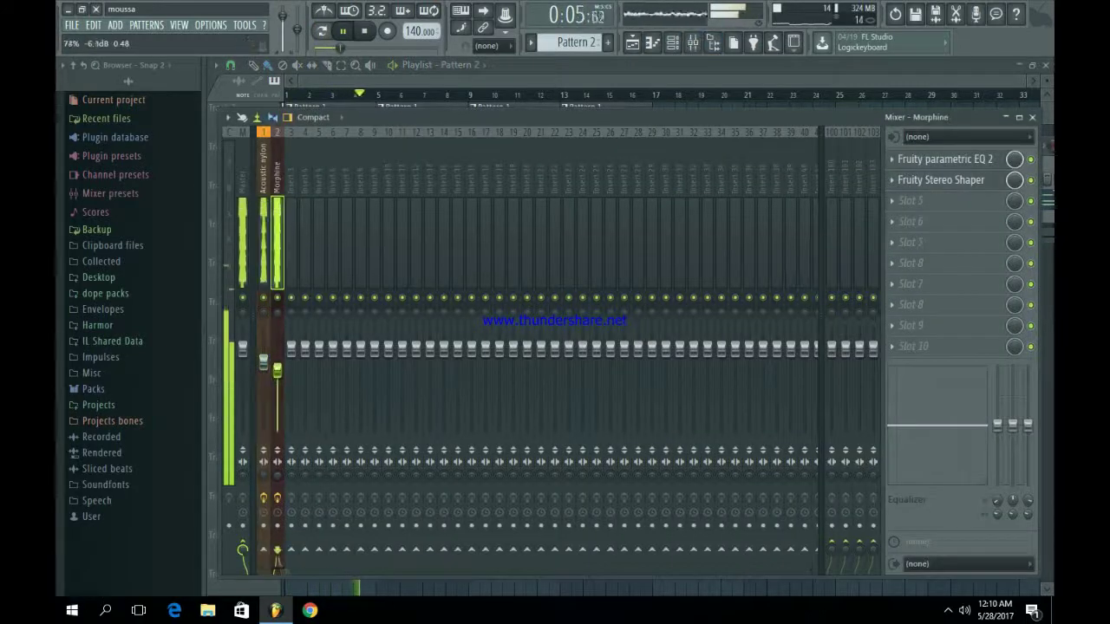
left_click(633, 42)
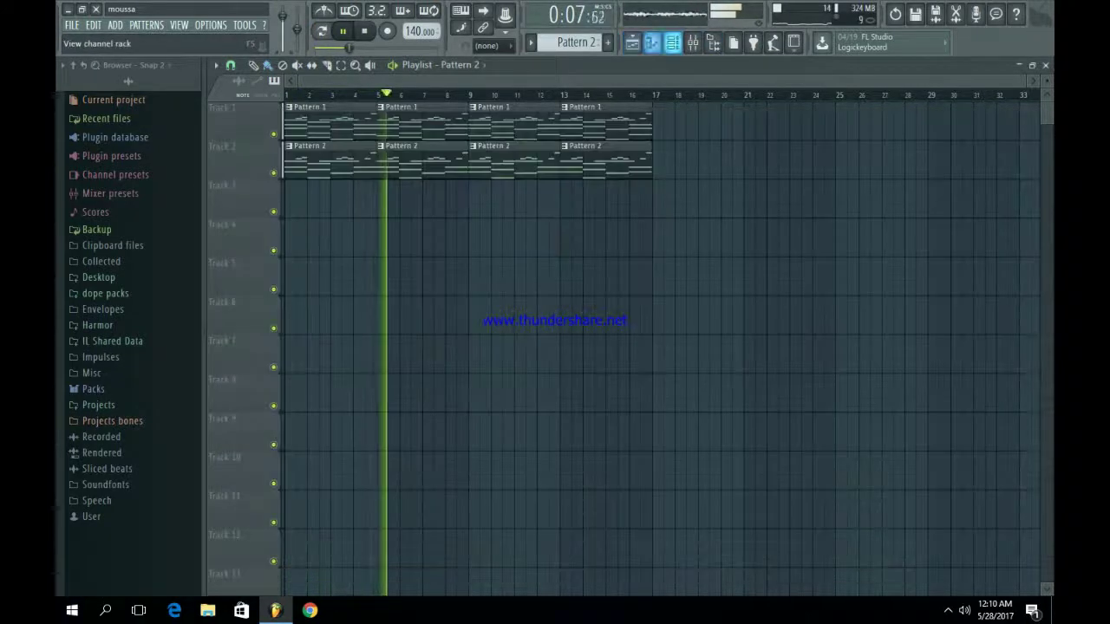
- Add a second Morphine channel in Pattern 3 and copy the Acoustic steel notes from Pattern 1 into it
left_click(672, 43)
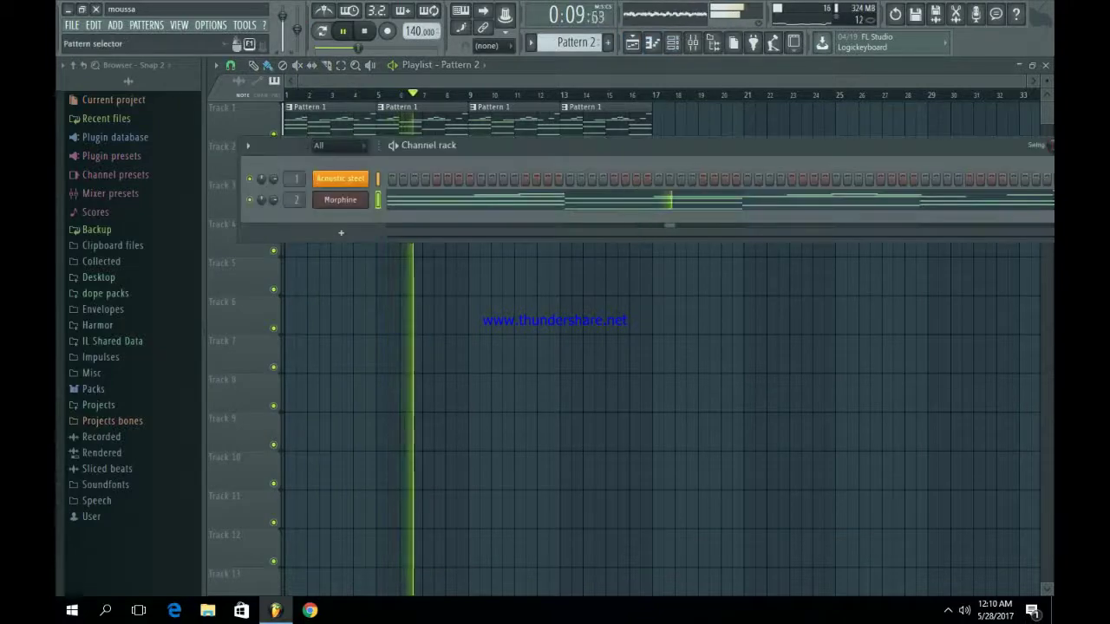
left_click(340, 233)
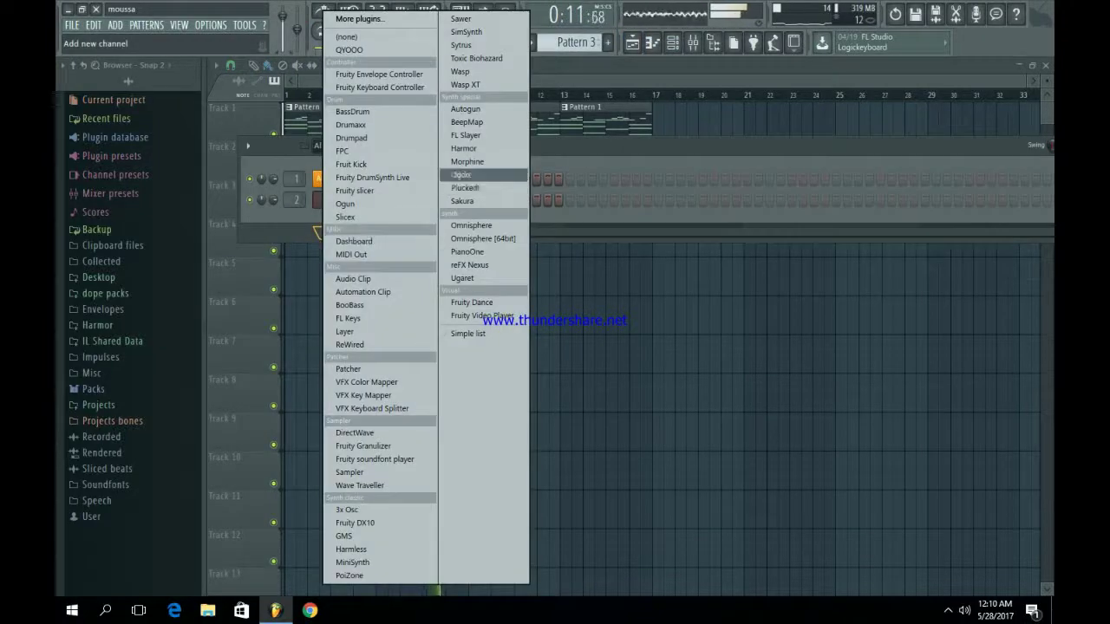
left_click(466, 161)
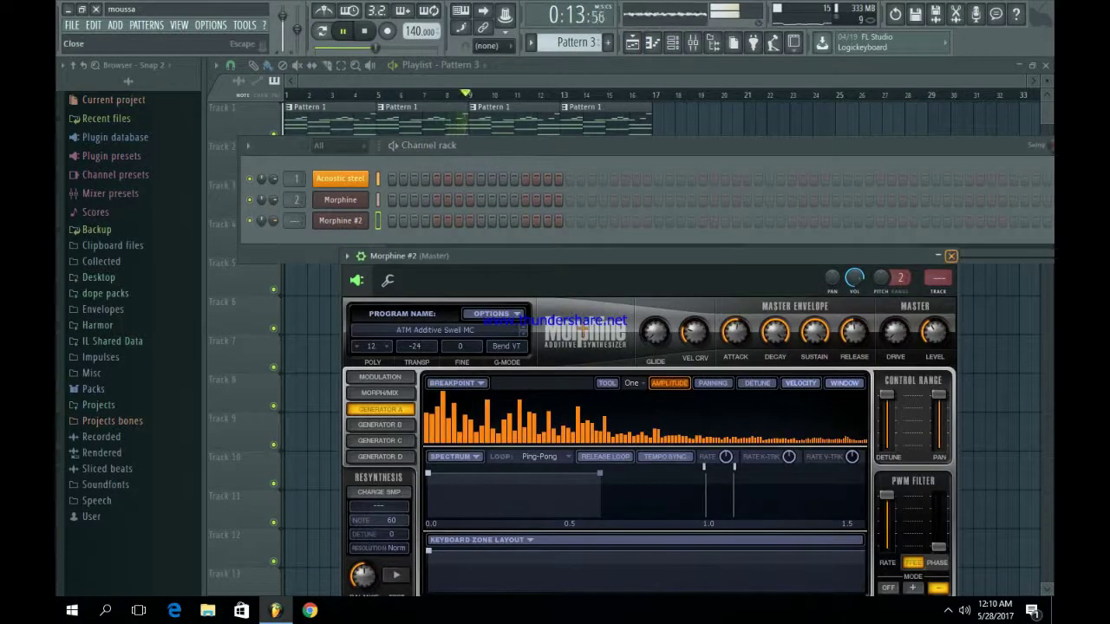
left_click(951, 255)
key("space")
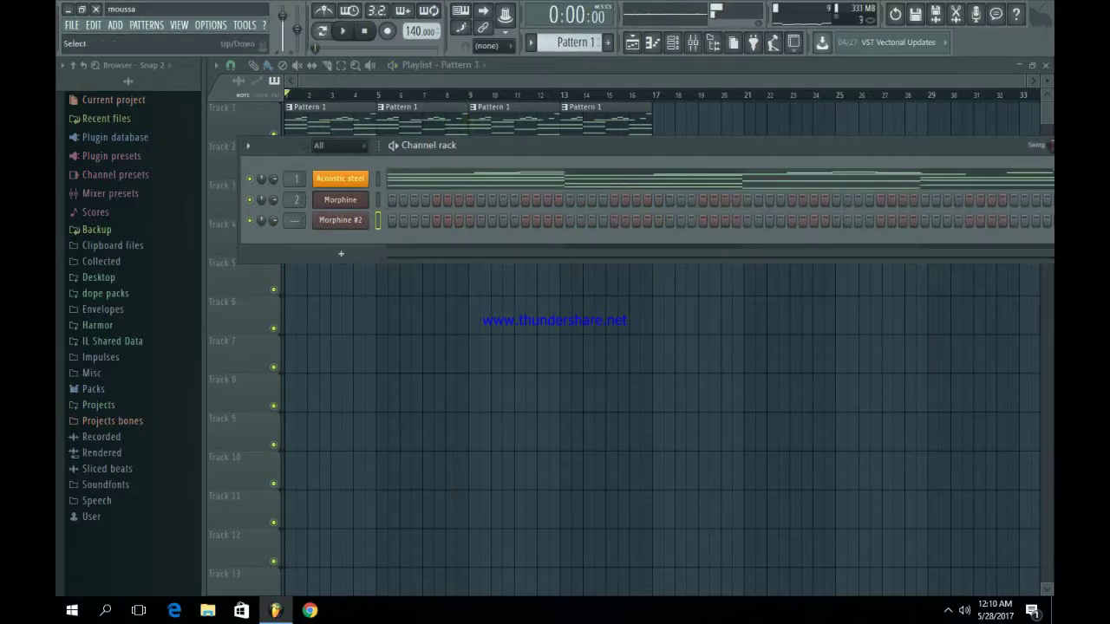
key("F4")
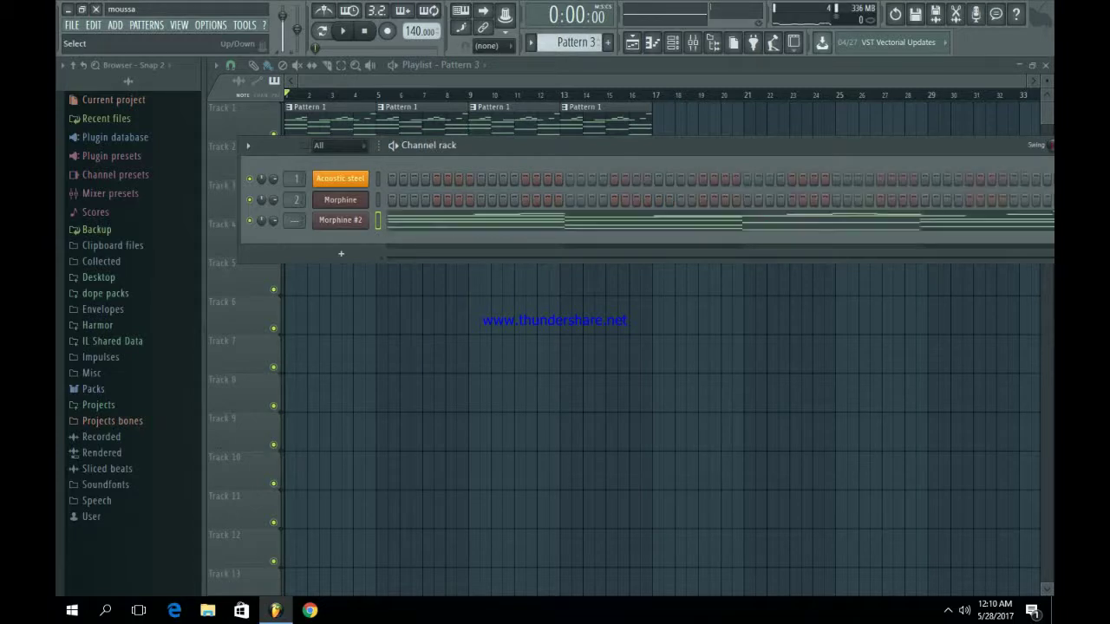
- Load the KBD Excited FG preset from the Keyboards bank into Morphine #2 and play Pattern 3
left_click(340, 219)
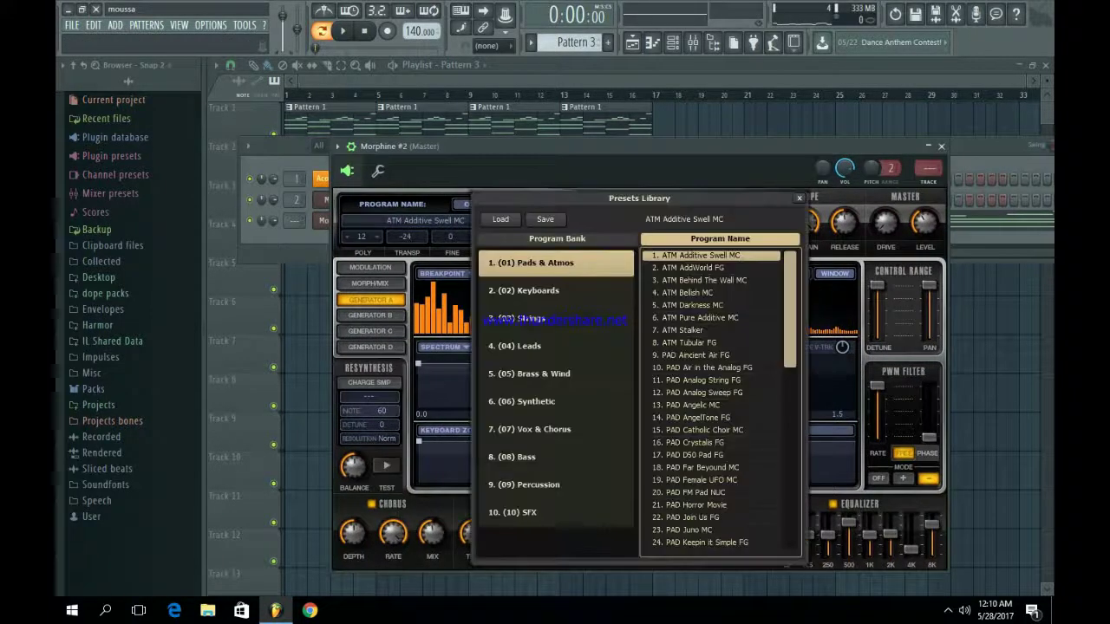
left_click(555, 291)
left_click(694, 442)
key("space")
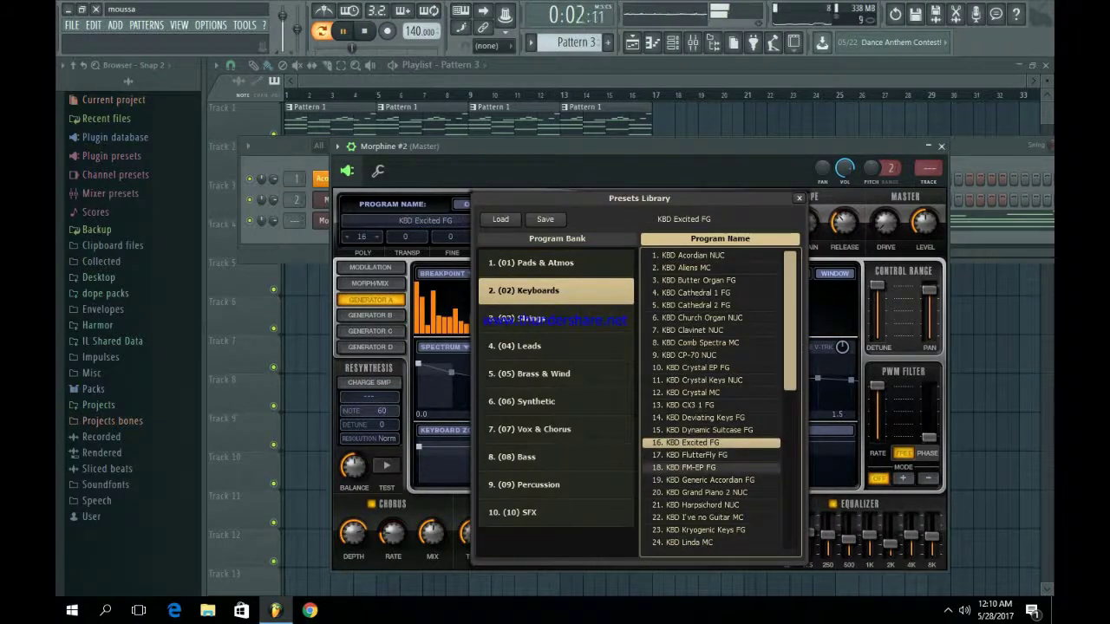
key("Escape")
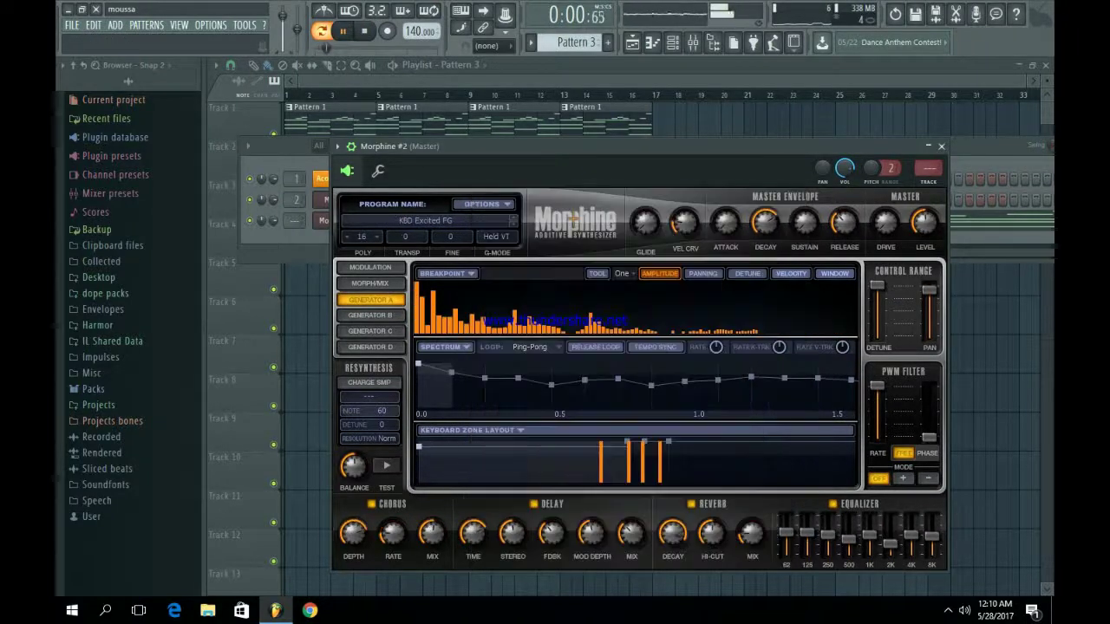
- Compare Morphine #2 with its chorus, delay and reverb toggled, leave only the delay off, and stop playback
left_click(691, 503)
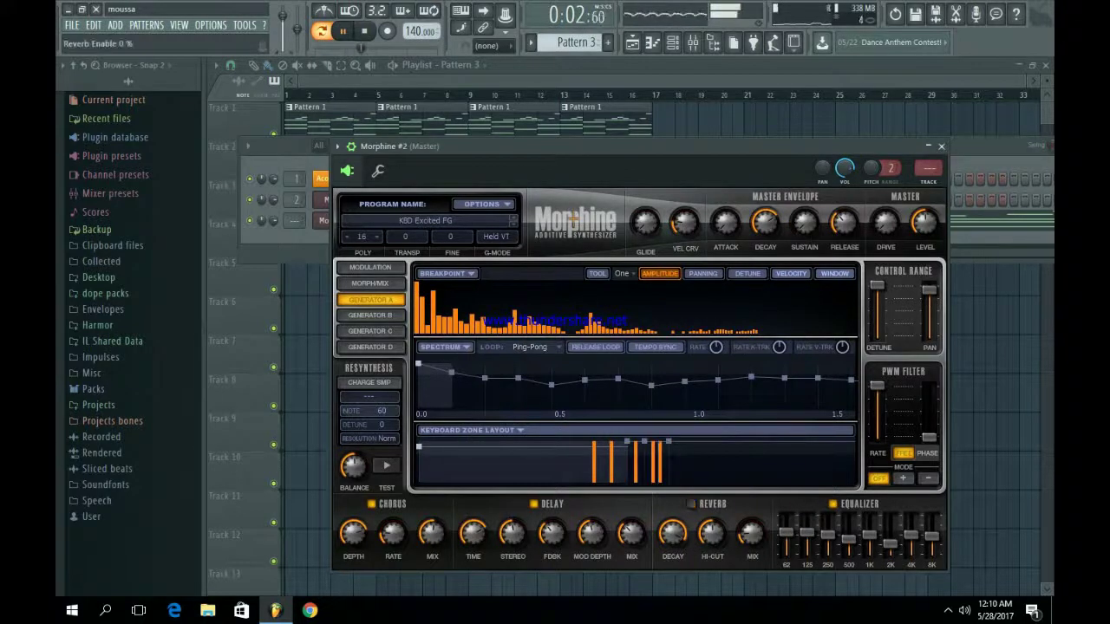
left_click(371, 504)
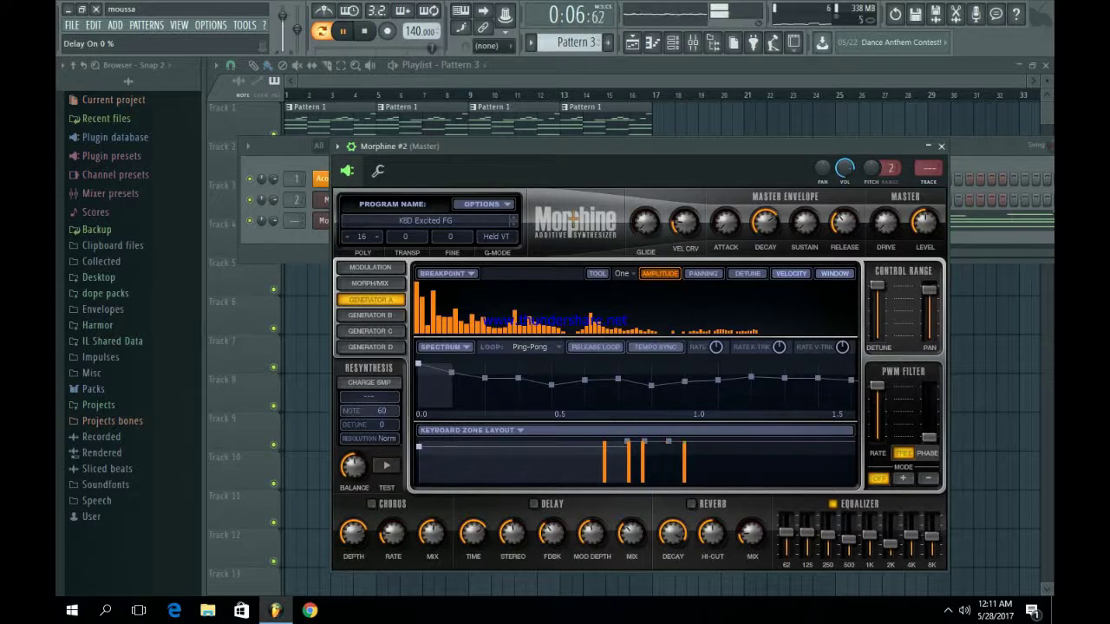
left_click(691, 504)
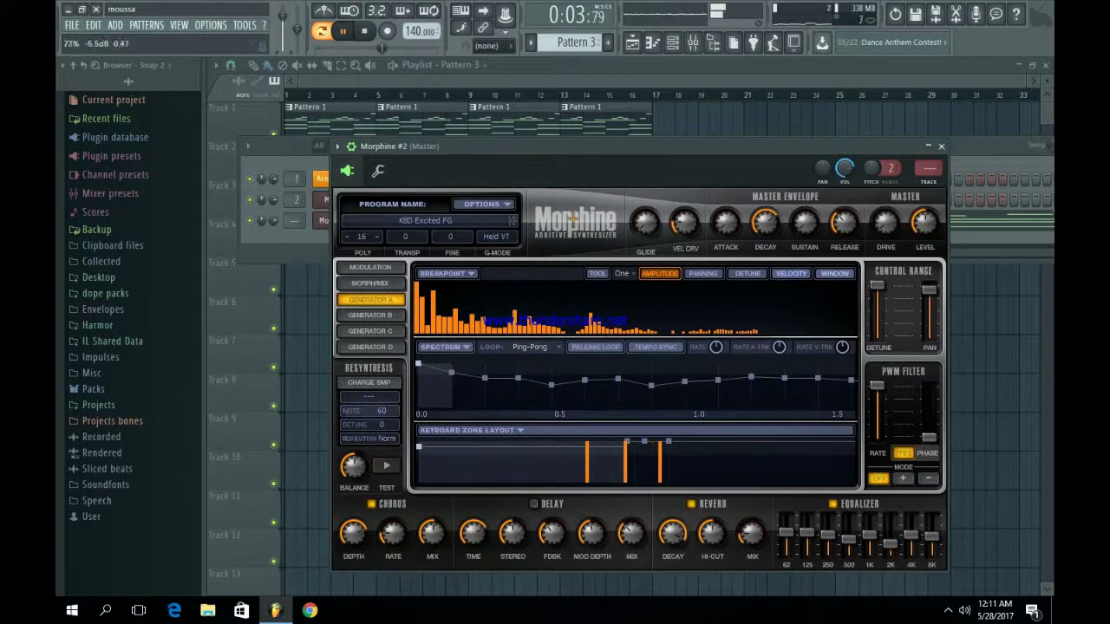
left_click(941, 145)
key("Escape")
key("space")
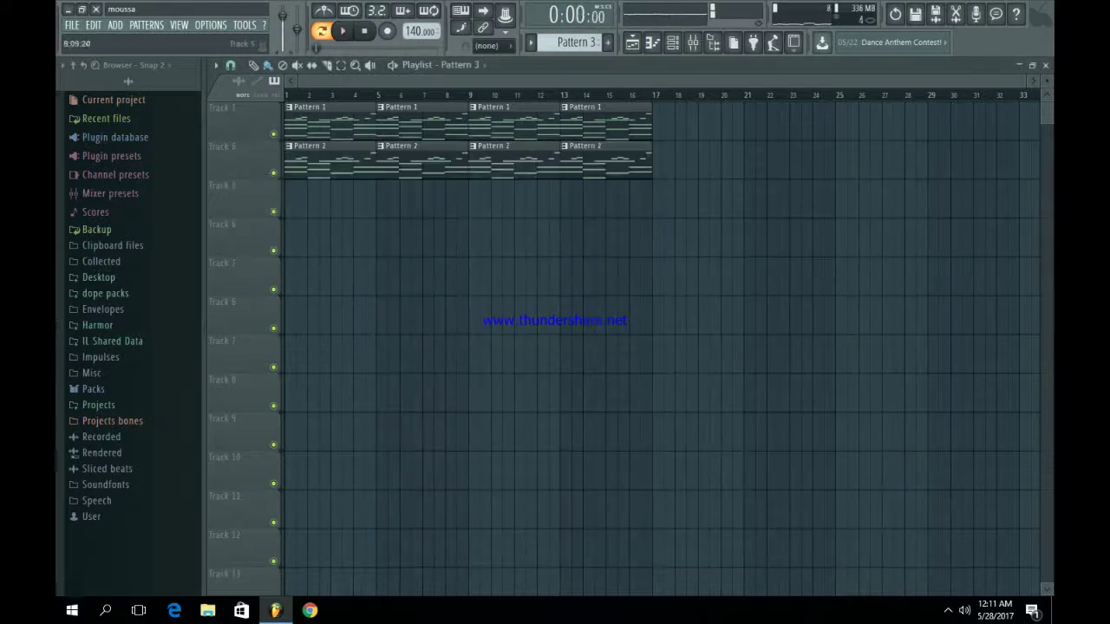
- Place Pattern 3 on playlist Track 3, repeat it to fill bars 1 to 16, and play the song
left_click(321, 198)
key("ctrl+b")
key("ctrl+b")
key("ctrl+b")
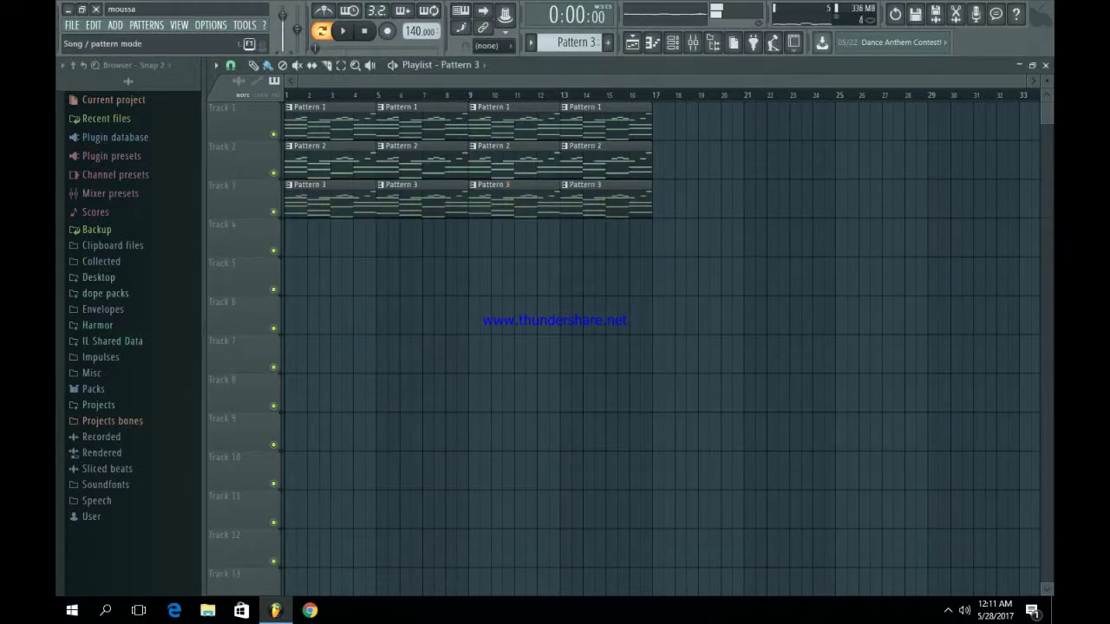
key("space")
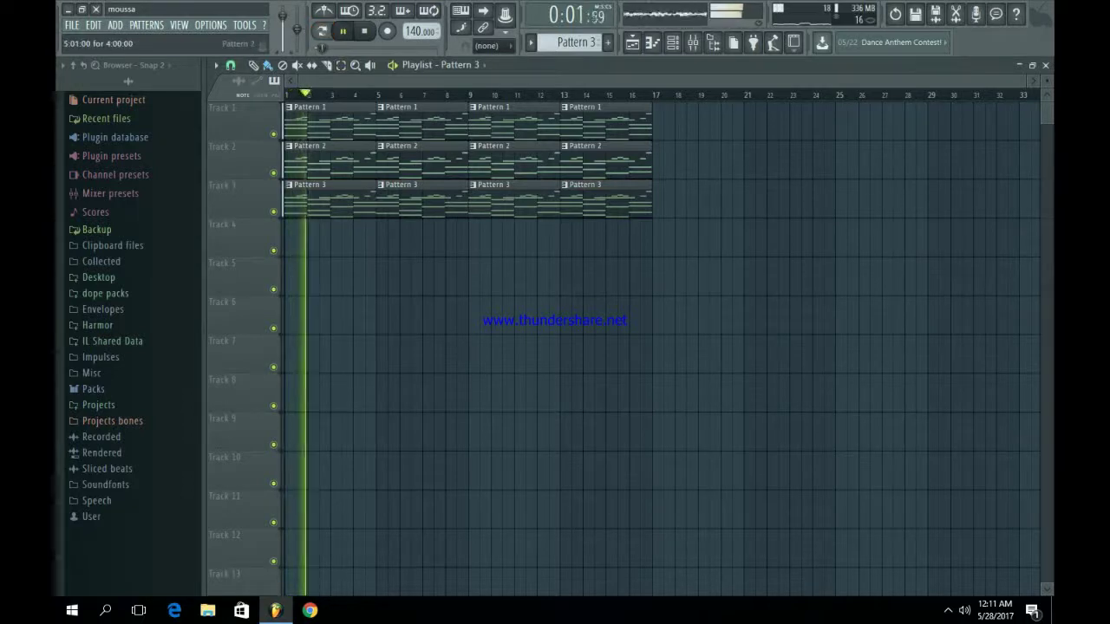
- Audition KBD Harpsichord NUC on Morphine #2, switch to KBD Grand Piano 2 NUC from the Keyboards bank, and play the song
left_click(672, 42)
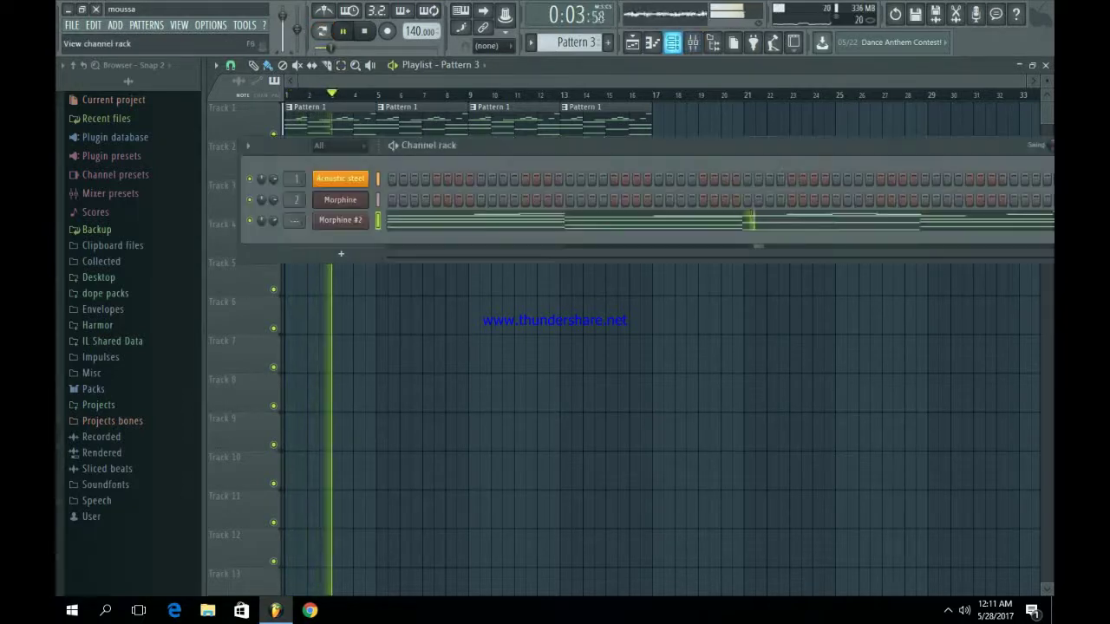
left_click(340, 220)
key("space")
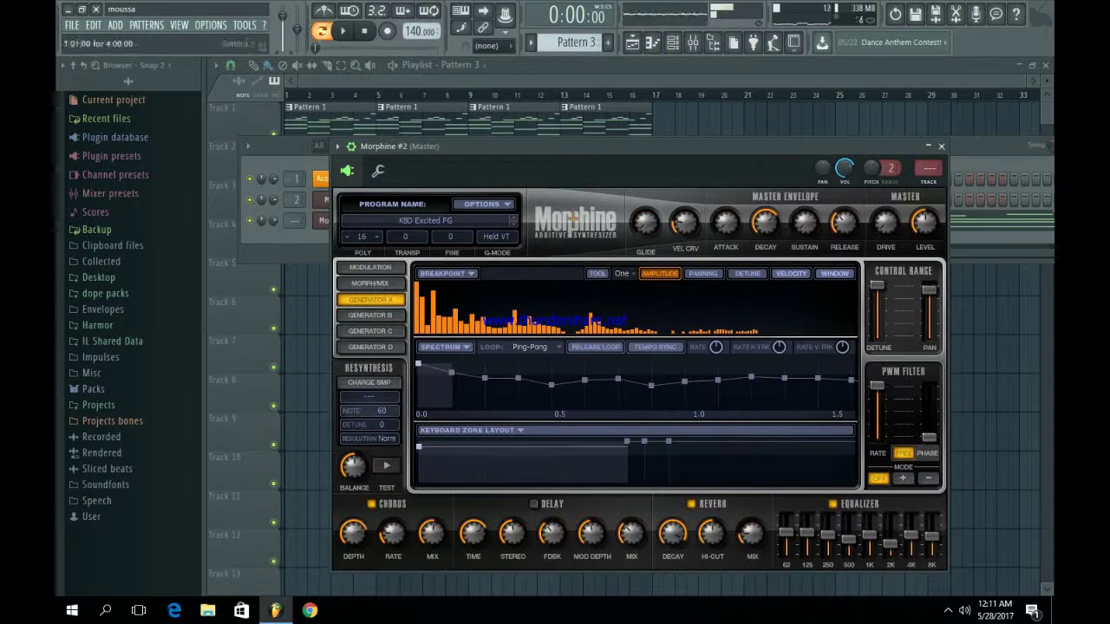
left_click(425, 220)
left_click(702, 505)
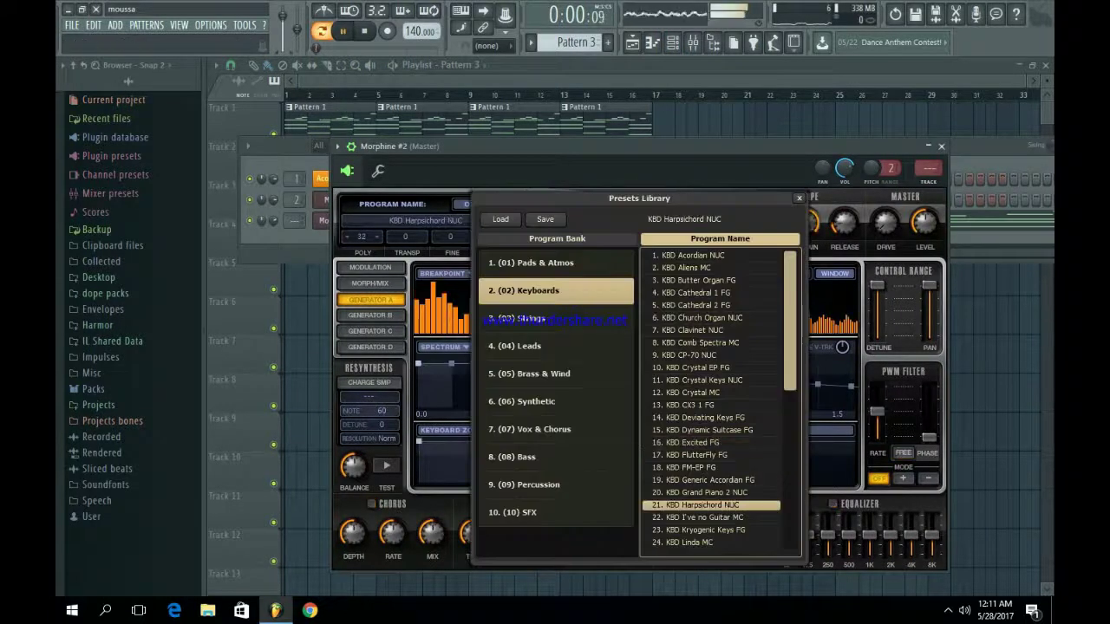
left_click(706, 491)
key("space")
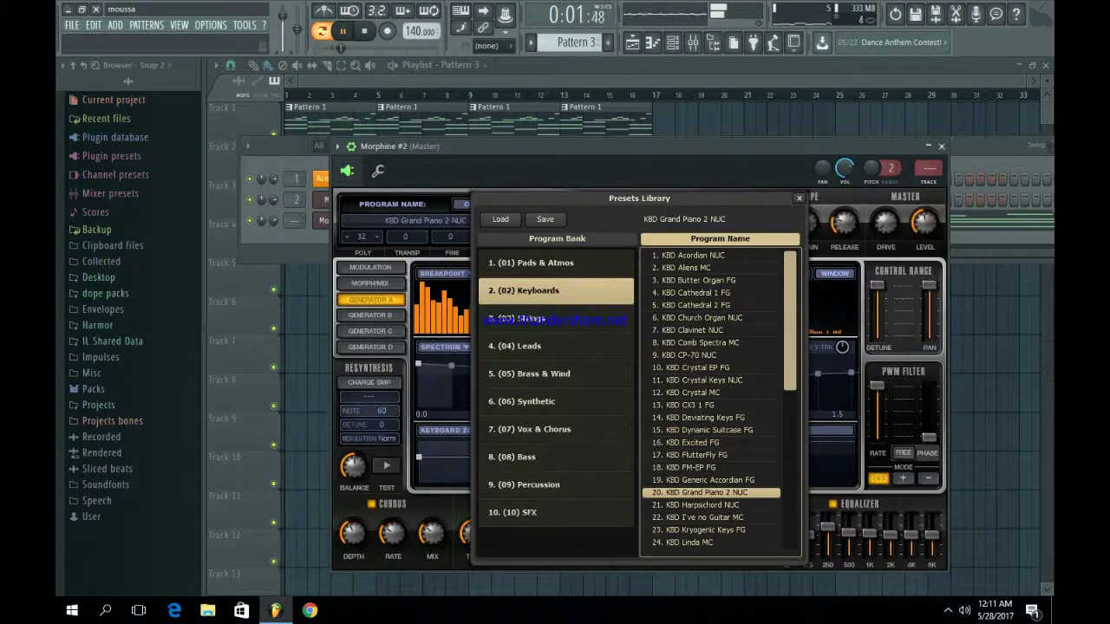
key("Escape")
key("space")
key("Escape")
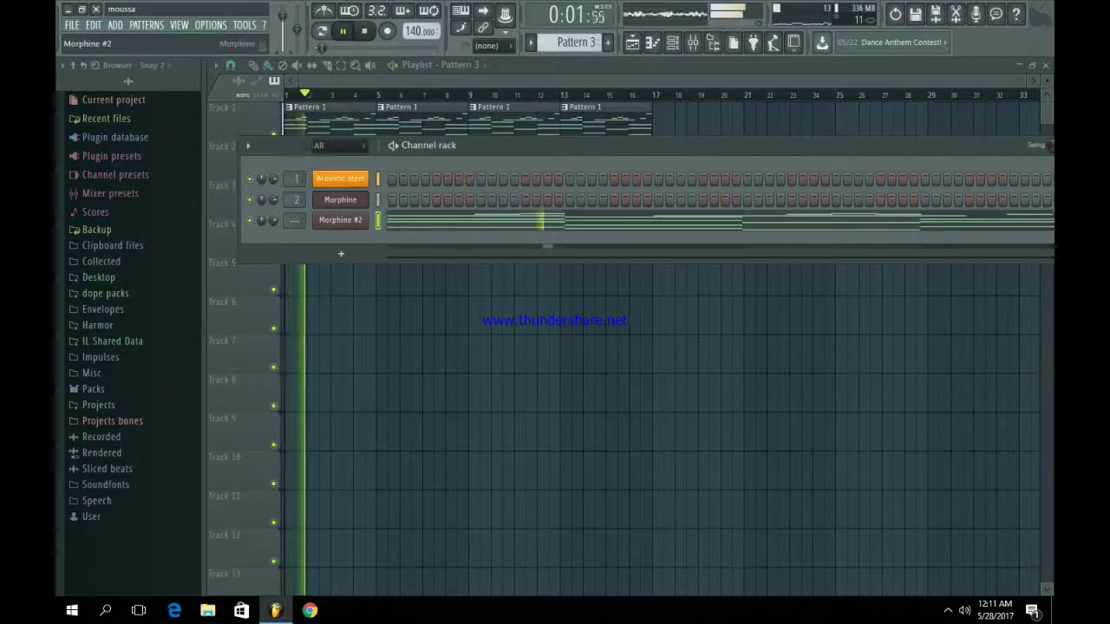
- Stop playback, route the Morphine #2 channel to mixer track 3 and open the mixer
left_click(340, 219)
key("space")
key("F9")
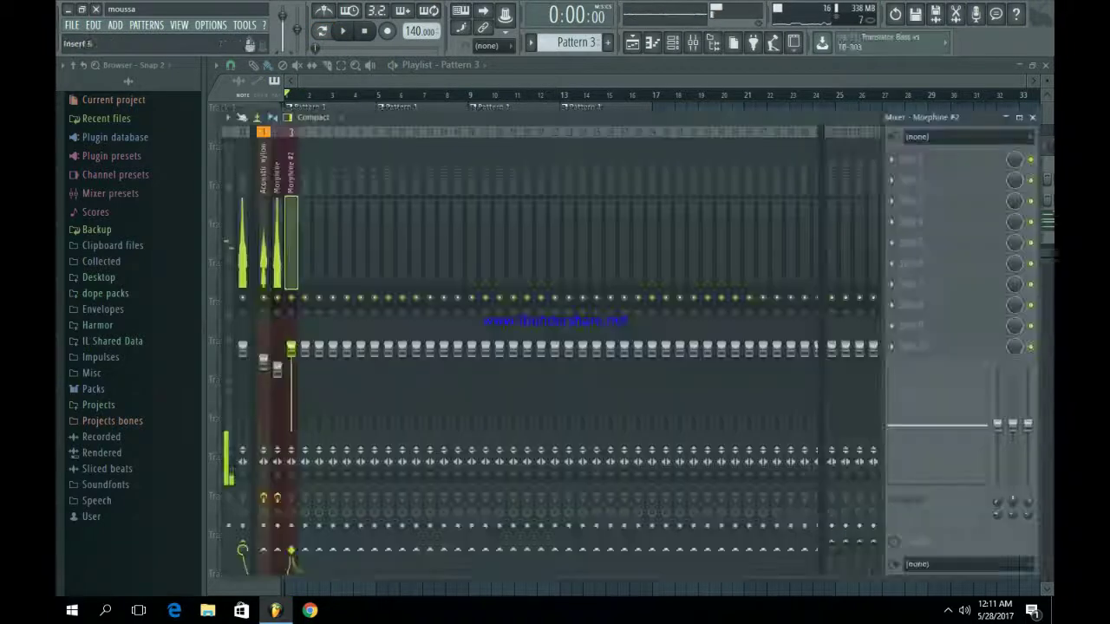
- Lower the Acoustic nylon mixer fader, set the Morphine fader to about 75%, and play the song
left_click(263, 364)
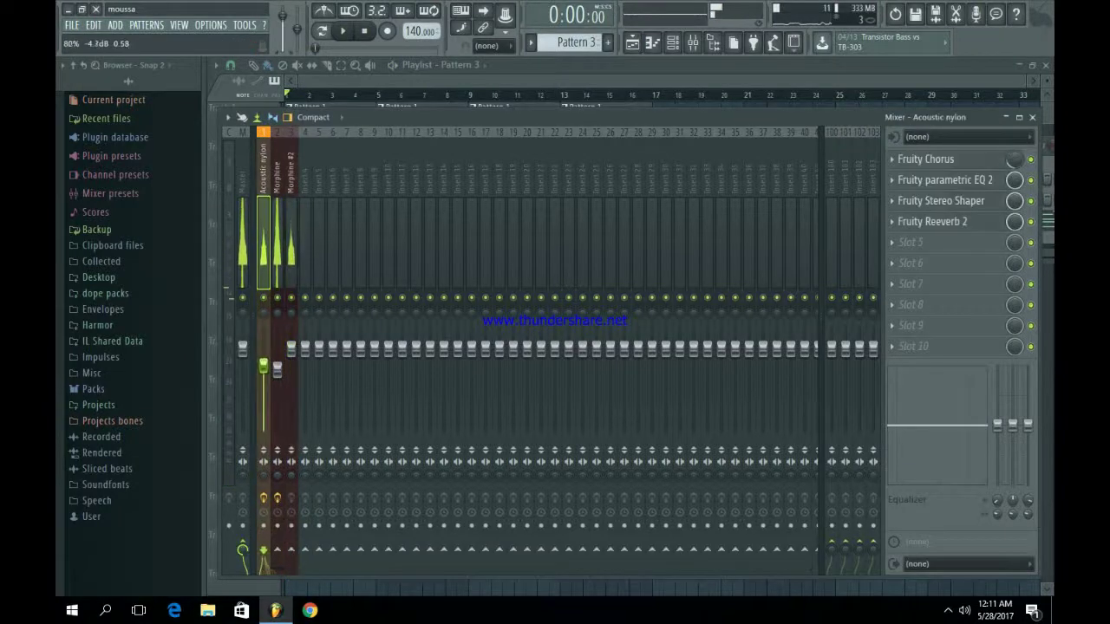
left_click(277, 369)
key("space")
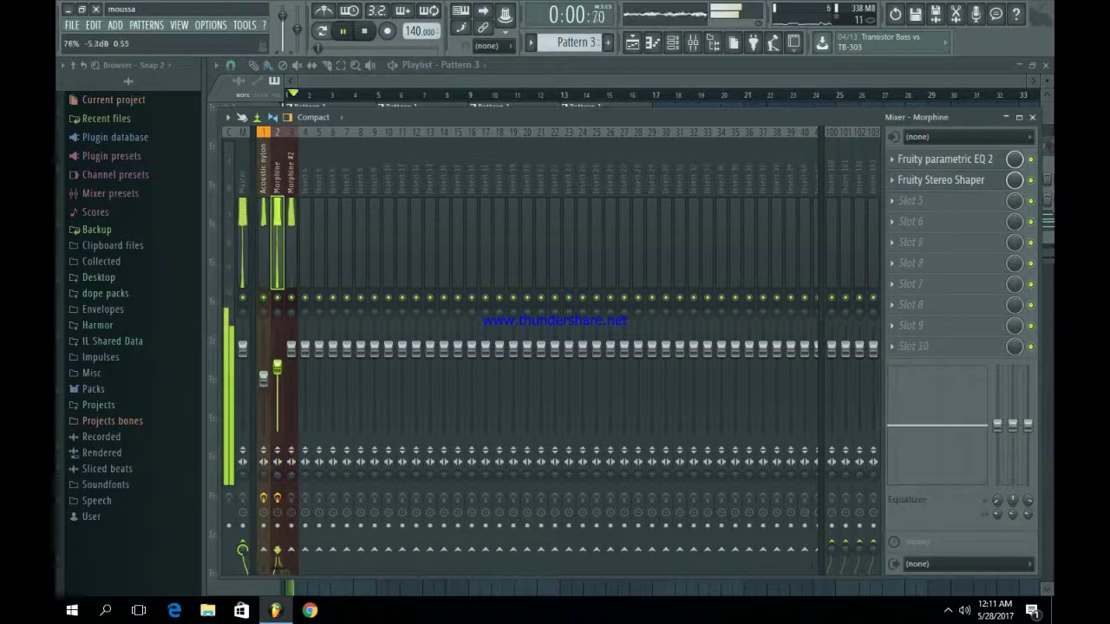
- Add Fruity Stereo Shaper to slot 1 of the Morphine #2 mixer track and load one of its Stereoize presets
left_click(292, 349)
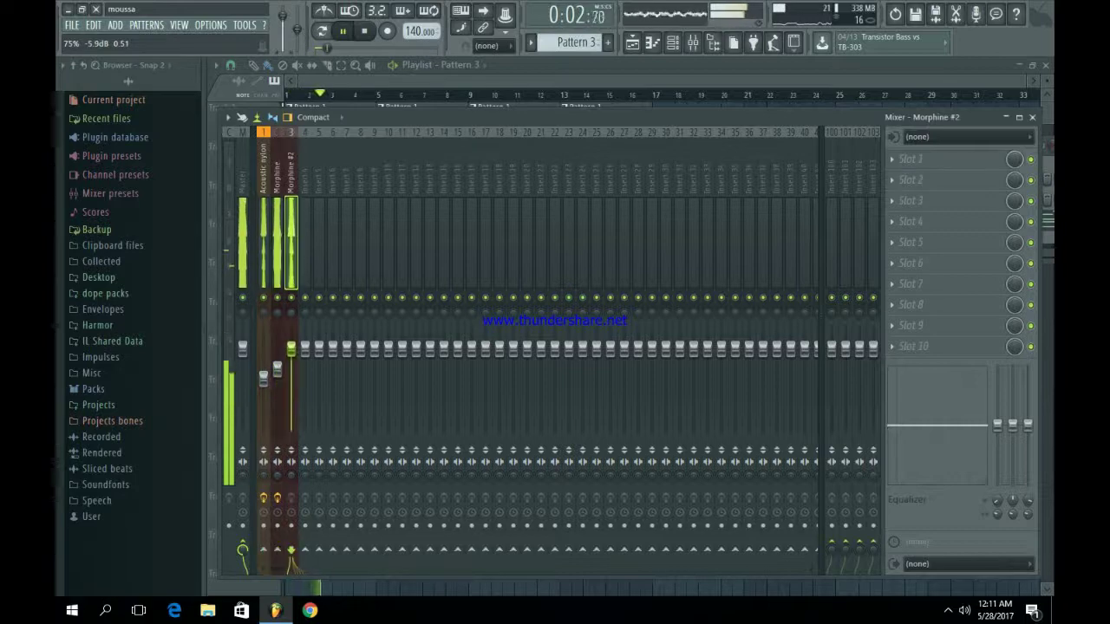
left_click(910, 159)
left_click(1023, 407)
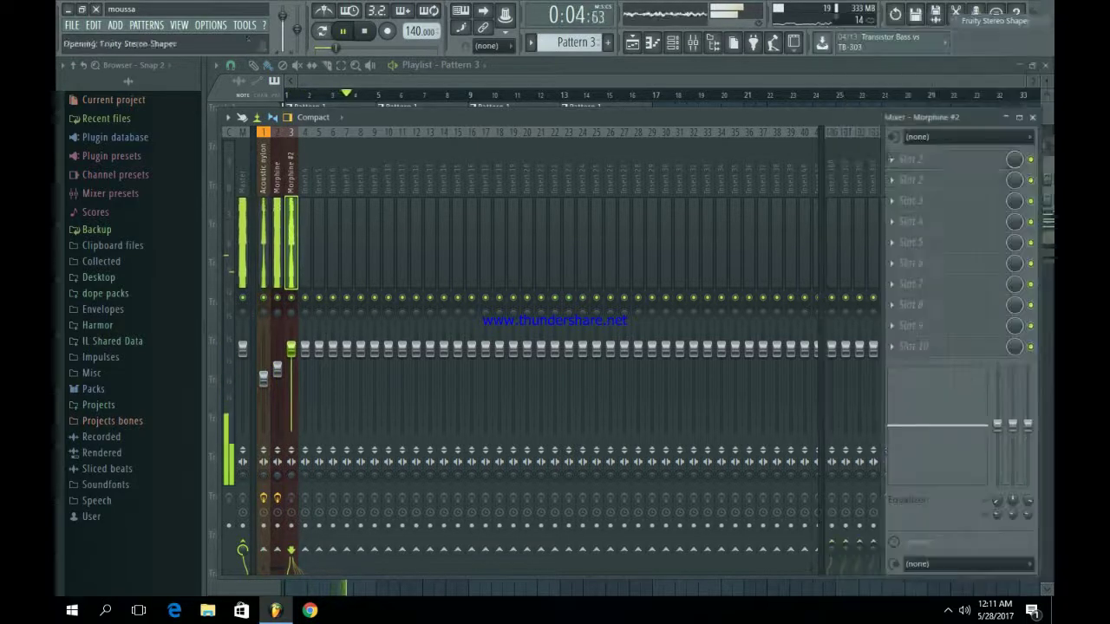
right_click(358, 129)
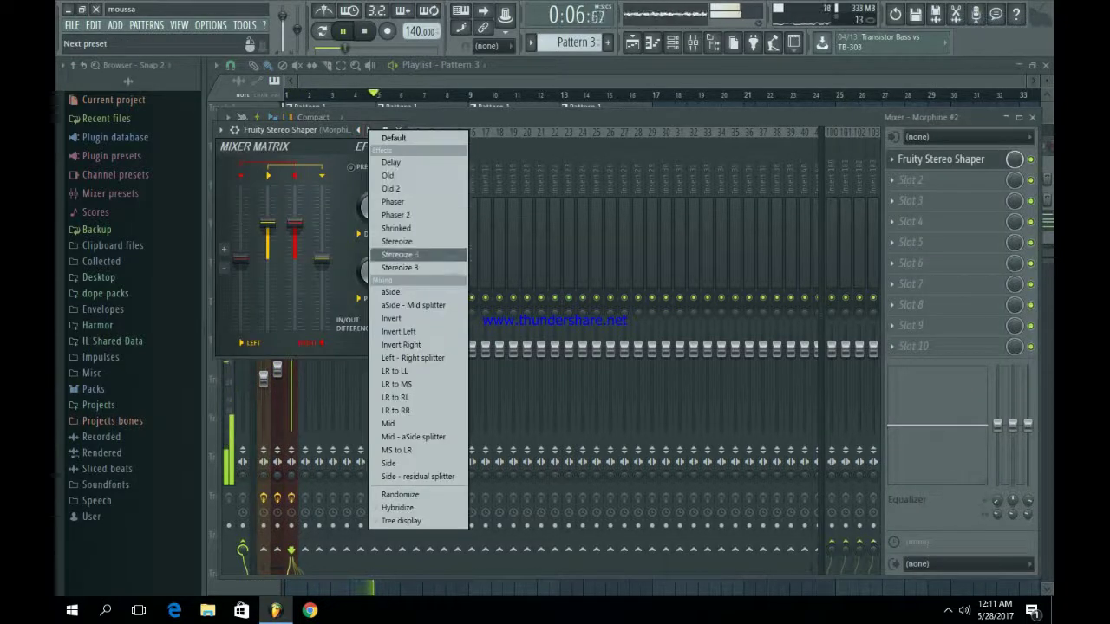
left_click(397, 263)
left_click(398, 129)
- Add Fruity Reeverb 2 to slot 2 of the Morphine #2 mixer track and replay the song
left_click(910, 180)
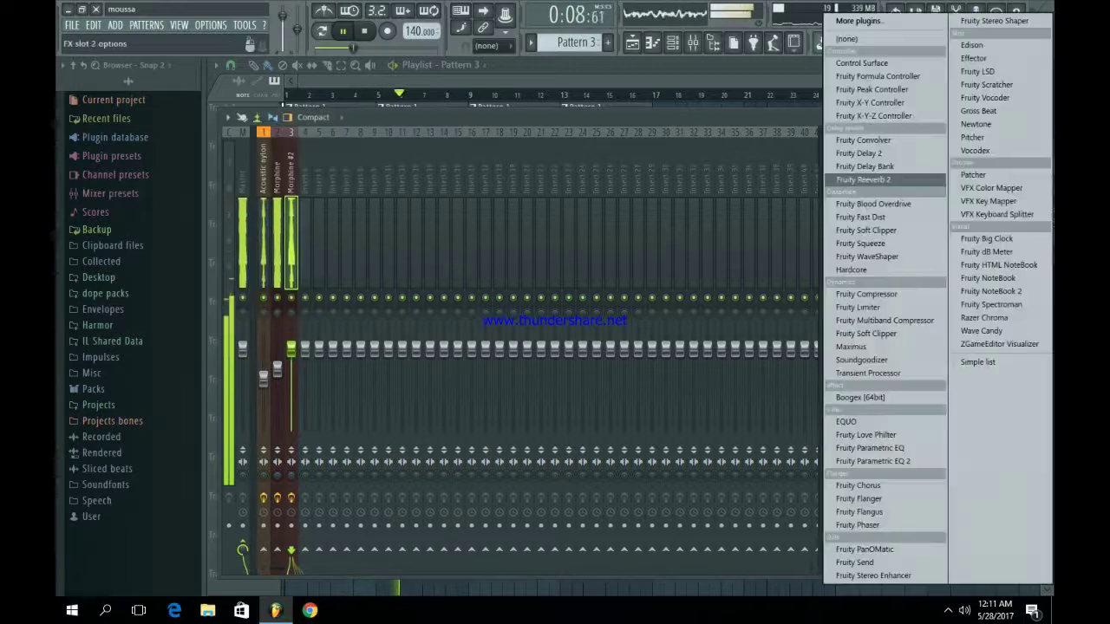
left_click(862, 180)
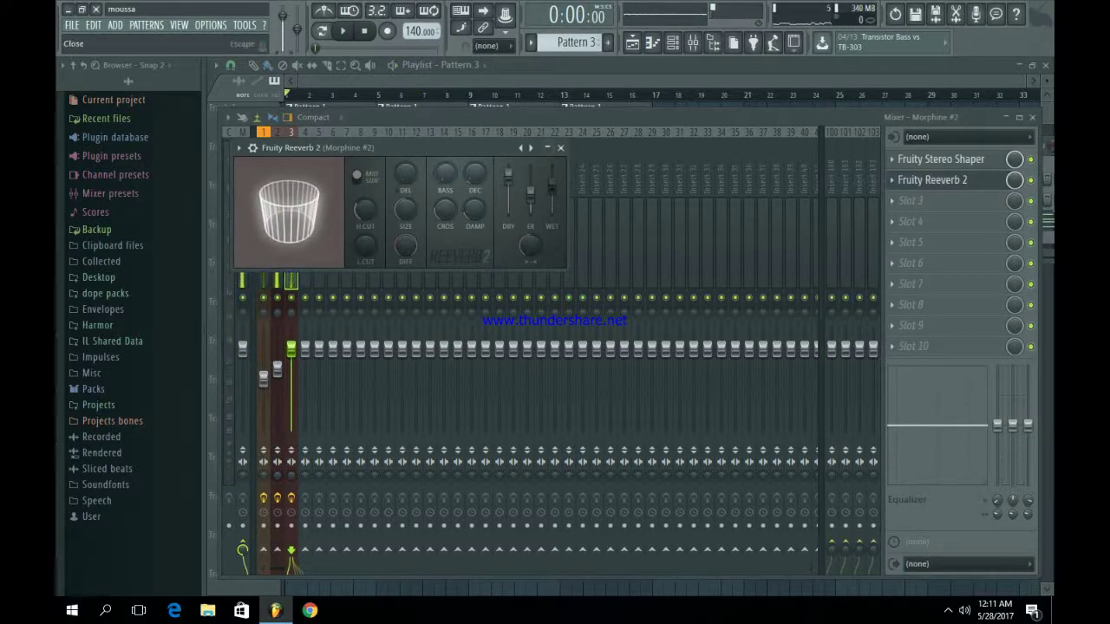
left_click(560, 148)
key("space")
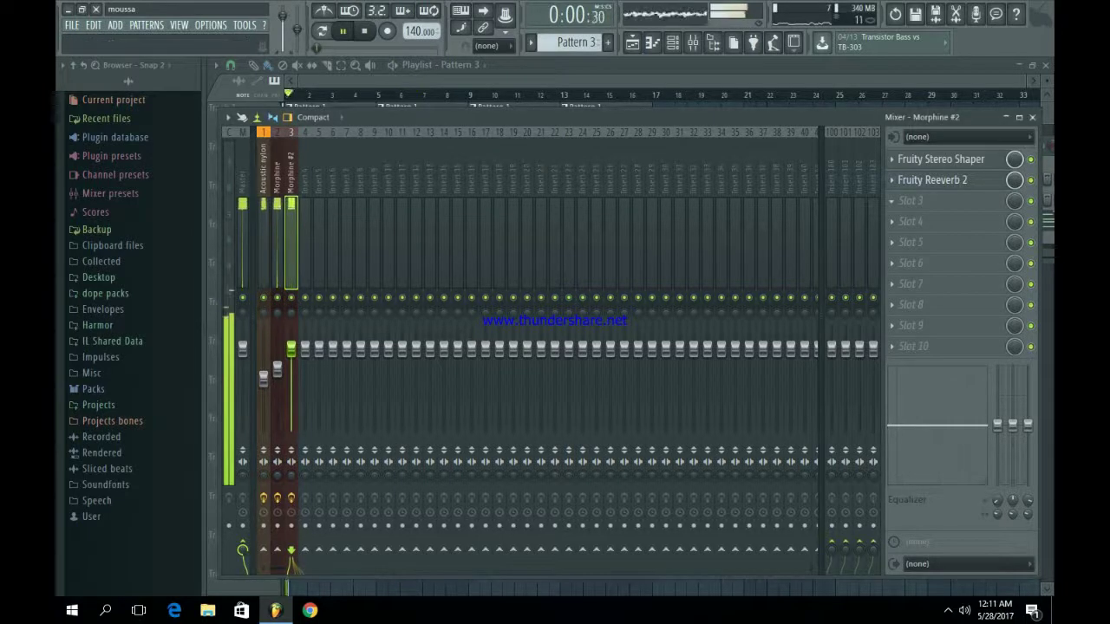
- Add Fruity Compressor to slot 3 of the Morphine #2 mixer track with a gain of 2.5 dB
left_click(911, 200)
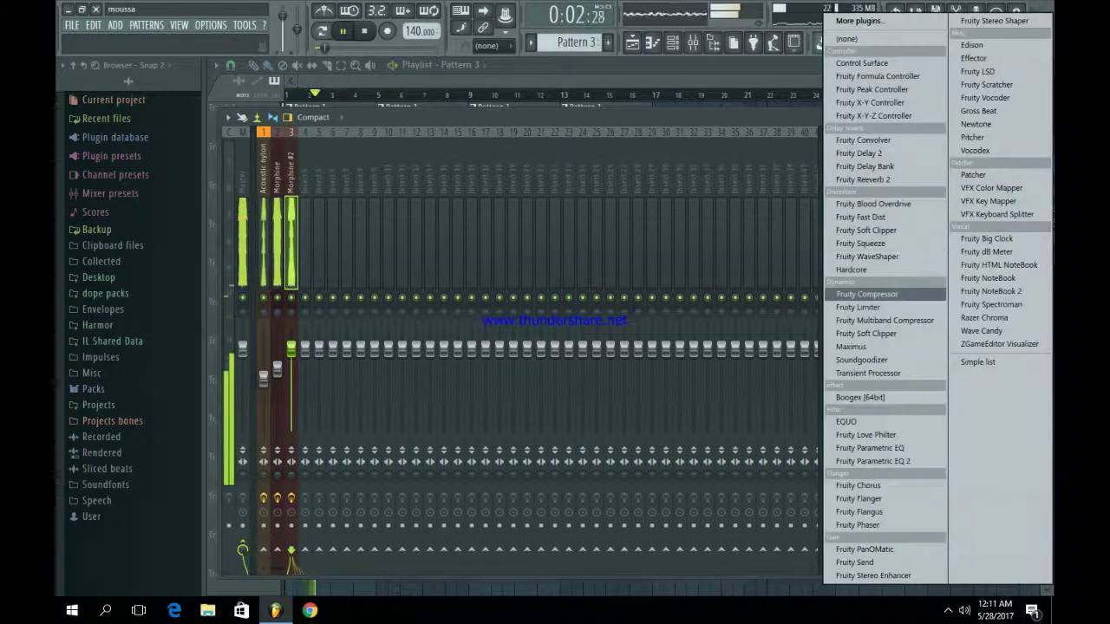
left_click(866, 294)
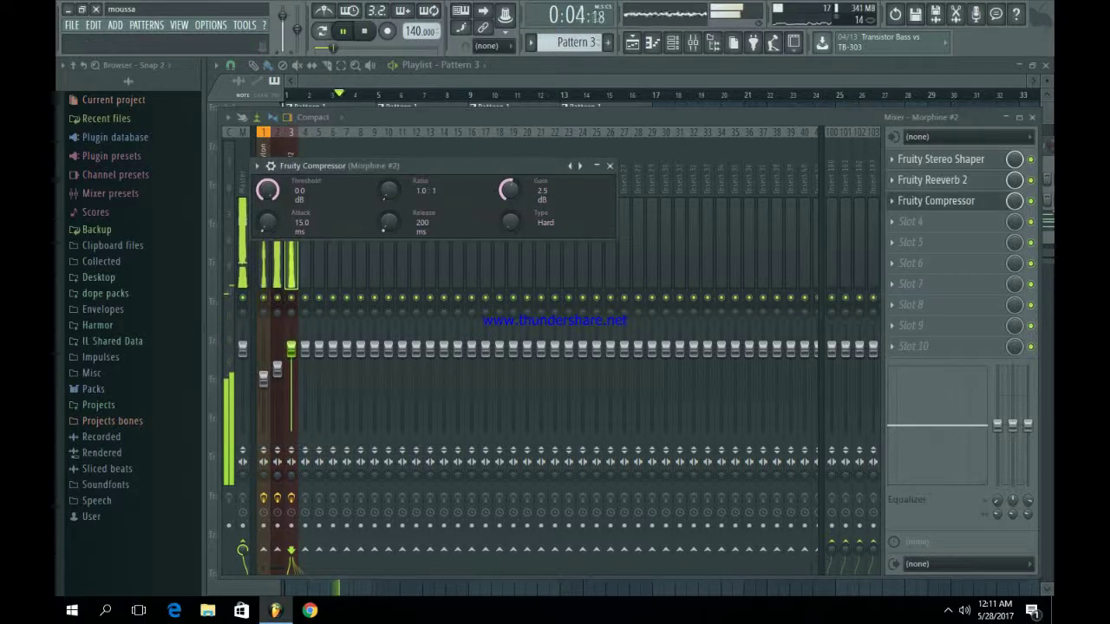
left_click(937, 200)
- Add Fruity Parametric EQ 2 to slot 4 of Morphine #2 and cut the band 1 low shelf by about 16 dB near 119 Hz
left_click(910, 221)
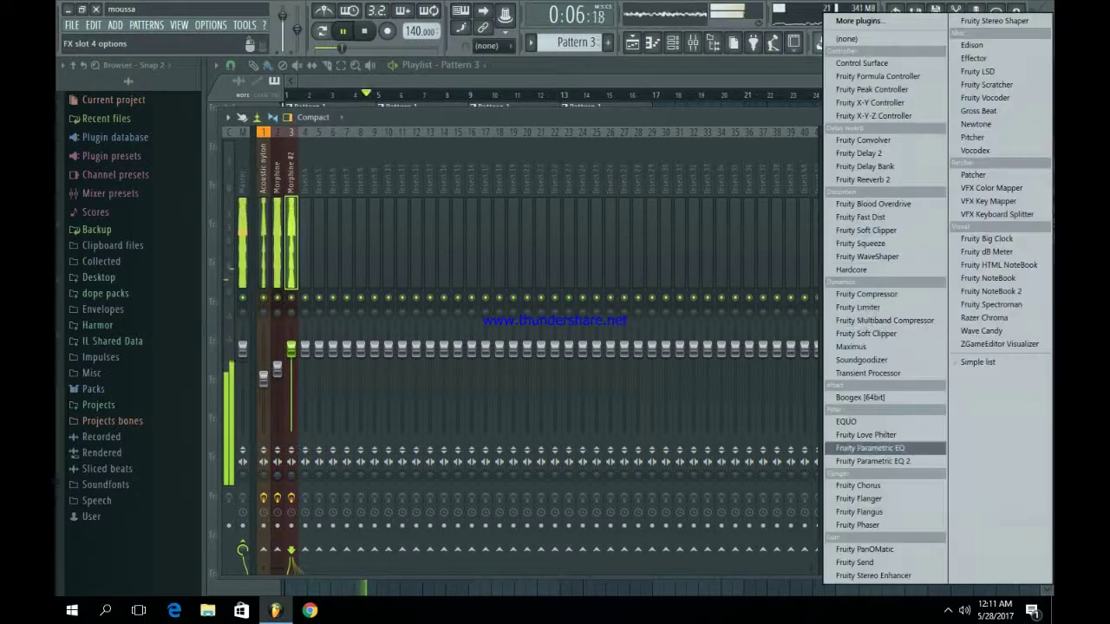
left_click(872, 461)
left_click_drag(334, 296, 357, 348)
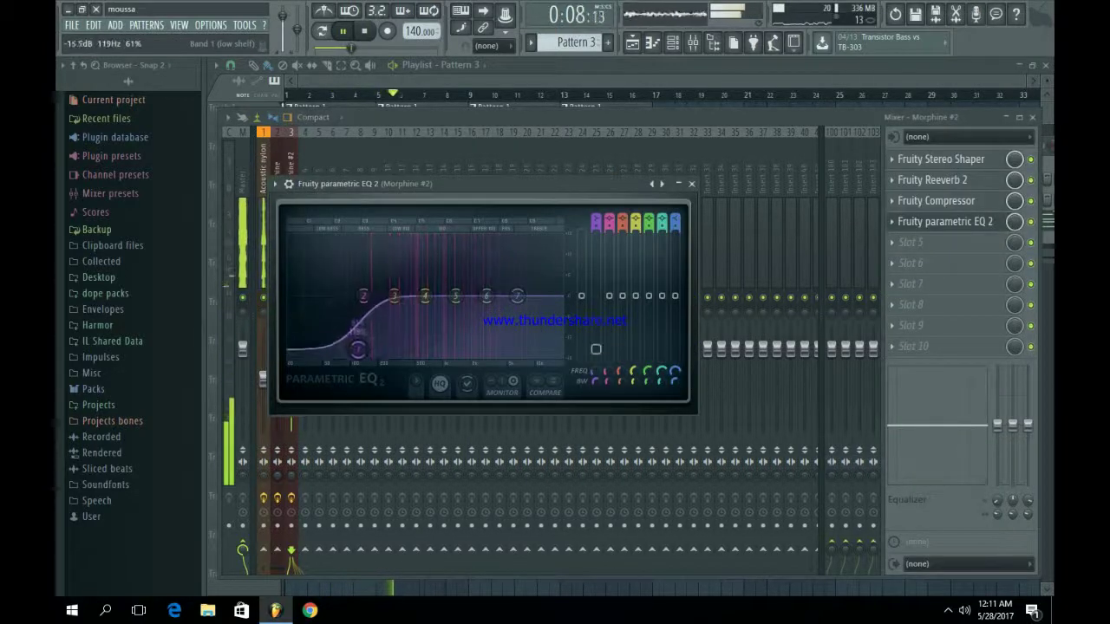
left_click(691, 183)
- Stop the song, switch to the empty Pattern 4 and add a third Morphine channel
left_click(633, 42)
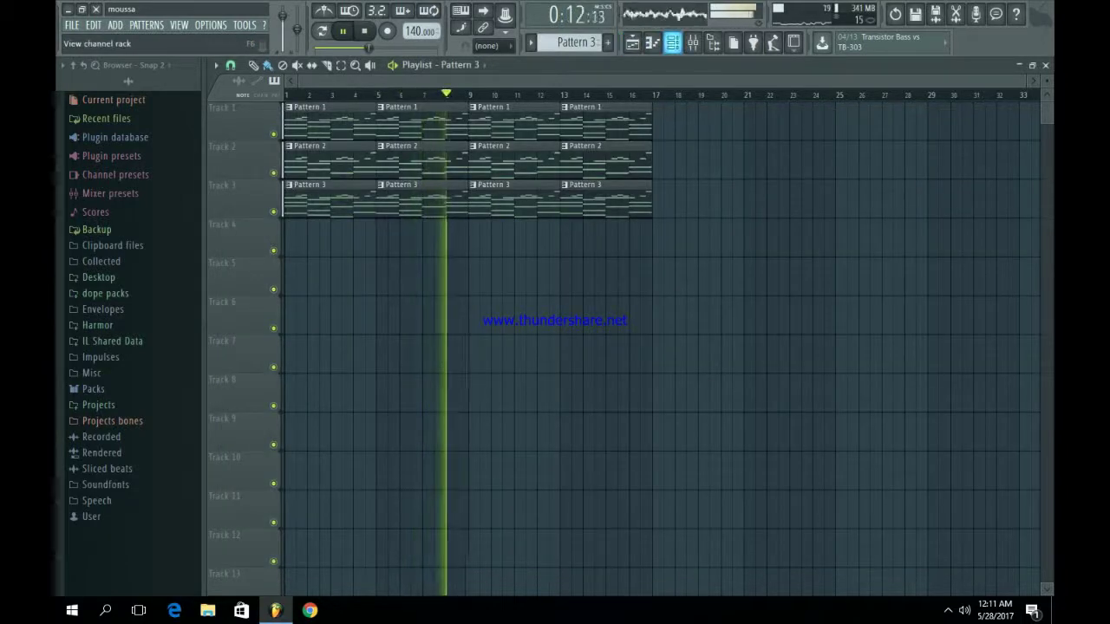
key("space")
left_click(672, 42)
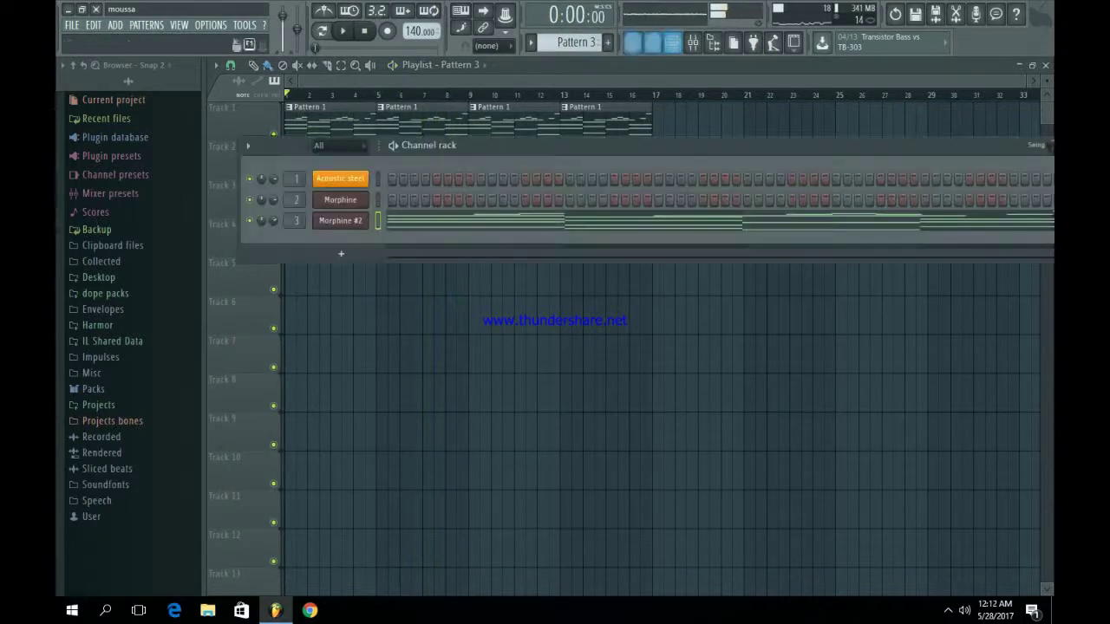
left_click(341, 253)
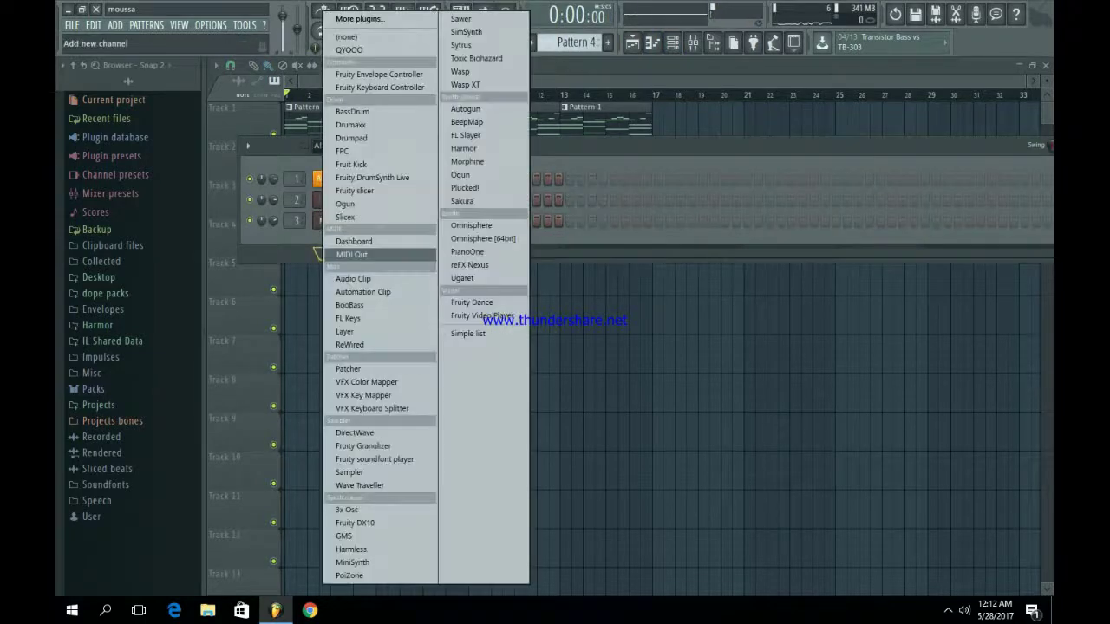
left_click(466, 161)
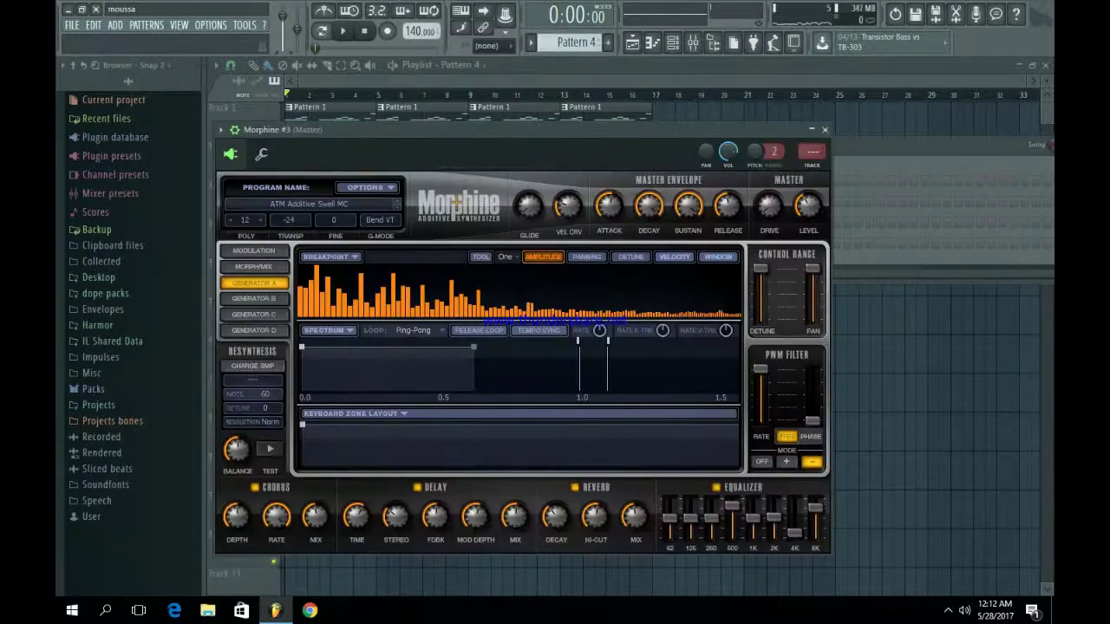
- Load the LED Surf & Solo FG preset from the Leads bank into Morphine #3 and close the synth
left_click(399, 328)
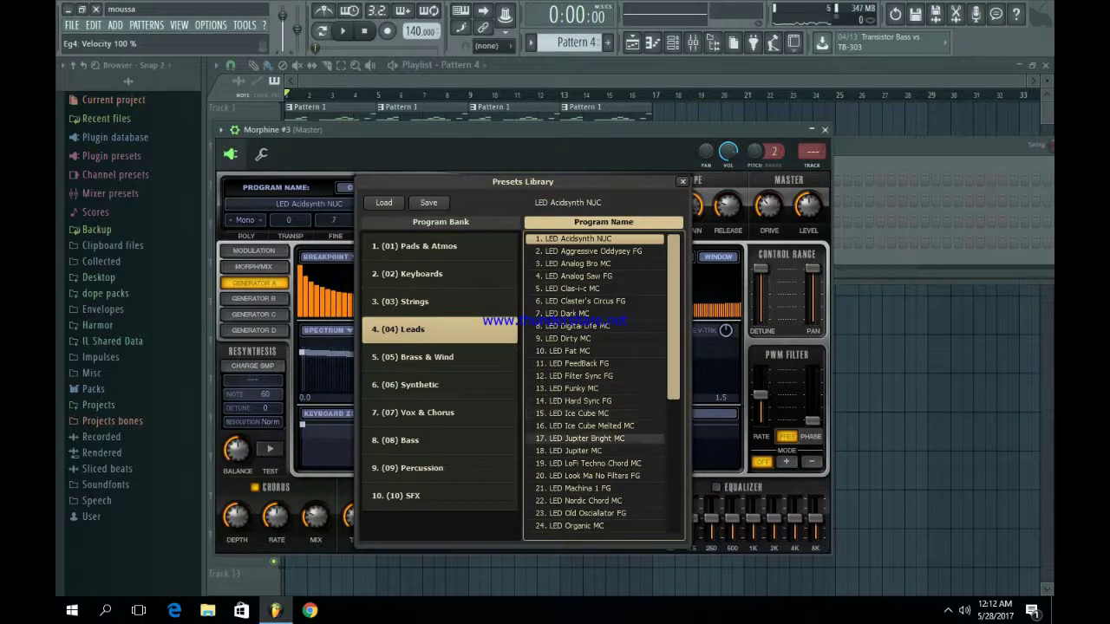
scroll(598, 488, "down", 1)
scroll(598, 476, "up", 1)
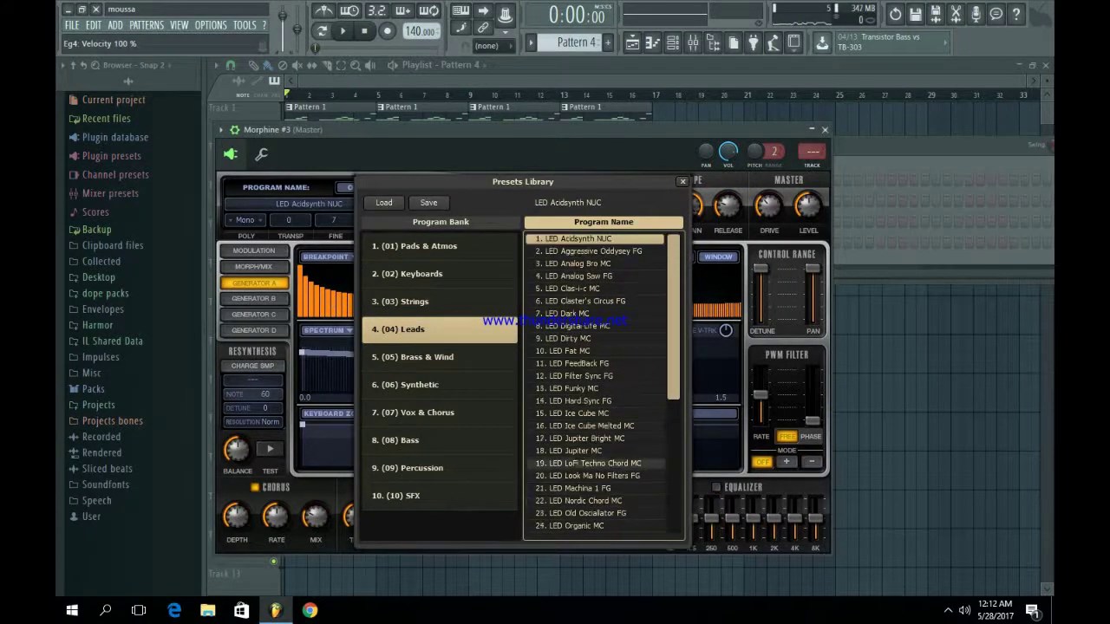
scroll(598, 347, "down", 4)
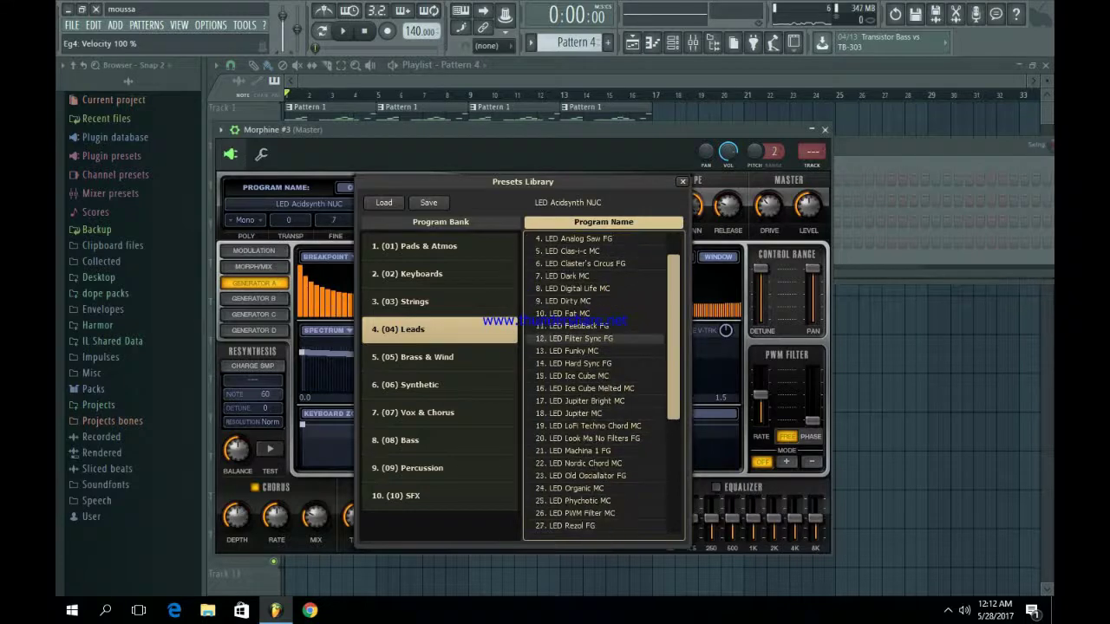
scroll(598, 459, "down", 2)
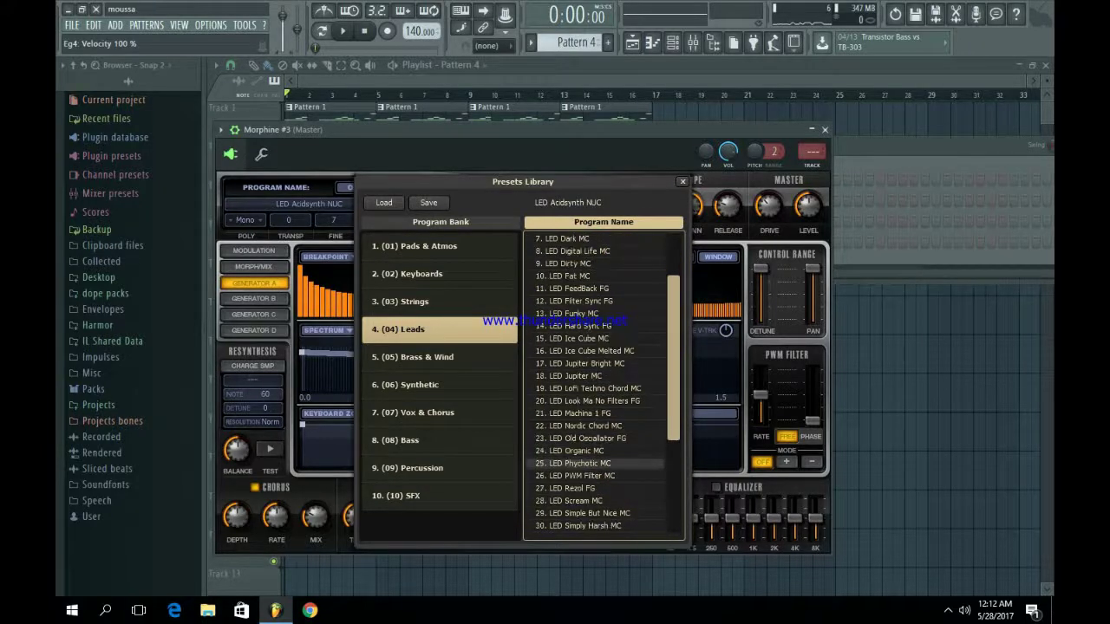
scroll(599, 458, "down", 4)
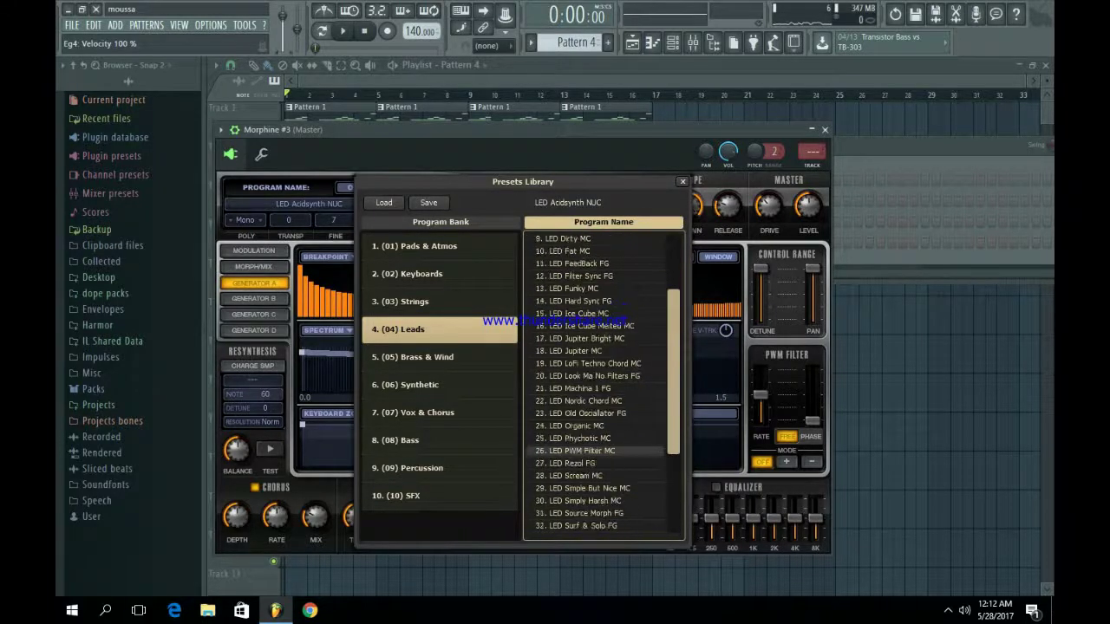
scroll(598, 451, "down", 1)
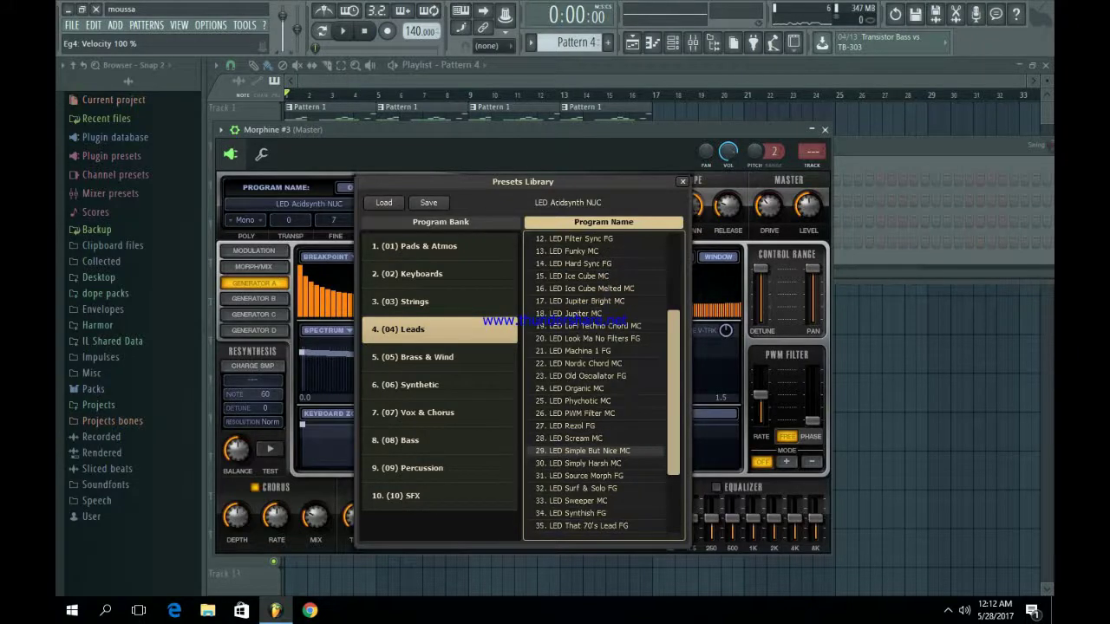
double_click(583, 488)
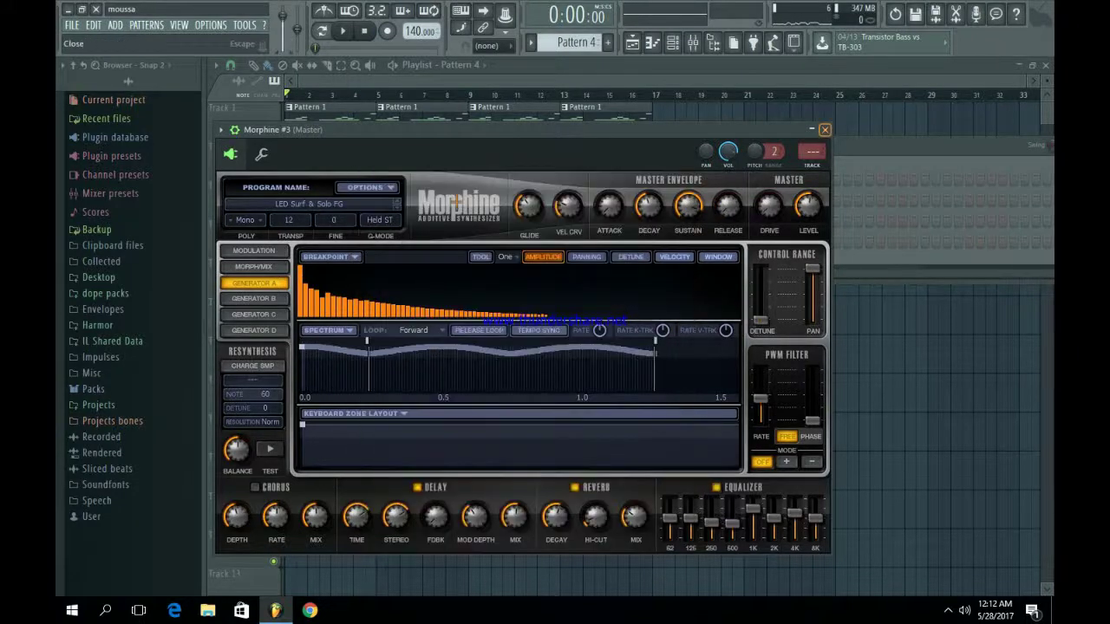
left_click(825, 129)
- Copy the Acoustic steel notes from Pattern 1 into the Morphine #3 channel of Pattern 4
scroll(572, 42, "up", 3)
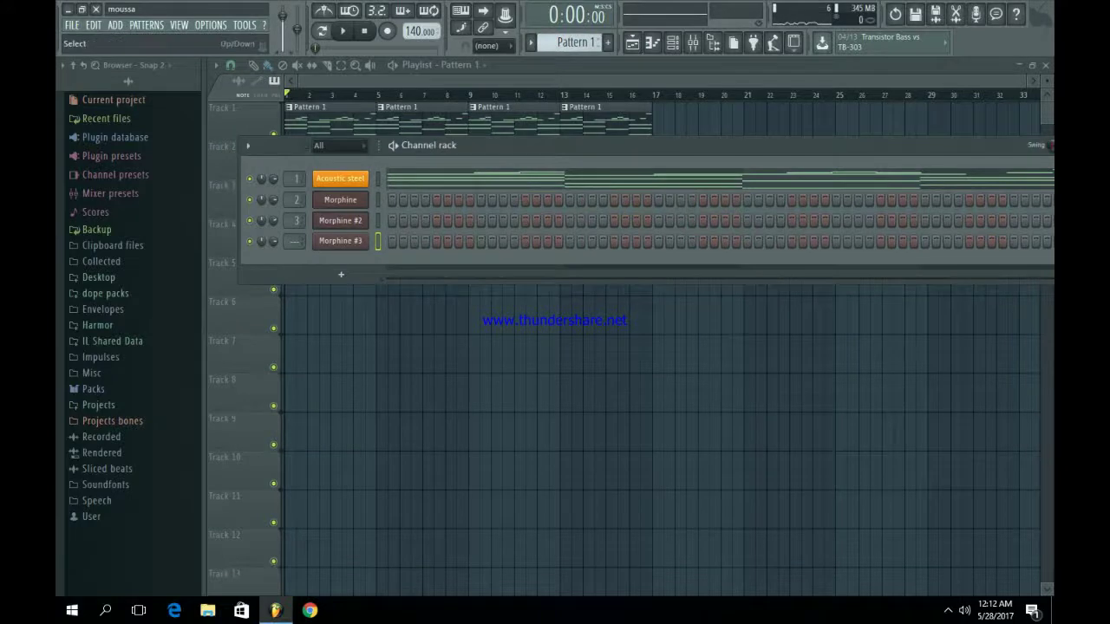
scroll(572, 42, "down", 3)
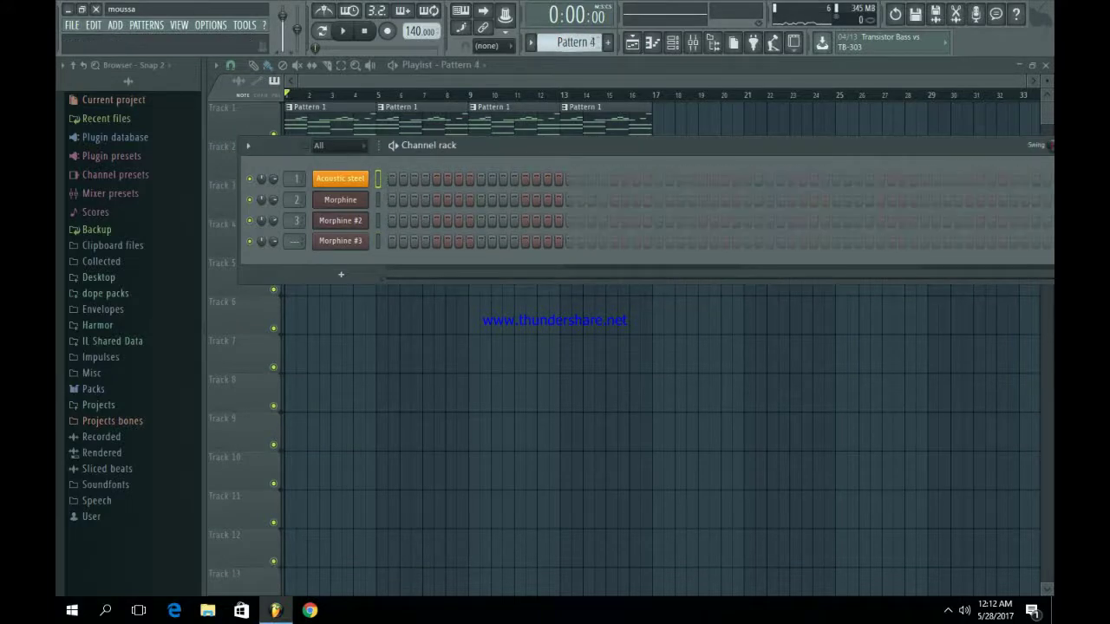
key("ctrl+v")
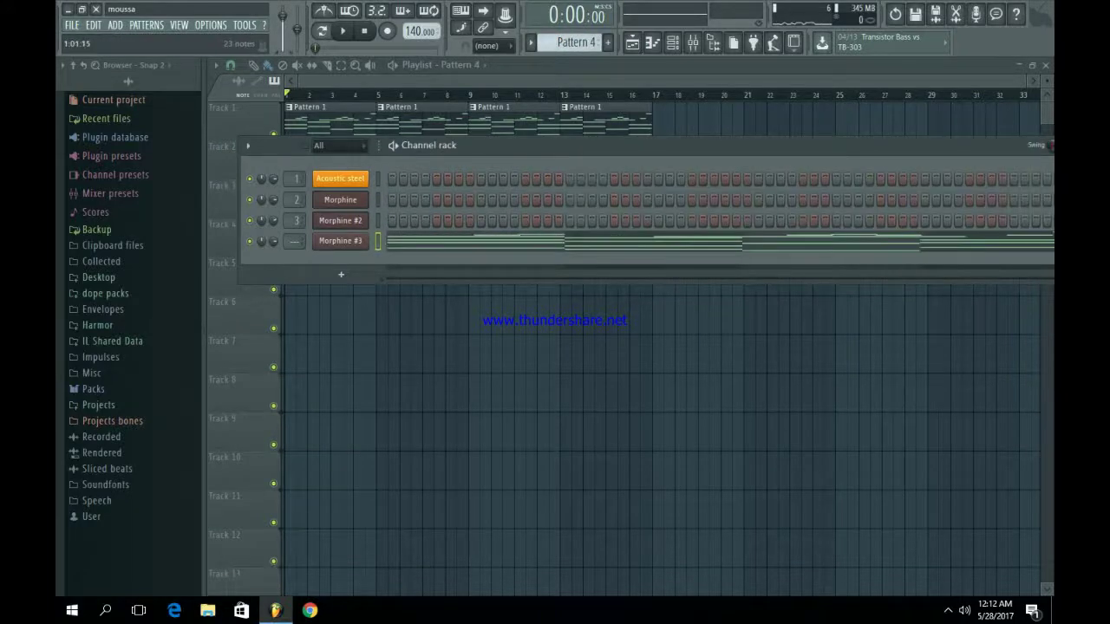
- In Pattern 4's Morphine #3 notes, shorten bar 1's E4 to a brief hit and delete its E5, A5, B5 and C6
key("F7")
key("l")
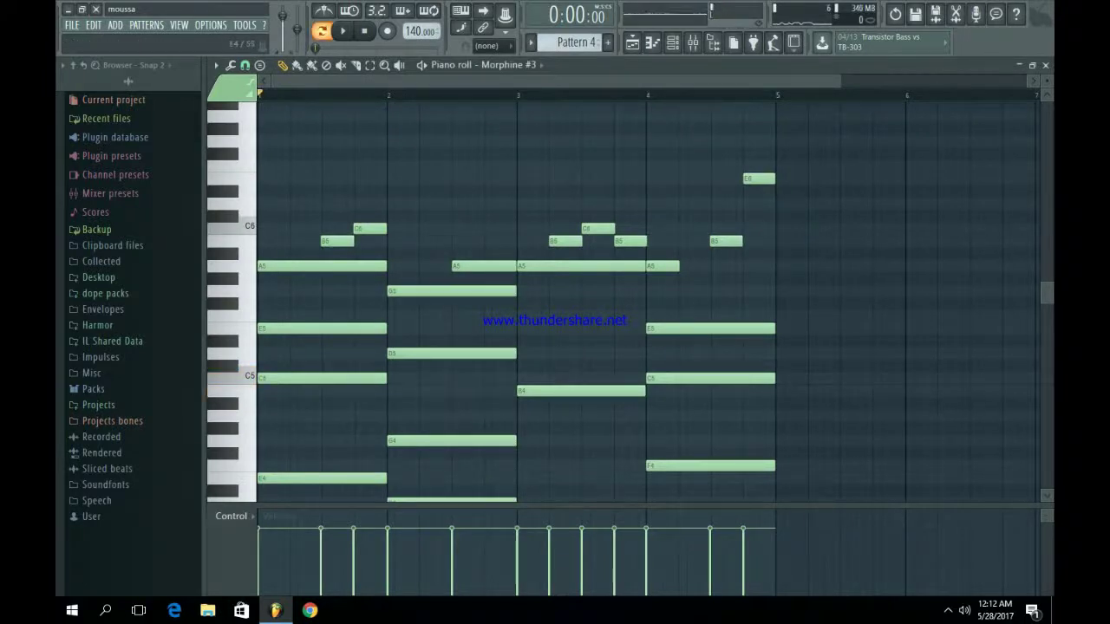
scroll(555, 295, "down", 3)
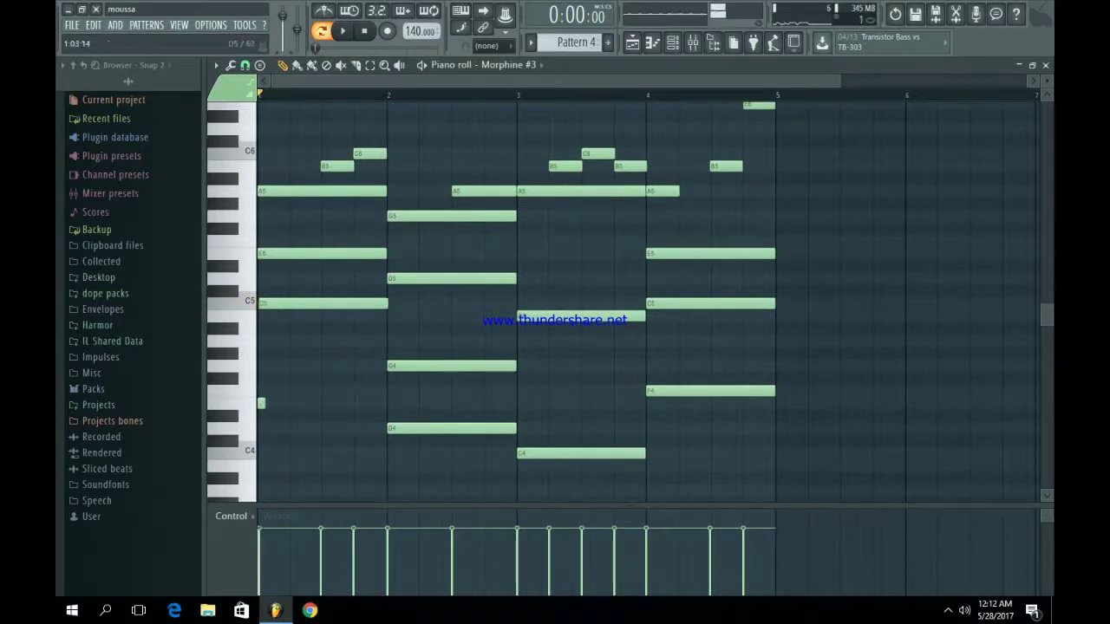
right_click(300, 254)
right_click(355, 190)
key("space")
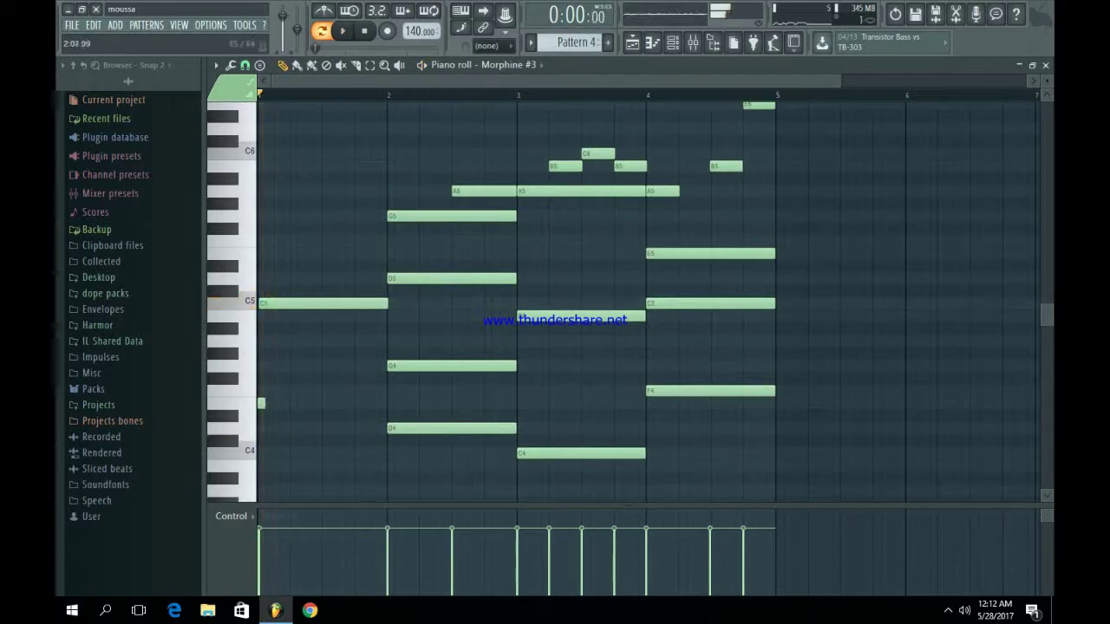
key("space")
scroll(648, 302, "up", 3)
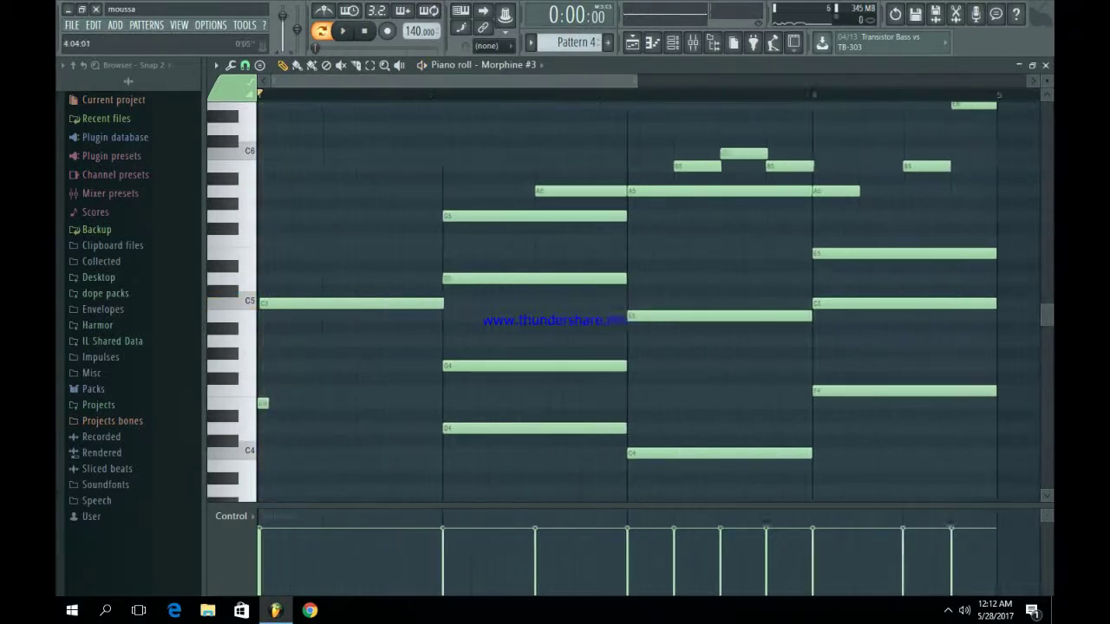
- Make bar 1's C5 note start just after the short E4 and trim its end to the bar 2 line
left_click_drag(321, 303, 334, 303)
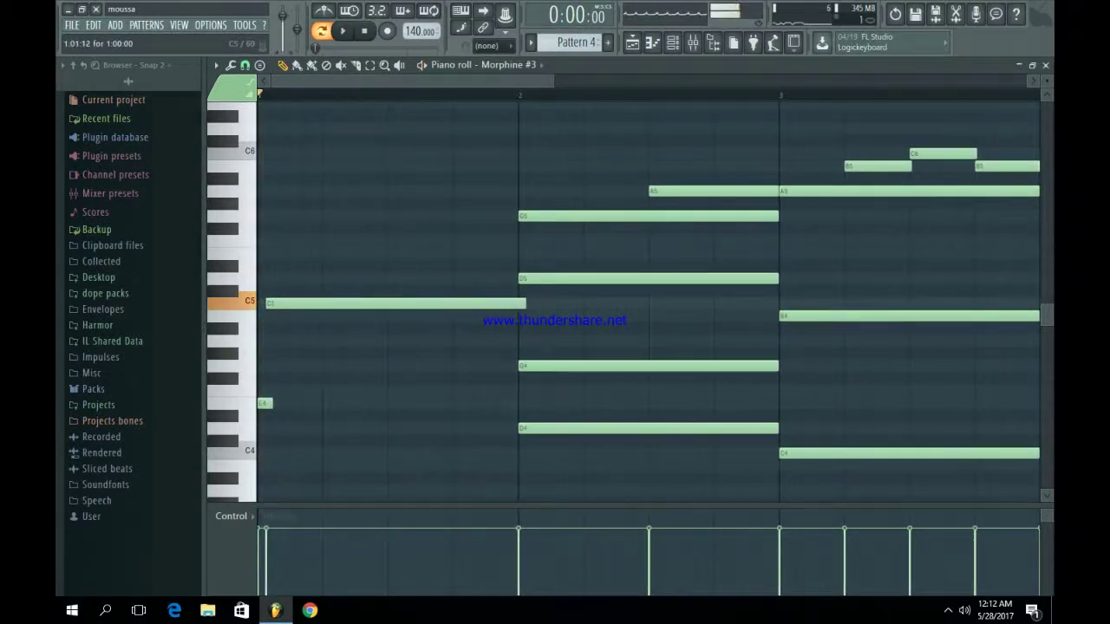
left_click_drag(530, 303, 522, 304)
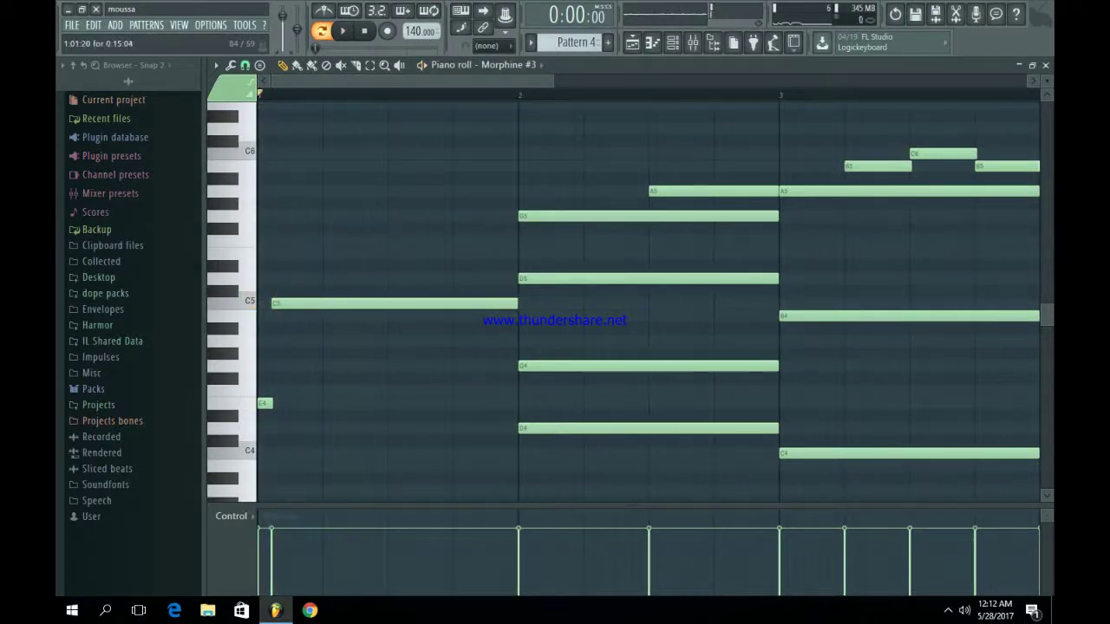
left_click(517, 304)
scroll(517, 303, "down", 3)
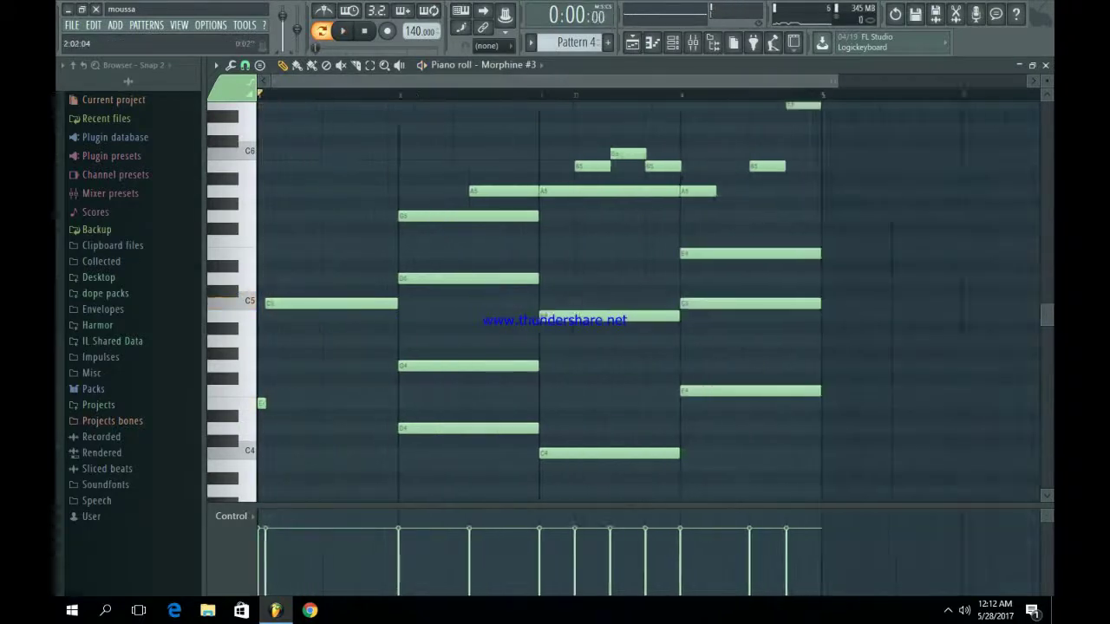
scroll(630, 303, "up", 3)
scroll(630, 303, "down", 6)
scroll(629, 304, "up", 3)
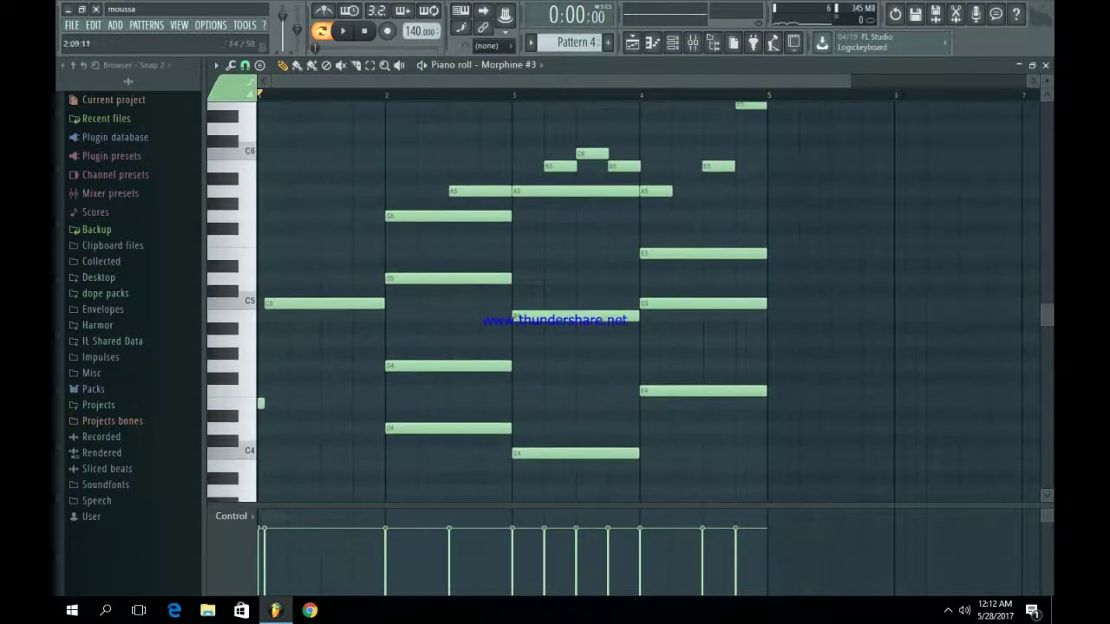
- Duplicate bar 1's two notes into bar 2 as a short G4 and a long E5, replacing bar 2's original chord notes
left_click_drag(260, 423, 357, 287)
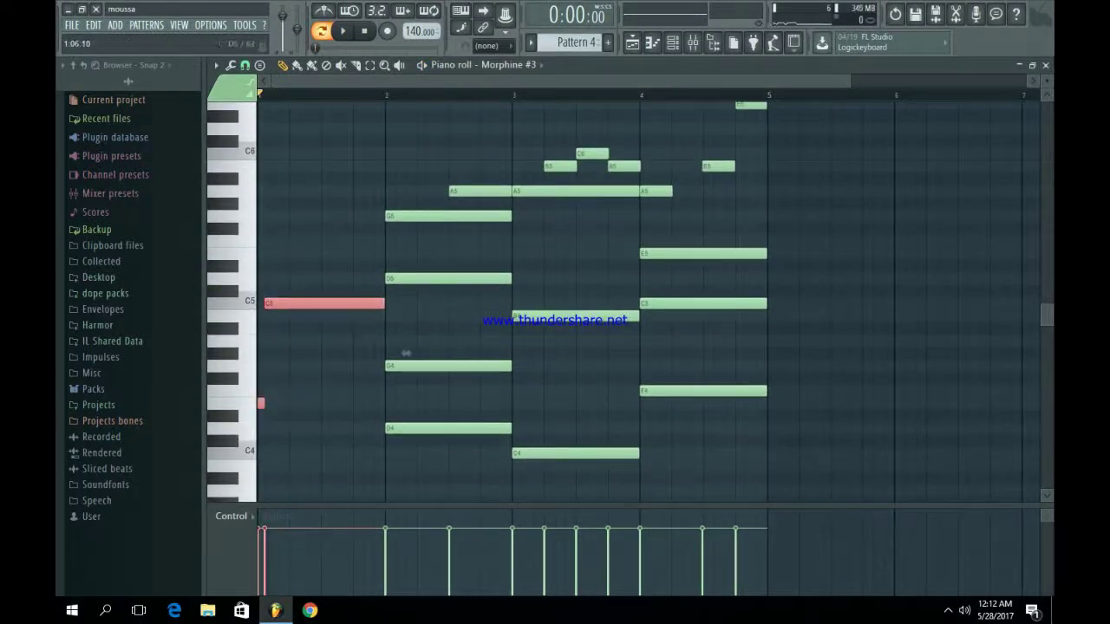
key("ctrl+b")
key("shift+Up")
key("shift+Up")
key("shift+Up")
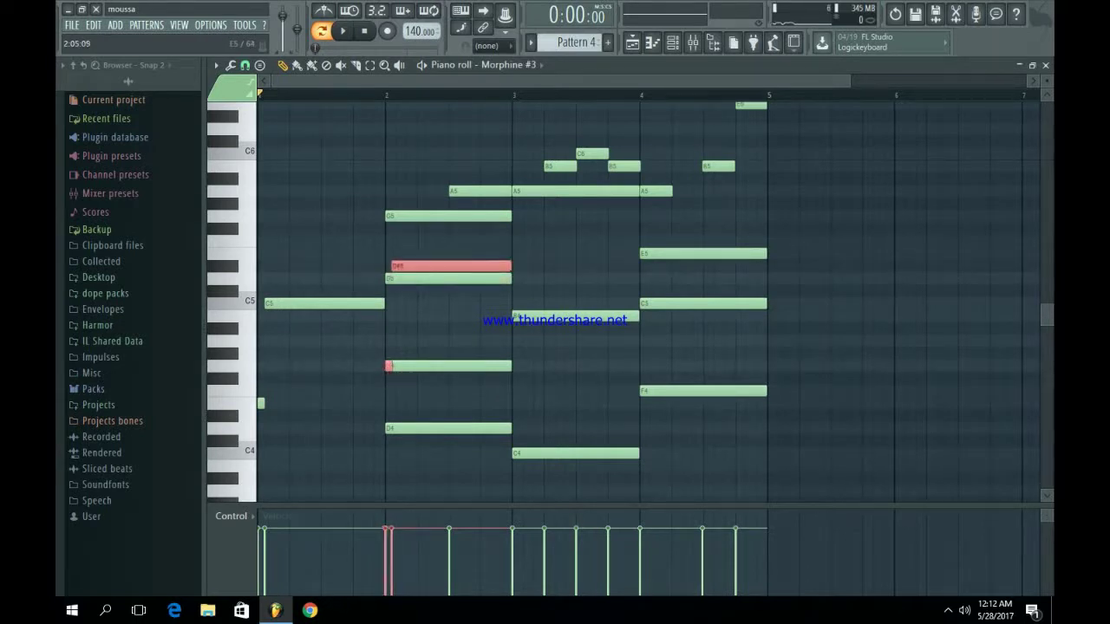
key("ctrl+d")
left_click_drag(451, 265, 448, 254)
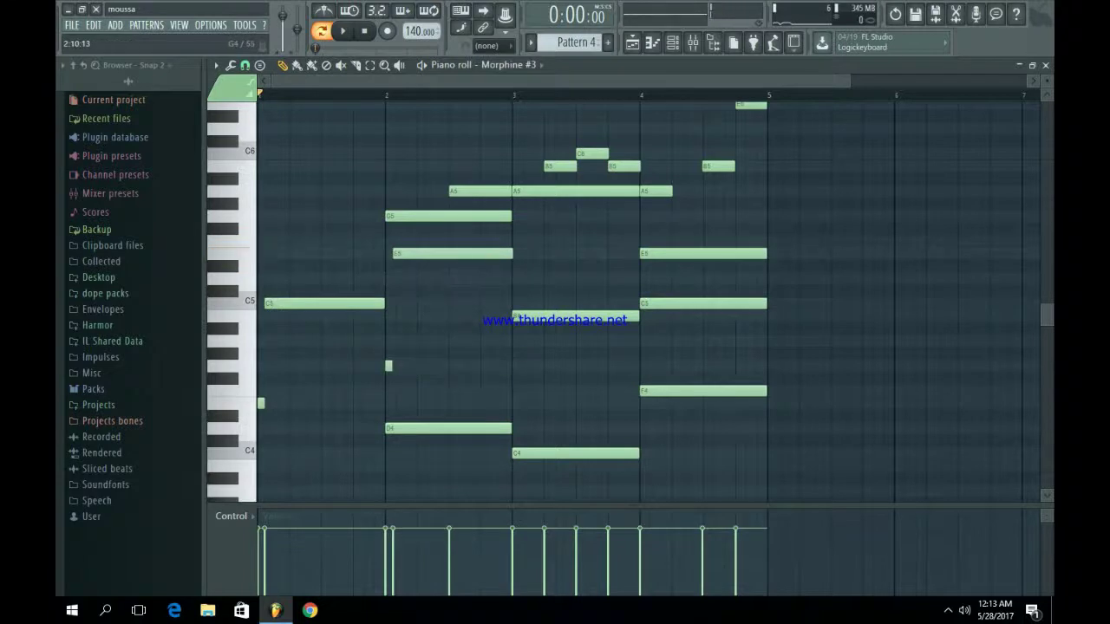
key("ctrl+z")
key("space")
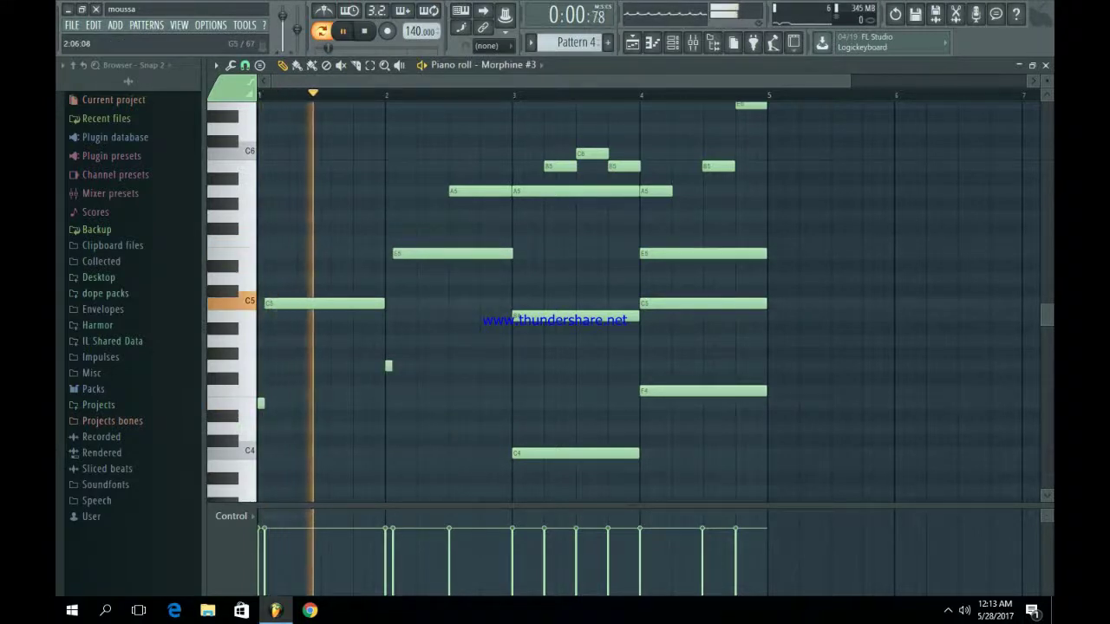
key("space")
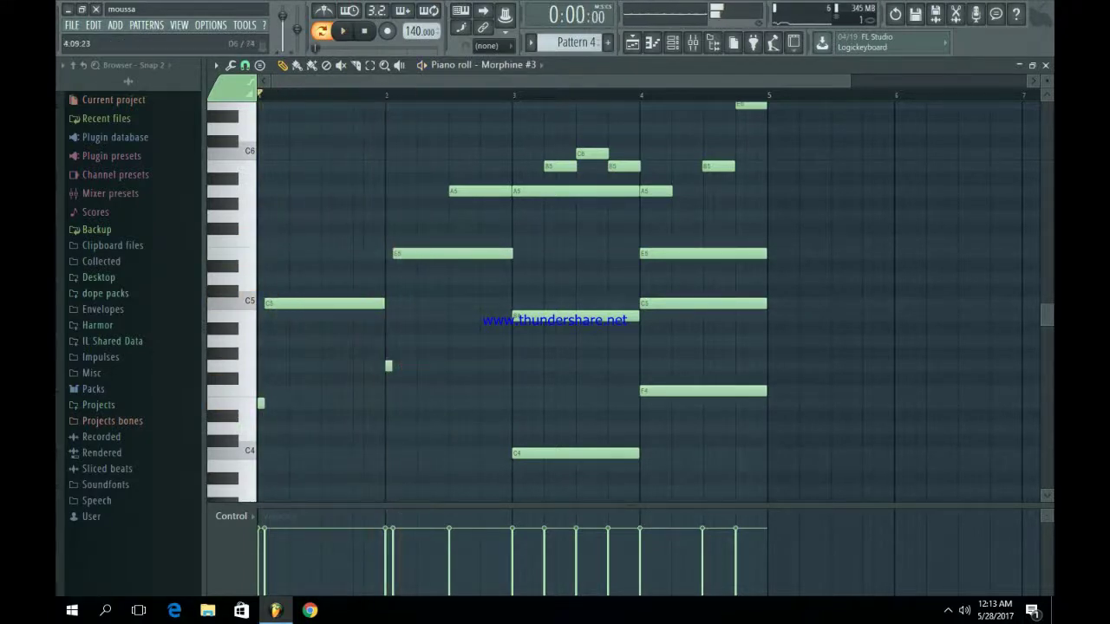
- Reduce bar 3 to a short C4 followed by a B4 ending at bar 4, deleting the melody notes above, and audition the pattern
scroll(650, 295, "up", 5)
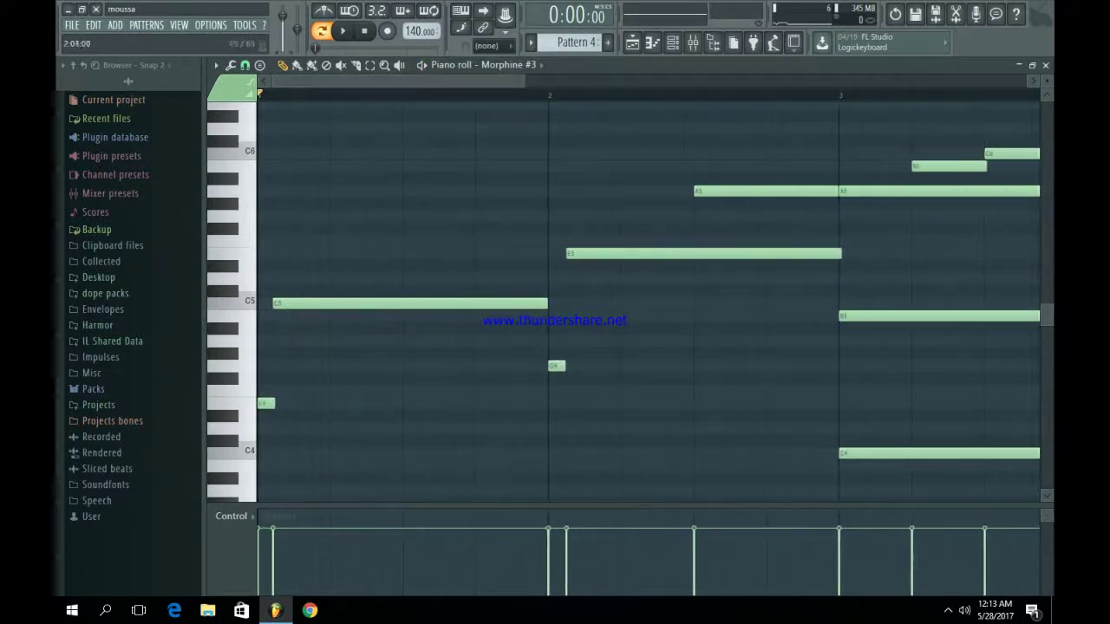
key("space")
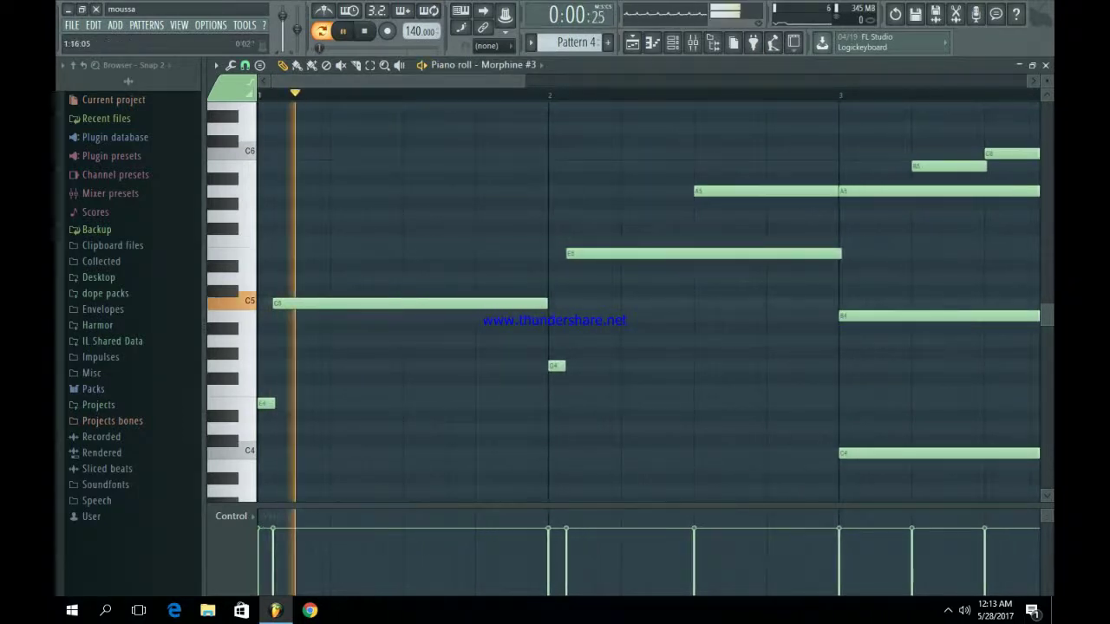
scroll(548, 323, "down", 2)
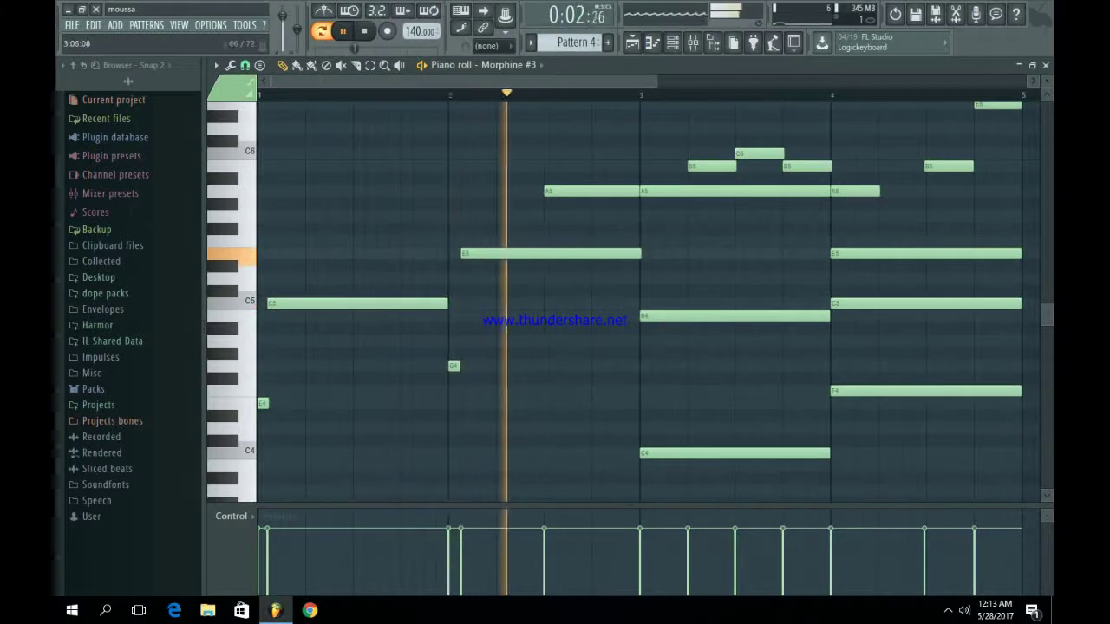
key("space")
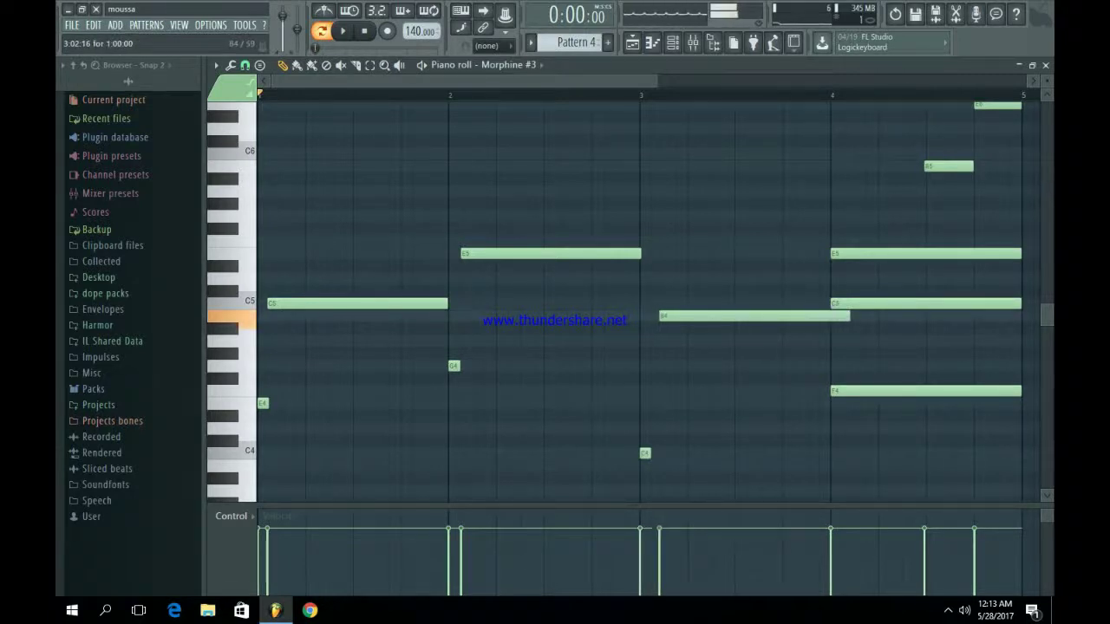
key("space")
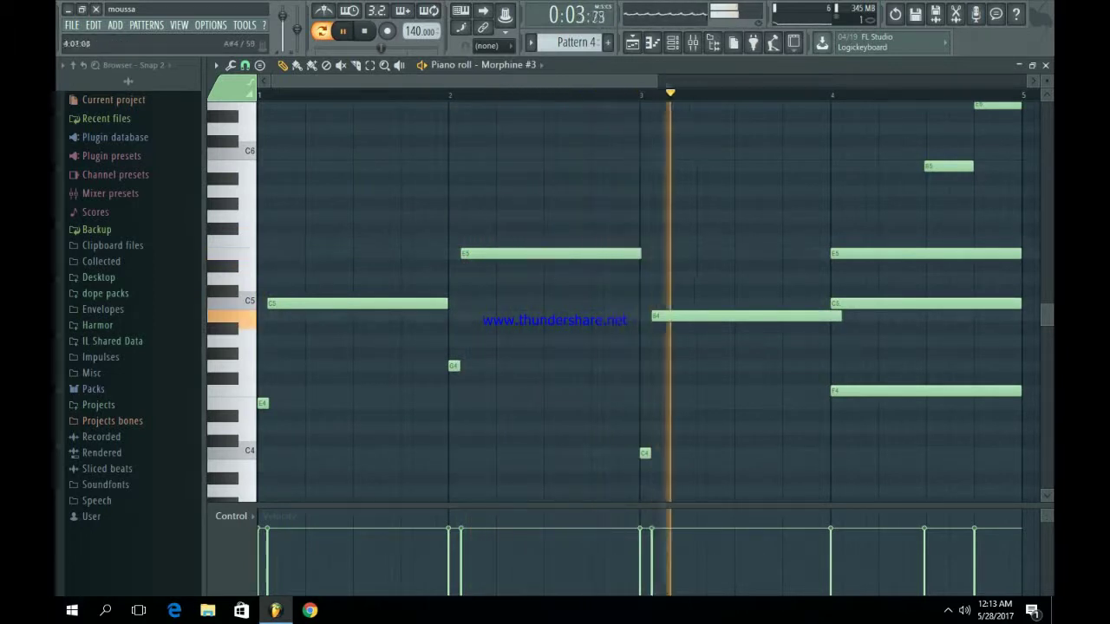
key("space")
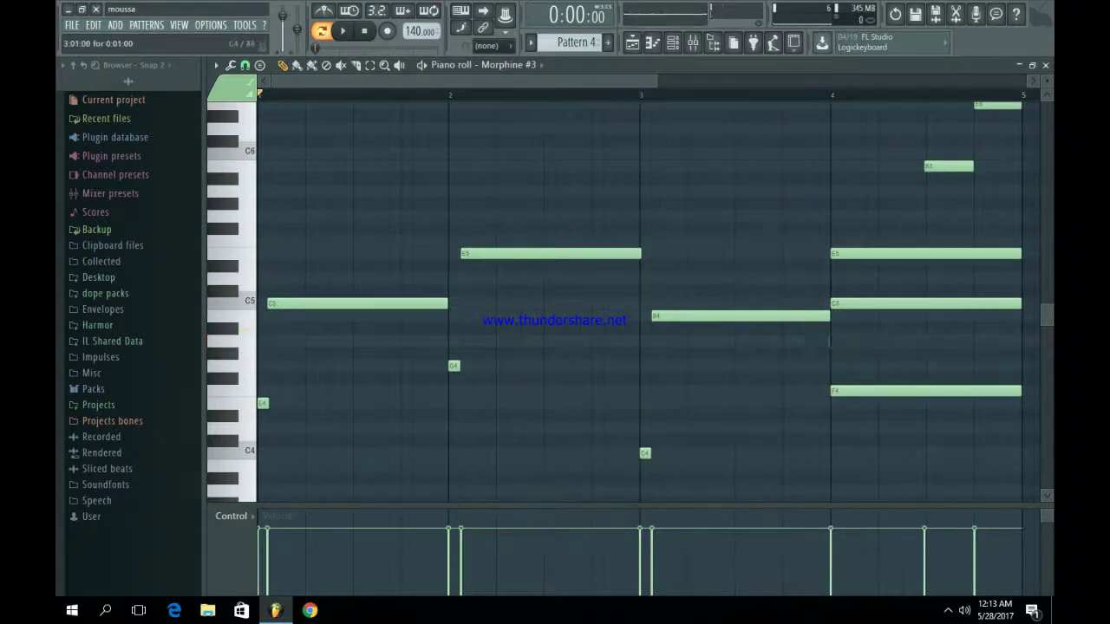
- Reduce bar 4 to a short F4 followed by a long A4, delete its other notes, and play the pattern
right_click(830, 391)
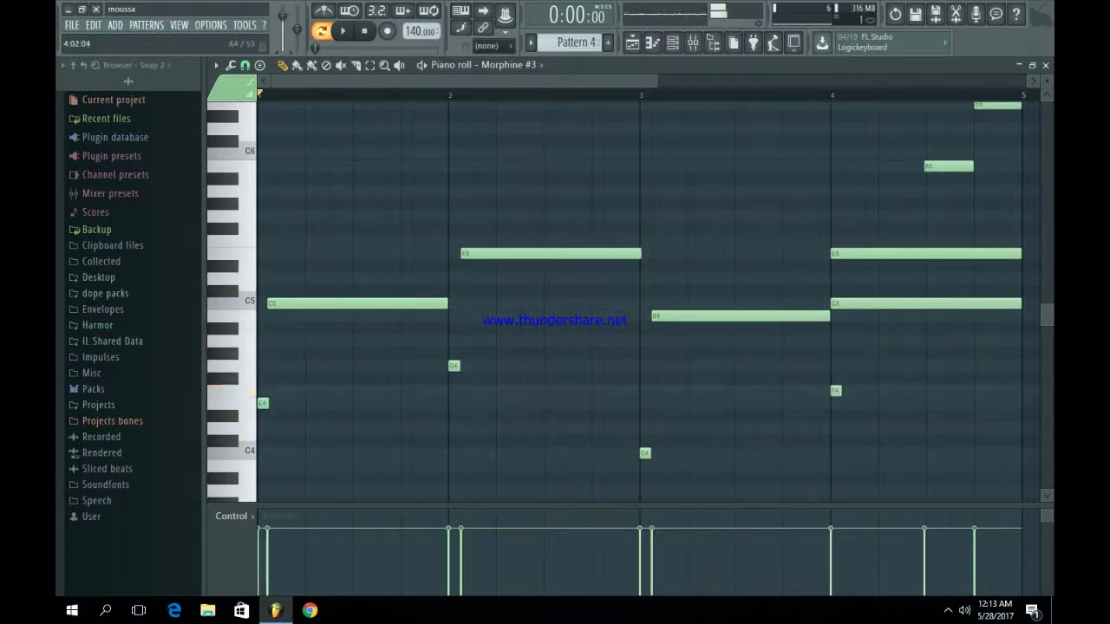
scroll(694, 260, "down", 2)
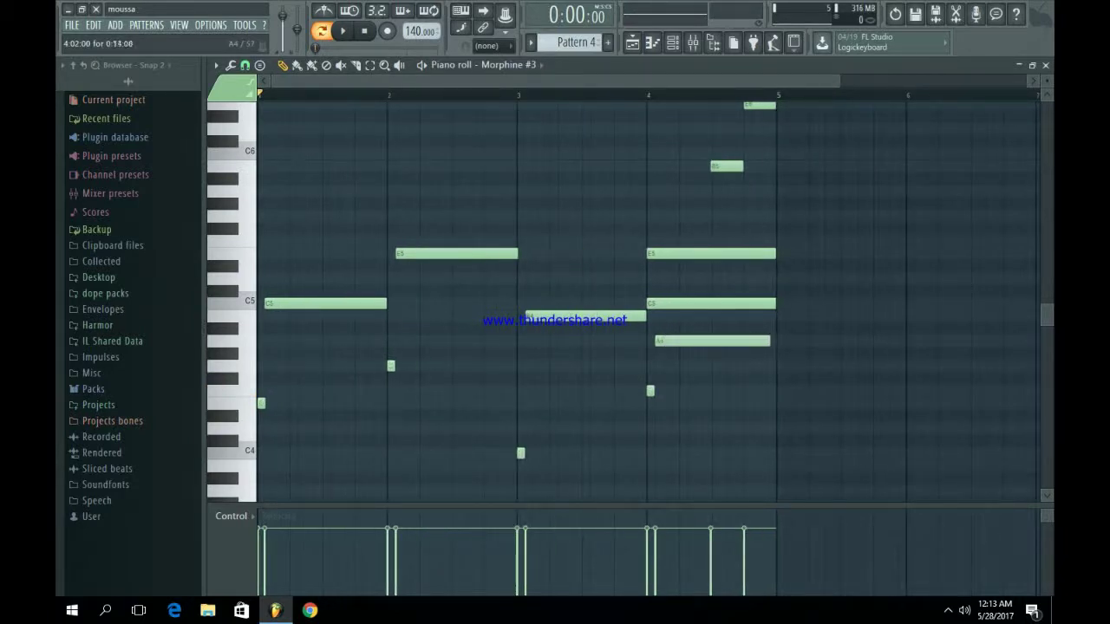
right_click(711, 253)
right_click(727, 165)
scroll(642, 304, "up", 1)
key("space")
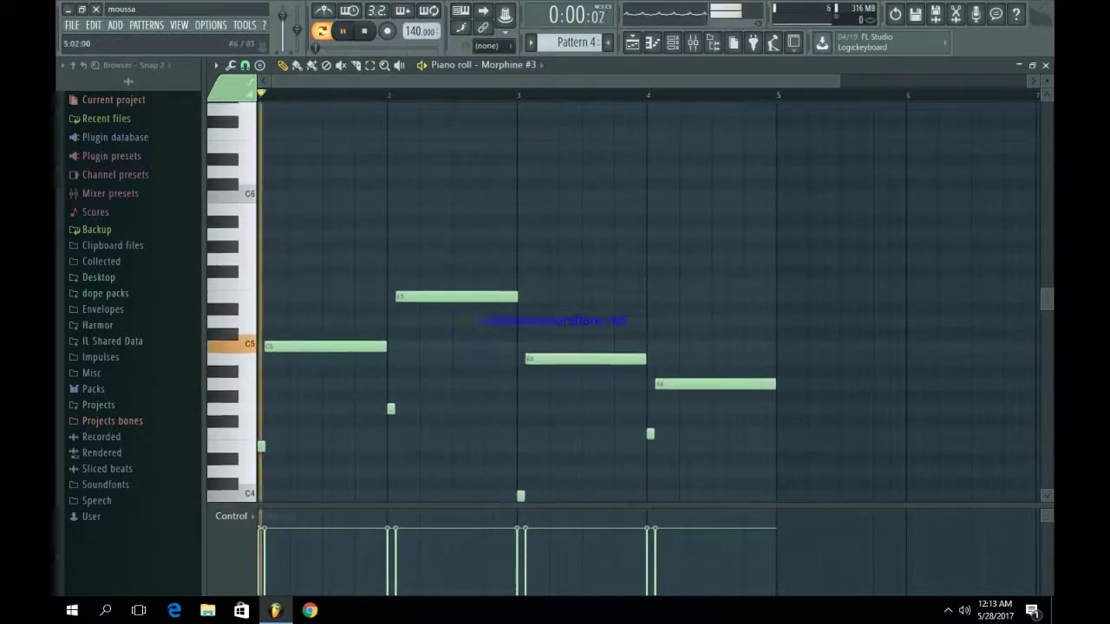
- Add a G5 note halfway through bar 2, shorten it to one beat, and play the pattern
scroll(642, 304, "down", 2)
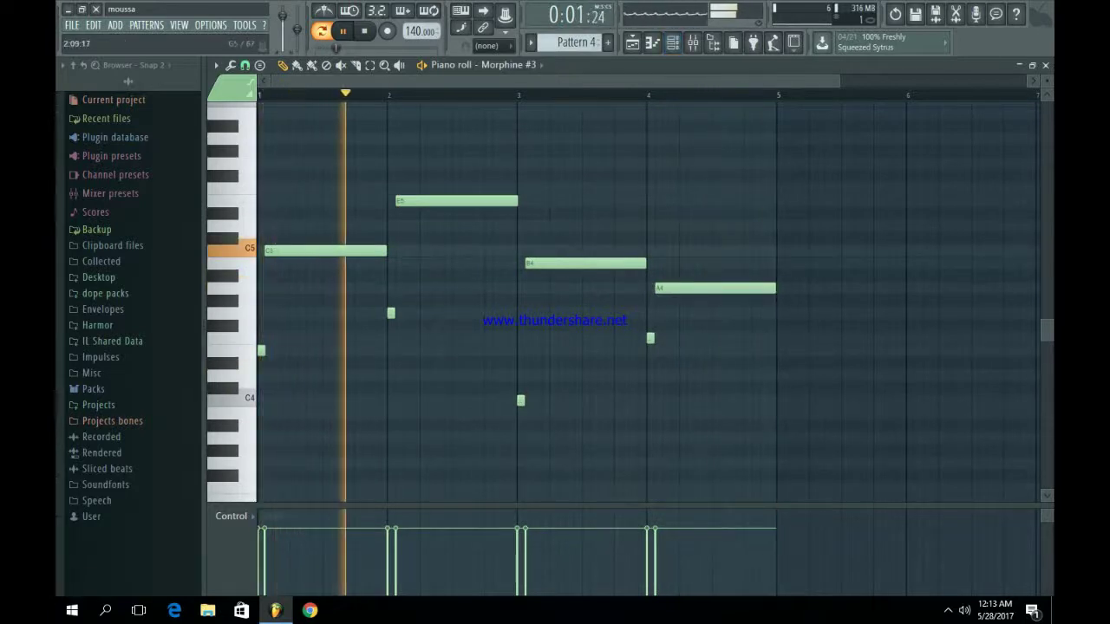
left_click(464, 163)
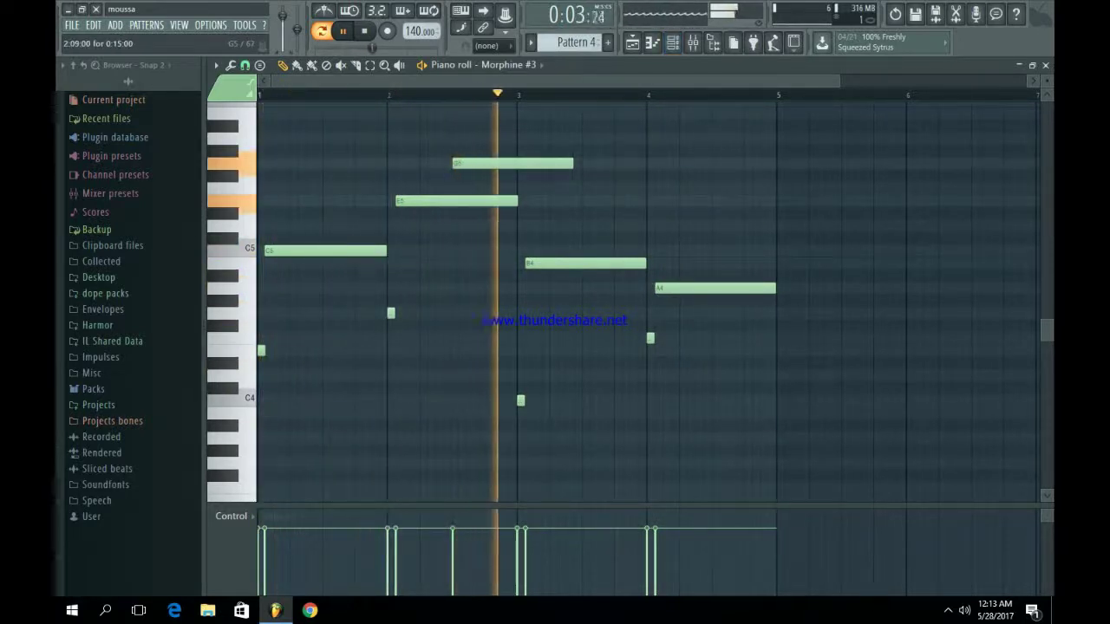
key("space")
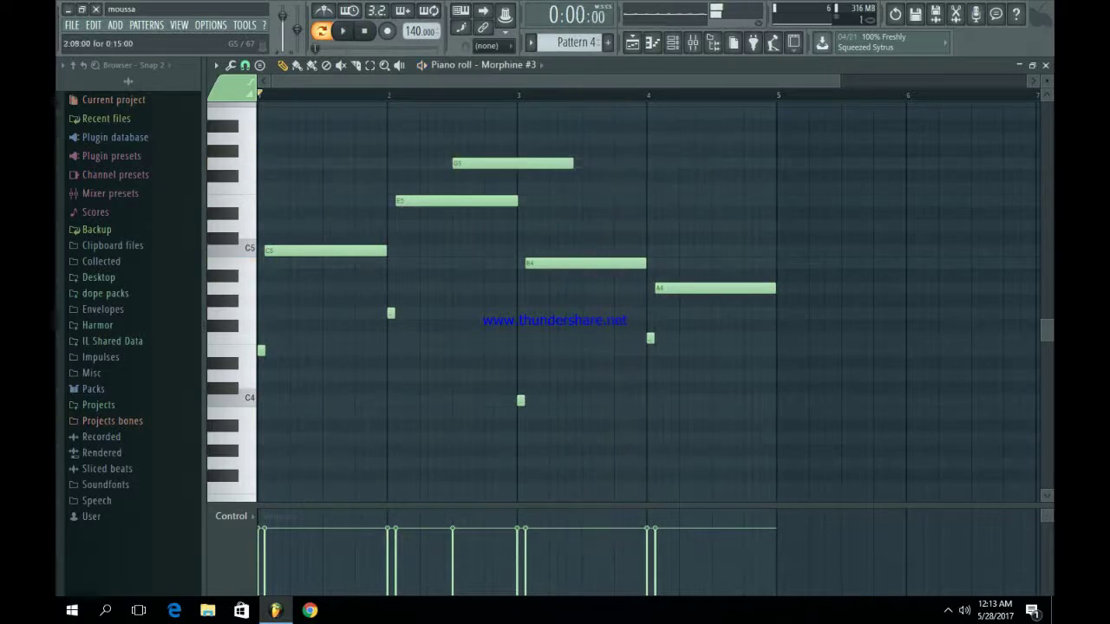
key("space")
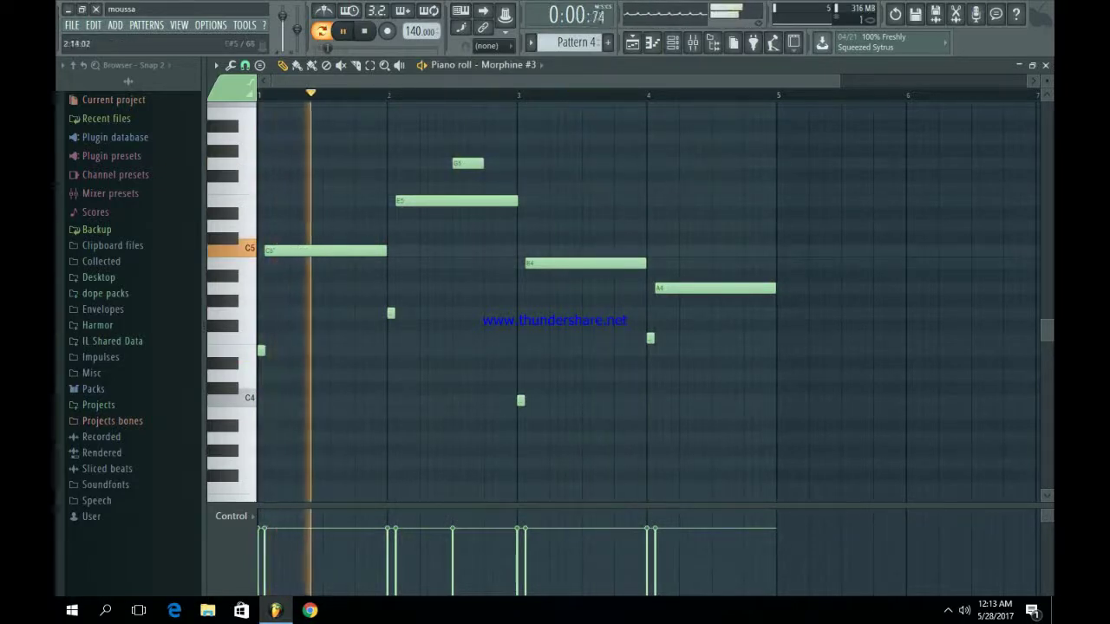
- Add a one-beat F5 note in bar 3, move it to start at the bar's third beat, and audition it
left_click(559, 188)
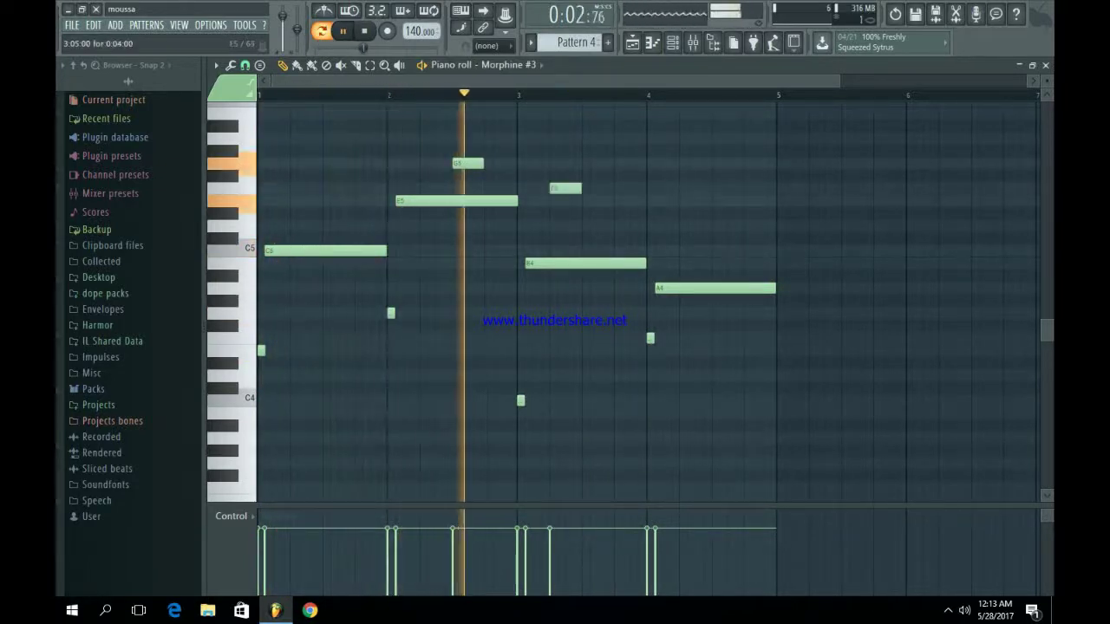
key("space")
left_click_drag(564, 189, 598, 188)
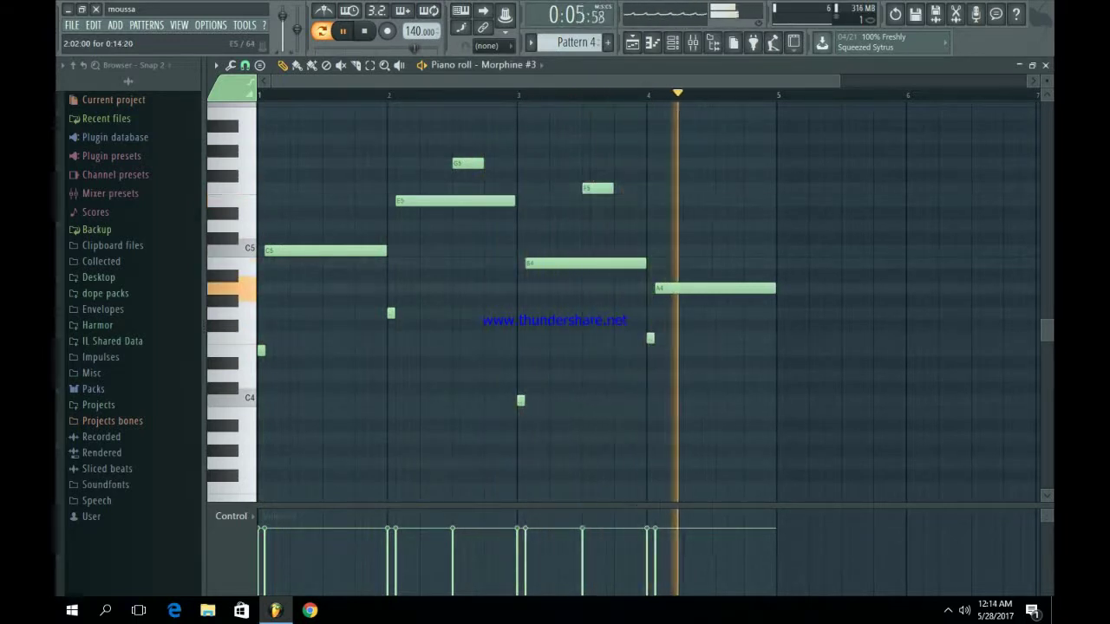
key("space")
- Add an E5 note on bar 4's last beat, trim it to end at bar 5, and play the pattern
left_click(749, 251)
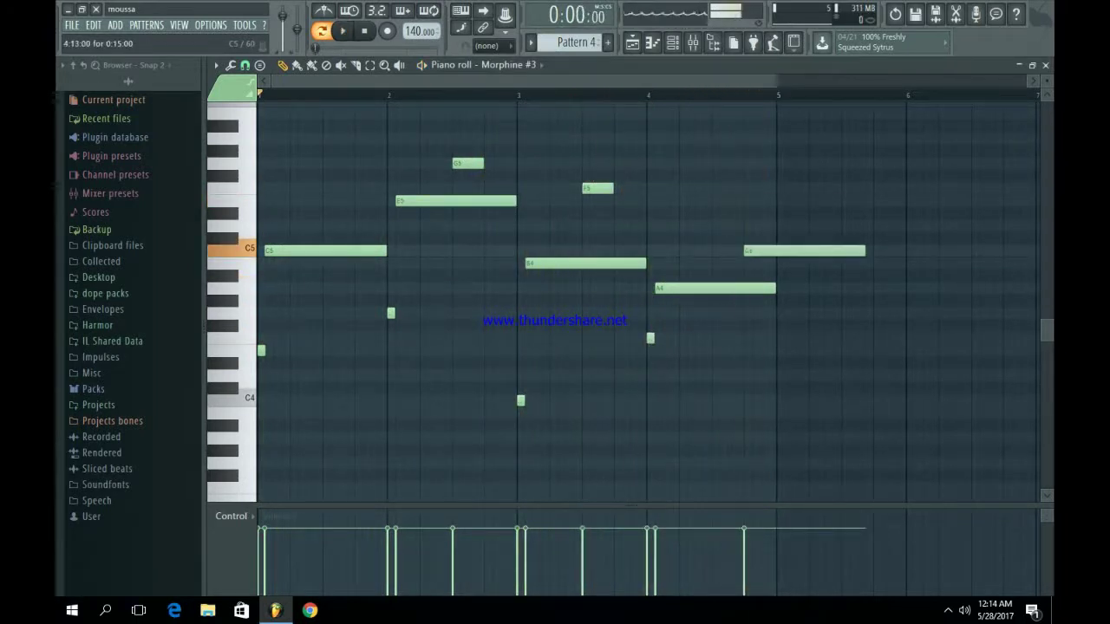
left_click_drag(749, 251, 749, 201)
key("space")
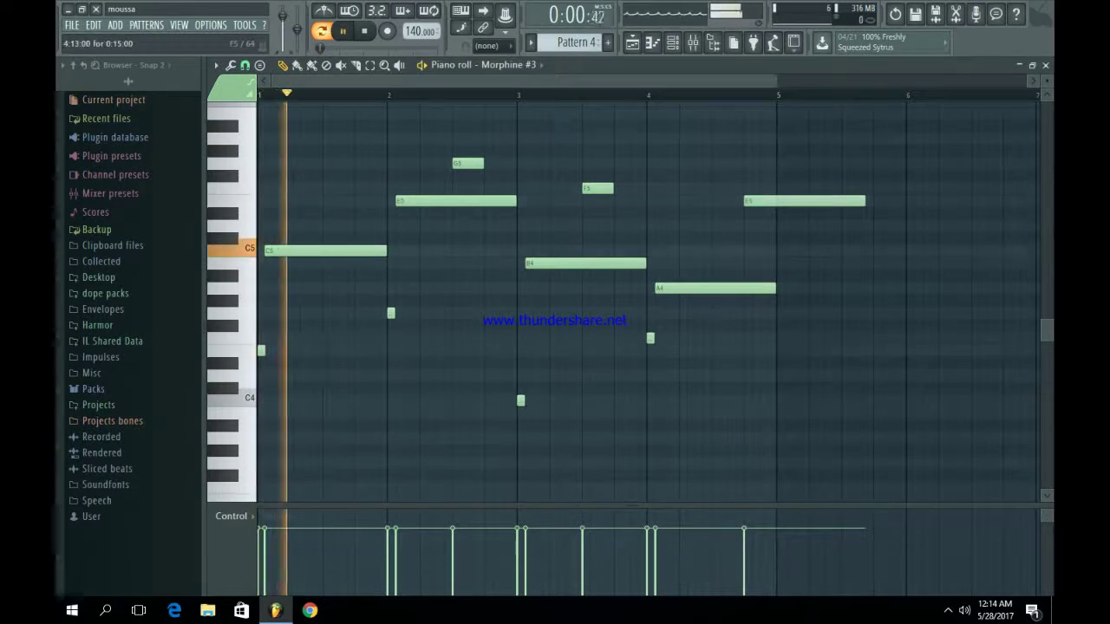
left_click_drag(864, 201, 775, 201)
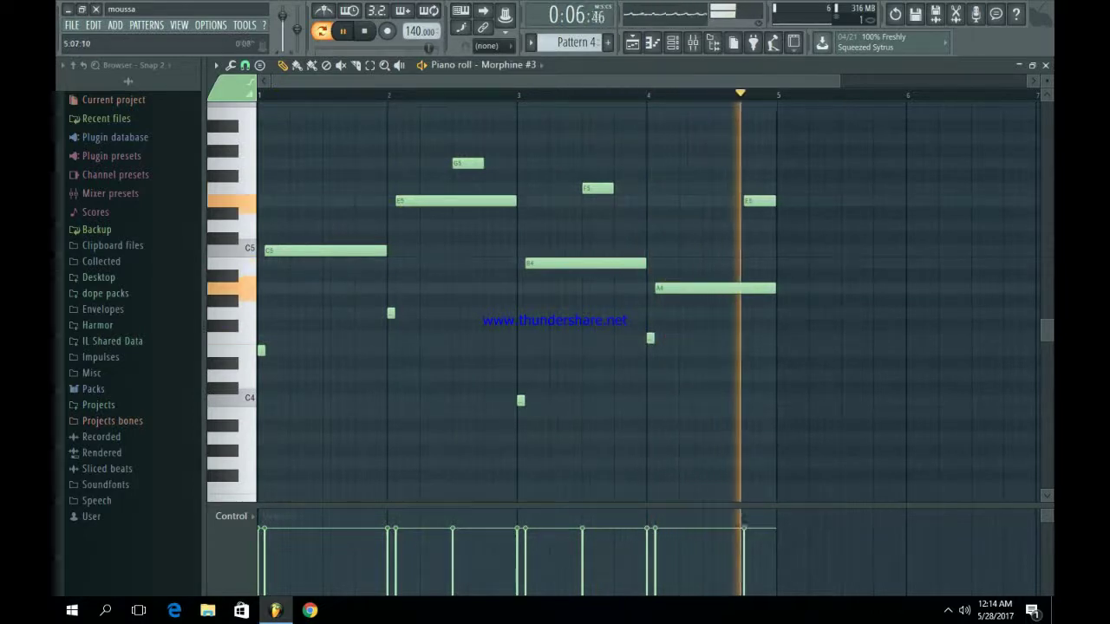
key("space")
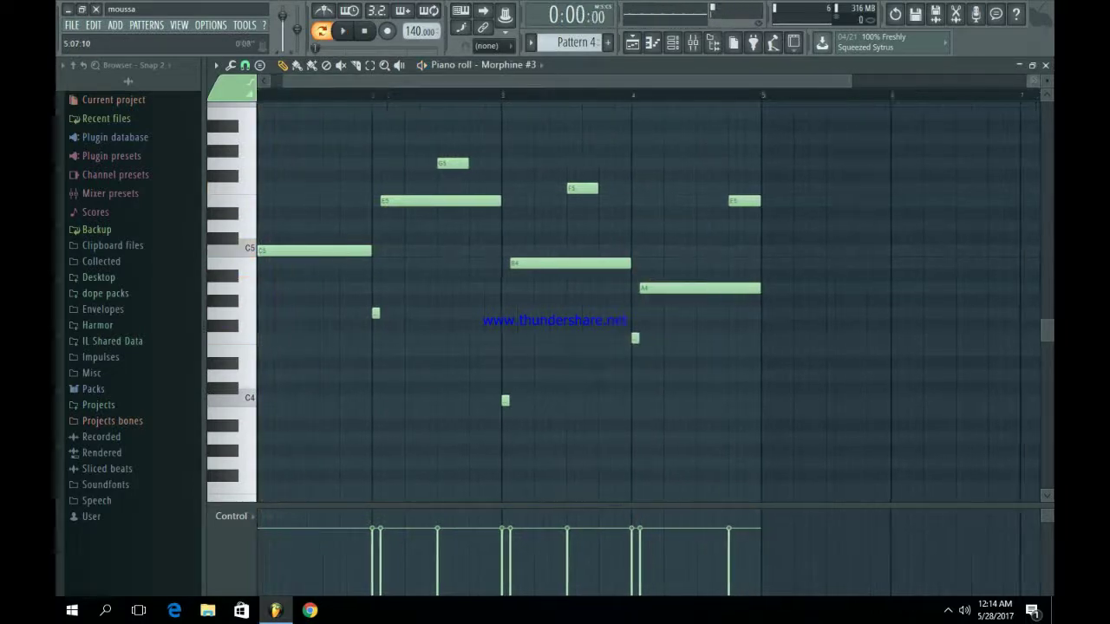
- Lengthen the short E4, G4 and C4 notes at the starts of bars 1 to 3 and play the pattern back
scroll(649, 294, "up", 3)
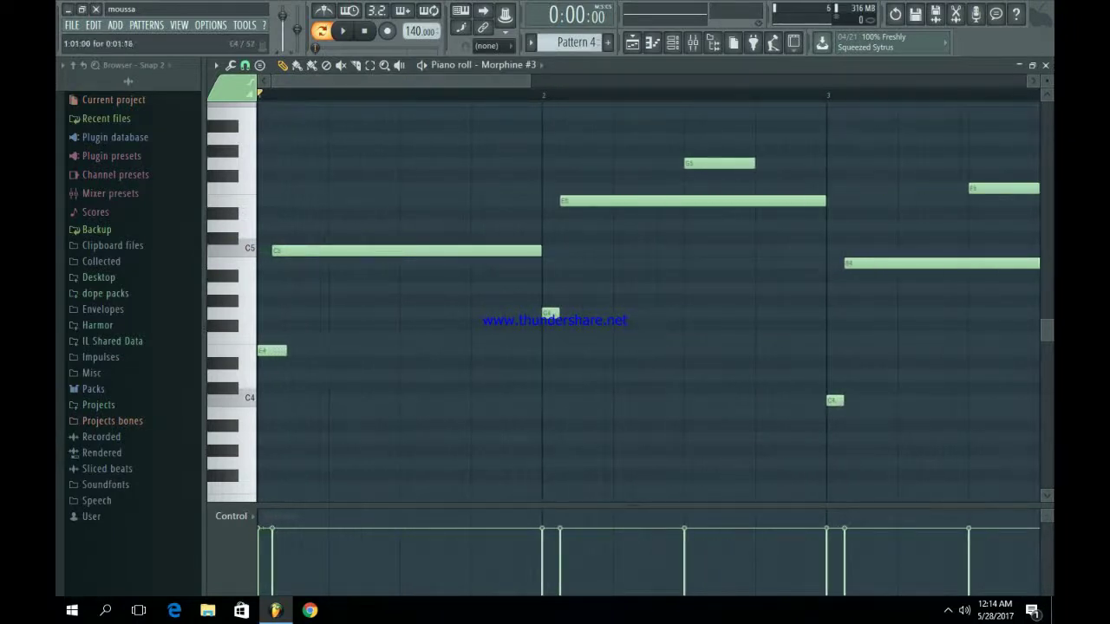
key("space")
key("space")
key("space")
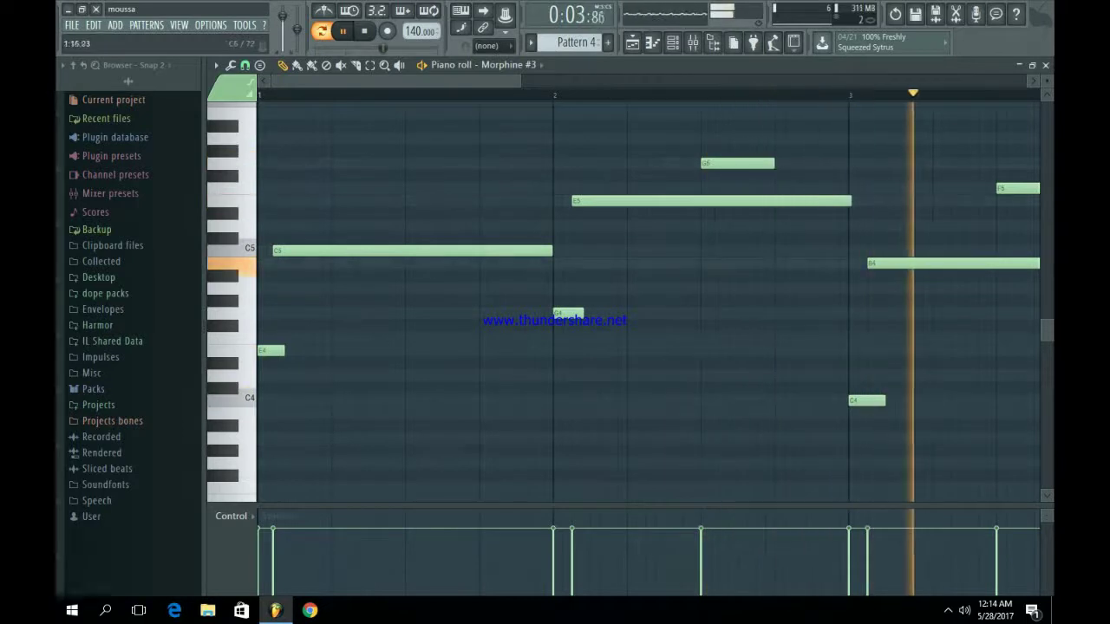
key("Page_Down")
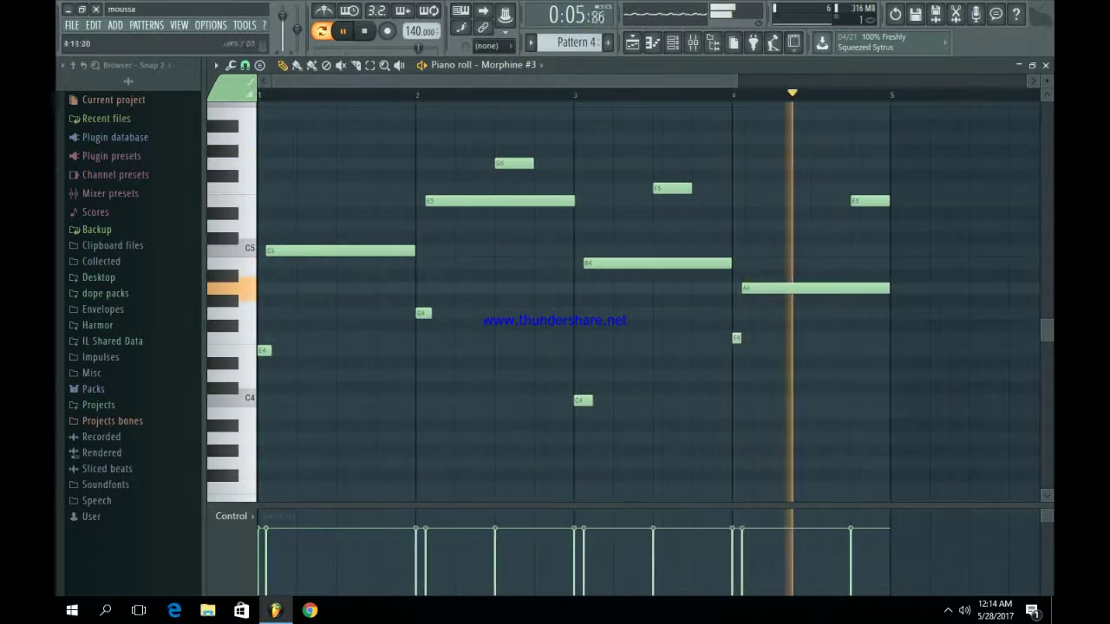
- Stop playback and audition Morphine #3's Leads presets from LED Surf & Solo FG down to LED Voyager Detuned FG
key("space")
key("F6")
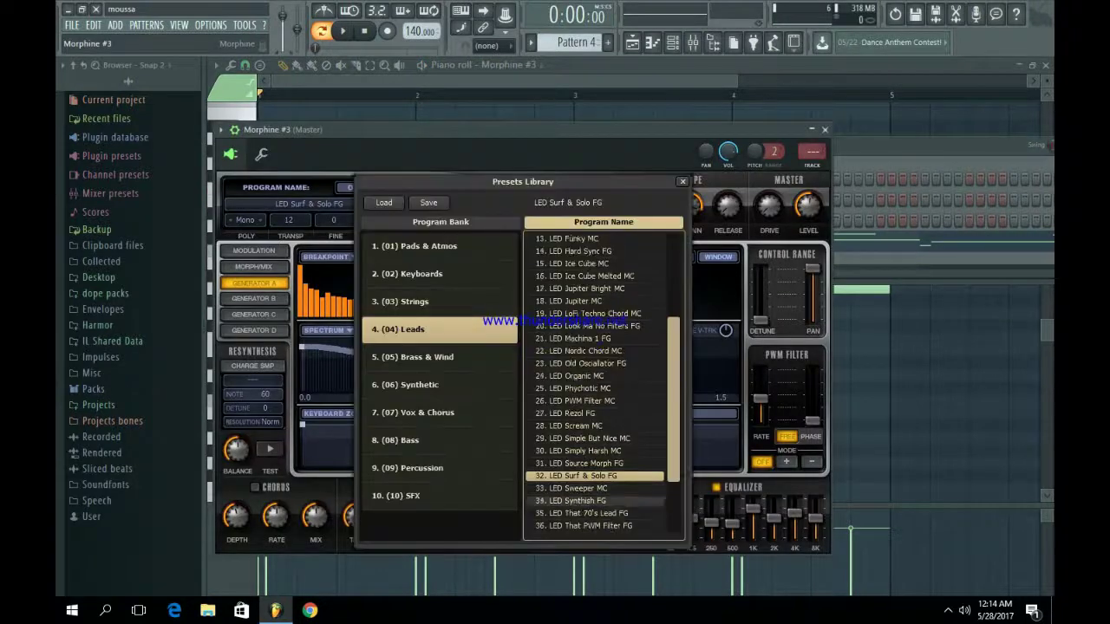
left_click(589, 489)
left_click(577, 475)
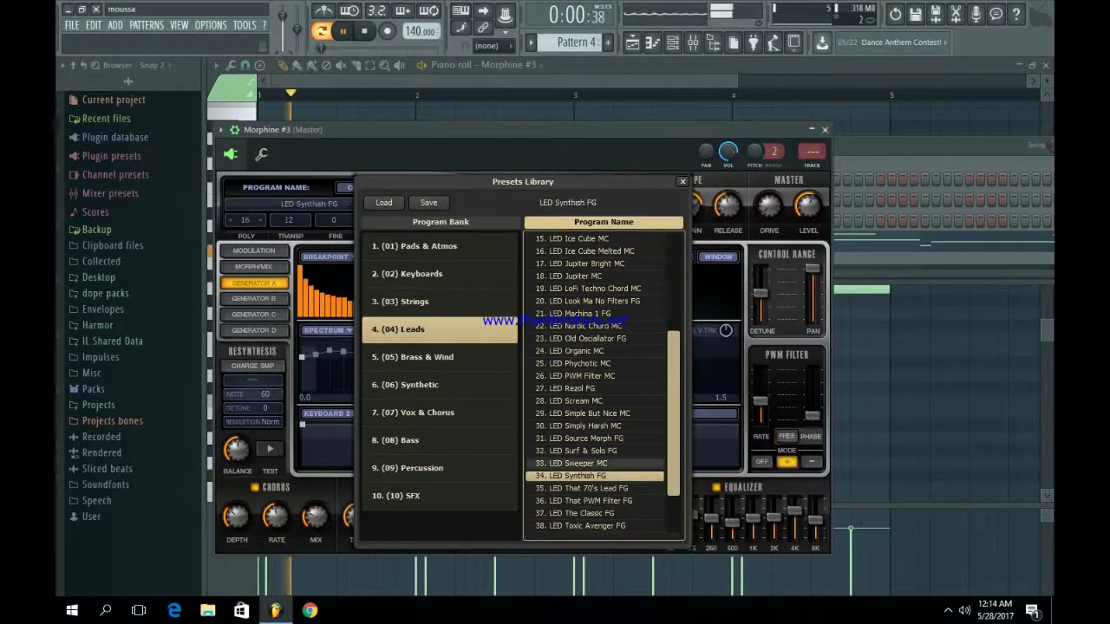
scroll(602, 381, "down", 1)
left_click(575, 500)
scroll(603, 381, "down", 1)
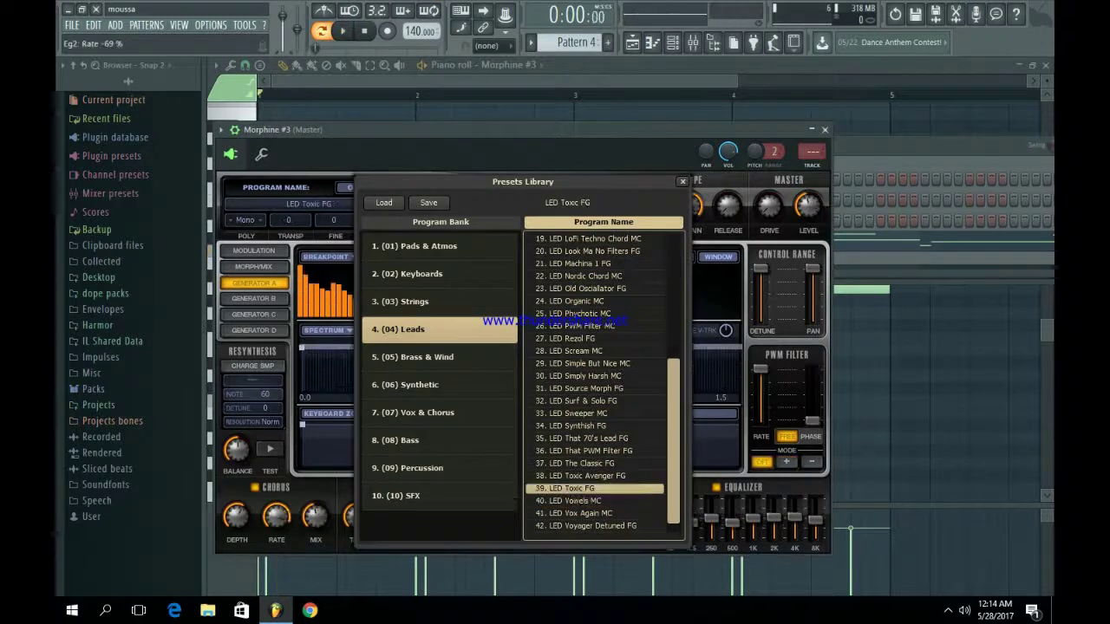
left_click(575, 500)
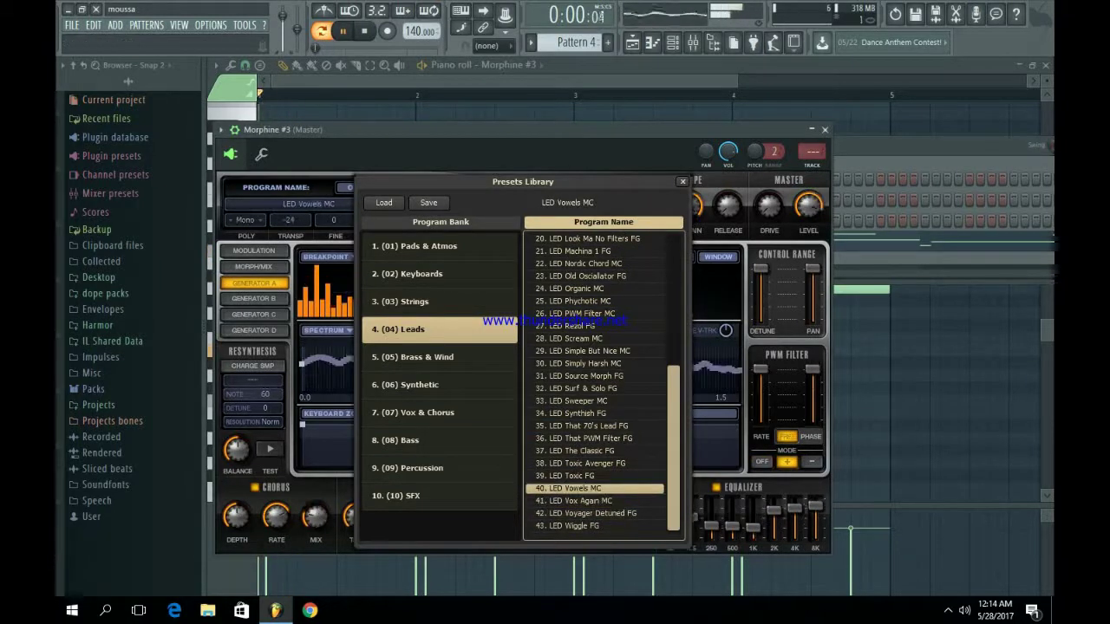
left_click(575, 525)
scroll(602, 381, "up", 1)
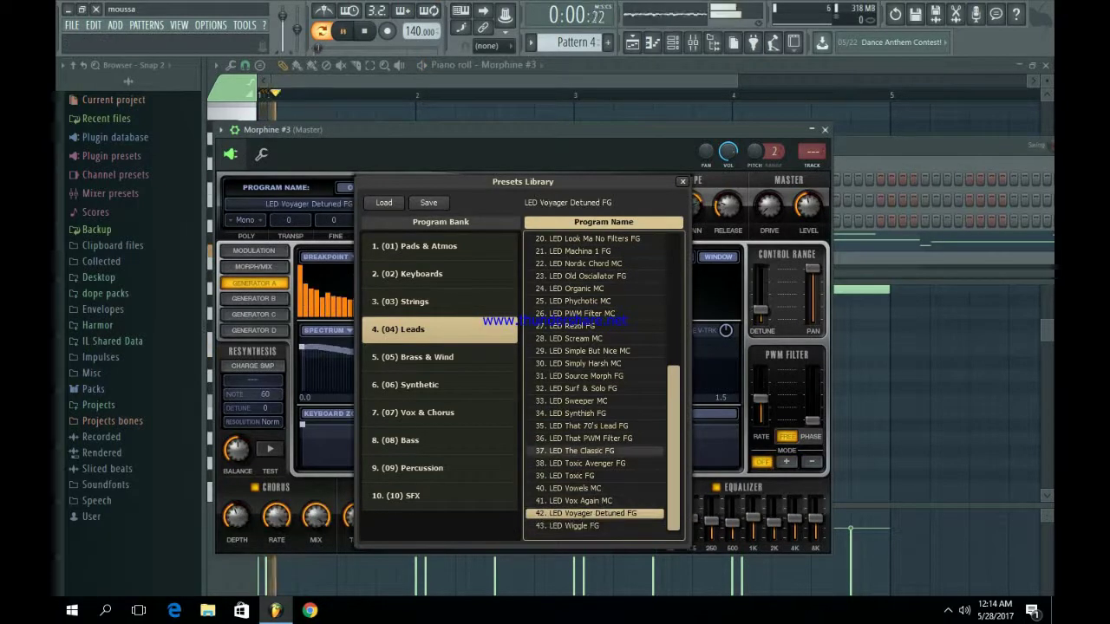
- Audition Leads presets further up the list, including LED Nordic Chord MC and LED LoFi Techno Chord MC
left_click(575, 313)
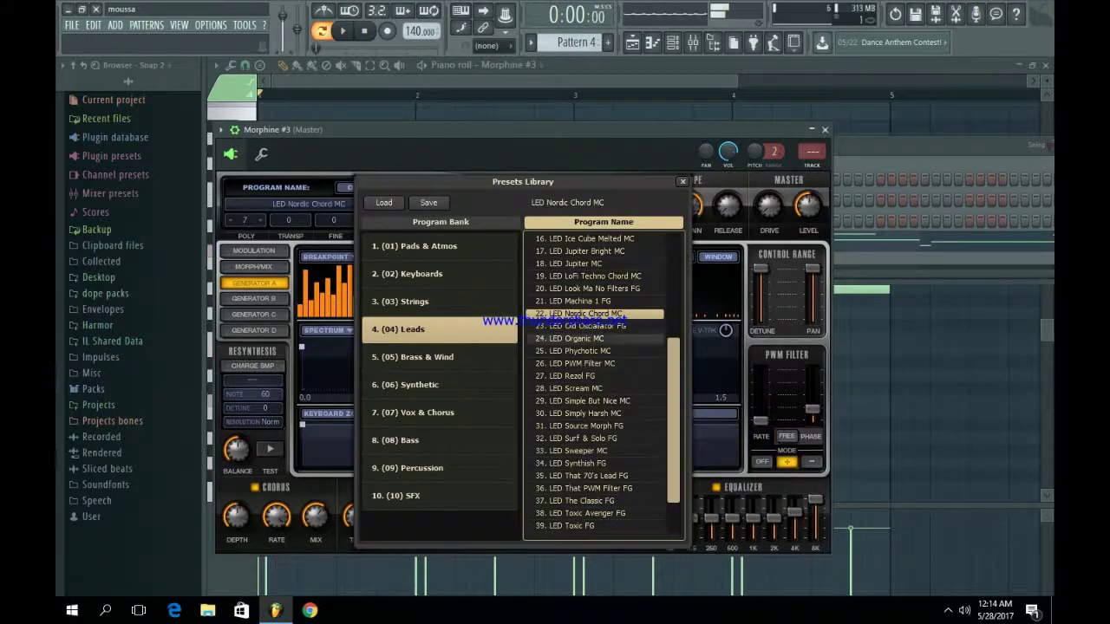
scroll(603, 382, "up", 2)
left_click(574, 363)
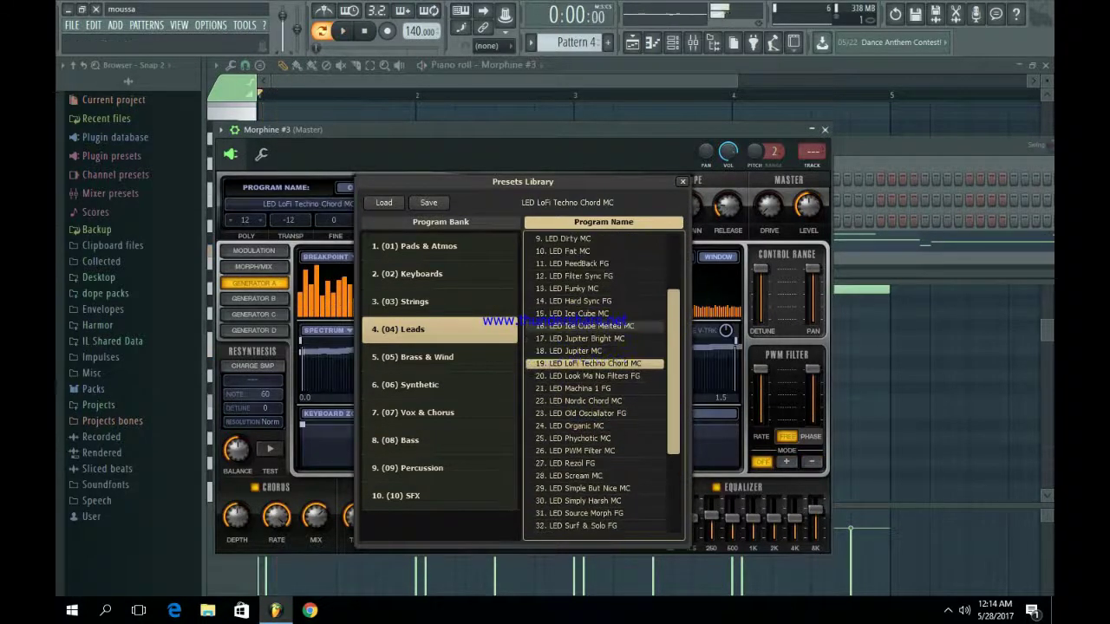
left_click(575, 326)
scroll(575, 326, "up", 1)
scroll(598, 382, "up", 1)
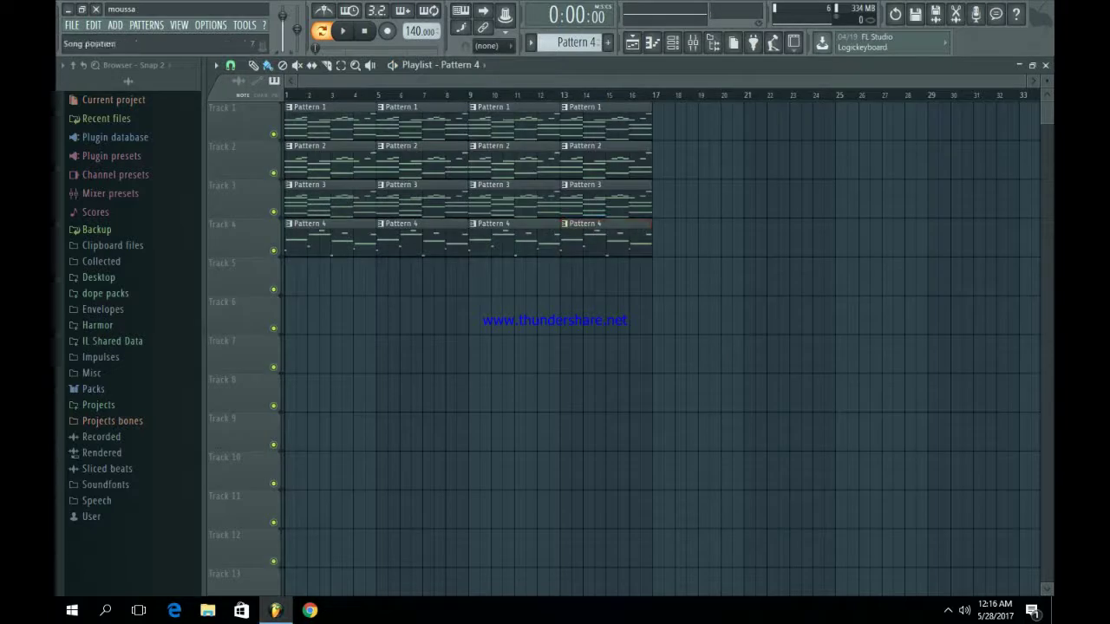
- Play the playlist arrangement of Patterns 1 to 4 and stop it after bar 9
key("space")
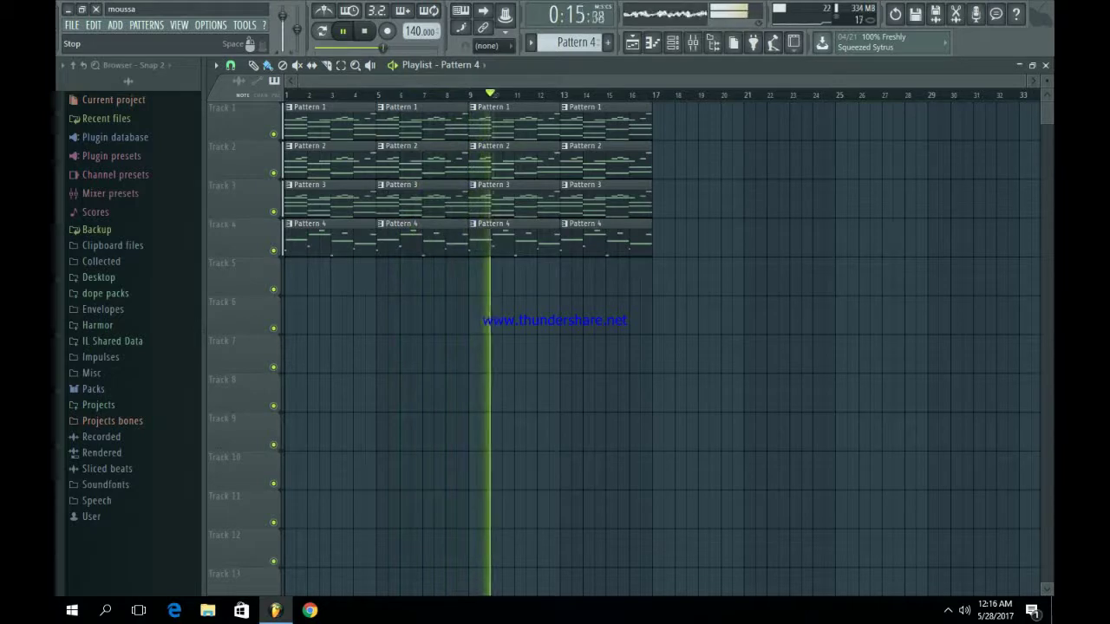
left_click(364, 31)
- Browse the Packs to the OVO Drum Kit's Claps & Slaps (Drums) folder and open Crisp Clap in a new channel
left_click(93, 388)
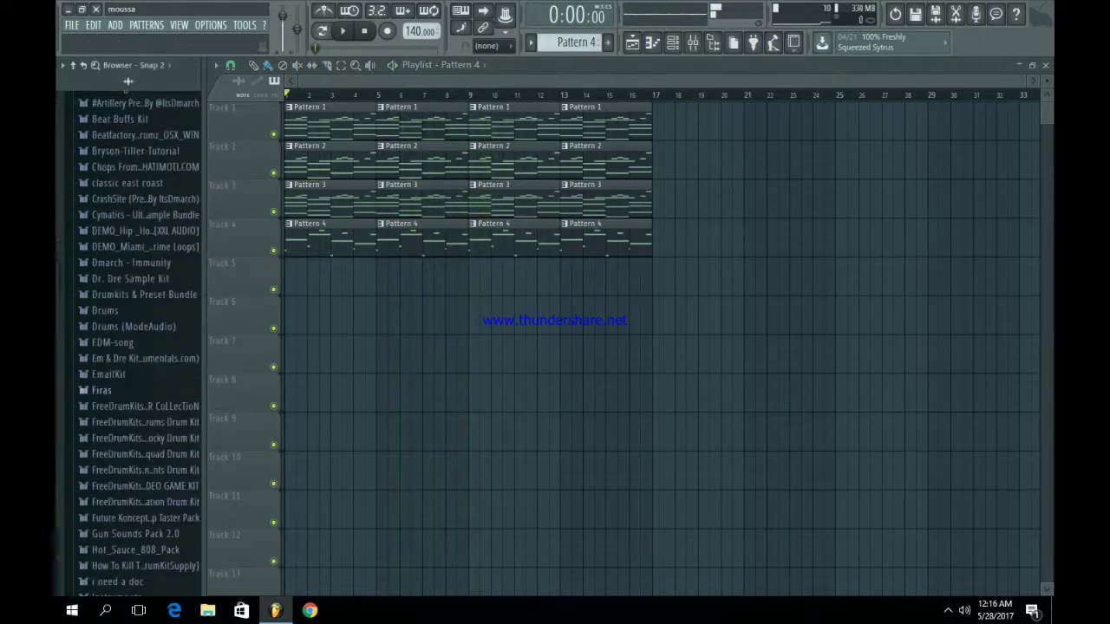
scroll(139, 347, "down", 10)
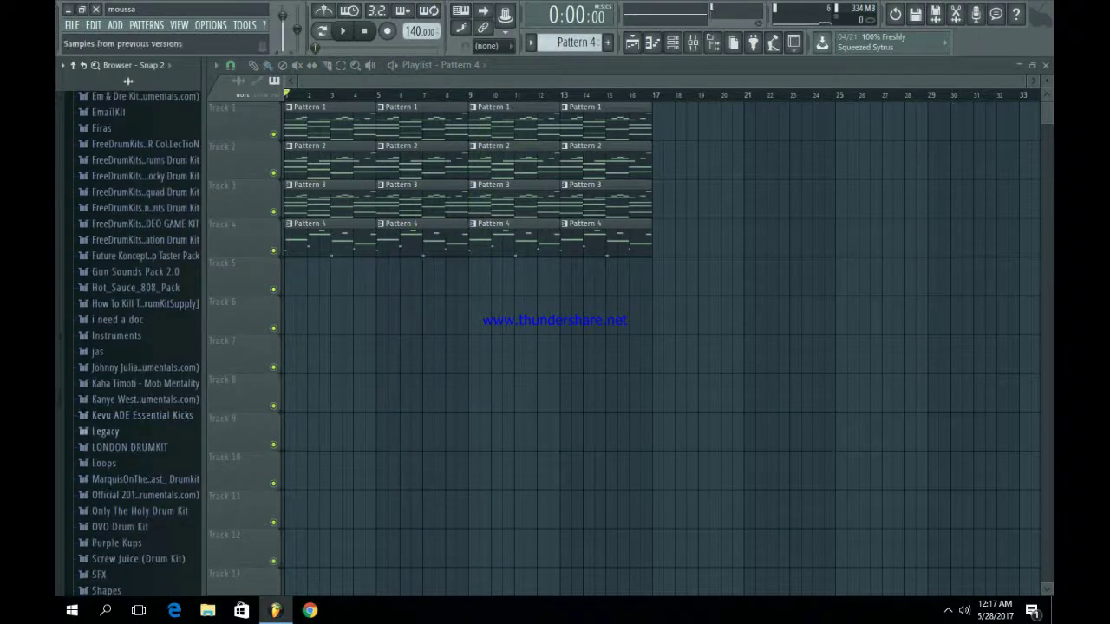
left_click(120, 352)
scroll(139, 347, "down", 3)
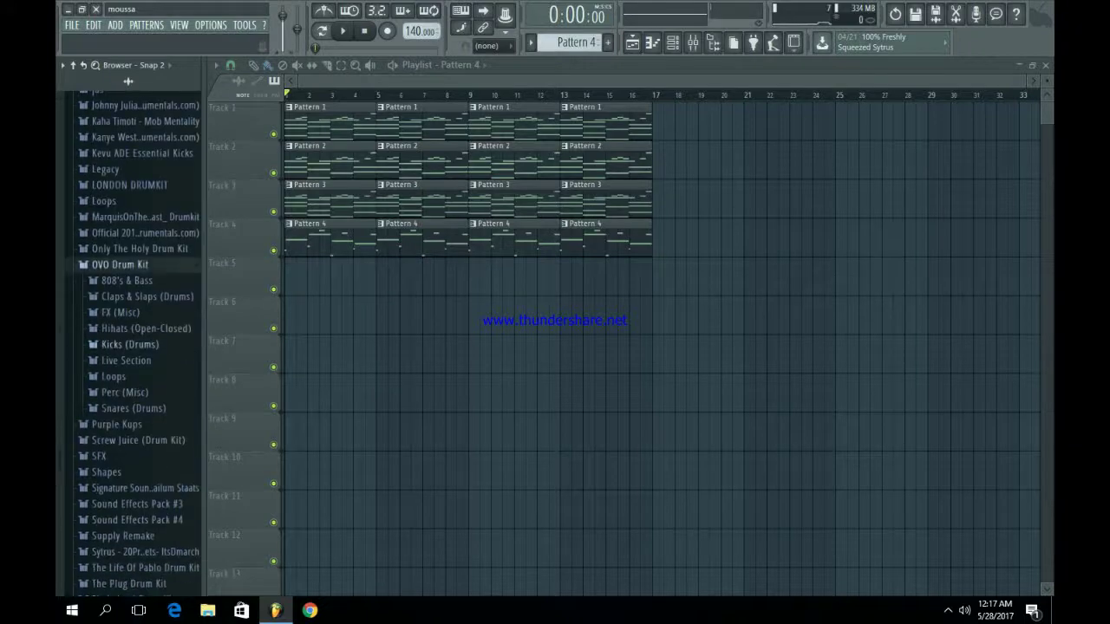
left_click(147, 297)
left_click(127, 332)
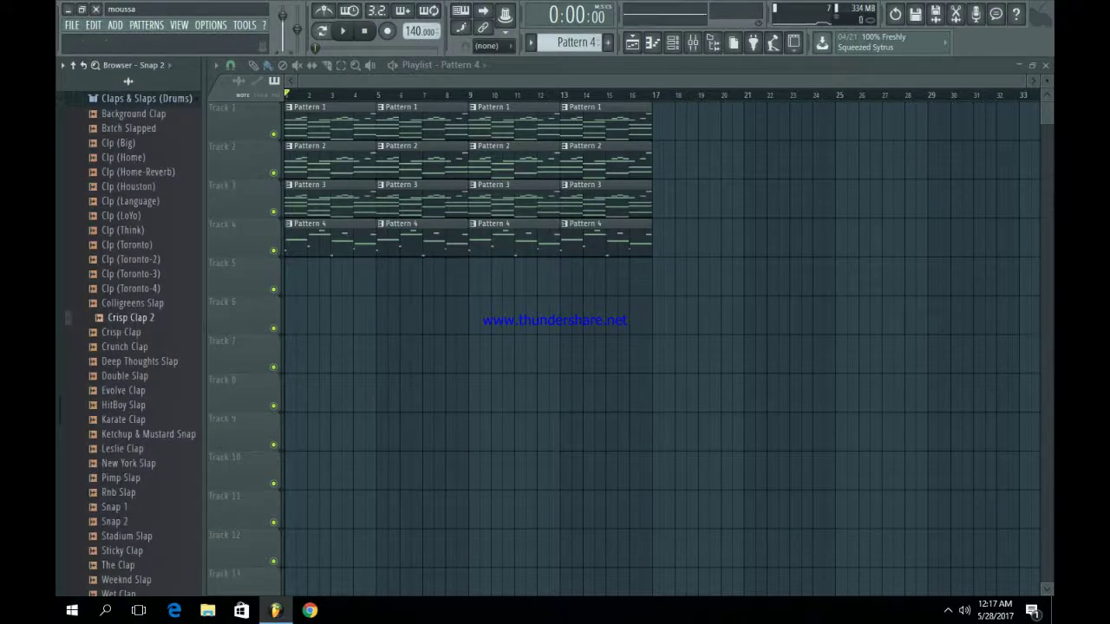
right_click(147, 332)
left_click(200, 345)
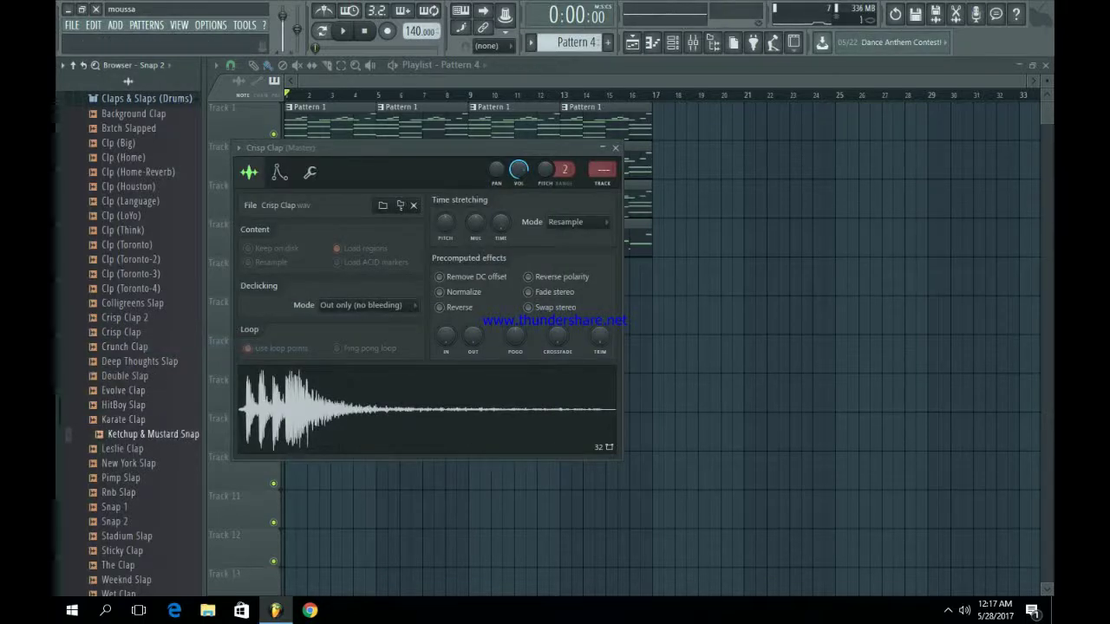
- Open Leslie Clap in a new channel and close both clap sample windows
right_click(145, 444)
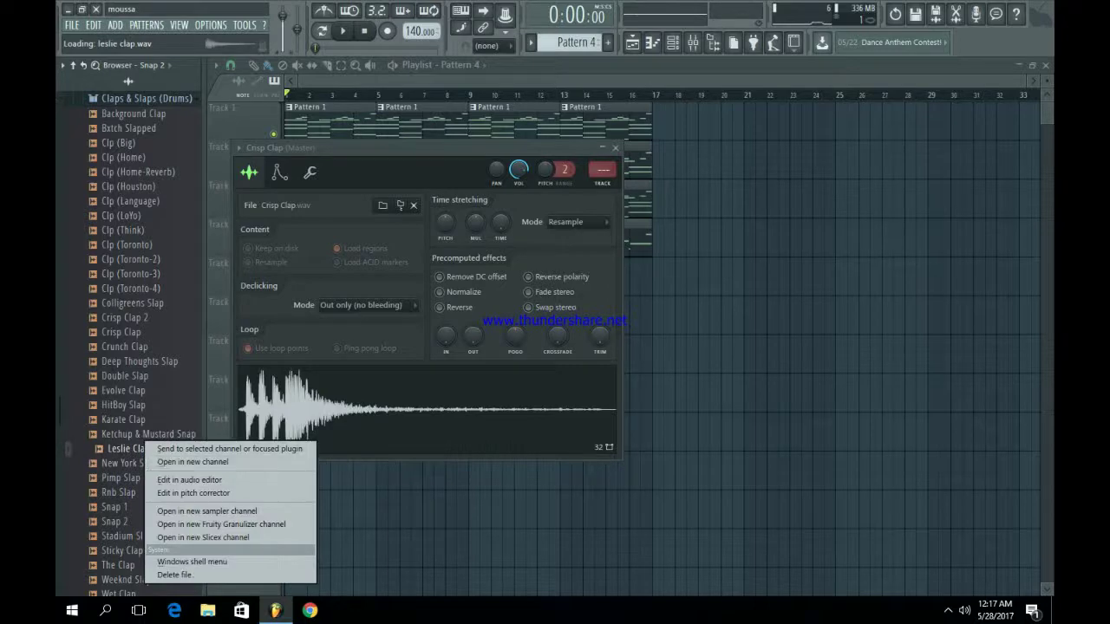
left_click(192, 461)
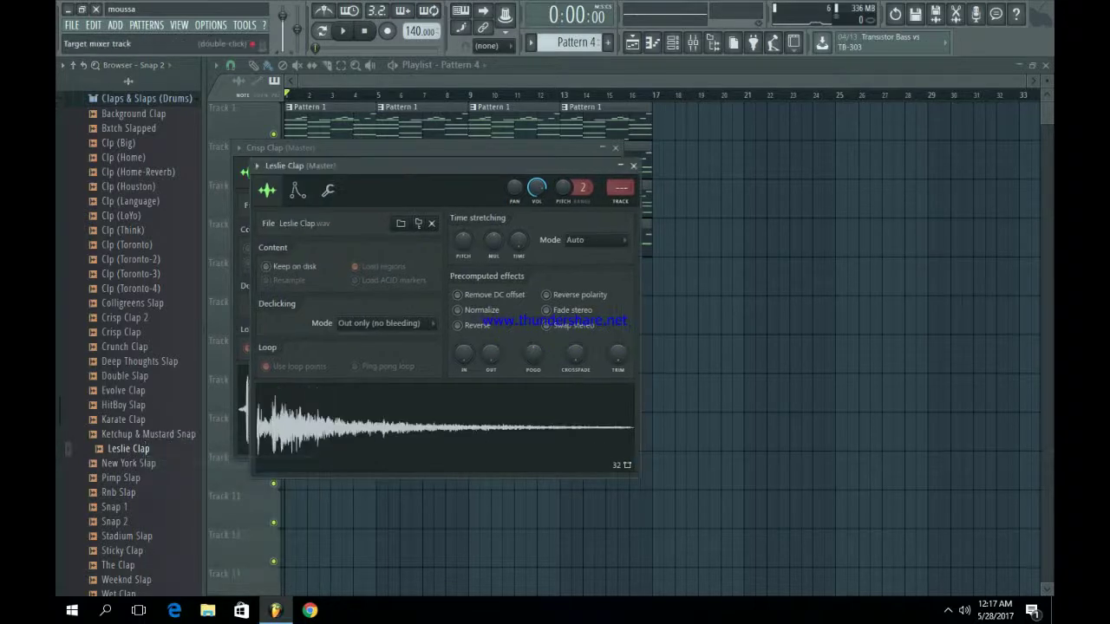
key("Escape")
key("Escape")
- Program Crisp Clap and Leslie Clap on the third beat of each bar in Pattern 5 and repeat it along Track 5 to bar 17
left_click(672, 42)
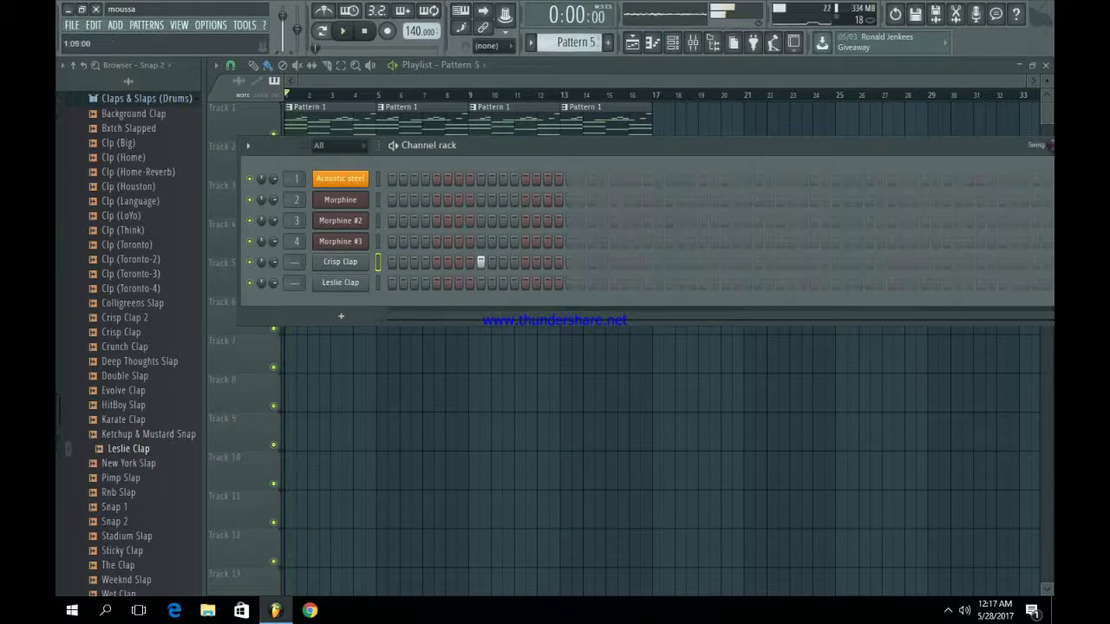
key("F6")
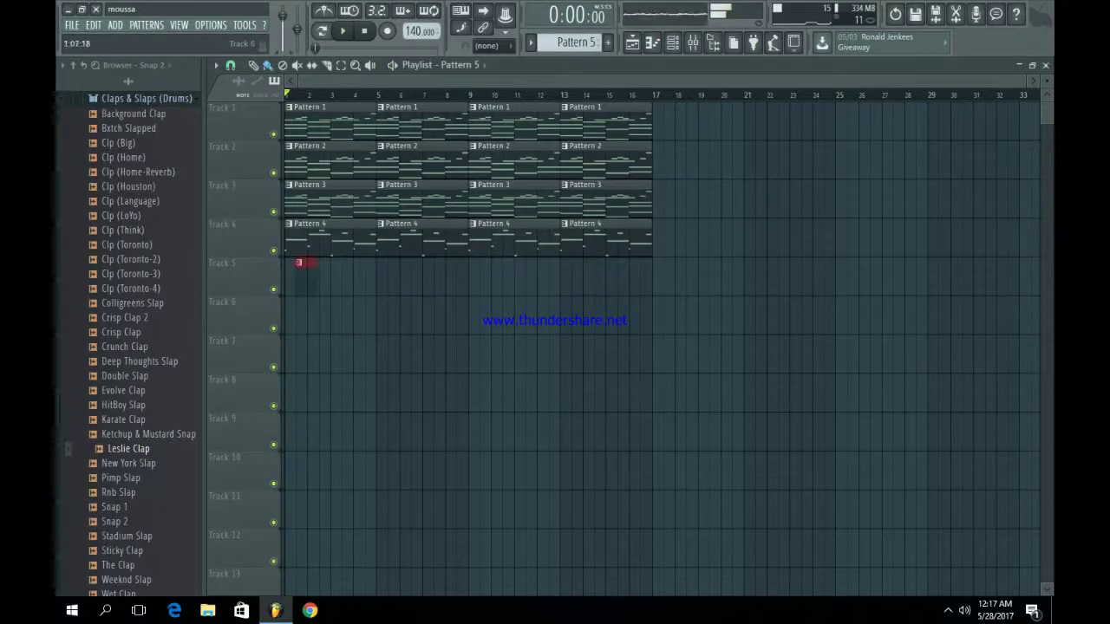
key("space")
left_click(672, 41)
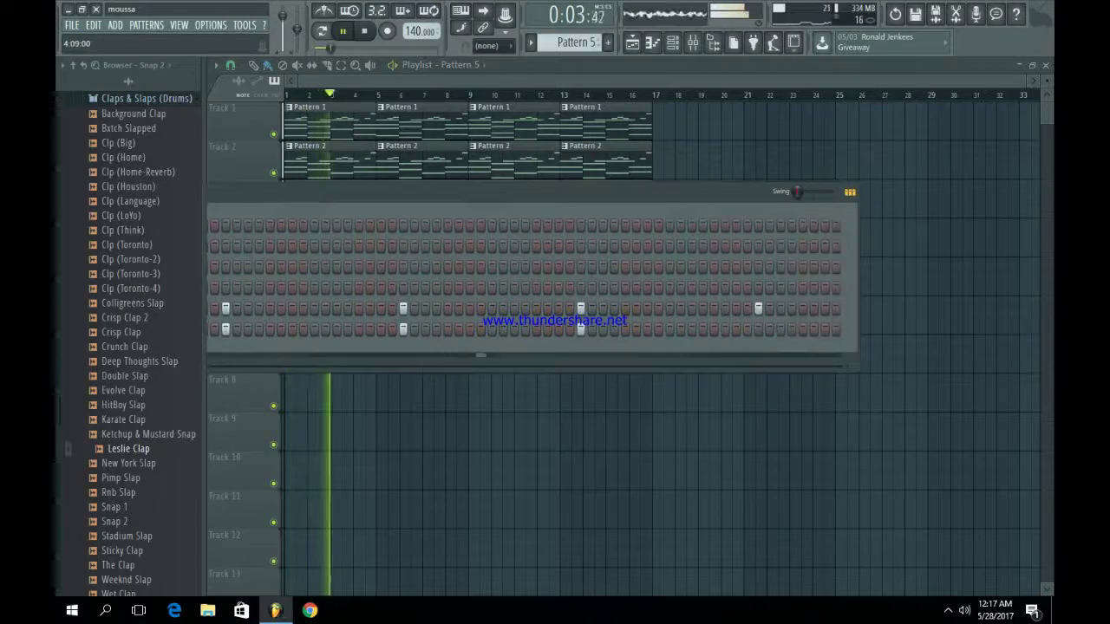
key("F6")
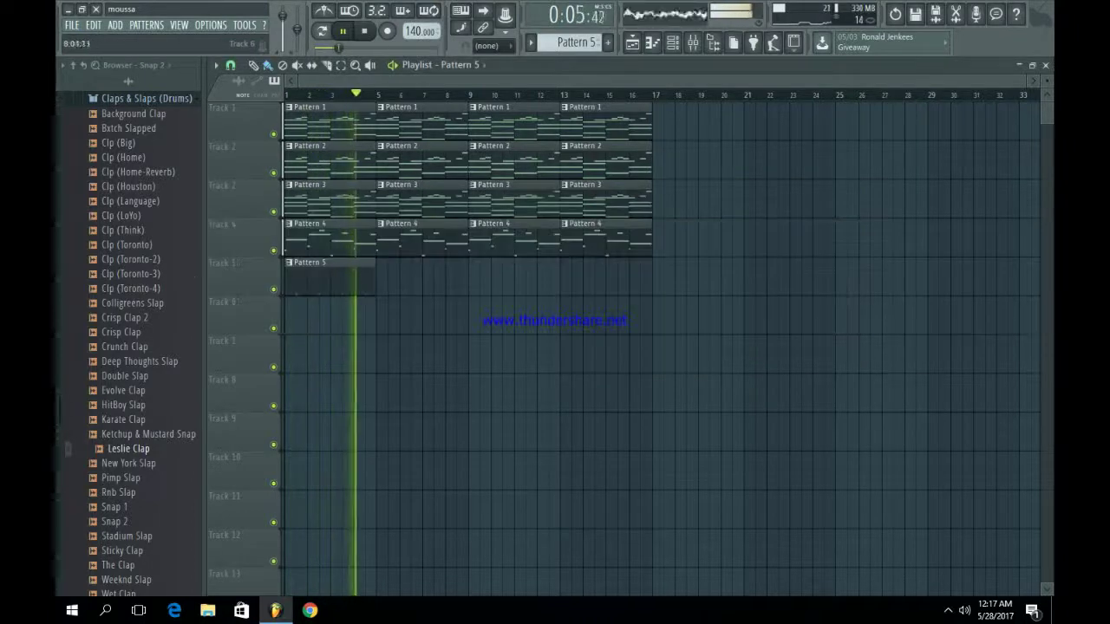
left_click_drag(364, 264, 625, 264)
- Open the OVO Drum Kit's Snares (Drums) folder, stop playback and audition its snare samples
scroll(130, 347, "up", 6)
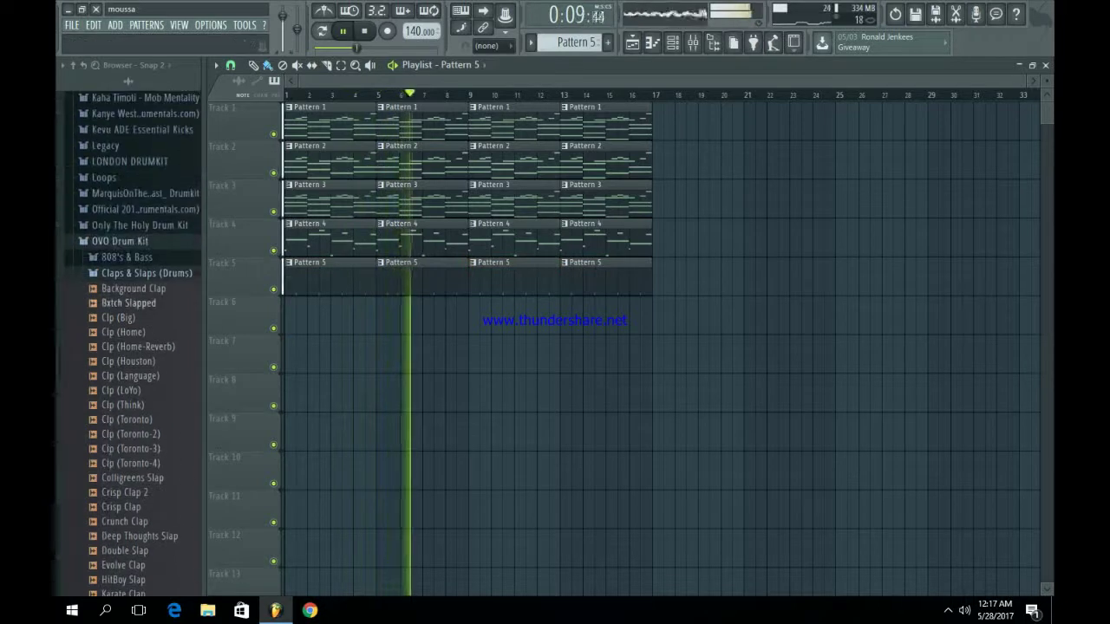
left_click(139, 273)
left_click(130, 361)
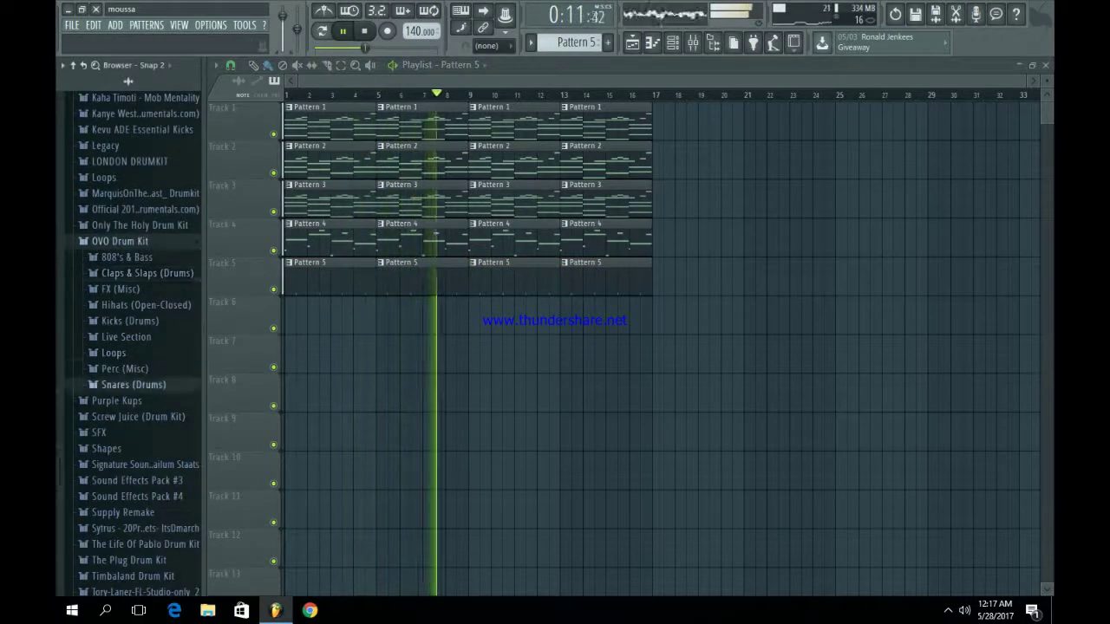
left_click(135, 419)
key("space")
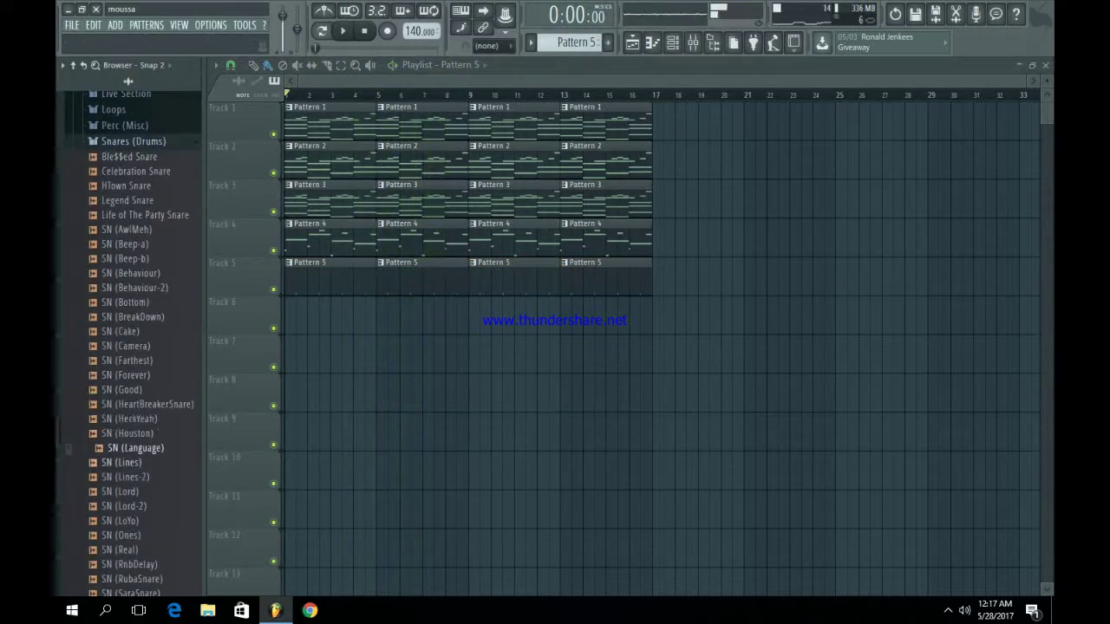
left_click(126, 492)
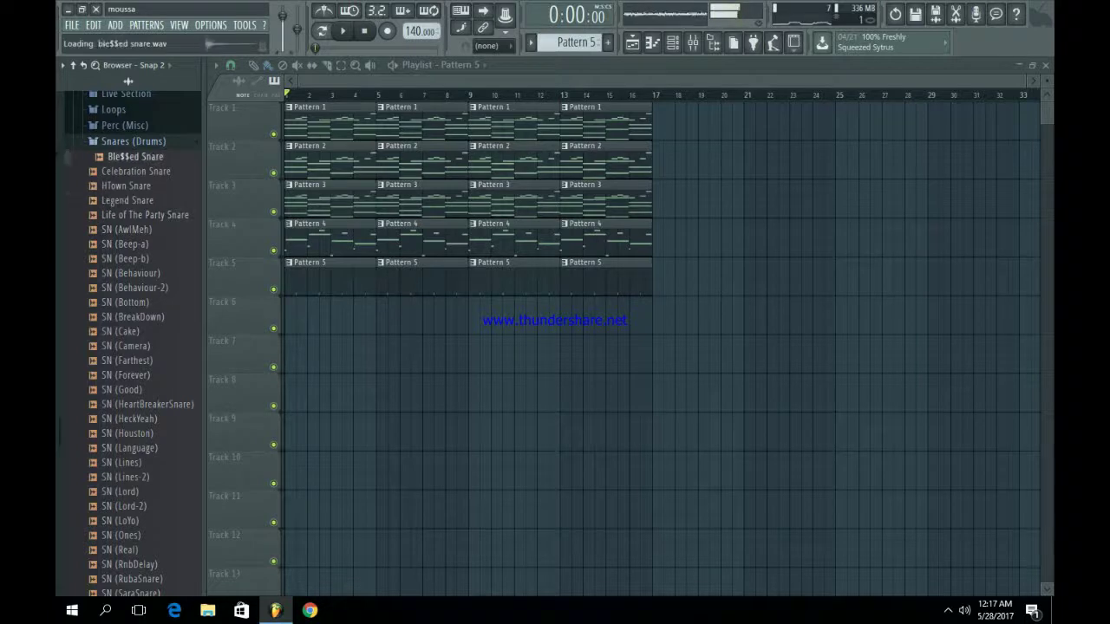
- Open Legend Snare in a new channel, set its Cut and By groups to 7, and close its window
right_click(152, 200)
left_click(200, 213)
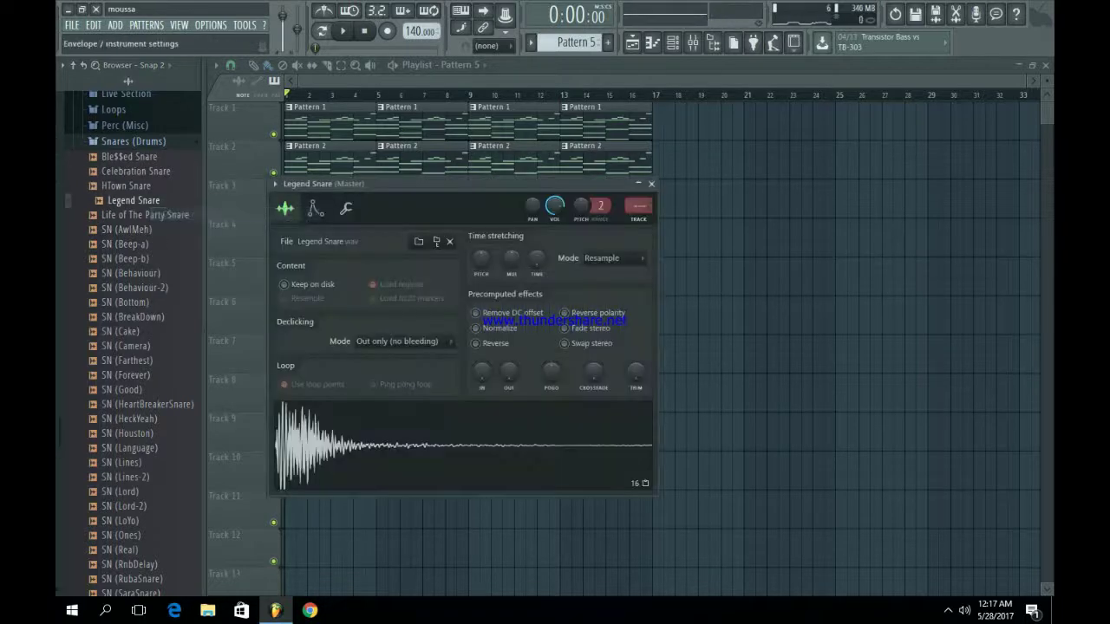
key("space")
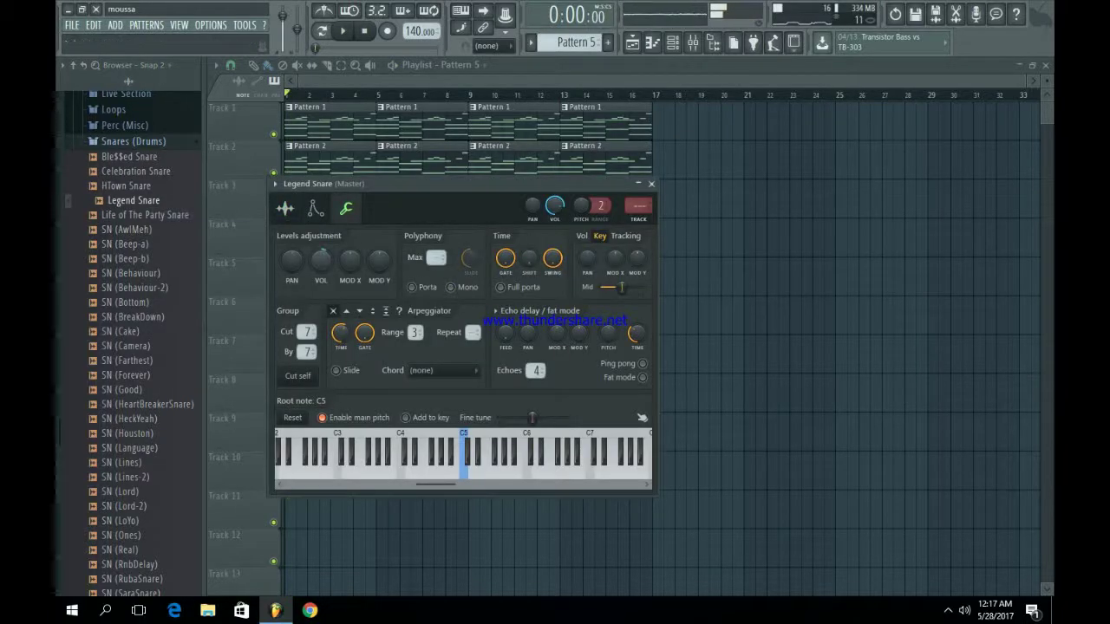
left_click(651, 184)
- Program Legend Snare hits on steps 17, 23, 37, 39, 49 and 55 of the four-bar pattern while playing the song
left_click(672, 42)
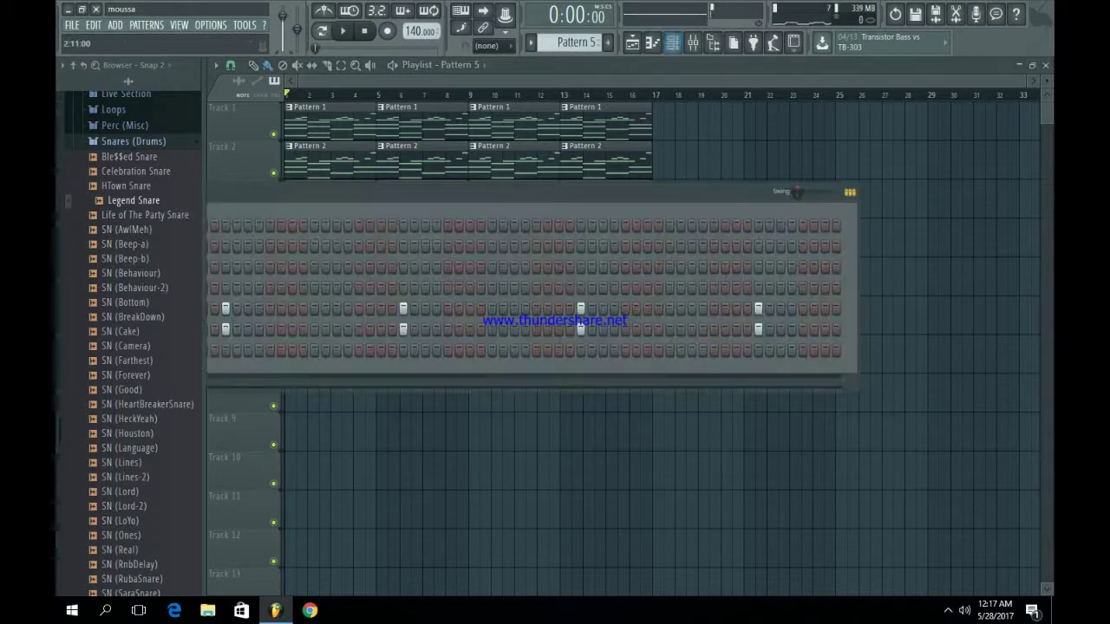
key("space")
key("space")
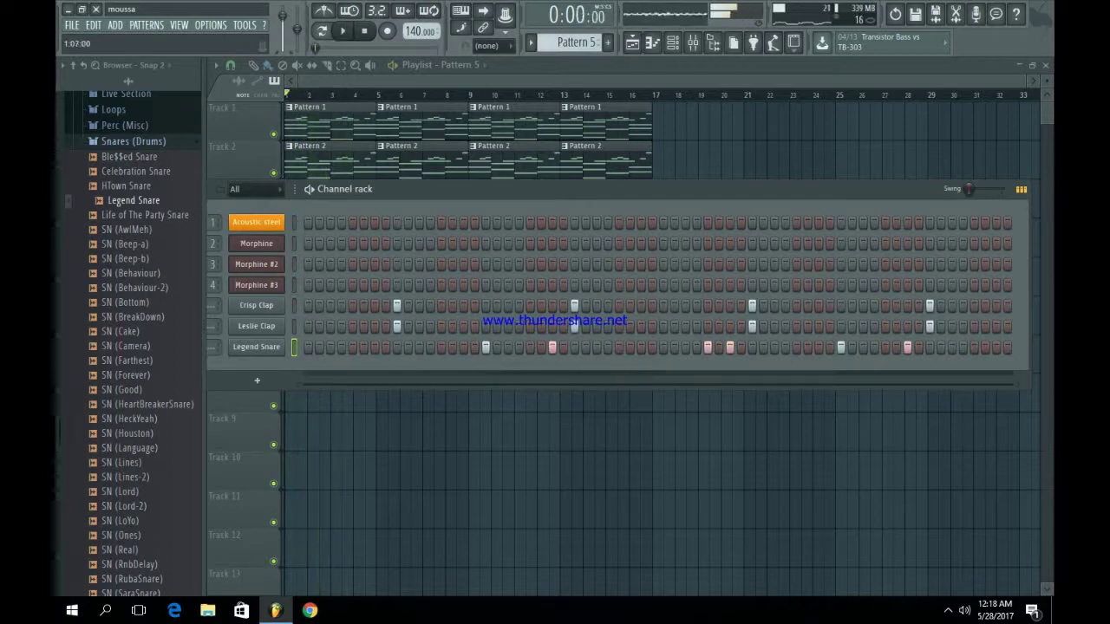
- Create Pattern 6 for the snare, place it four times along Track 6 from bar 1 to bar 17, and play the arrangement
key("F4")
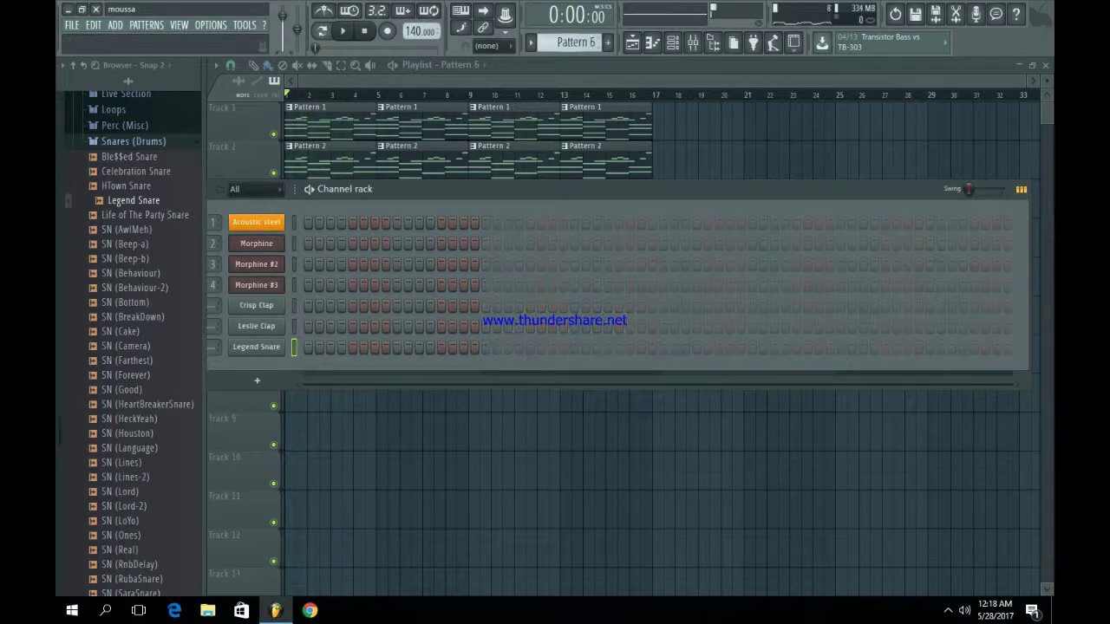
key("F6")
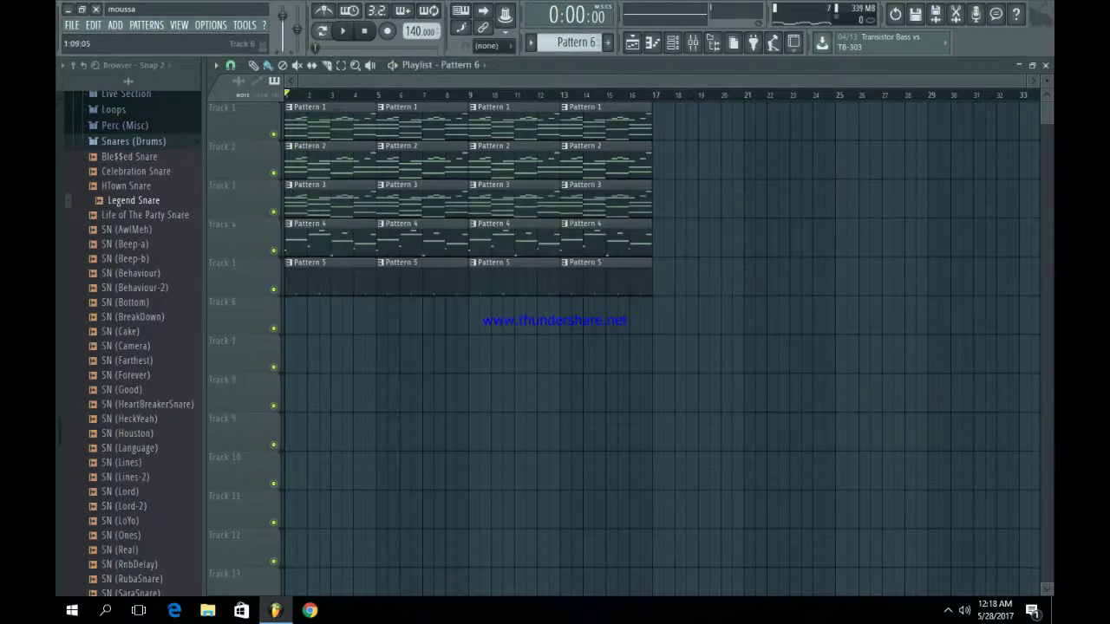
key("ctrl+b")
key("ctrl+b")
key("ctrl+b")
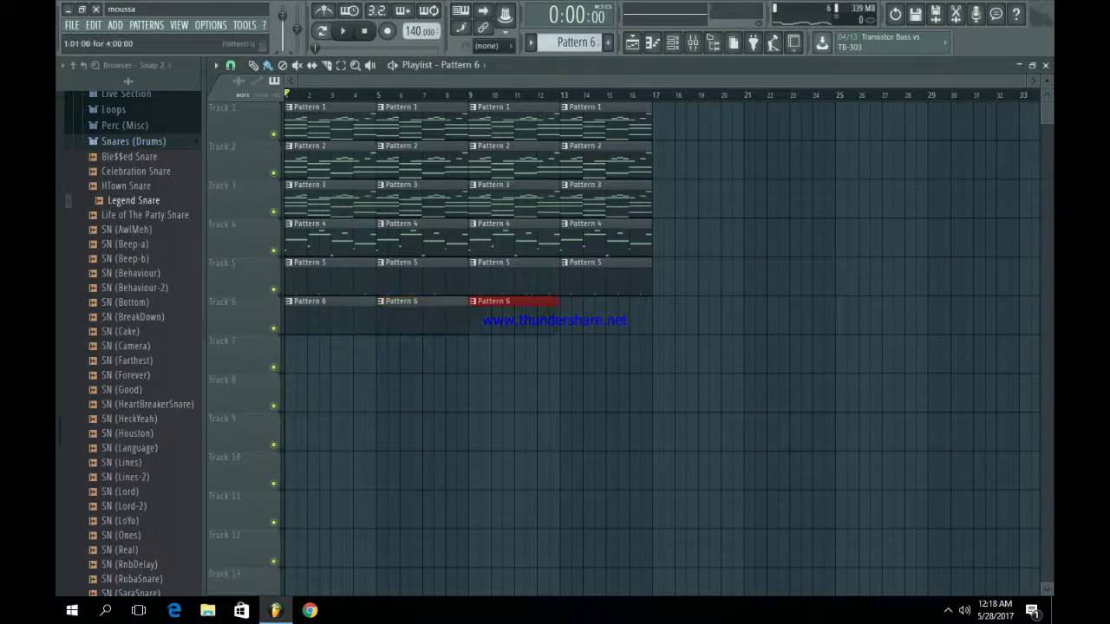
key("space")
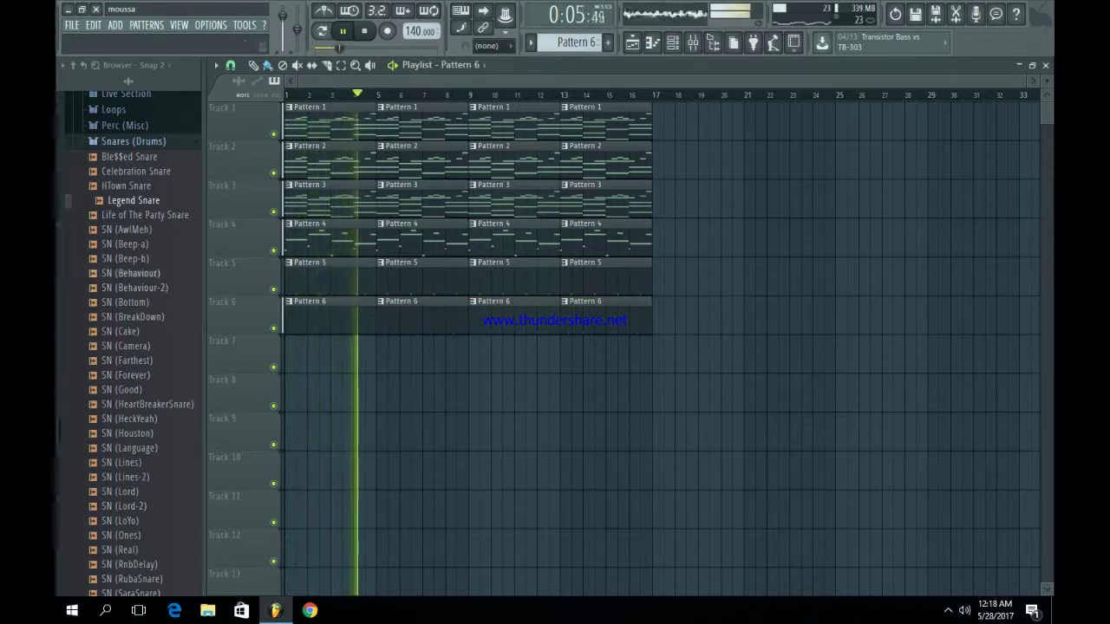
- Open the OVO Drum Kit's Perc (Misc) folder, stop playback and audition percussion samples from OX_DubbedPerc_ to OX_HiHatCarrie_
scroll(130, 173, "up", 3)
left_click(125, 212)
scroll(130, 346, "down", 3)
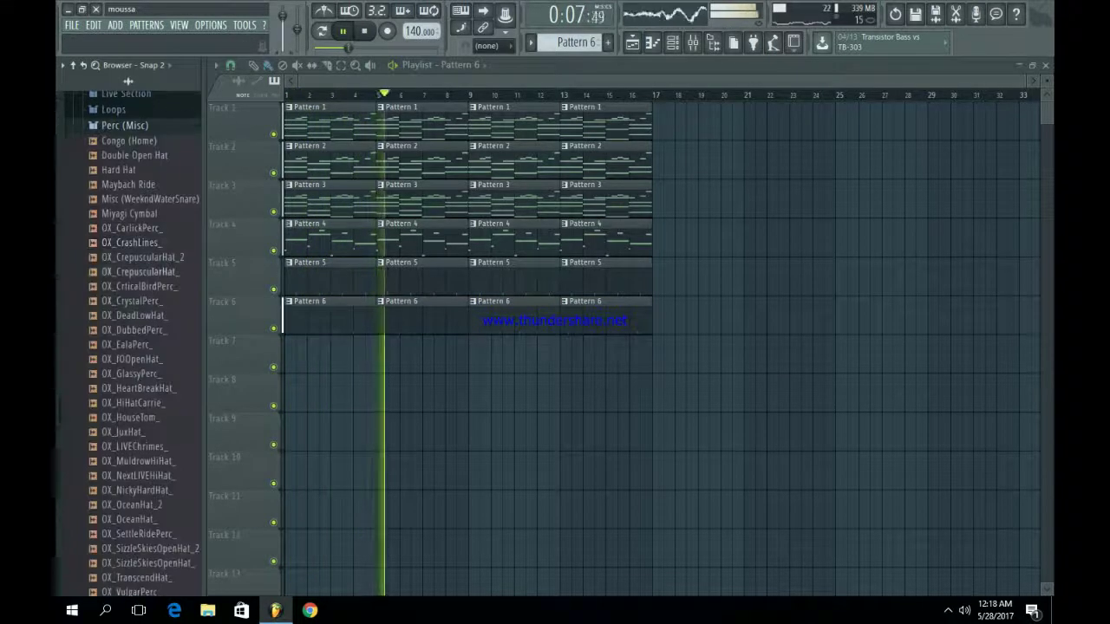
left_click(139, 330)
key("space")
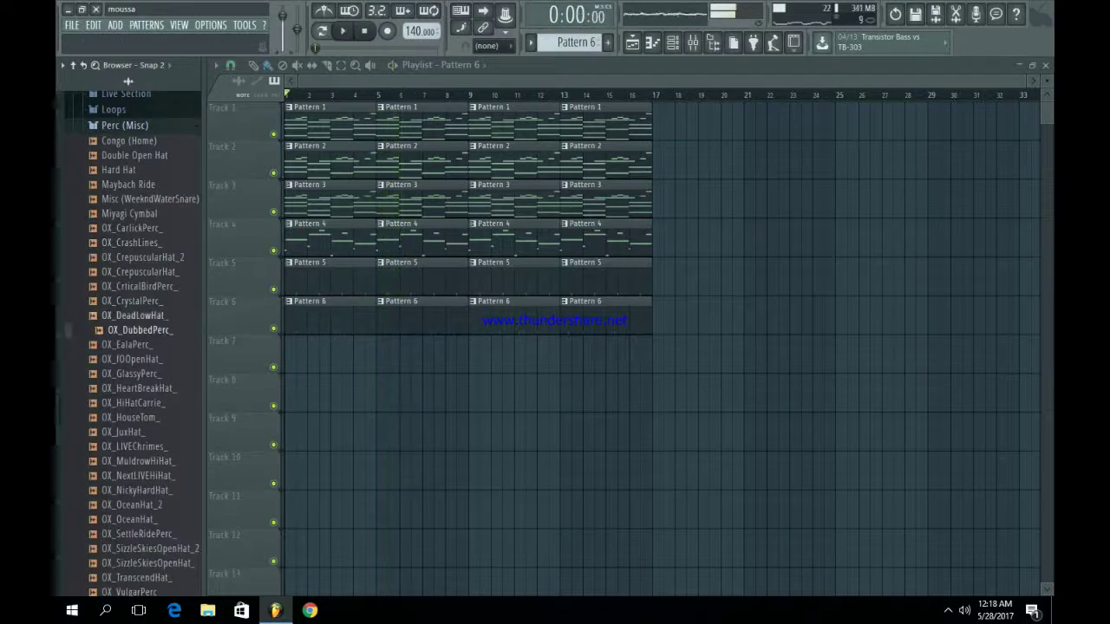
left_click(139, 315)
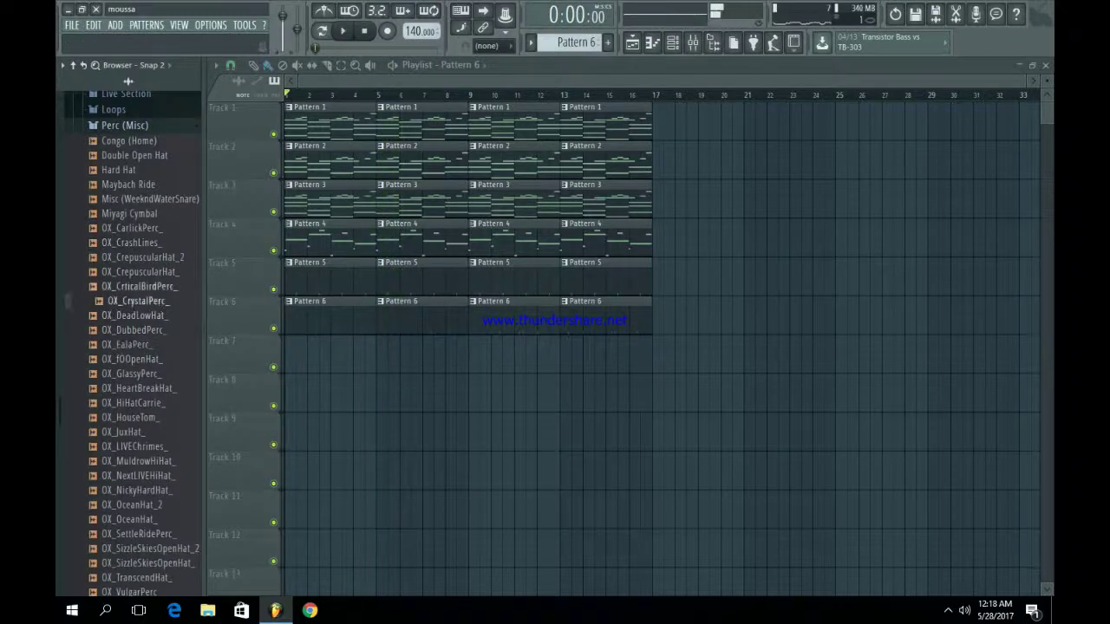
left_click(137, 374)
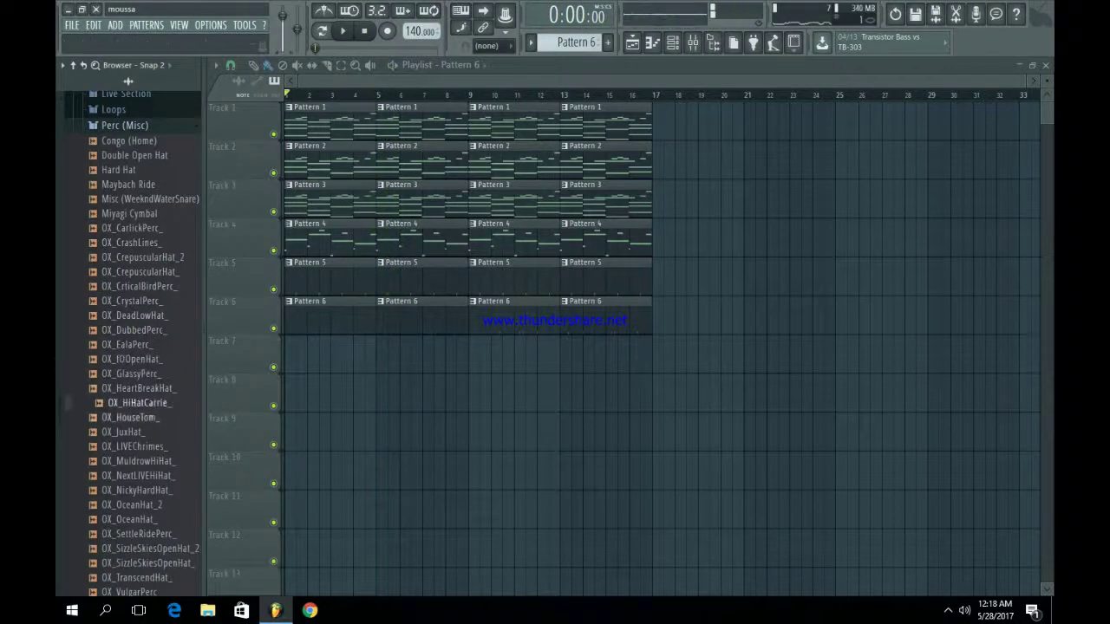
- Audition further samples down the Perc (Misc) folder, including Quick Shaker and Perc (Lust)
key("Down")
key("Down")
key("Down")
key("Down")
scroll(130, 347, "down", 6)
left_click(133, 388)
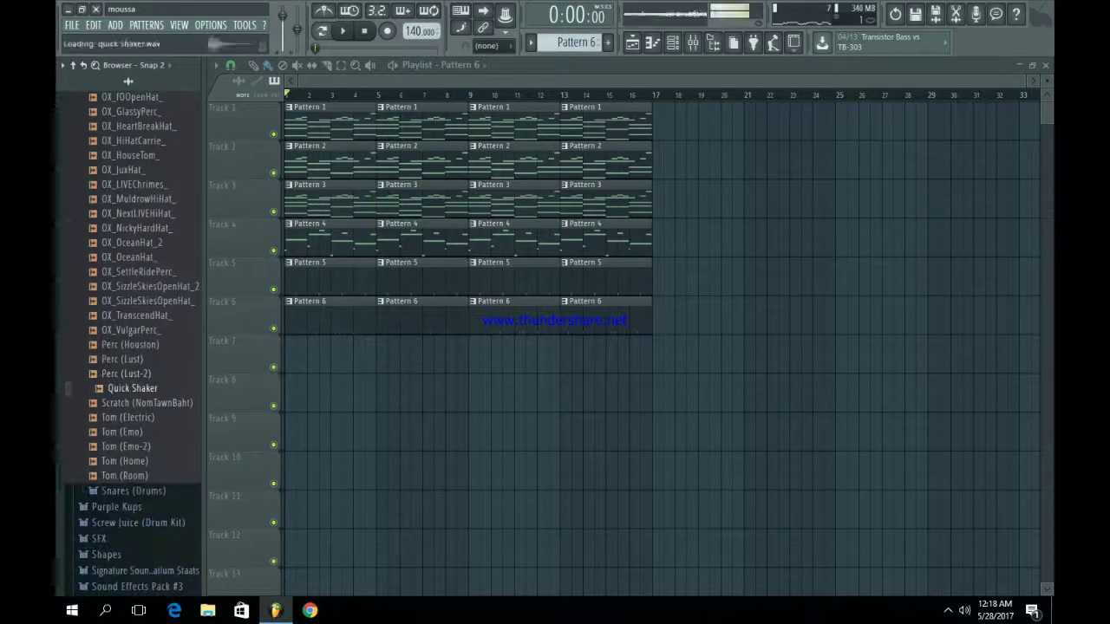
left_click(128, 359)
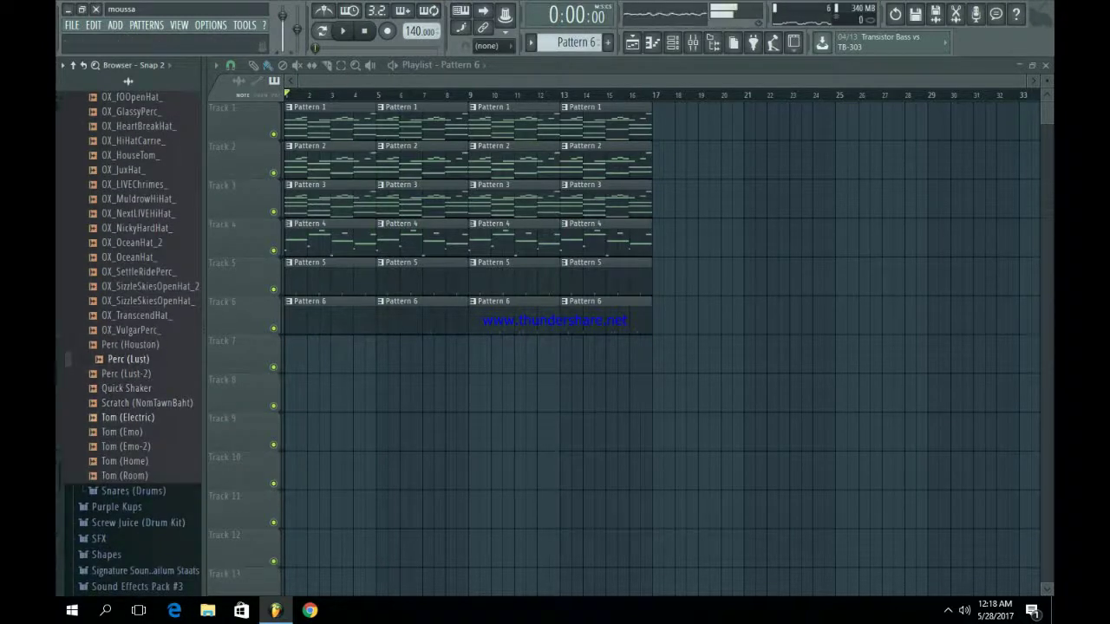
- Audition the Perc (Misc) samples in reverse order, from Quick Shaker through the OX hats and percs back to Double Open Hat
key("Up")
key("Up")
key("Up")
key("Up")
key("Up")
key("Up")
key("Up")
key("Up")
key("Up")
key("Up")
key("Up")
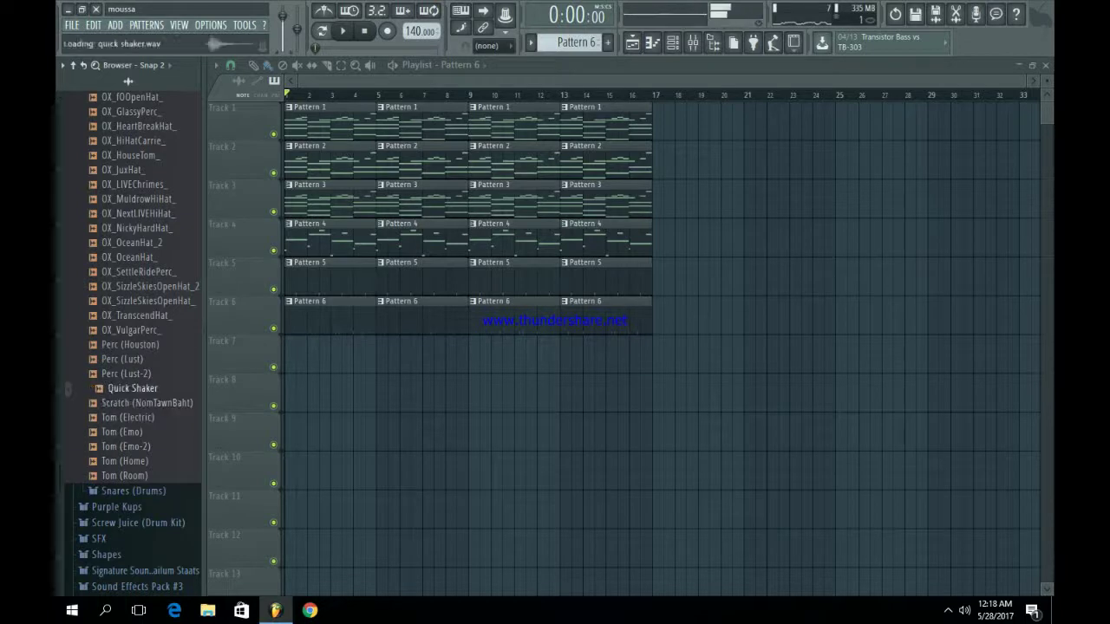
key("Up")
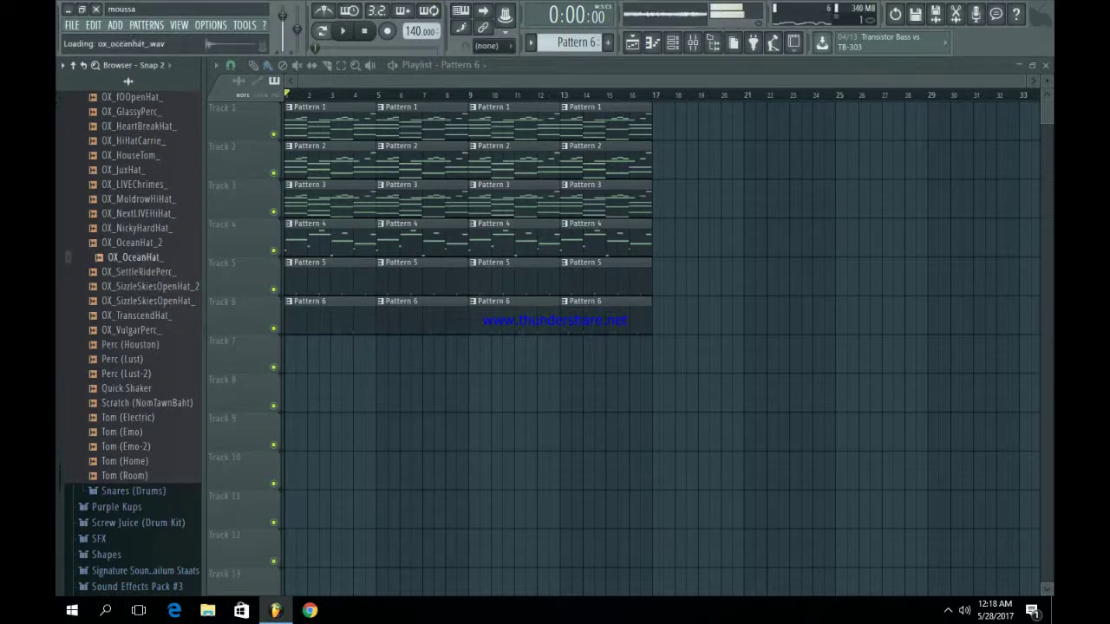
key("Up")
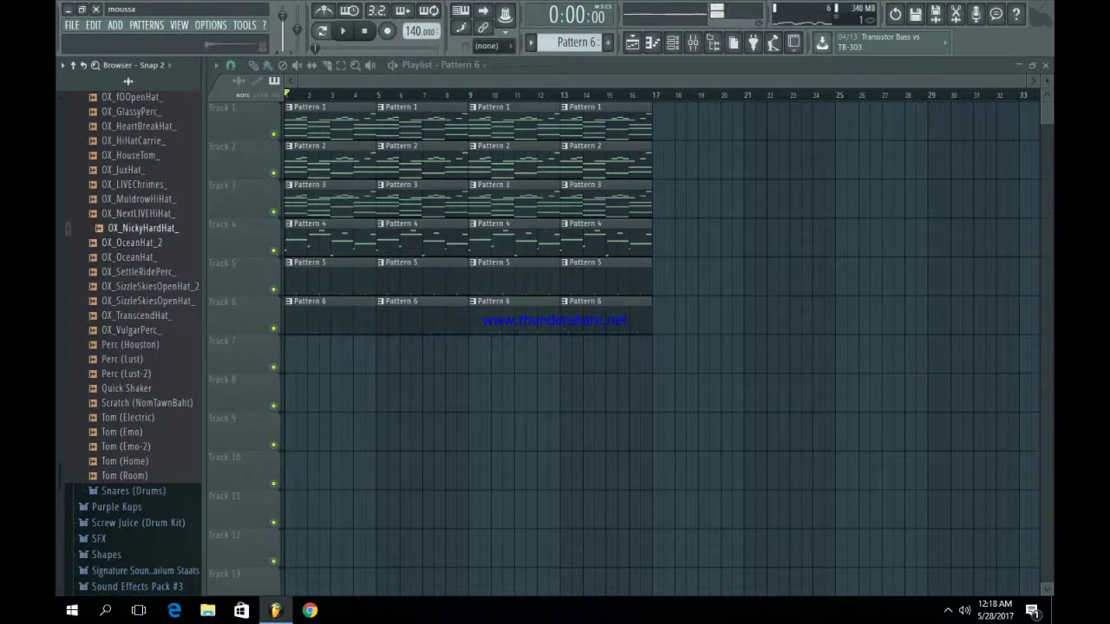
key("Up")
key("Up")
key("Up")
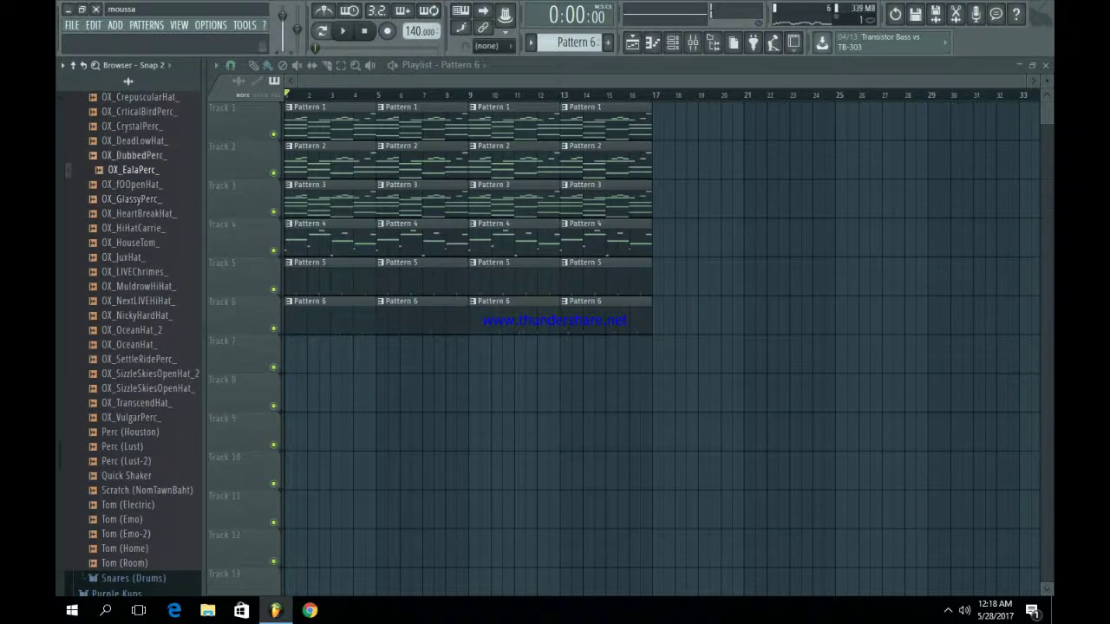
key("Up")
key("Up")
key("Up")
key("Up")
key("Up")
key("Up")
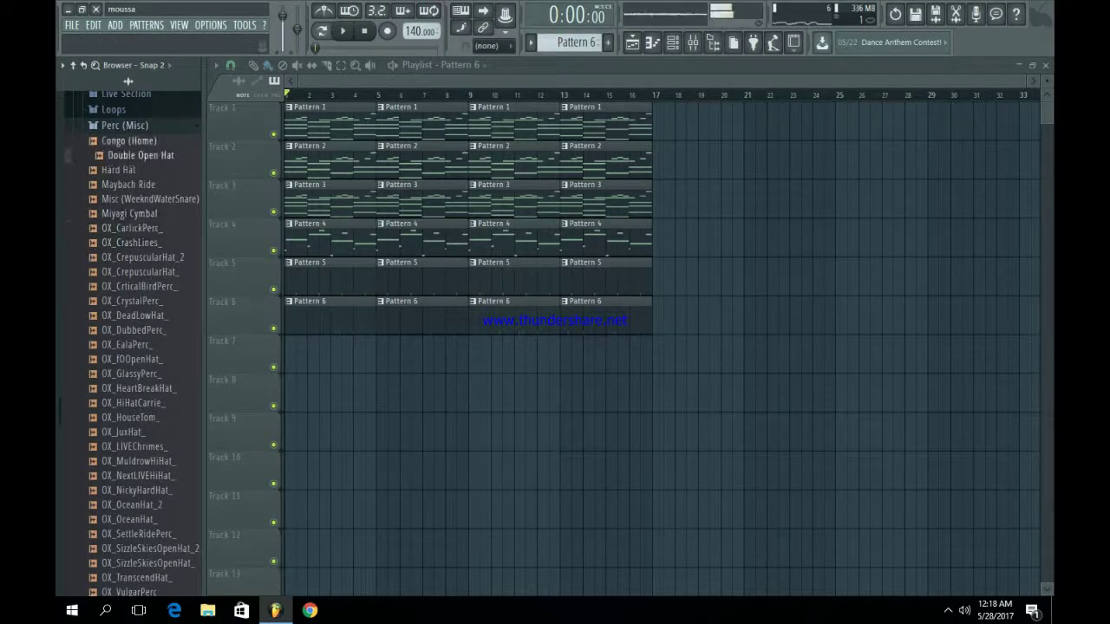
- Open the OX_CarlickPerc_ sample in a new sampler channel and set its time-stretching mode to Auto
right_click(156, 226)
left_click(199, 242)
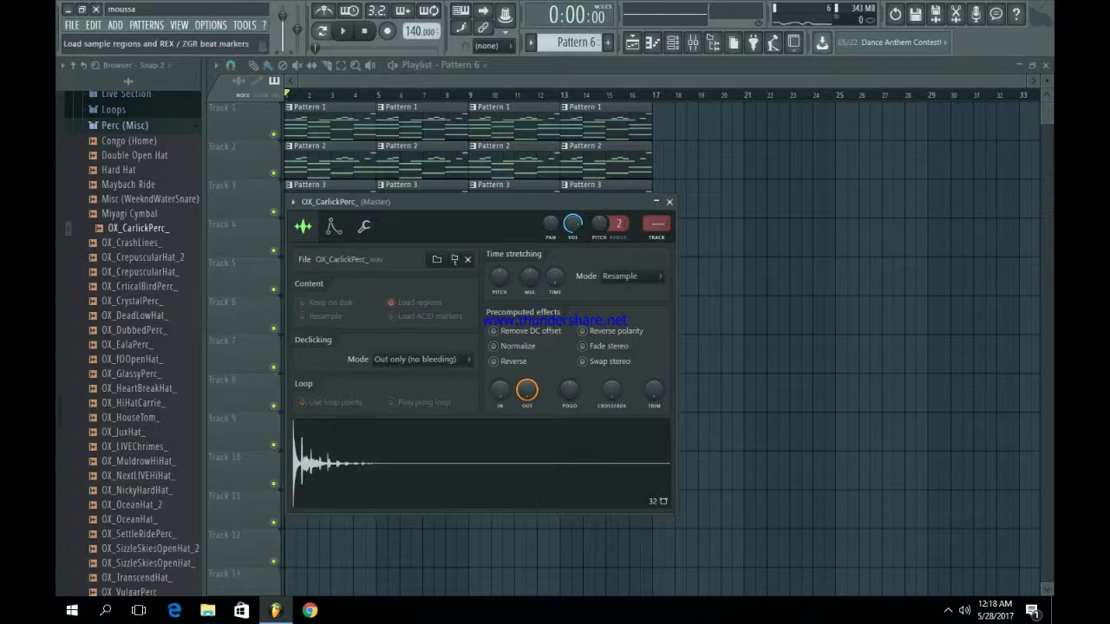
left_click(620, 275)
left_click(625, 302)
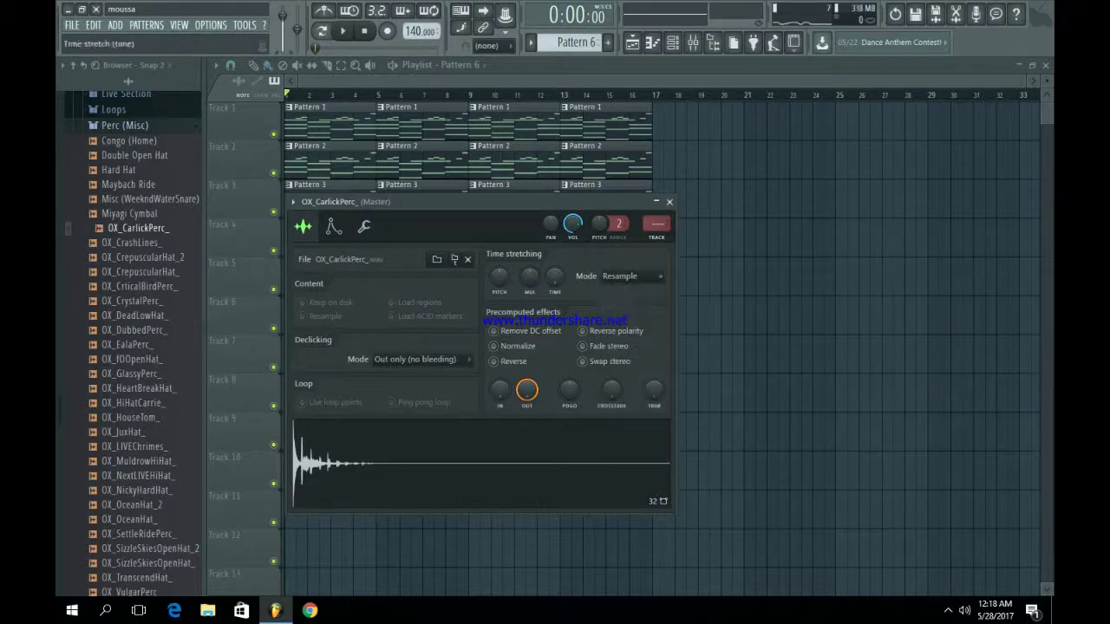
right_click(556, 282)
left_click(590, 302)
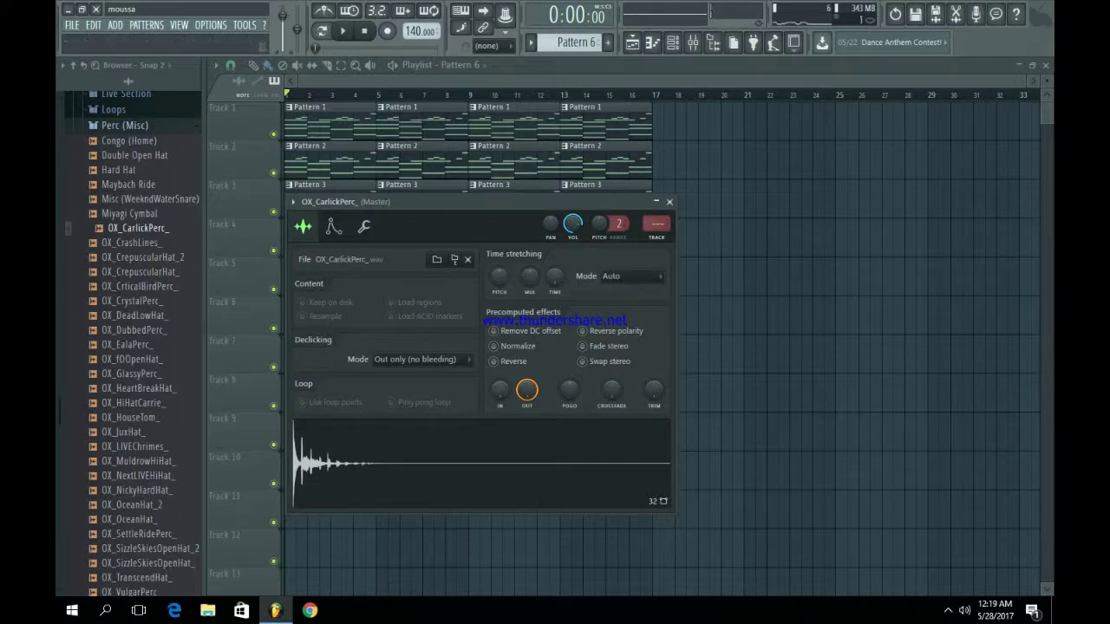
left_click(669, 201)
- Try out OX_CarlickPerc_ hits on steps 13 and 45 of Pattern 6 during playback, and clear them
left_click(672, 42)
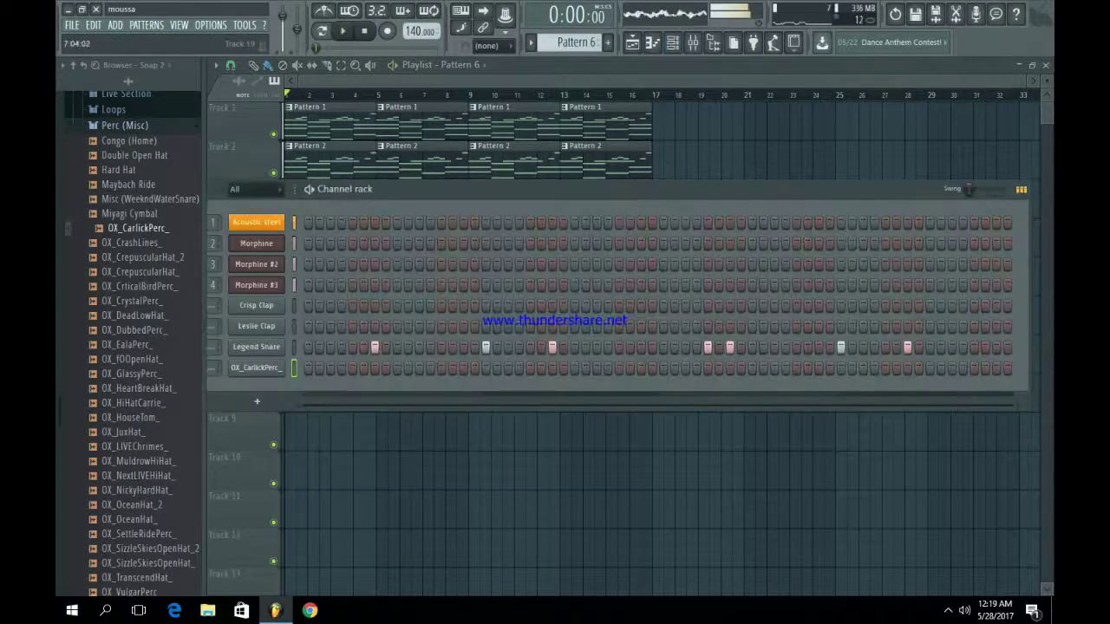
key("space")
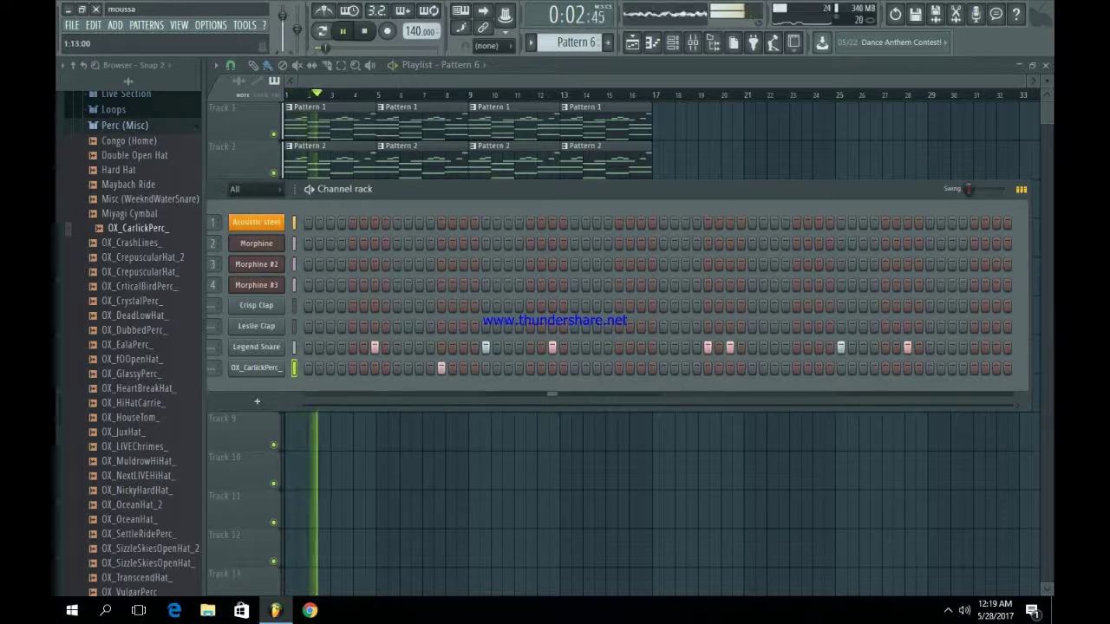
left_click(796, 368)
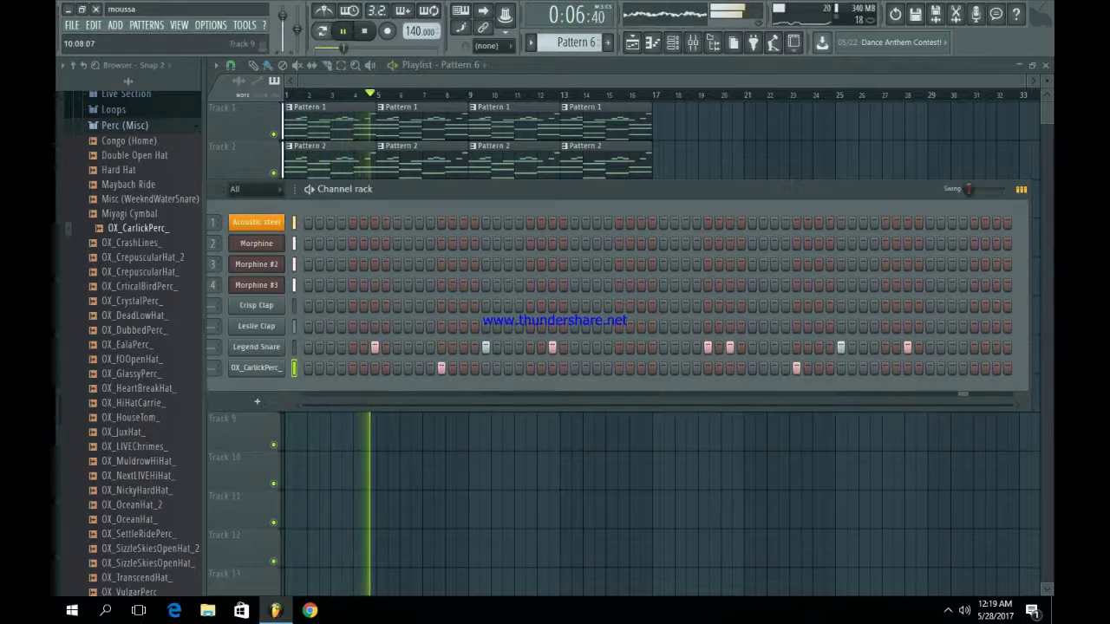
key("space")
right_click(796, 368)
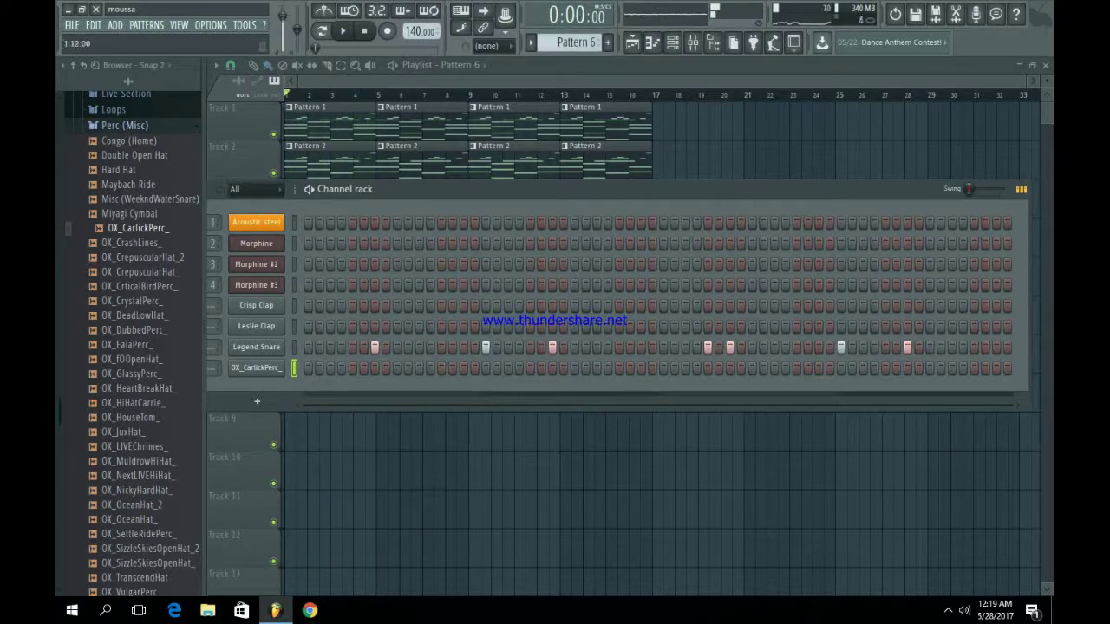
- Create Pattern 7 and add OX_CarlickPerc_ hits to it in the channel rack
key("F4")
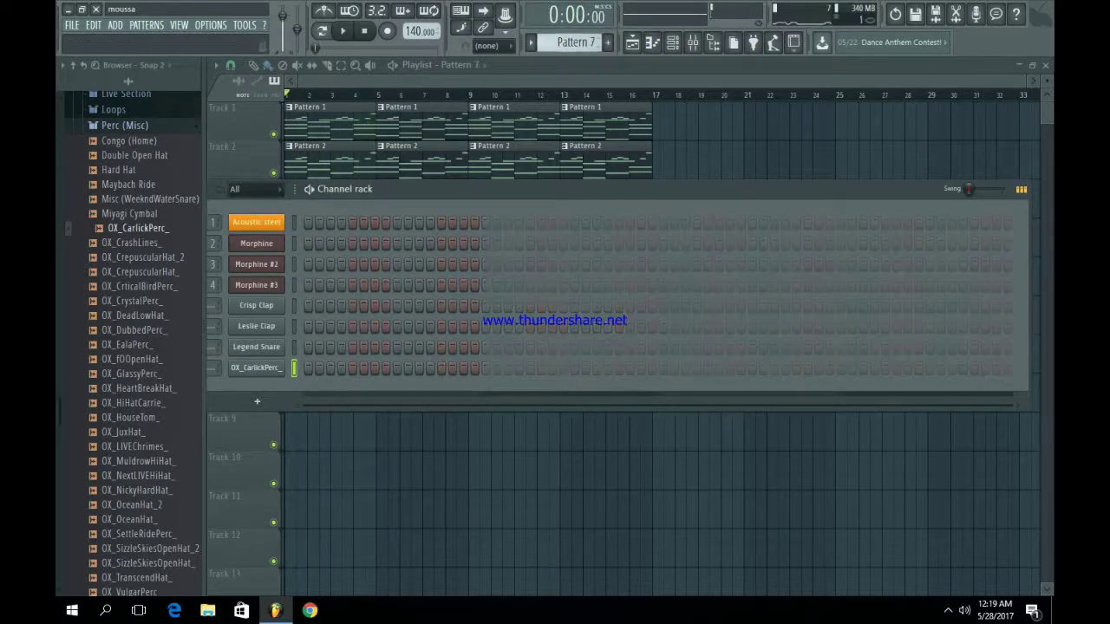
- Route the OX_CarlickPerc_ channel to mixer track 5 and load Fruity Reeverb 2 in its first effect slot
left_click(256, 368)
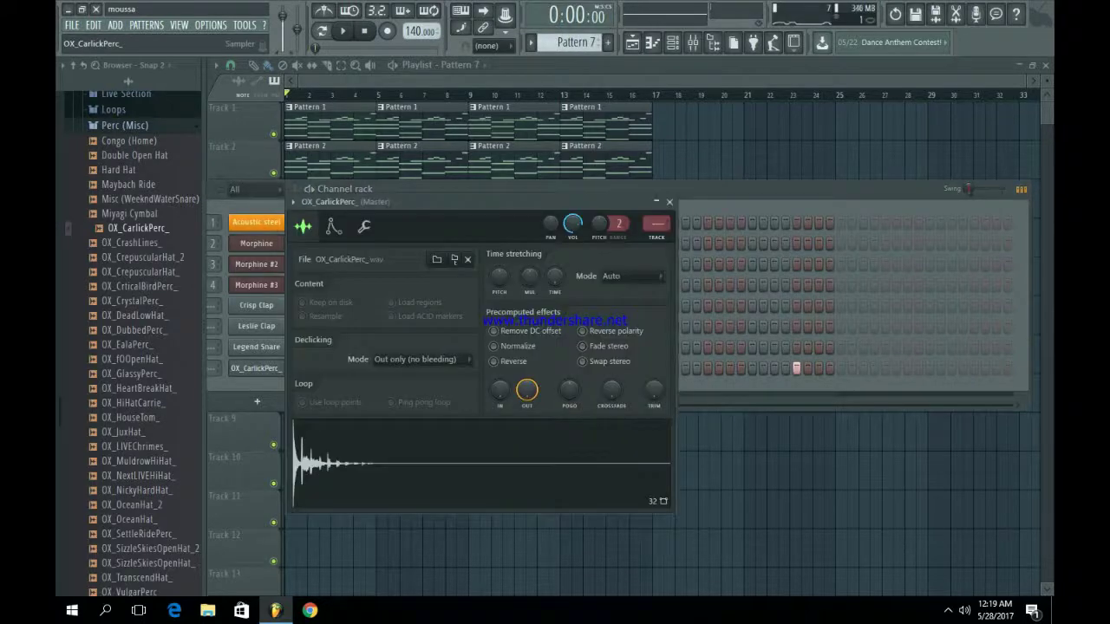
key("F9")
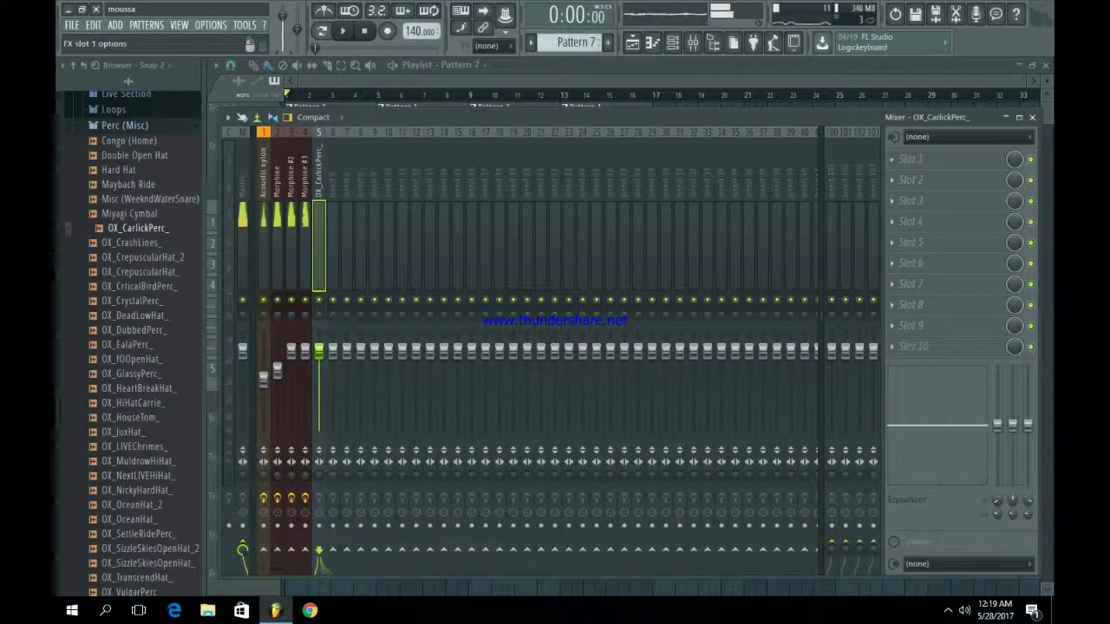
left_click(893, 158)
left_click(876, 178)
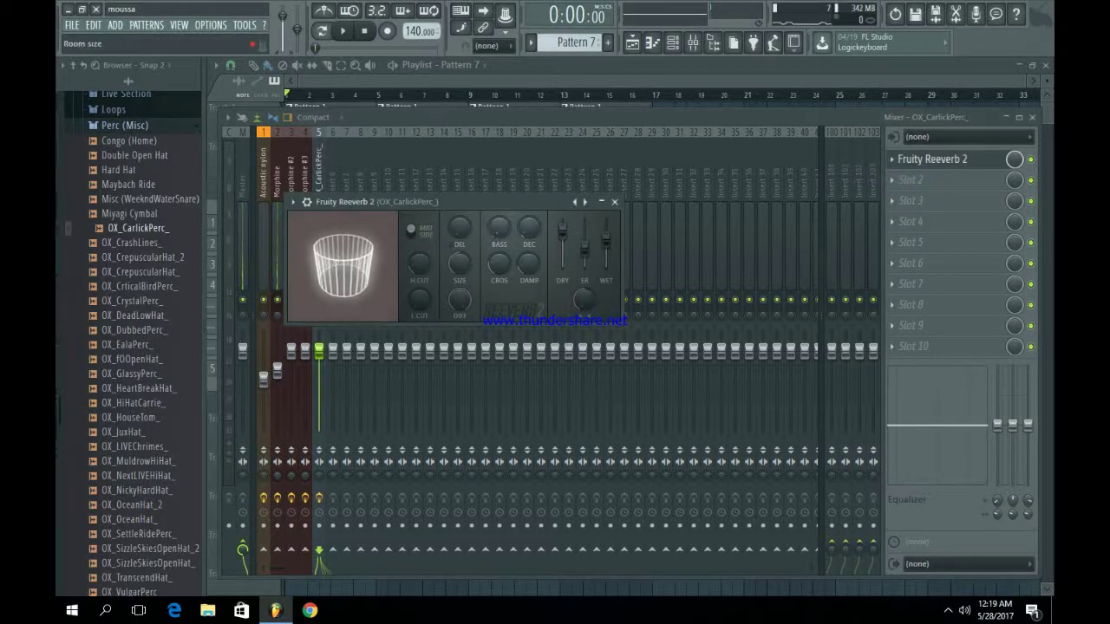
left_click(615, 202)
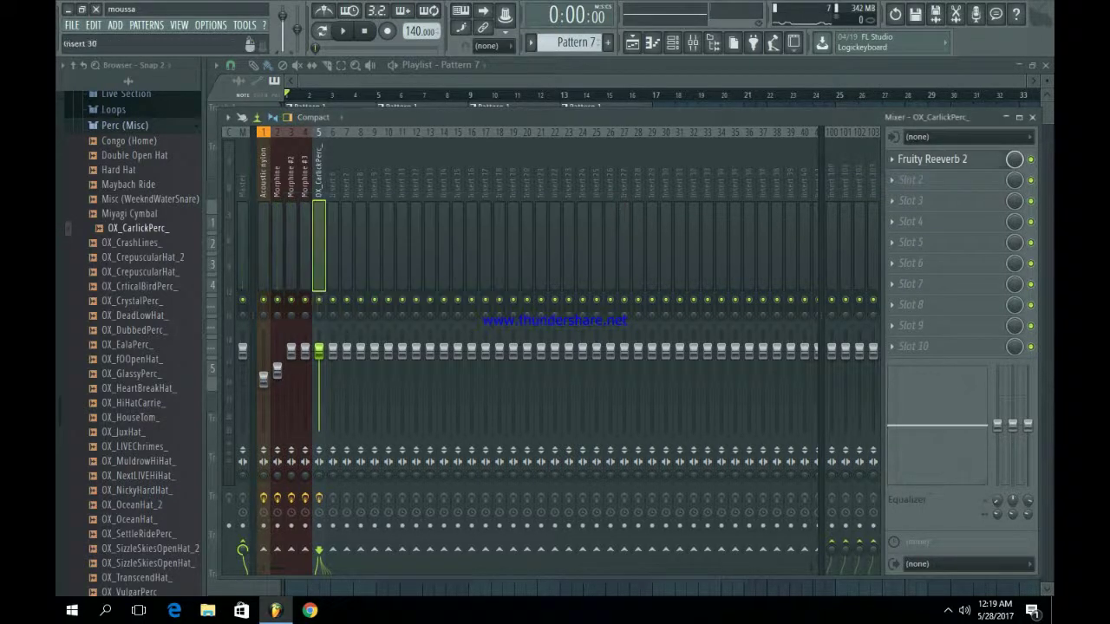
- Load Fruity Stereo Shaper in effect slot 2 of the OX_CarlickPerc_ mixer track and choose a preset that offsets delay and phase
left_click(893, 179)
left_click(893, 407)
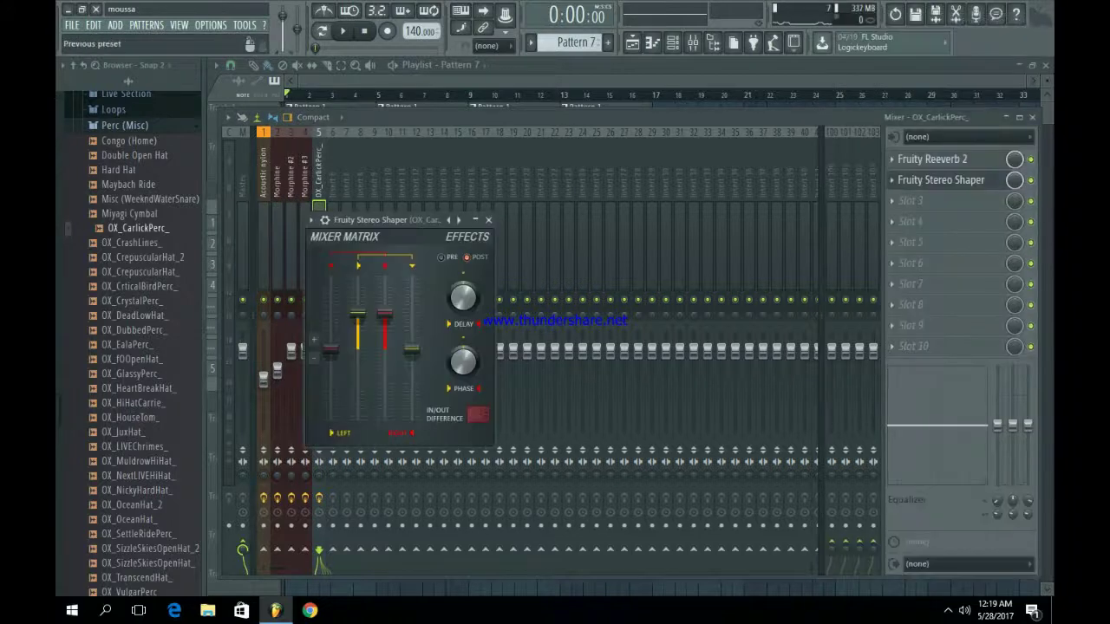
right_click(447, 220)
left_click(482, 321)
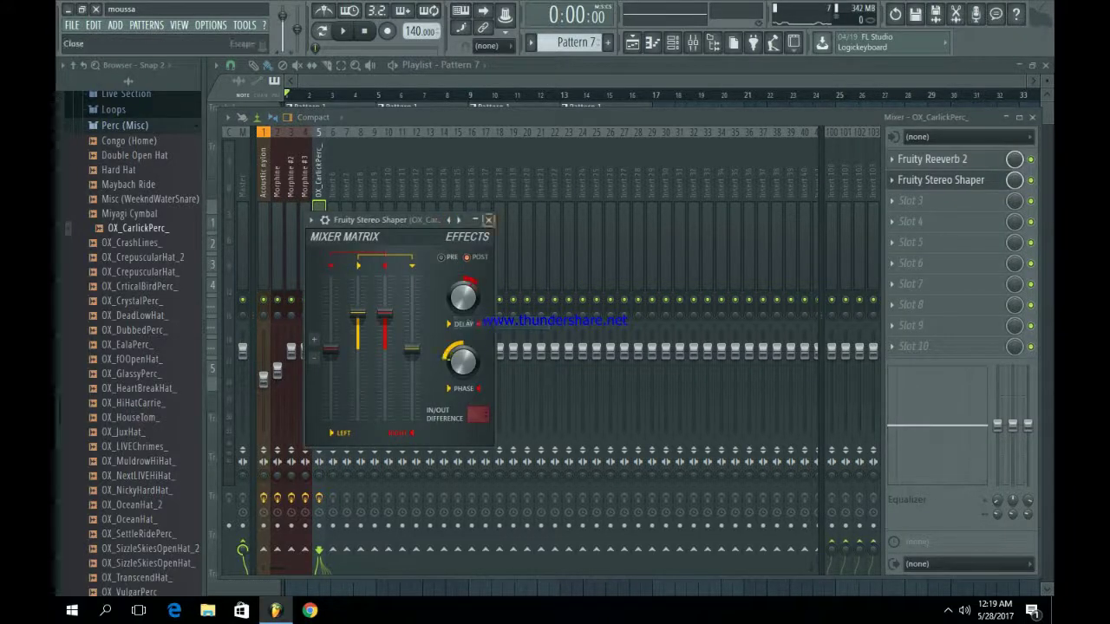
left_click(488, 219)
- Load Fruity Compressor in effect slot 3 of the OX_CarlickPerc_ mixer track
left_click(893, 200)
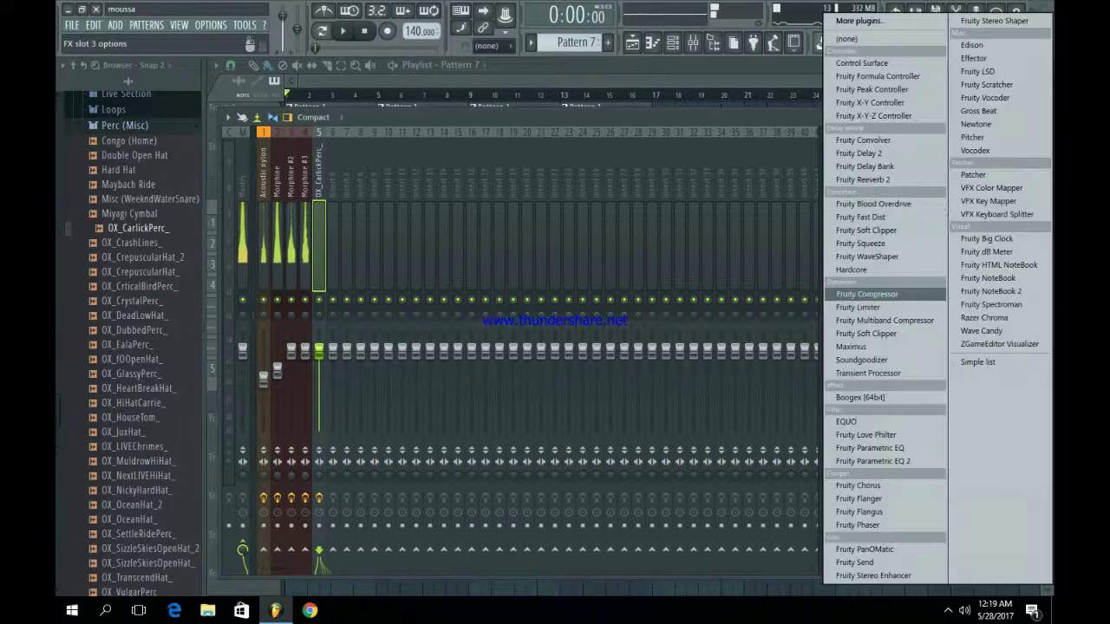
left_click(867, 294)
key("space")
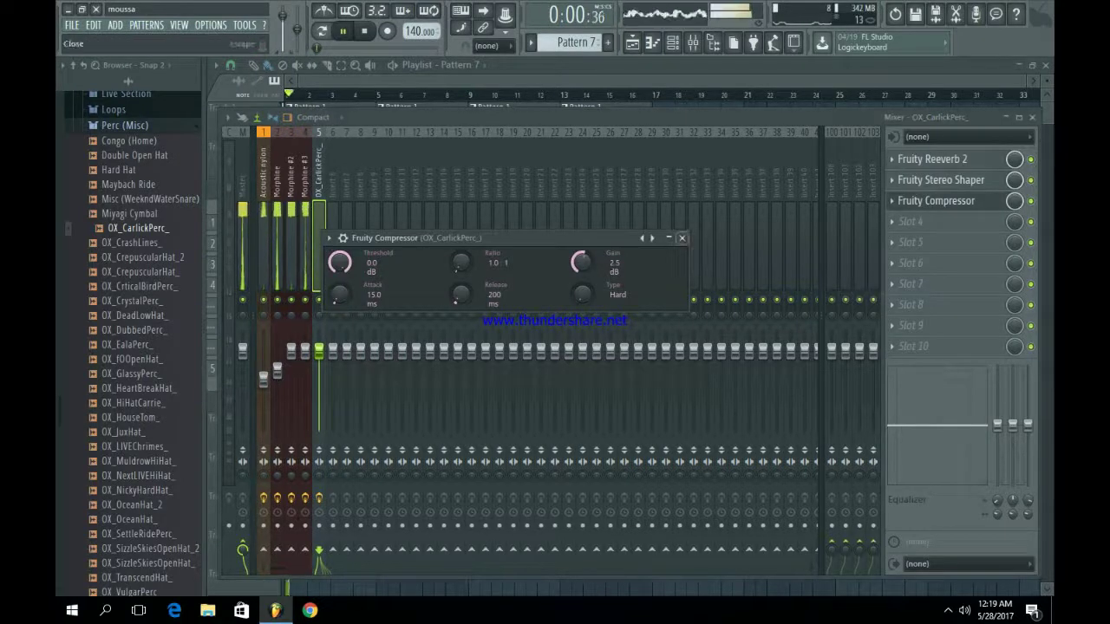
left_click(681, 238)
- Place Pattern 7 at bar 1 of Track 7 and move its second OX_CarlickPerc_ hit to step 53 for a four-bar clip
left_click(632, 43)
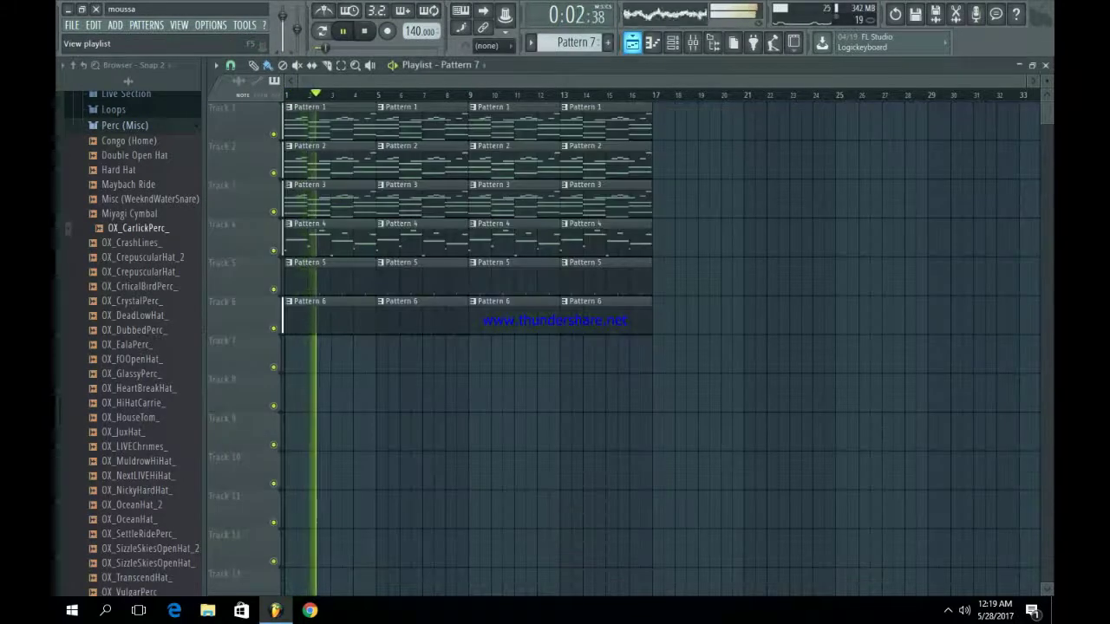
key("space")
left_click(300, 356)
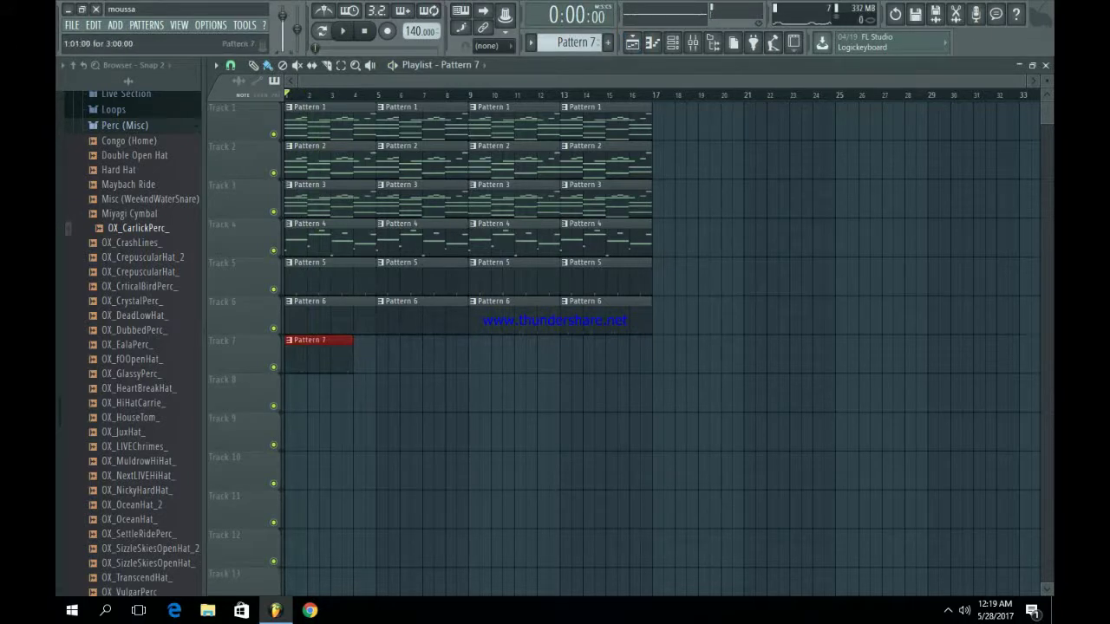
key("F6")
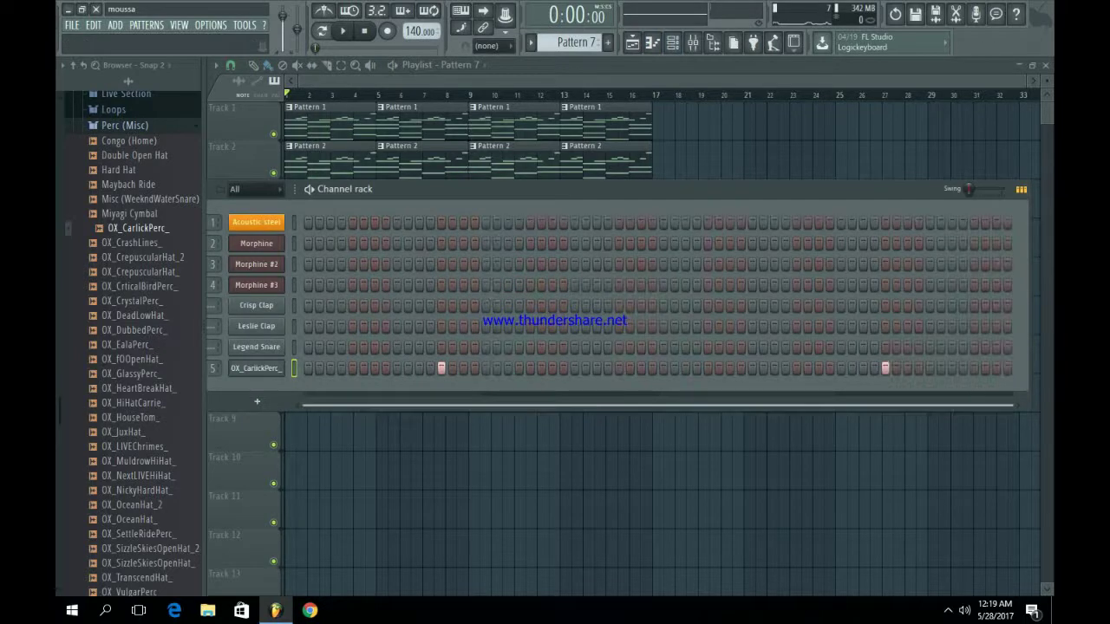
key("F6")
left_click(330, 351)
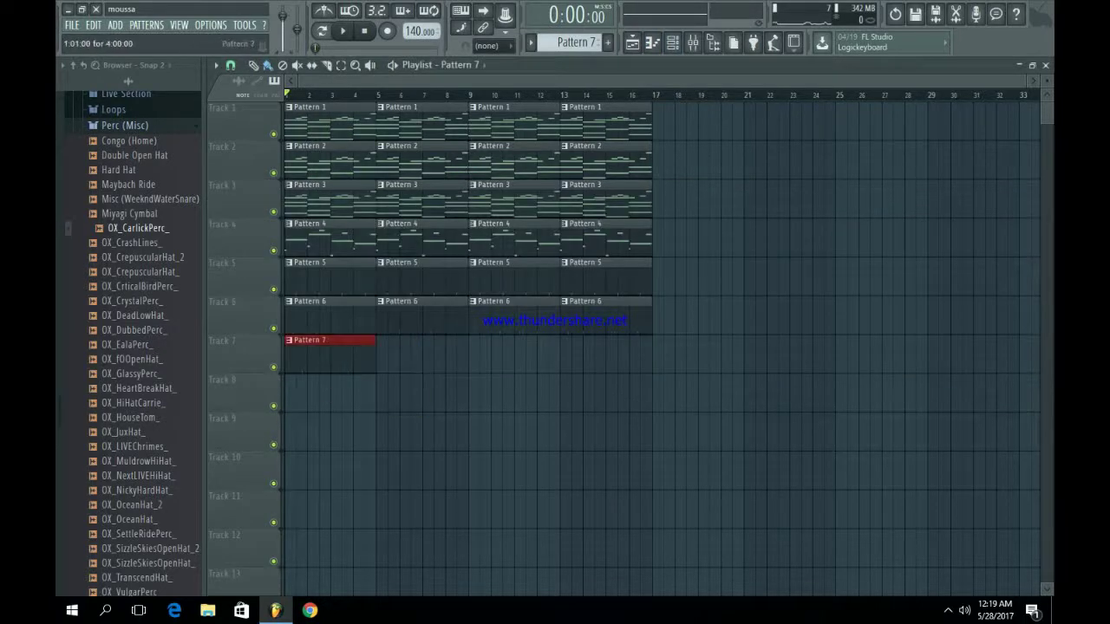
- Repeat the Pattern 7 clip three more times along Track 7 through bar 16 and play the arrangement
key("ctrl+b")
key("ctrl+b")
key("ctrl+b")
key("ctrl+d")
key("space")
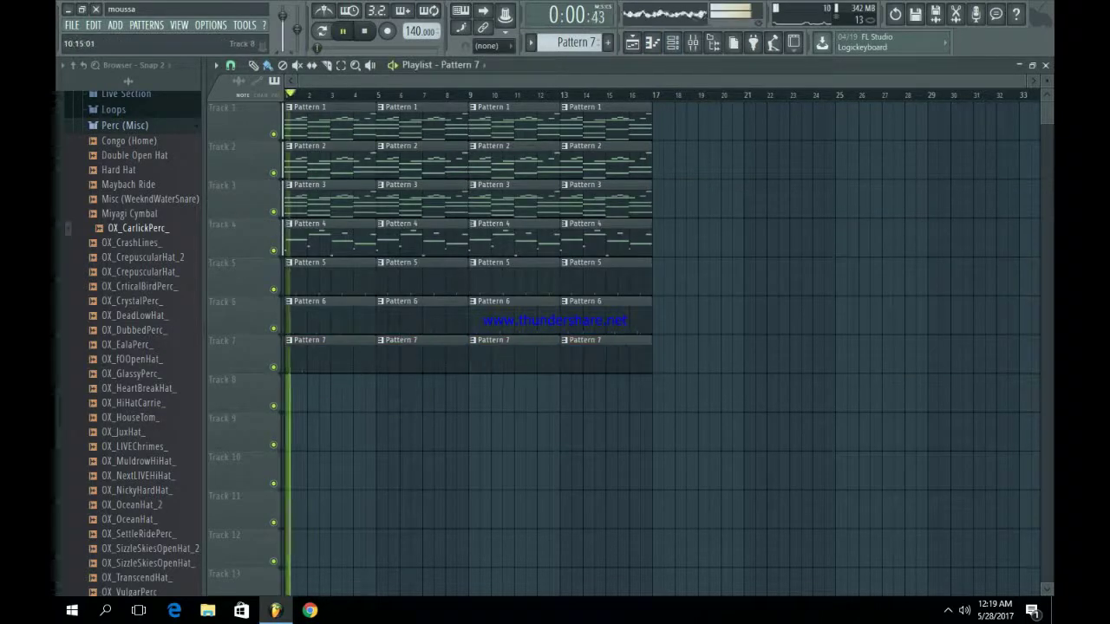
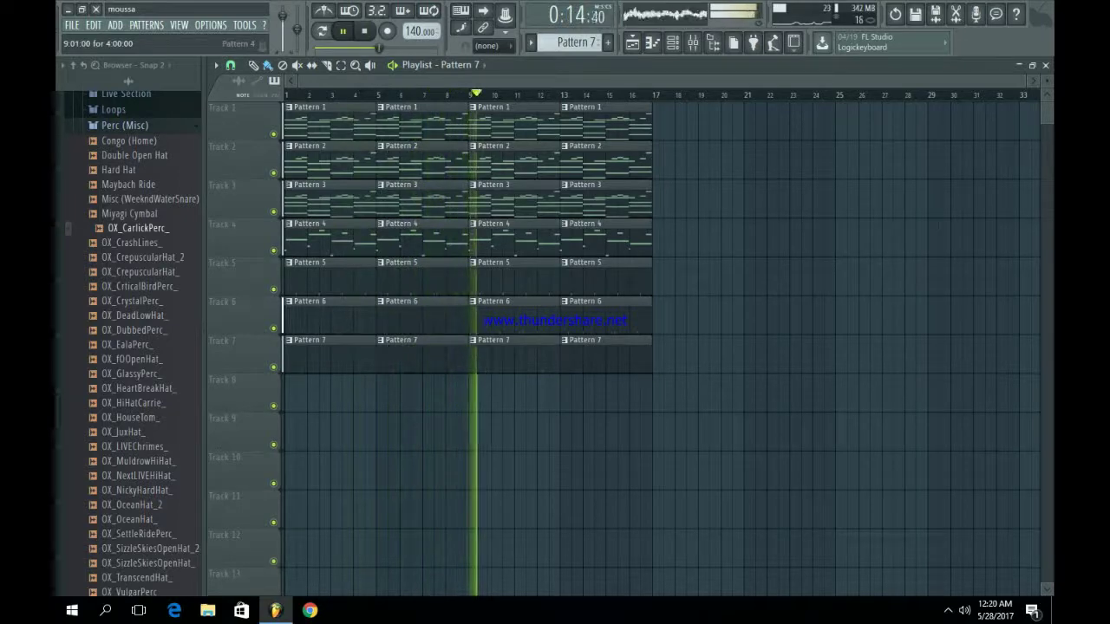
- Shift the channel rack so the channels' pan and volume knobs show, and stop playback
key("F6")
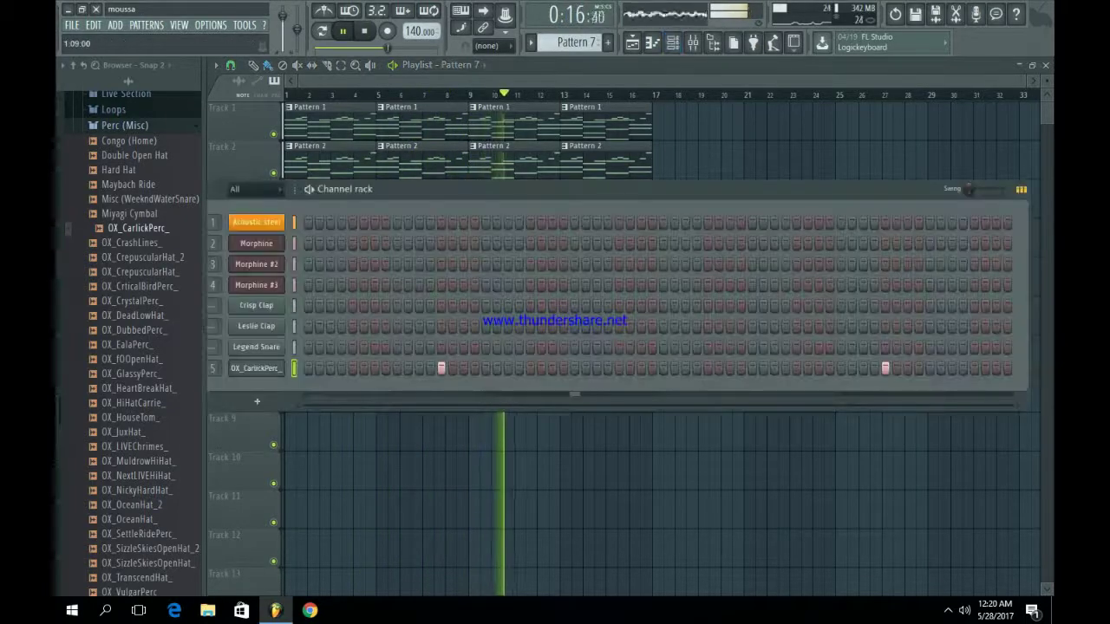
left_click_drag(390, 188, 481, 189)
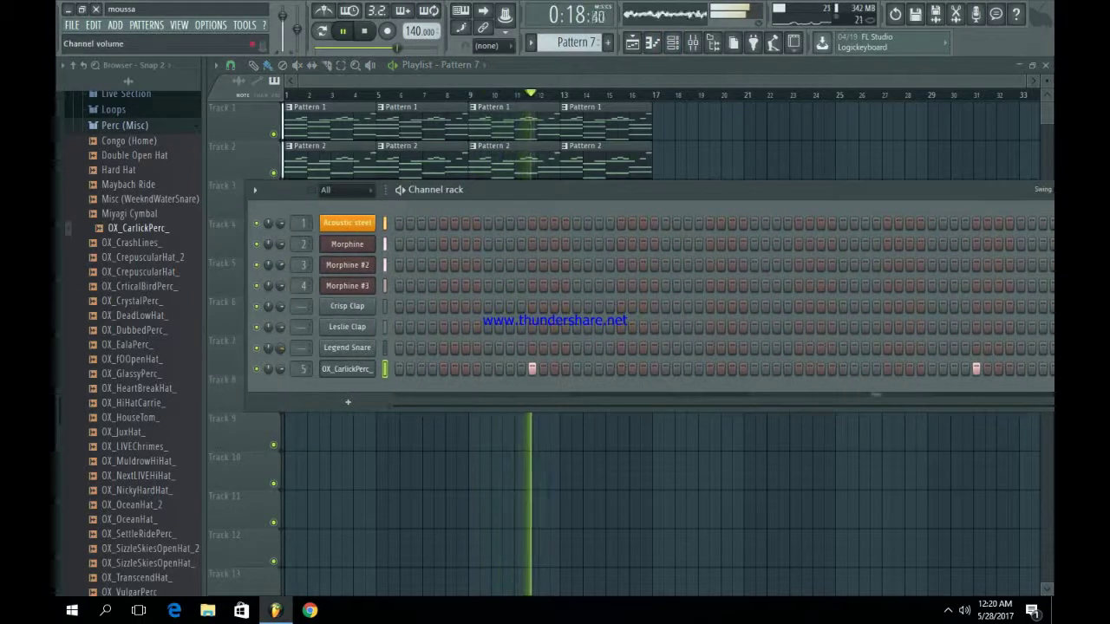
key("F6")
key("space")
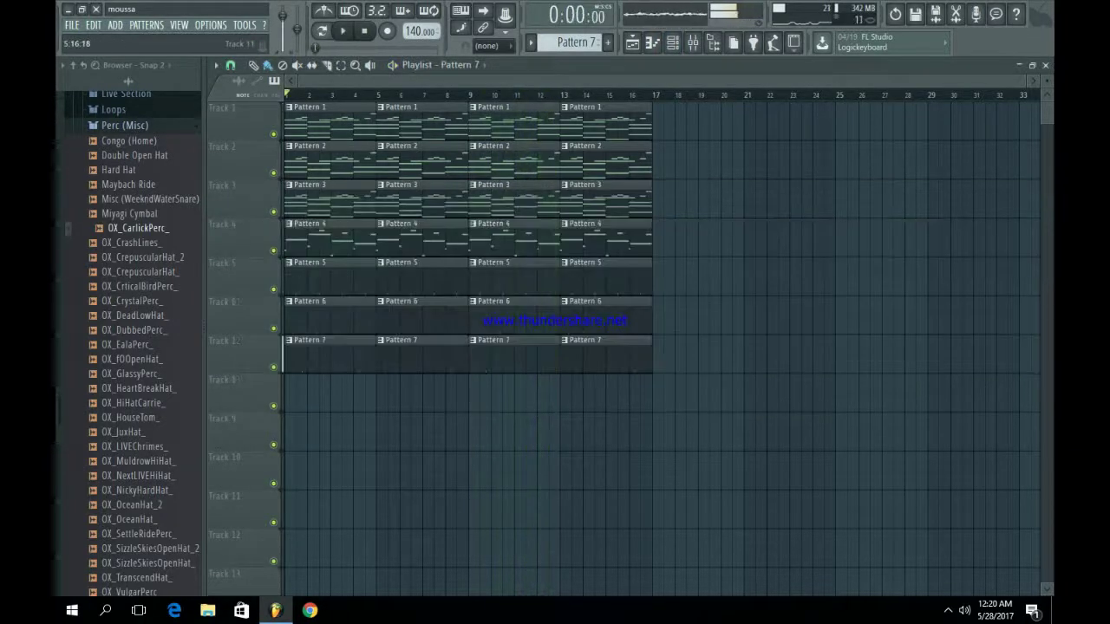
- Audition samples in the OVO Drum Kit's Hihats (Open-Closed) folder and open Click Clack HiHat in a new sampler channel
scroll(130, 347, "up", 4)
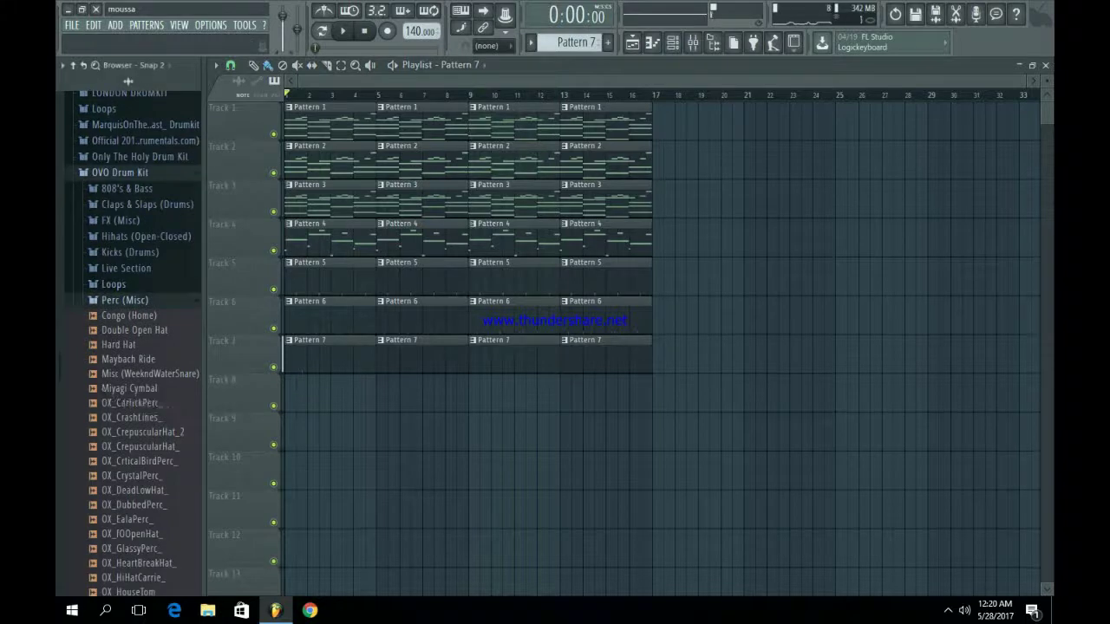
left_click(124, 300)
left_click(130, 252)
left_click(146, 208)
left_click(135, 238)
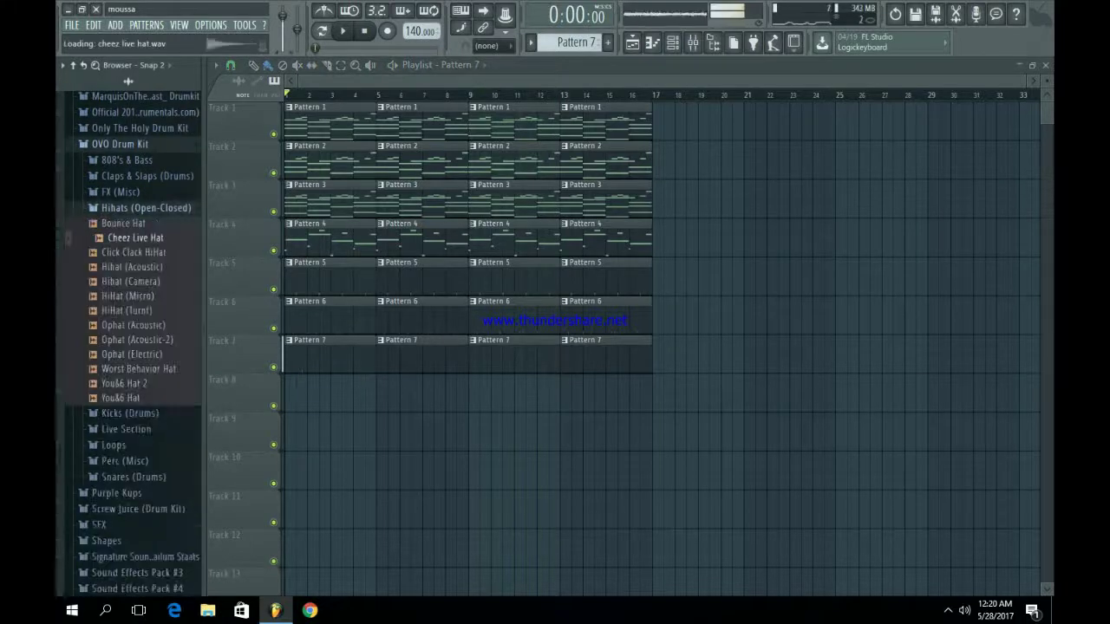
left_click(137, 281)
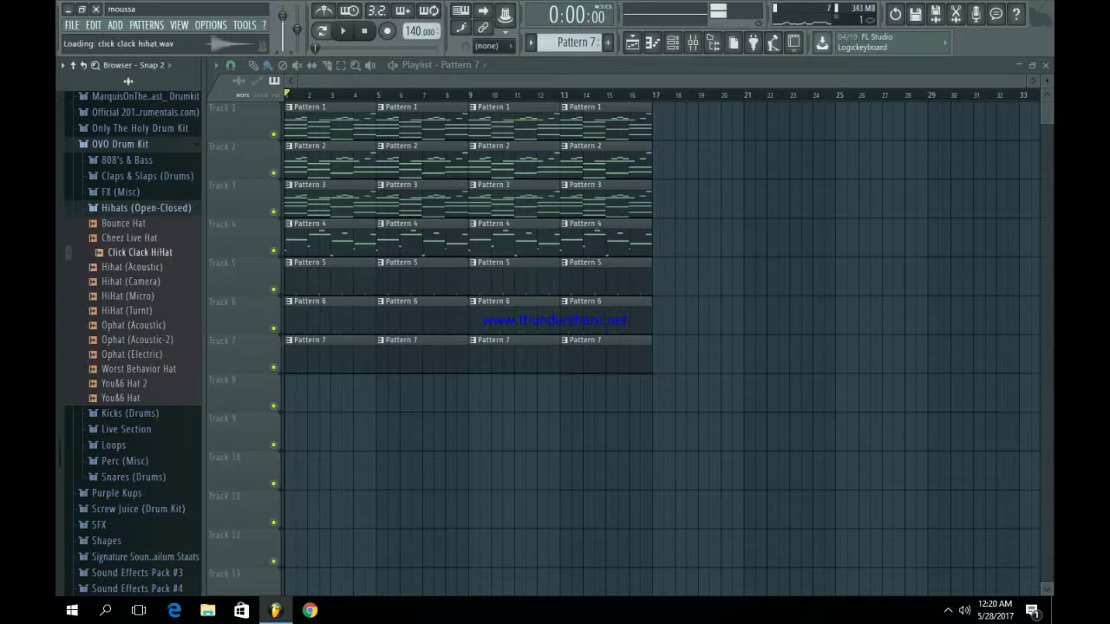
right_click(165, 251)
left_click(216, 265)
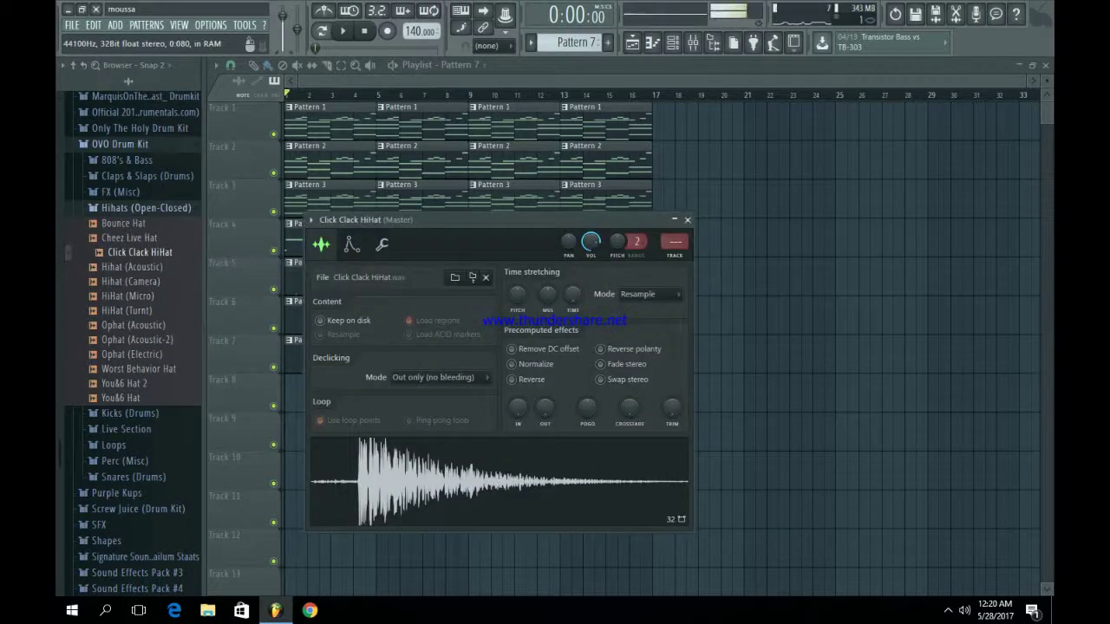
key("Escape")
key("super")
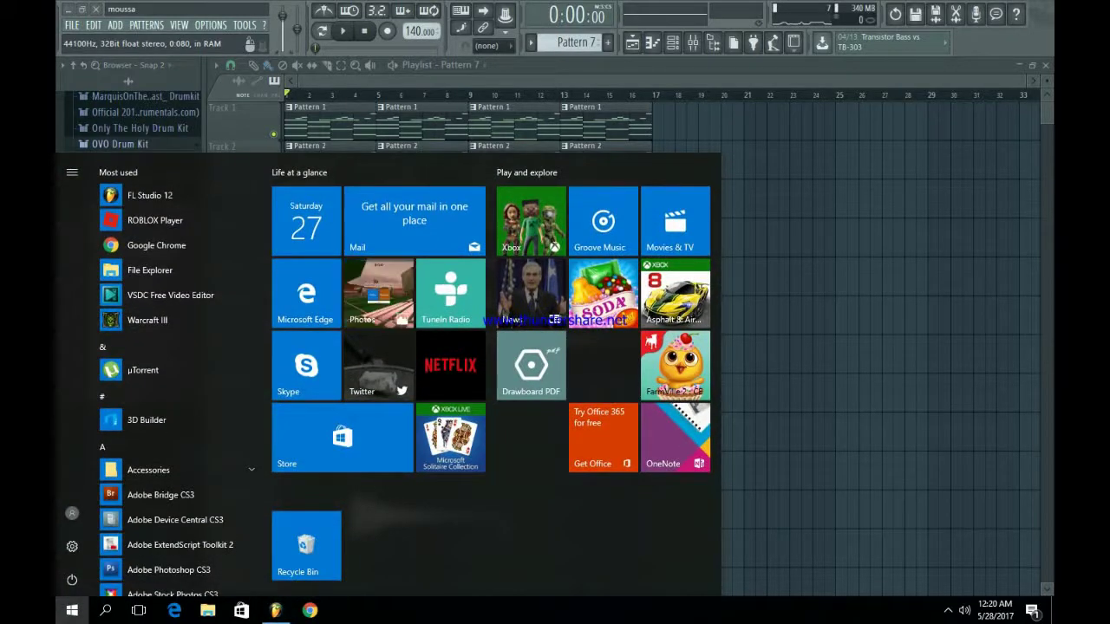
key("Escape")
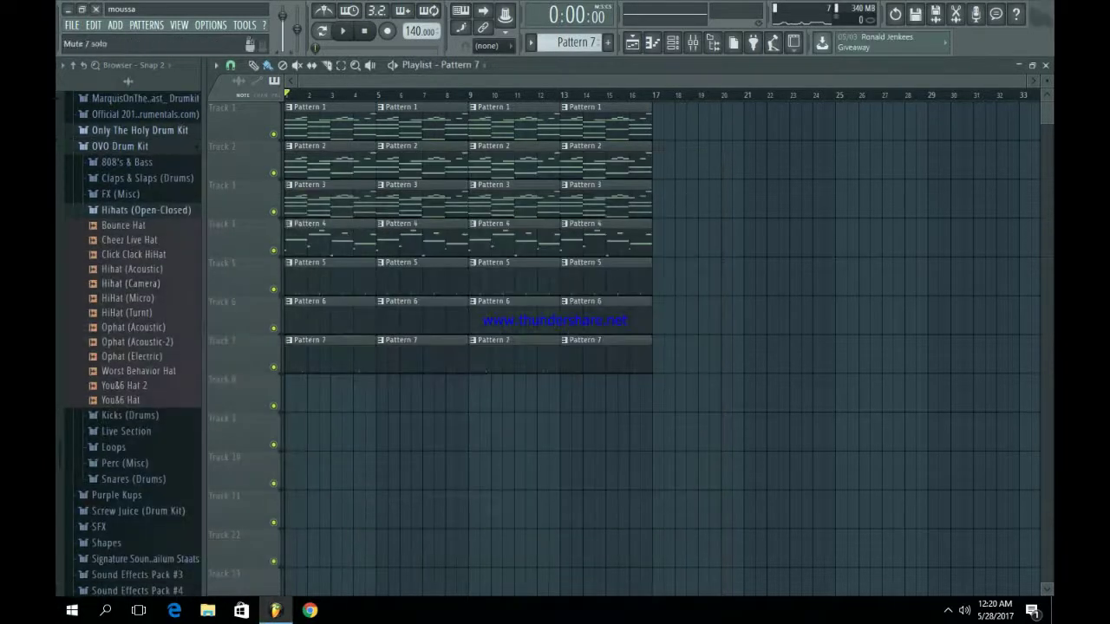
- Audition other hi-hats, create Pattern 8 and replace the Click Clack HiHat channel's sample with You&6 Hat 2
key("F6")
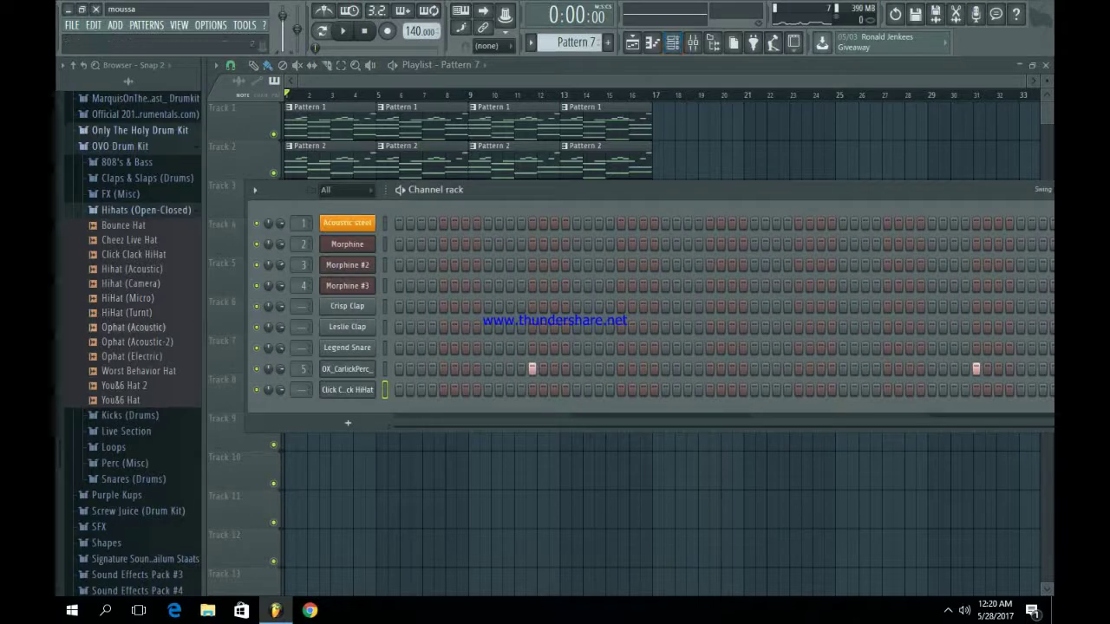
left_click(133, 312)
left_click(135, 239)
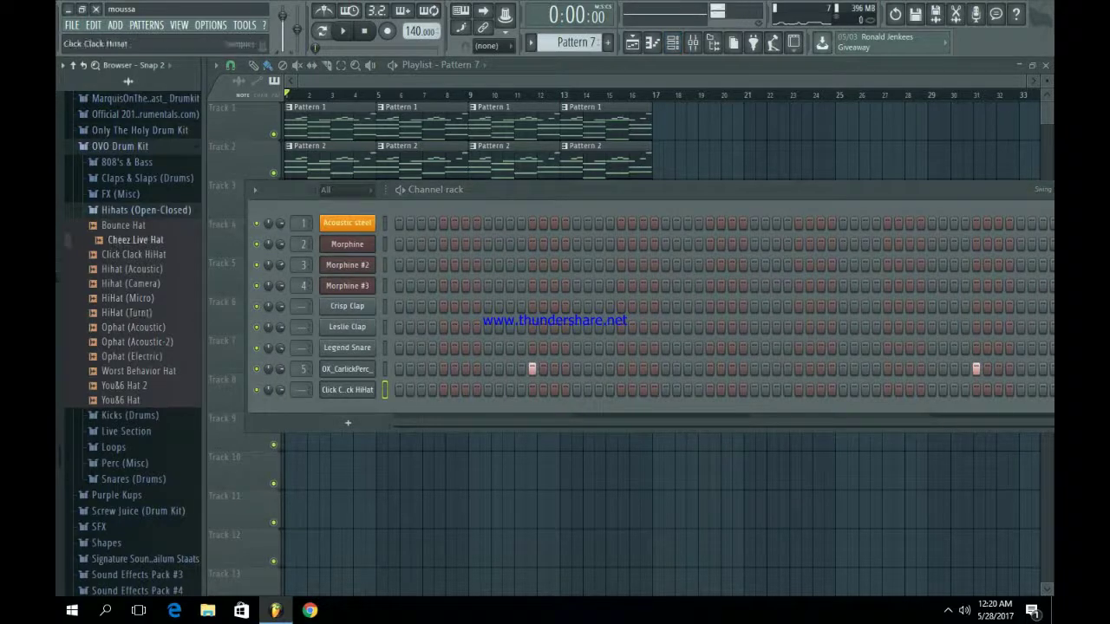
key("F4")
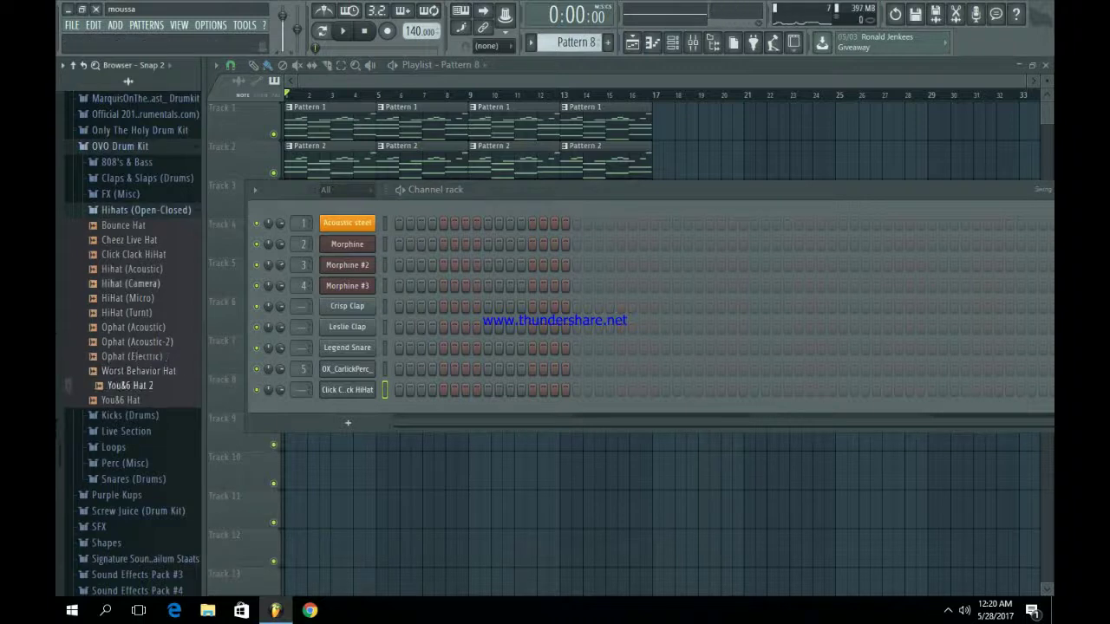
left_click_drag(356, 391, 373, 389)
- Fill every 2 steps of the You&6 Hat 2 channel, place the Pattern 8 clip at the start of Track 8 and play the arrangement
right_click(377, 387)
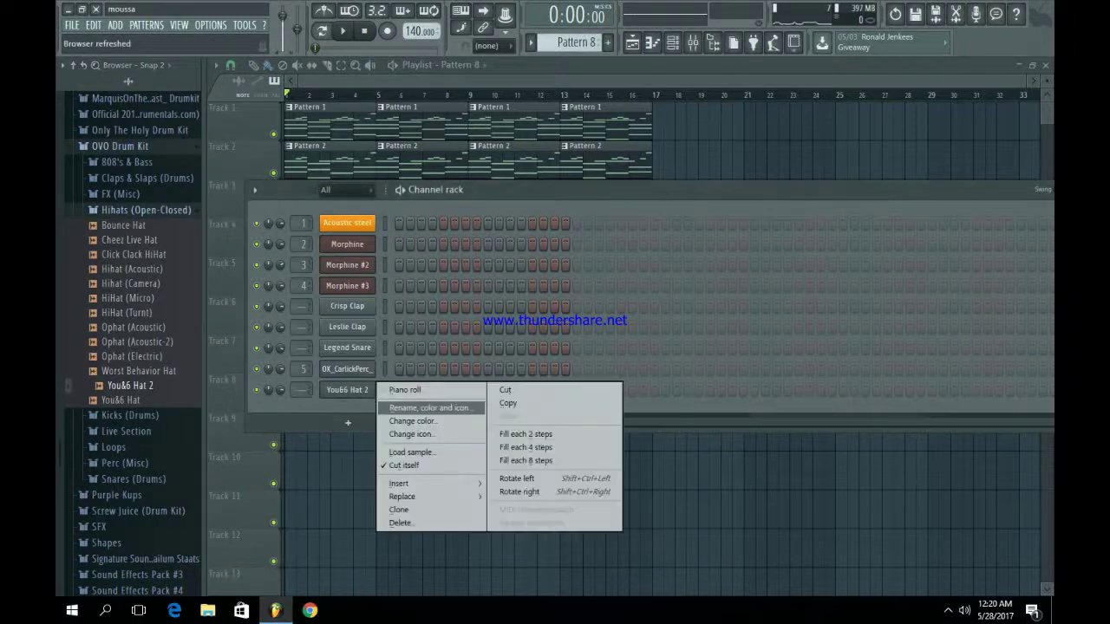
left_click(525, 434)
key("F6")
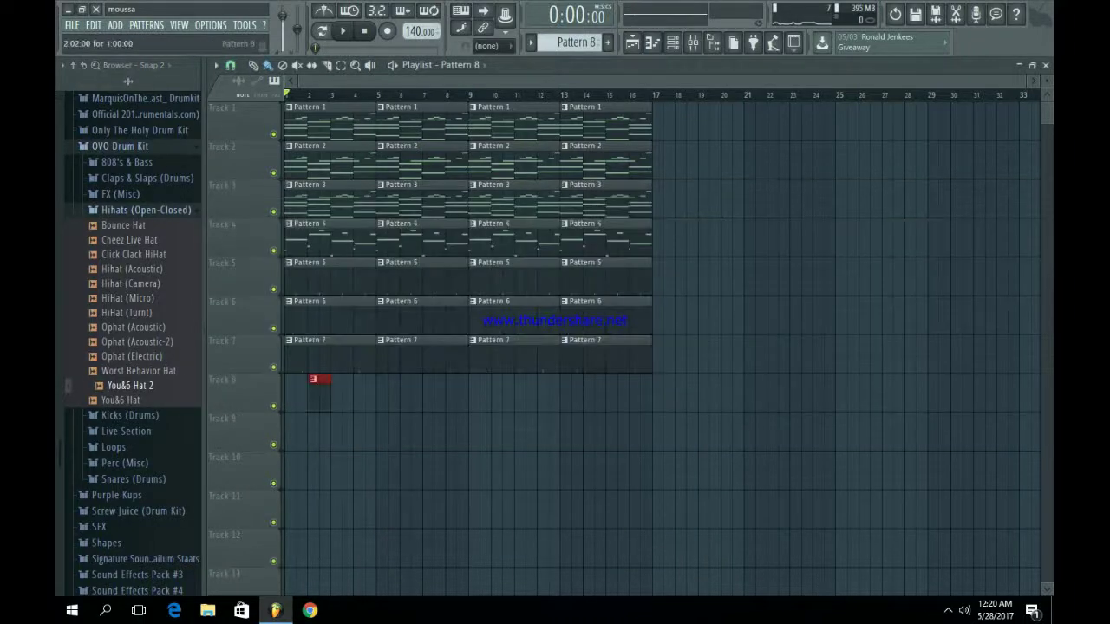
key("space")
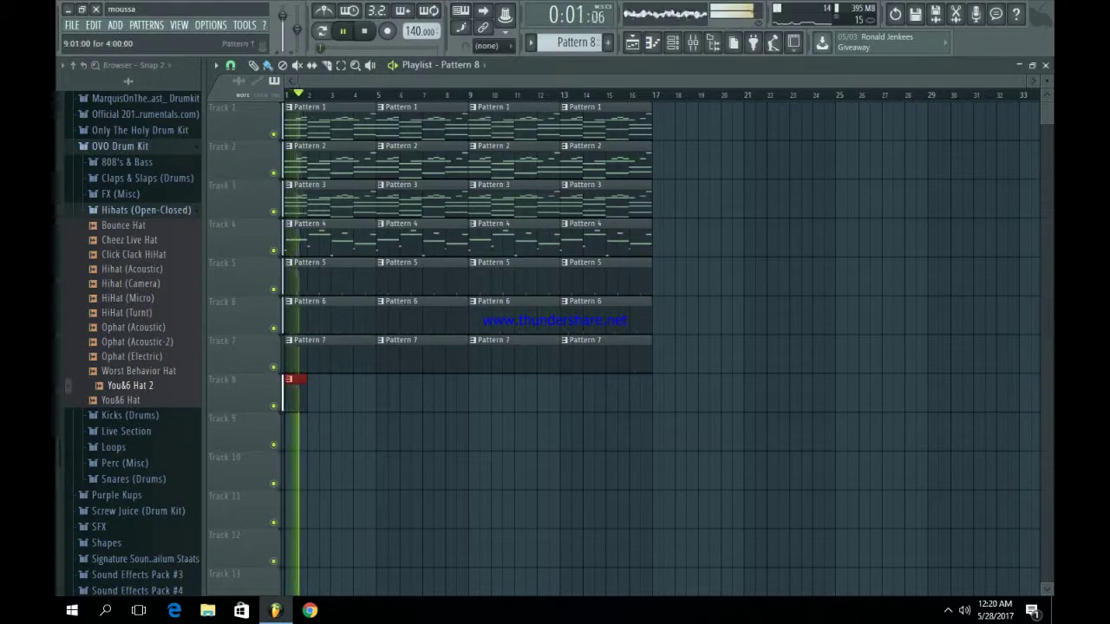
key("space")
- Open the You&6 Hat 2 channel's notes in the piano roll and repeat the one-bar hi-hat pattern through bar 4
key("F6")
right_click(371, 388)
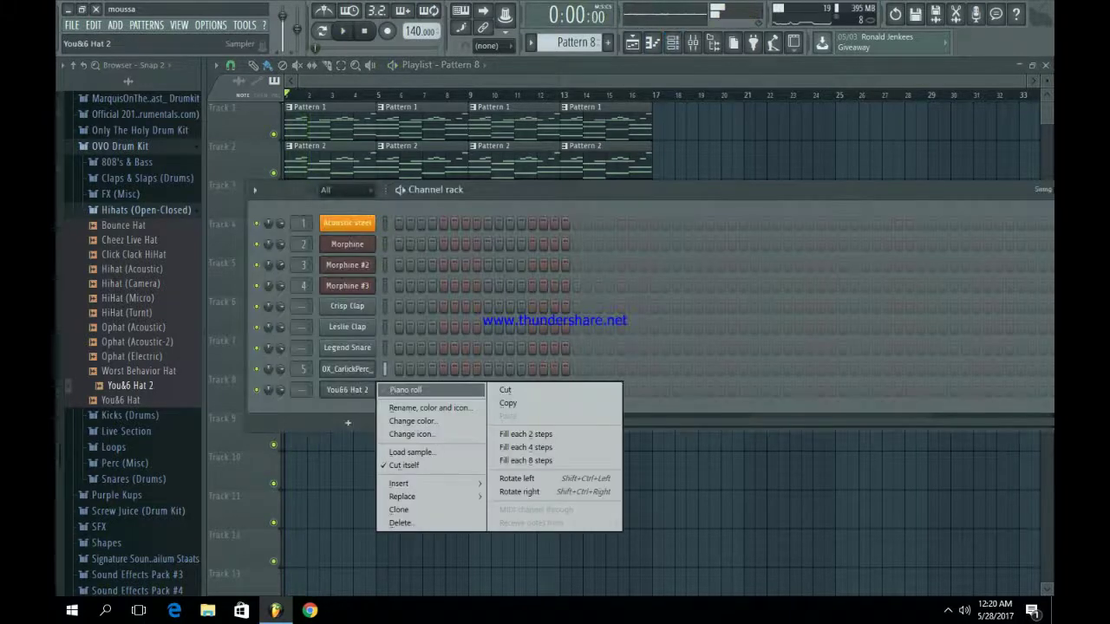
left_click(414, 390)
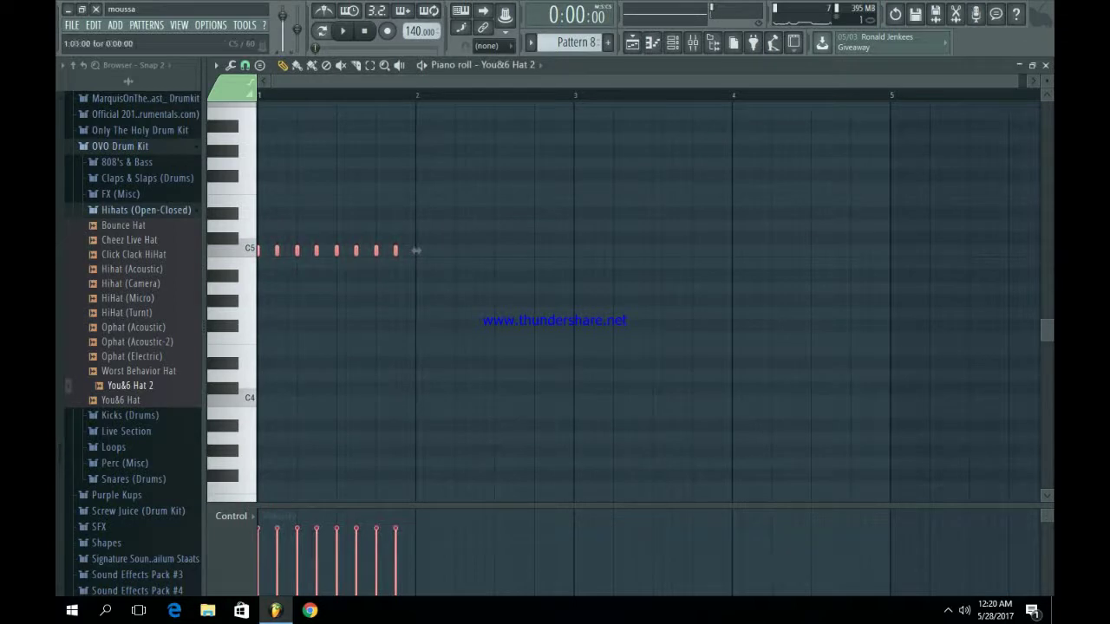
key("ctrl+b")
left_click_drag(564, 250, 889, 251)
key("ctrl+a")
key("ctrl+d")
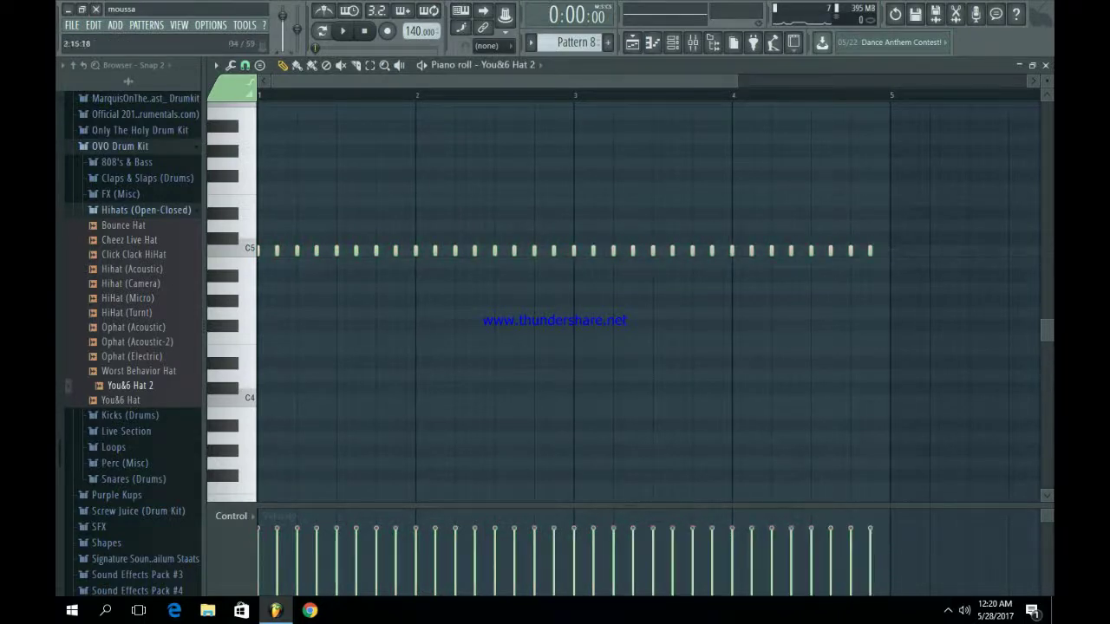
- Enlarge the velocity lane, insert extra hi-hat hits in bar 2 and at the start of bar 3, and make bar 3's opening velocities rise
left_click_drag(572, 505, 572, 323)
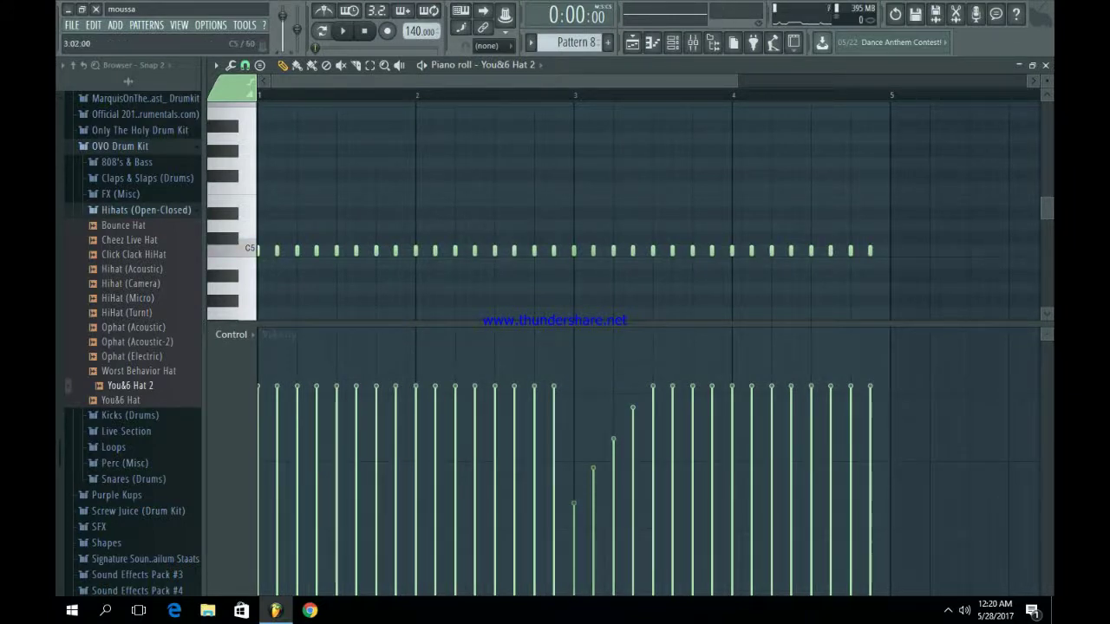
left_click(602, 251)
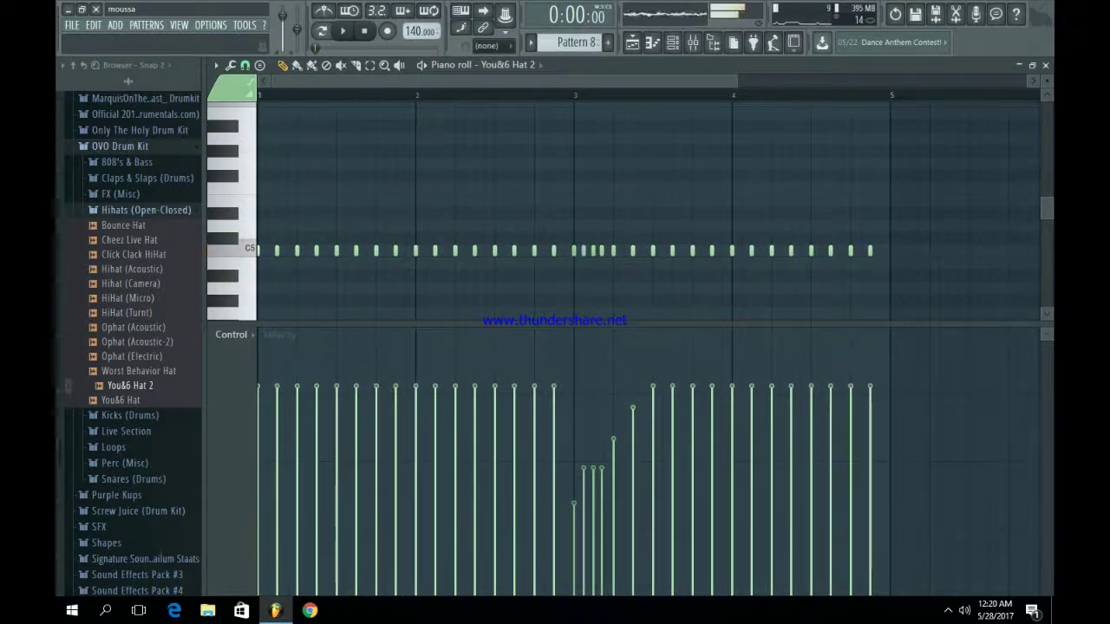
left_click_drag(739, 80, 482, 81)
scroll(649, 208, "right", 3)
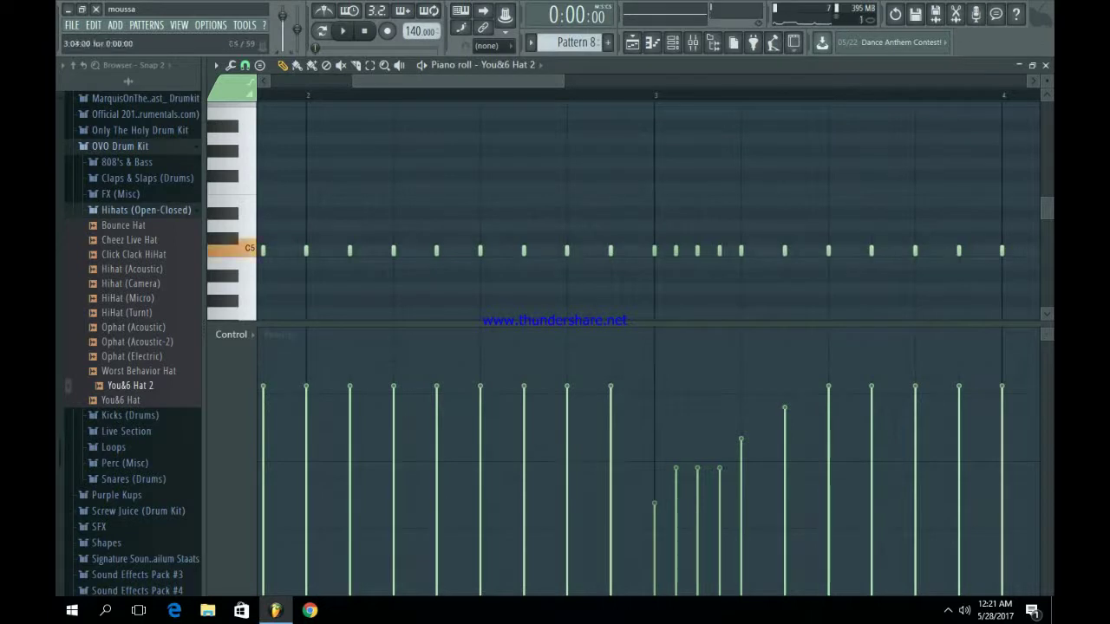
left_click_drag(352, 81, 260, 81)
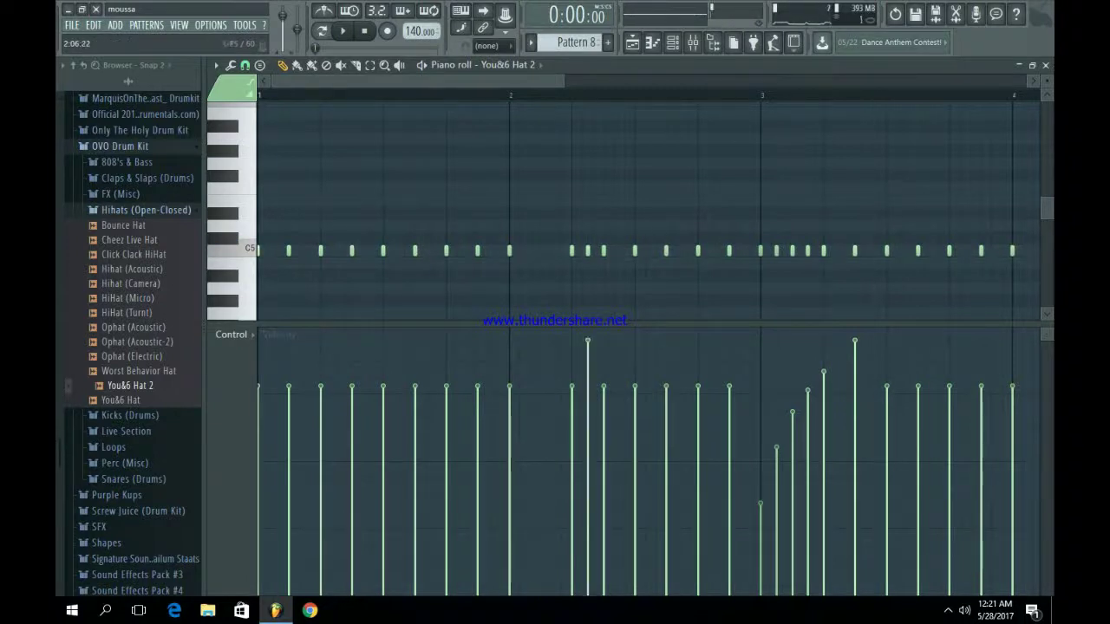
- Play the hi-hat pattern, put a longer C5 note at the end of bar 4 and chop it into a fast roll
key("space")
key("Page_Up")
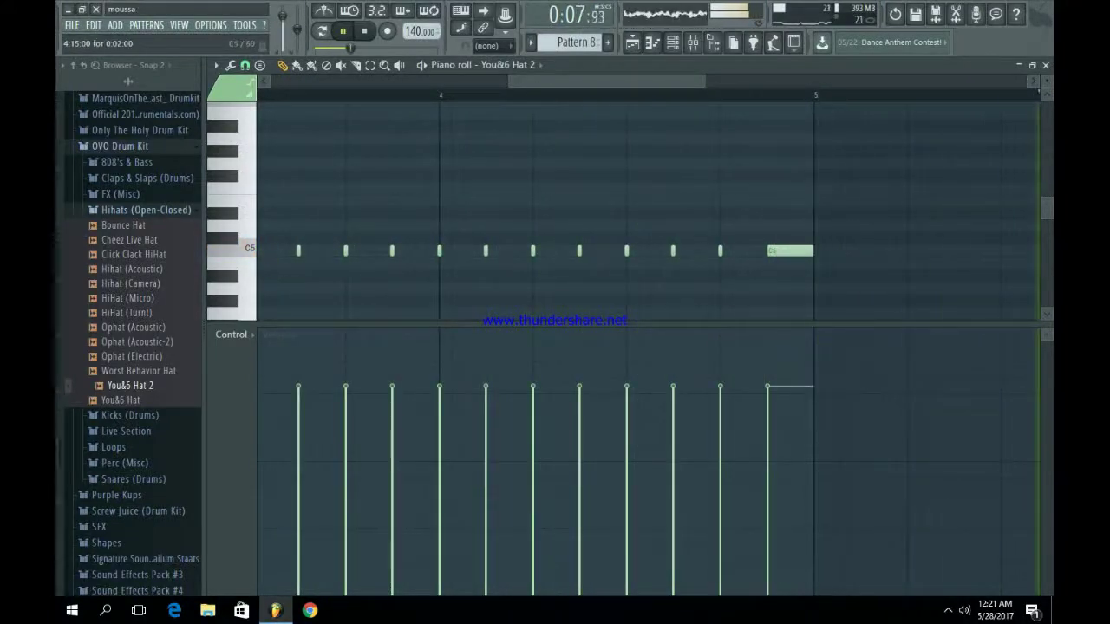
key("ctrl+u")
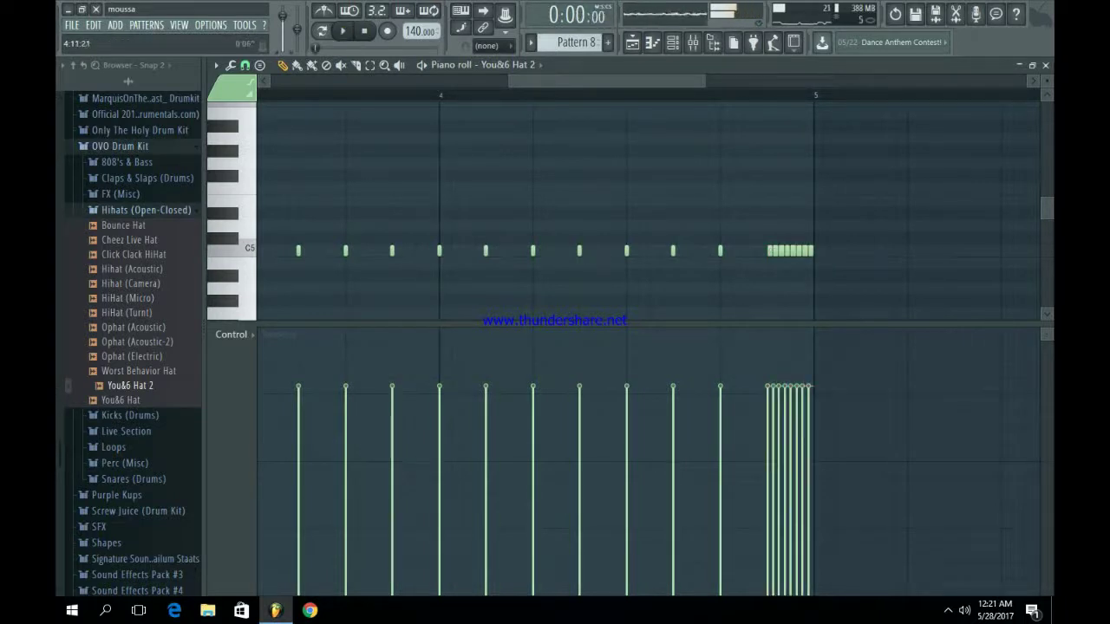
- Return to the playlist and repeat the four-bar Pattern 8 clip three more times along Track 8 through bar 16
left_click(633, 41)
left_click(329, 379)
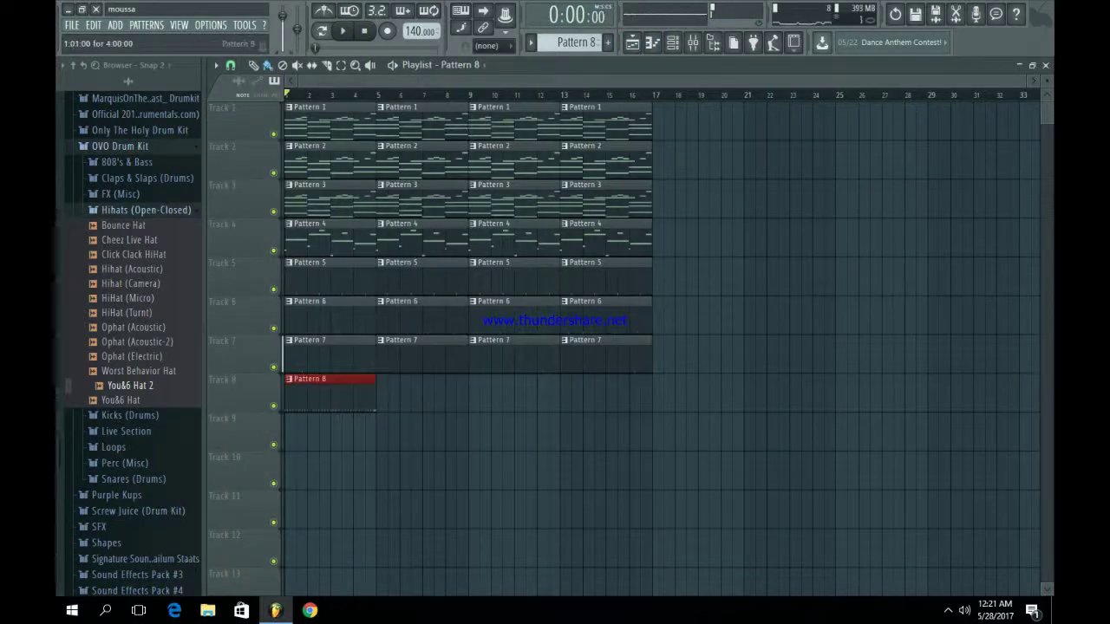
key("ctrl+b")
key("ctrl+b")
key("ctrl+b")
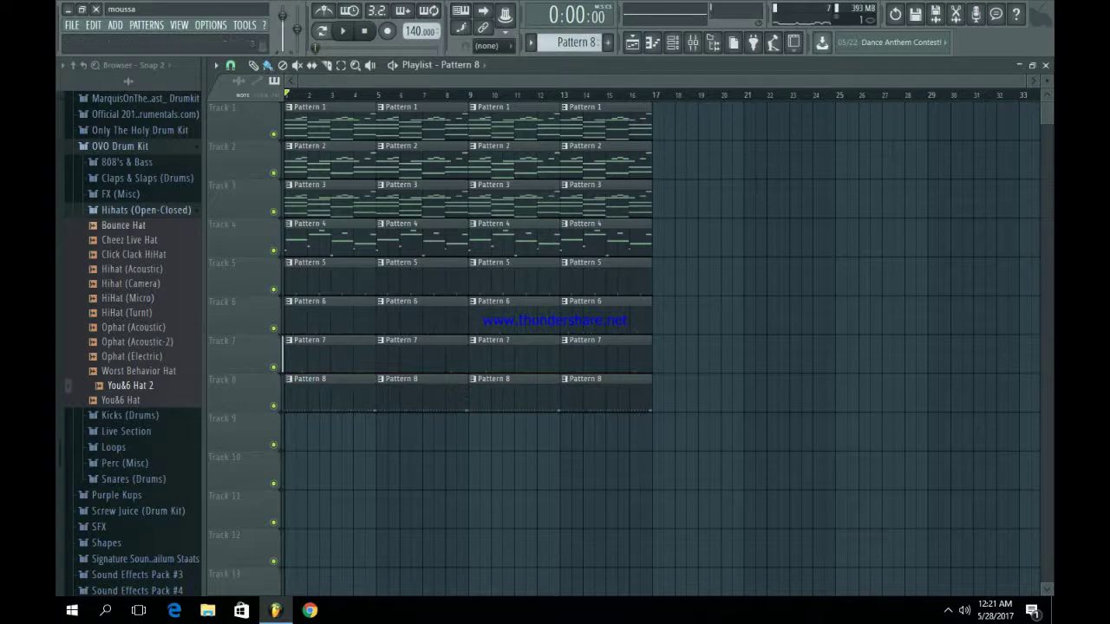
- Audition samples in the OVO Drum Kit's 808's & Bass folder and open ILove808 in a new sampler channel
left_click(126, 162)
left_click(124, 221)
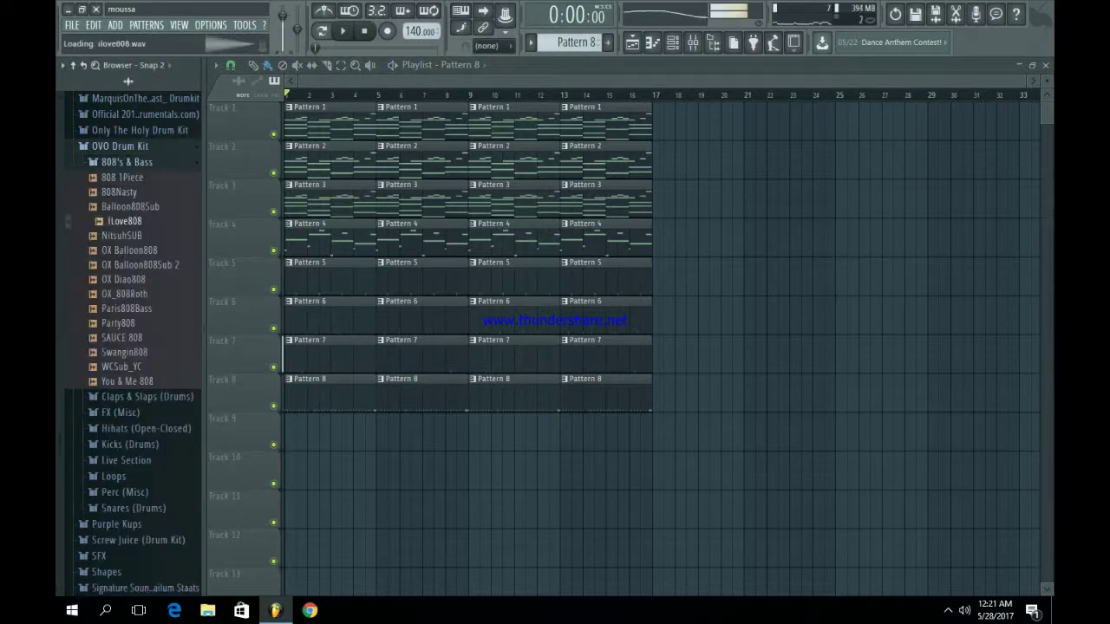
left_click(130, 249)
left_click(146, 264)
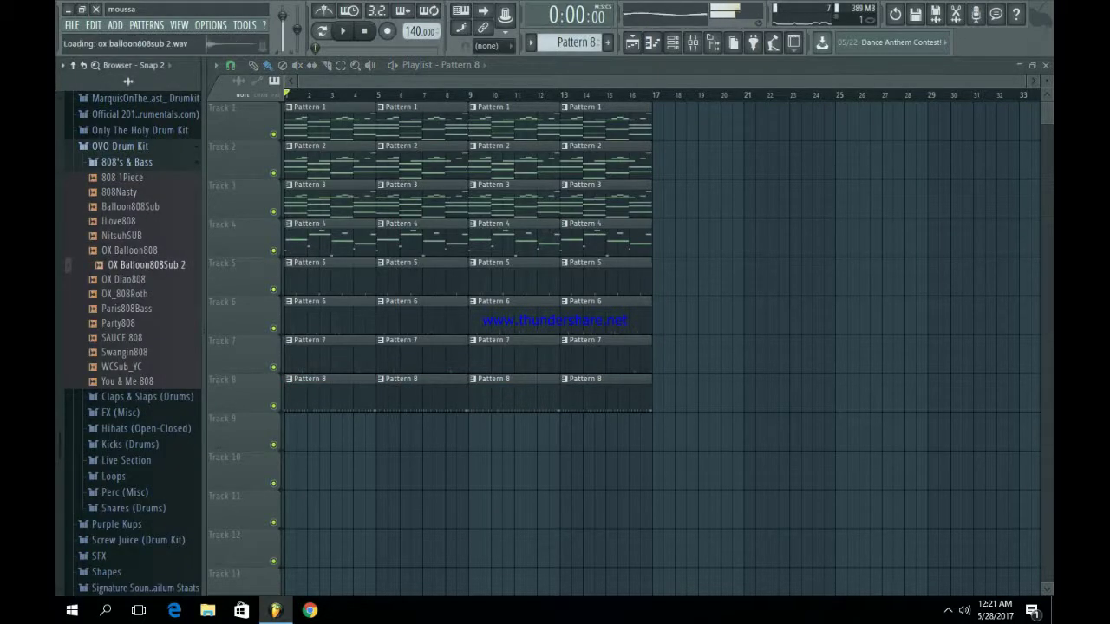
left_click(120, 191)
left_click(130, 207)
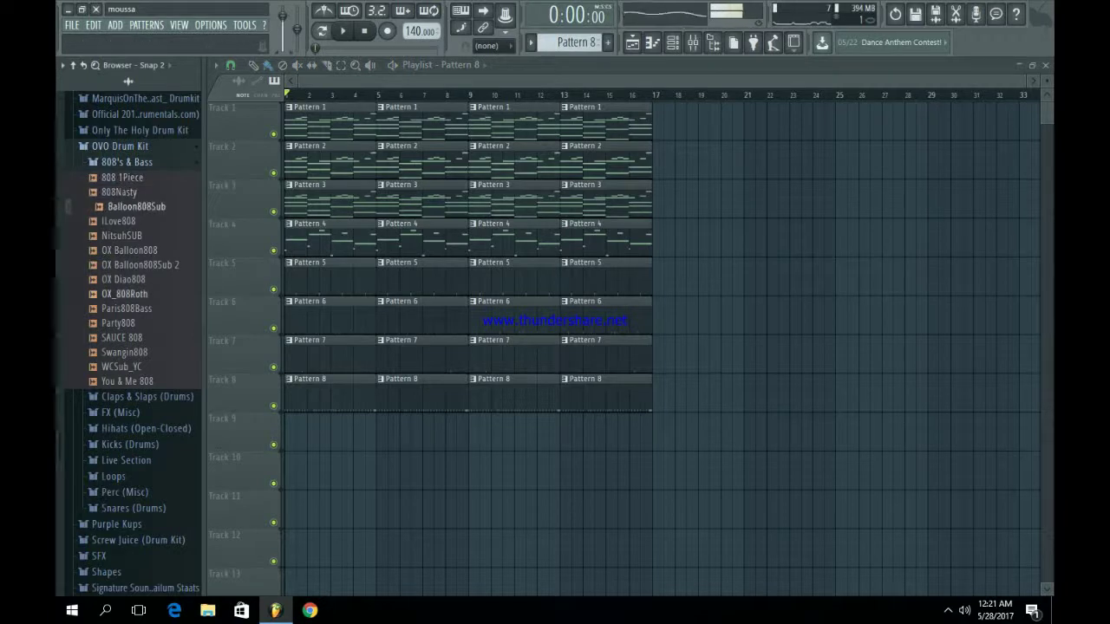
left_click(118, 322)
left_click(126, 337)
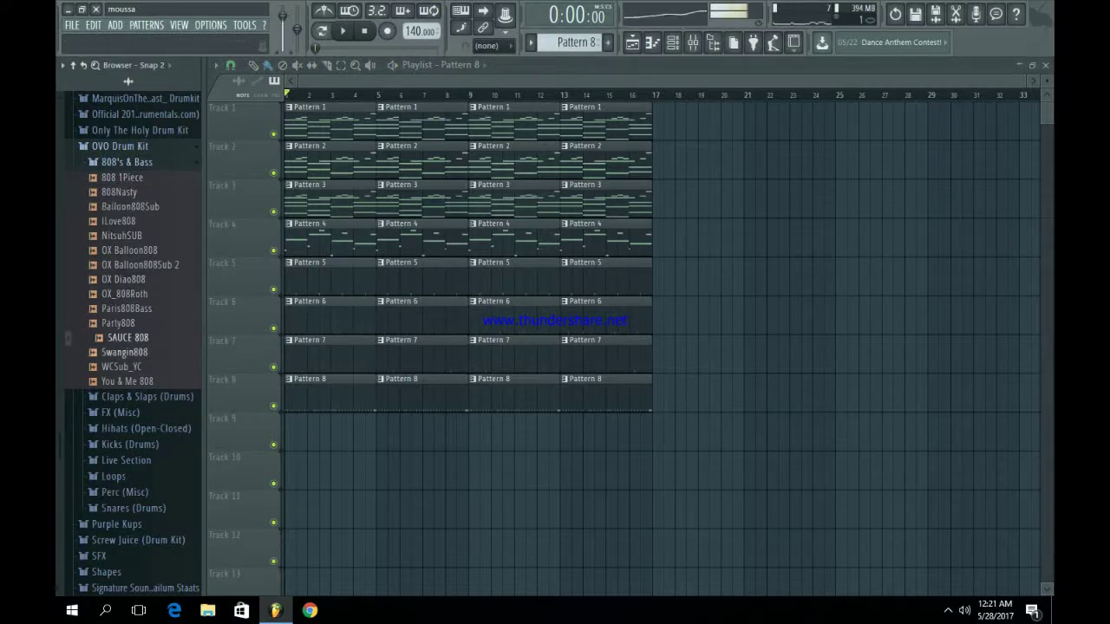
left_click(121, 235)
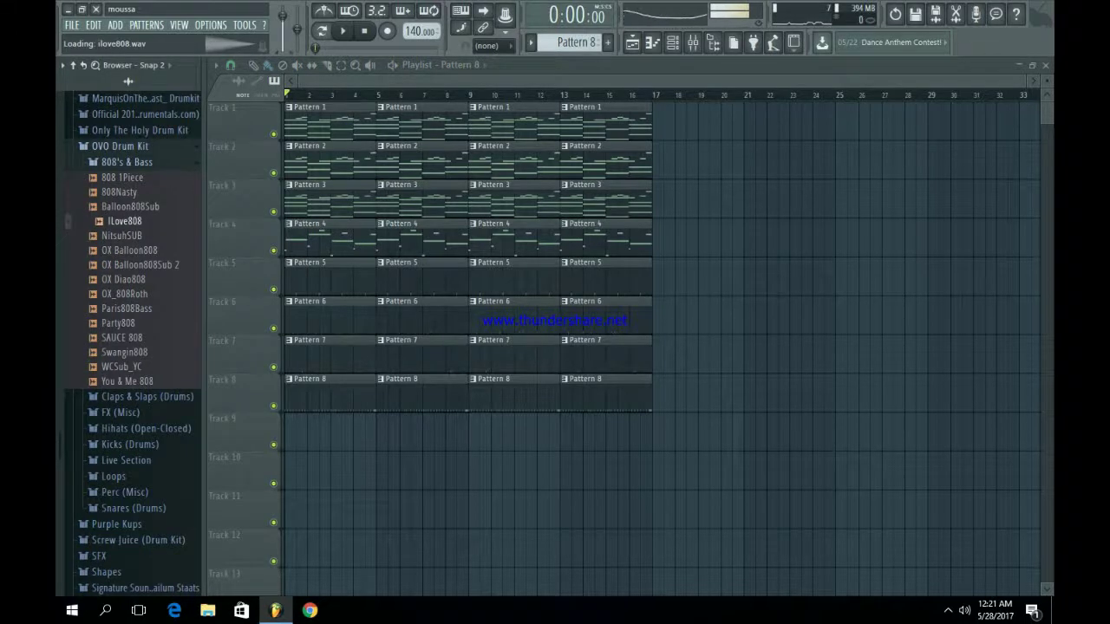
right_click(126, 217)
left_click(217, 234)
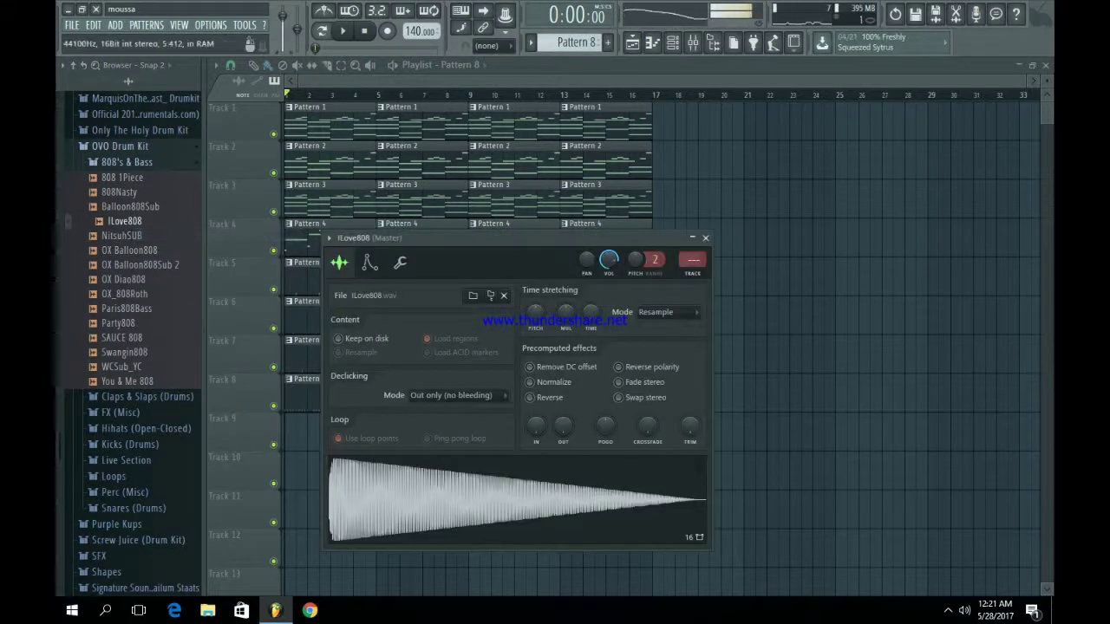
- Open the ILove808 sample in Edison, detect its pitch regions, zoom in on the first pitch marker and close the editor
right_click(417, 473)
left_click(436, 506)
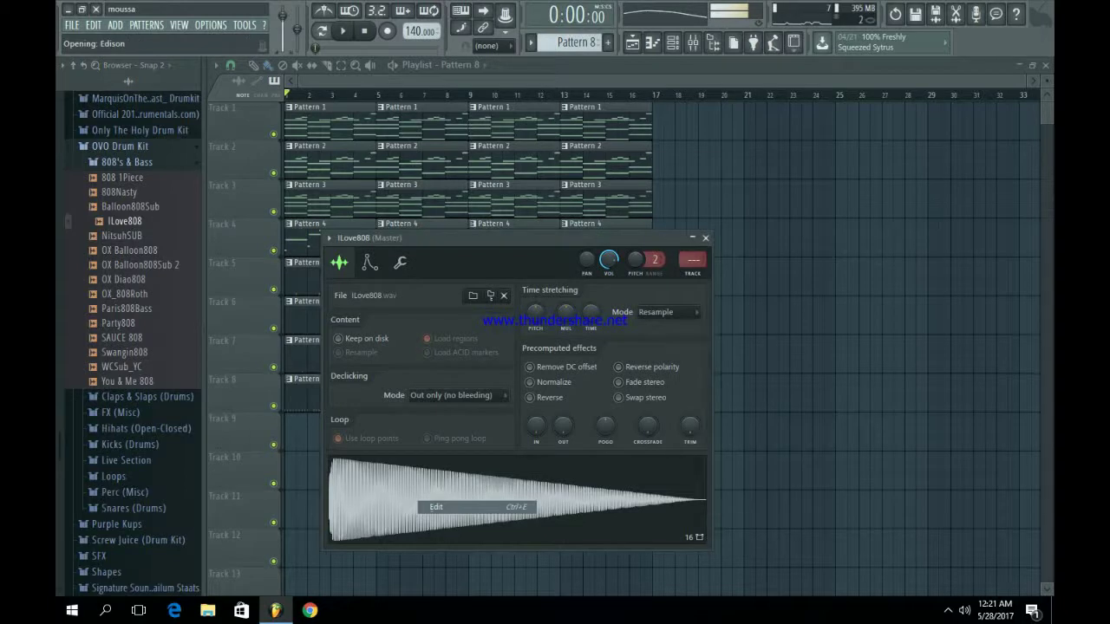
left_click(349, 224)
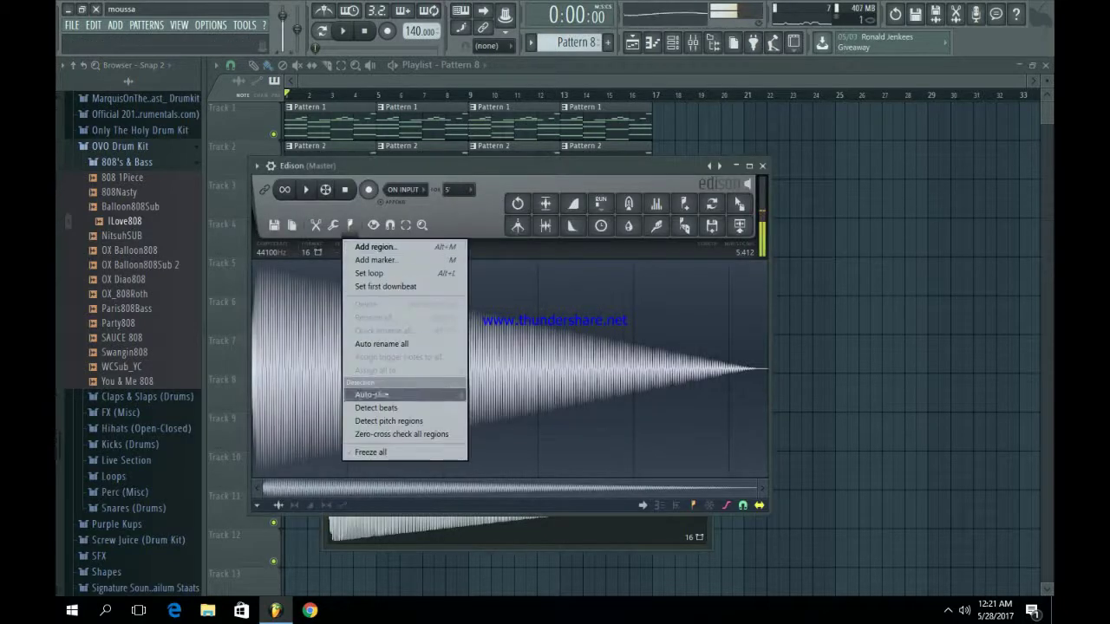
left_click(389, 421)
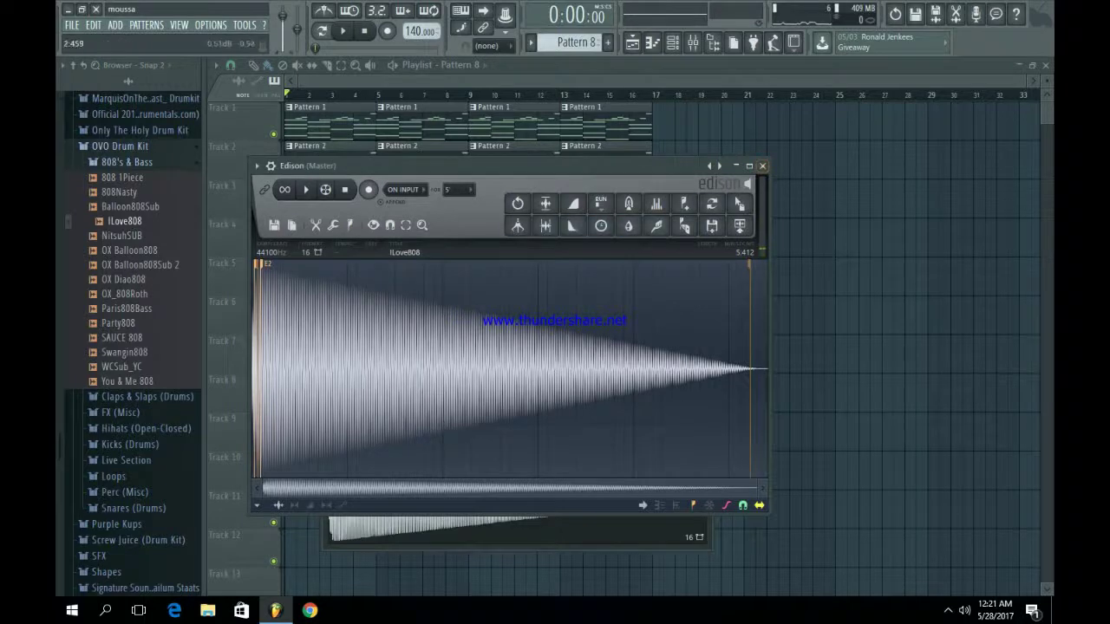
scroll(290, 369, "up", 5)
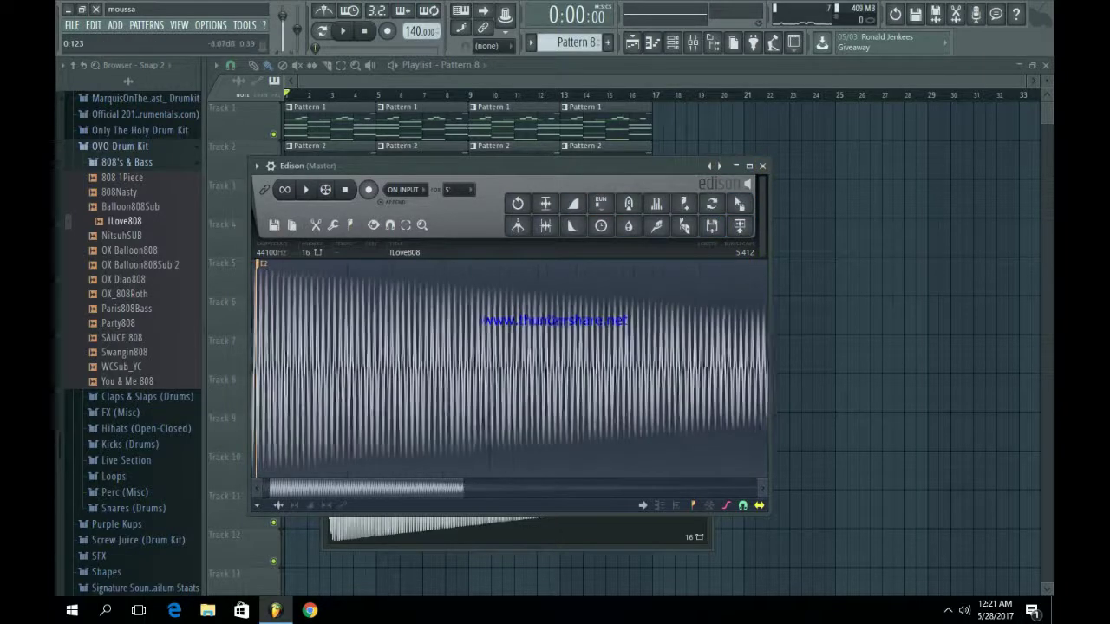
scroll(291, 369, "up", 3)
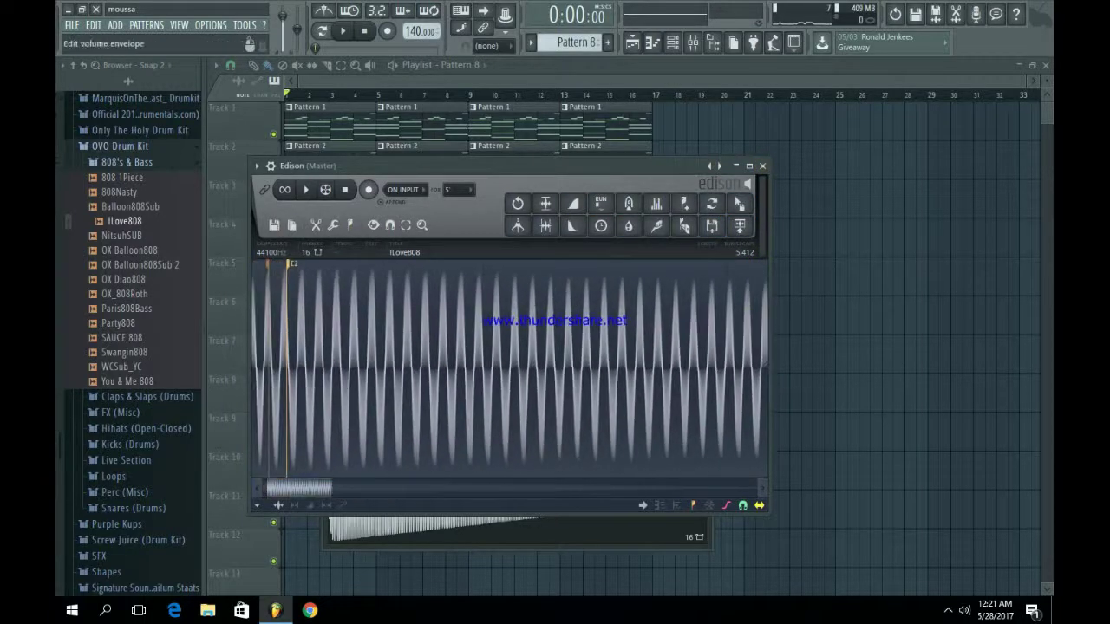
left_click(762, 165)
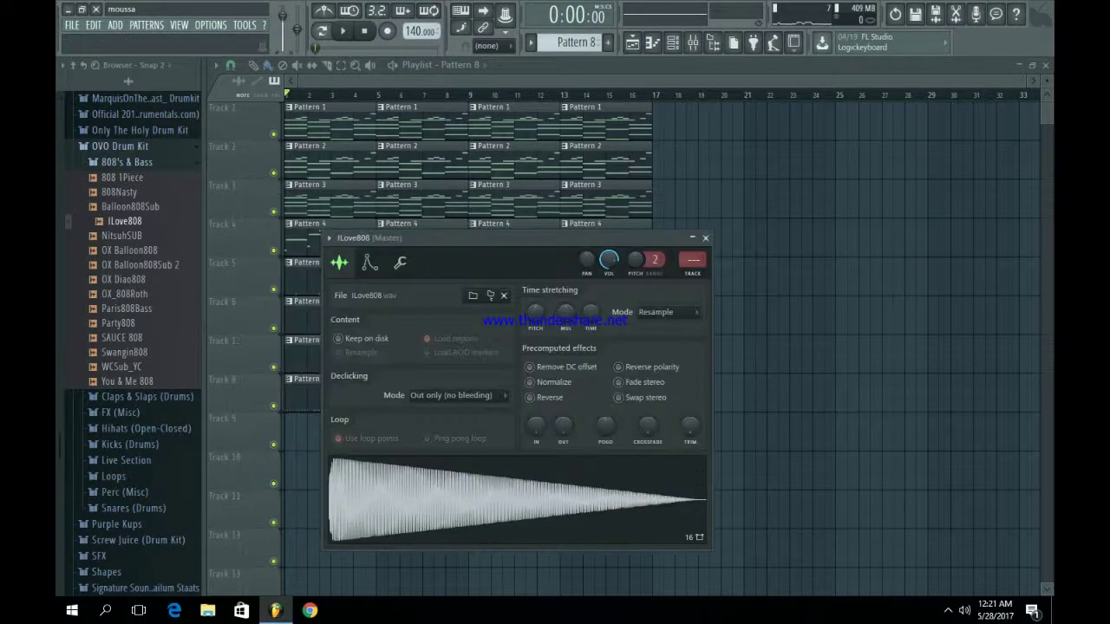
- Set the ILove808 channel's root note to G#4 and enable its volume envelope with full hold, then close its settings
left_click(399, 262)
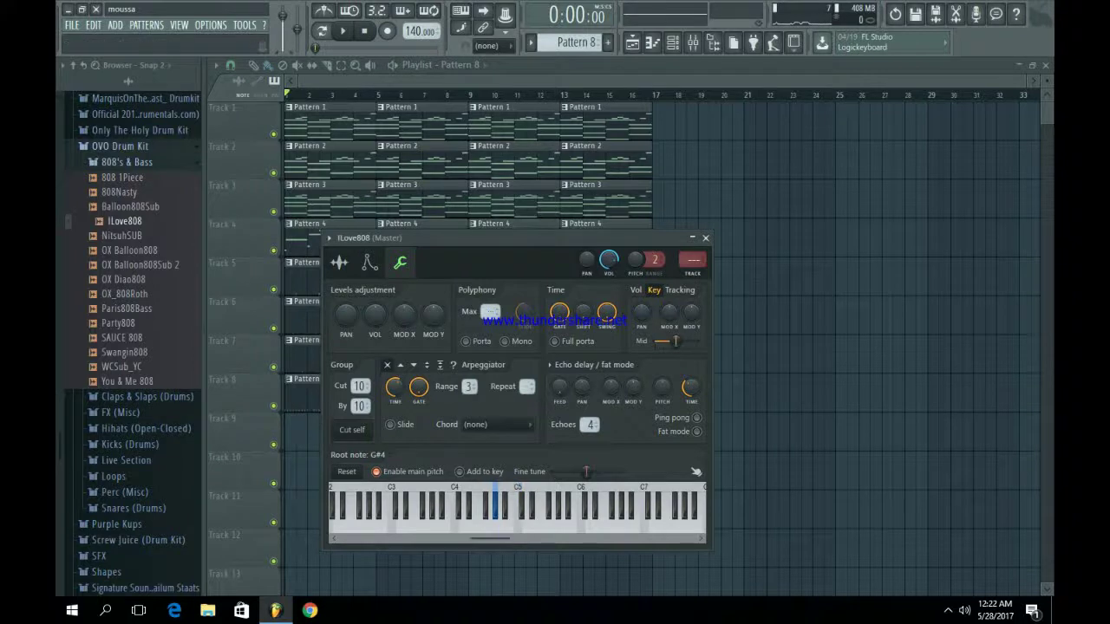
left_click(370, 262)
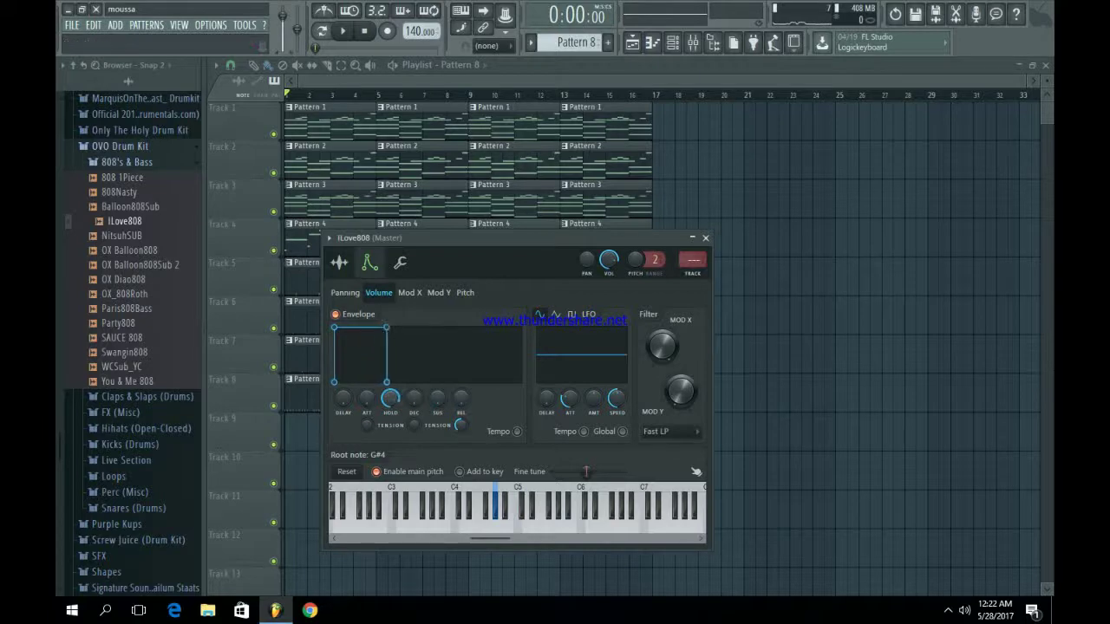
left_click(705, 237)
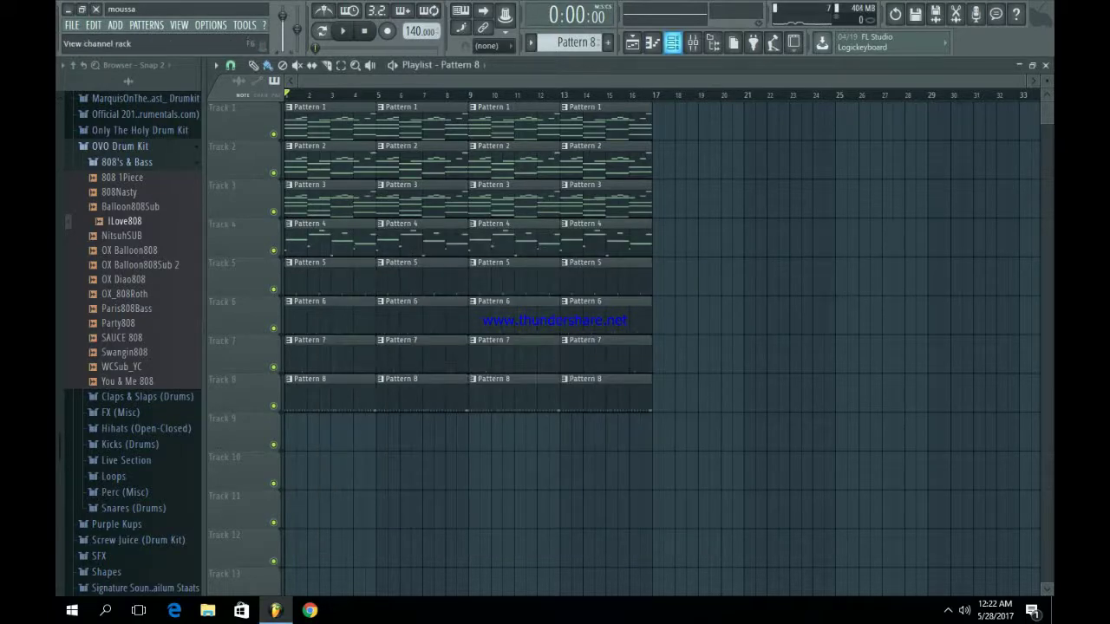
- Switch to Pattern 1 and view all four bars of the Acoustic steel notes in the piano roll
left_click(673, 41)
scroll(576, 42, "up", 7)
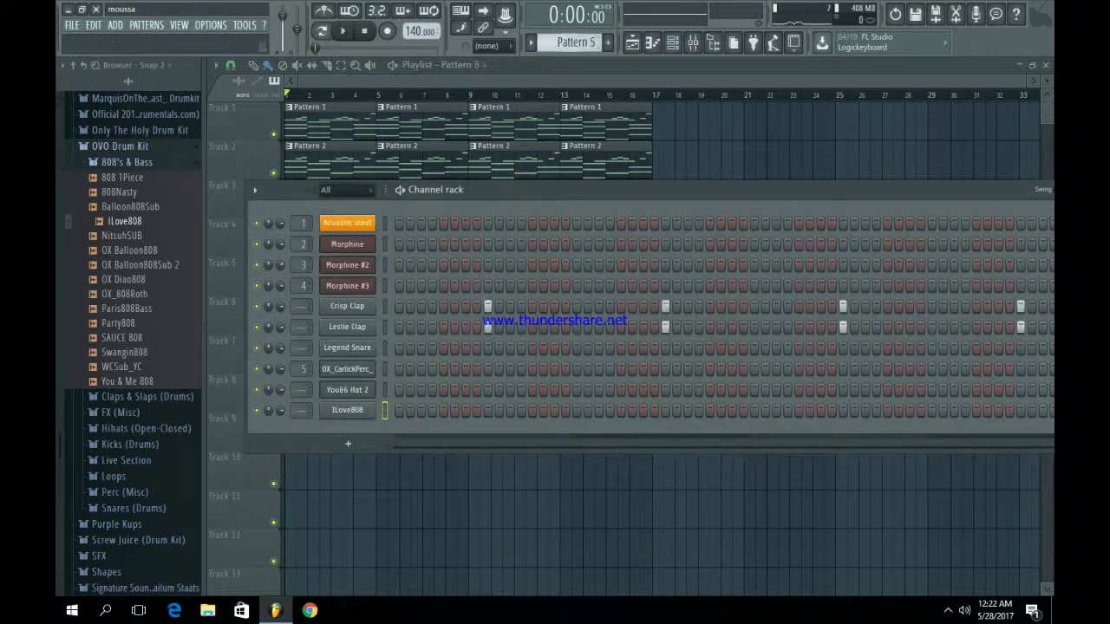
key("F7")
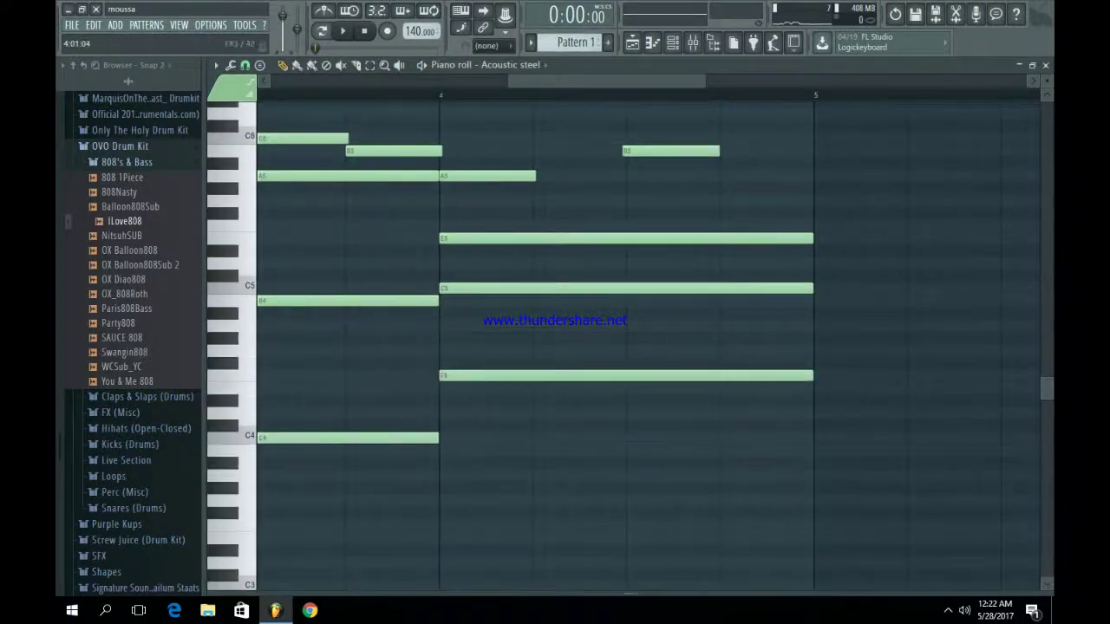
scroll(649, 347, "left", 6)
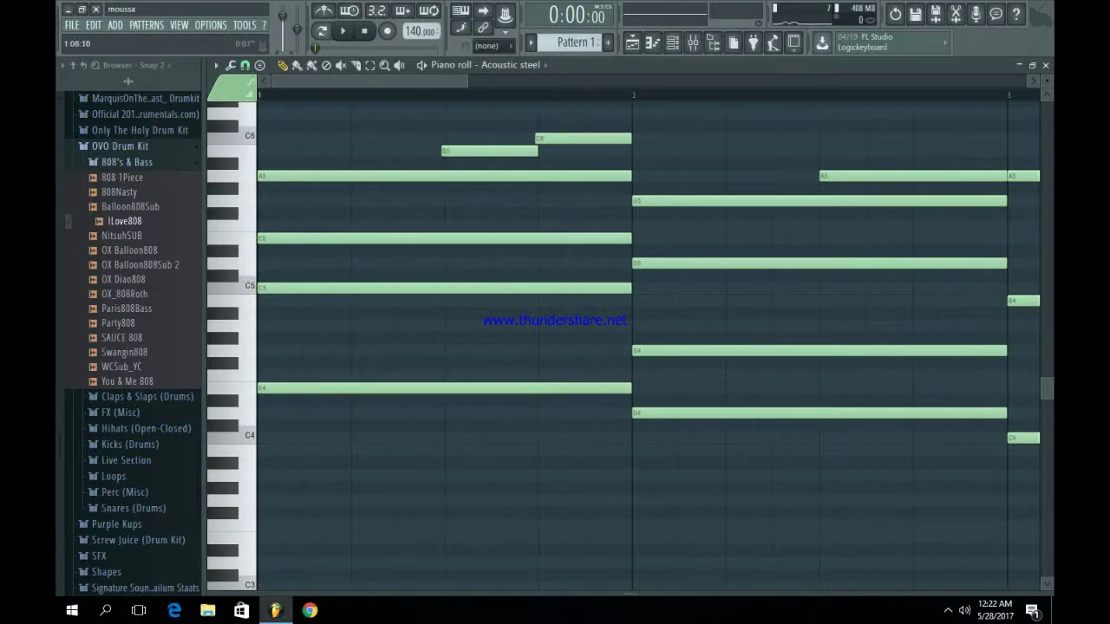
scroll(648, 347, "down", 4)
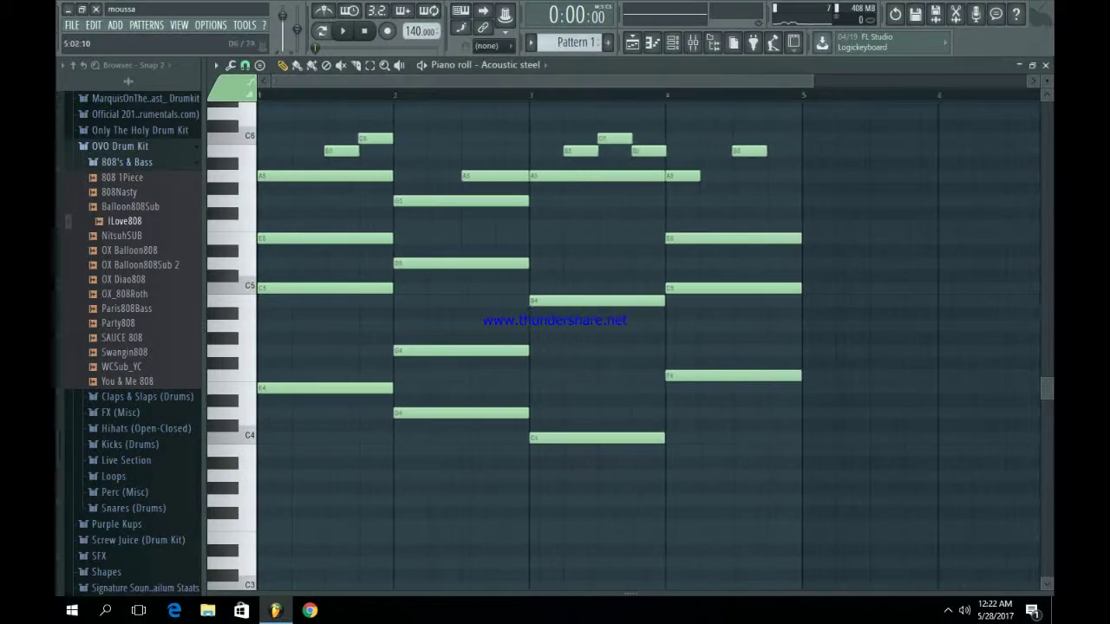
- Show the channel rack and advance to the empty Pattern 9
left_click(653, 41)
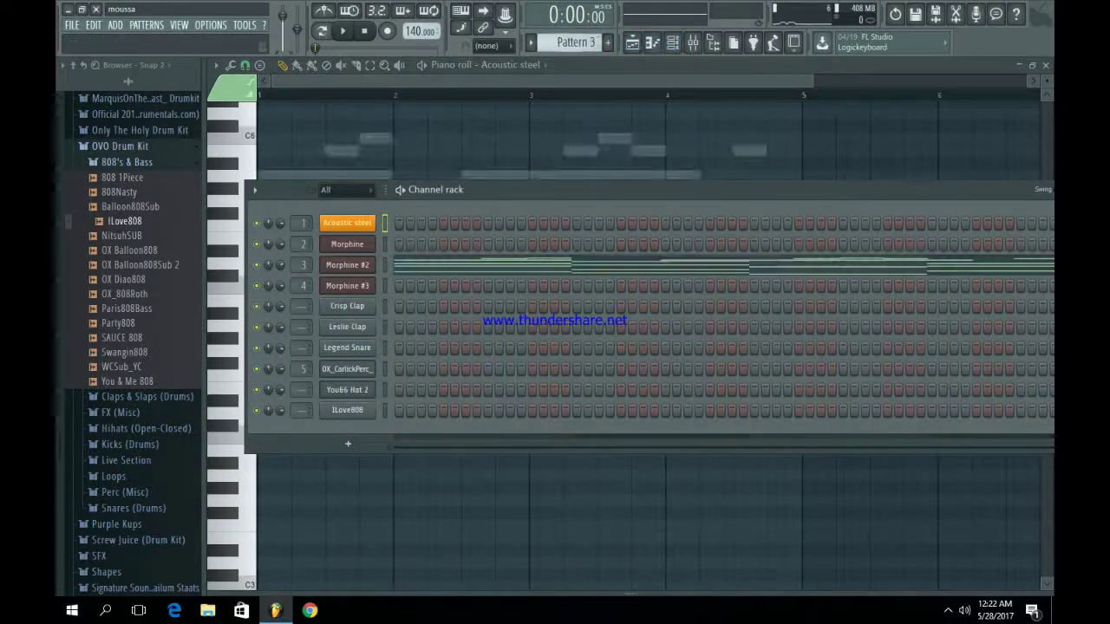
key("KP_Add")
key("KP_Add")
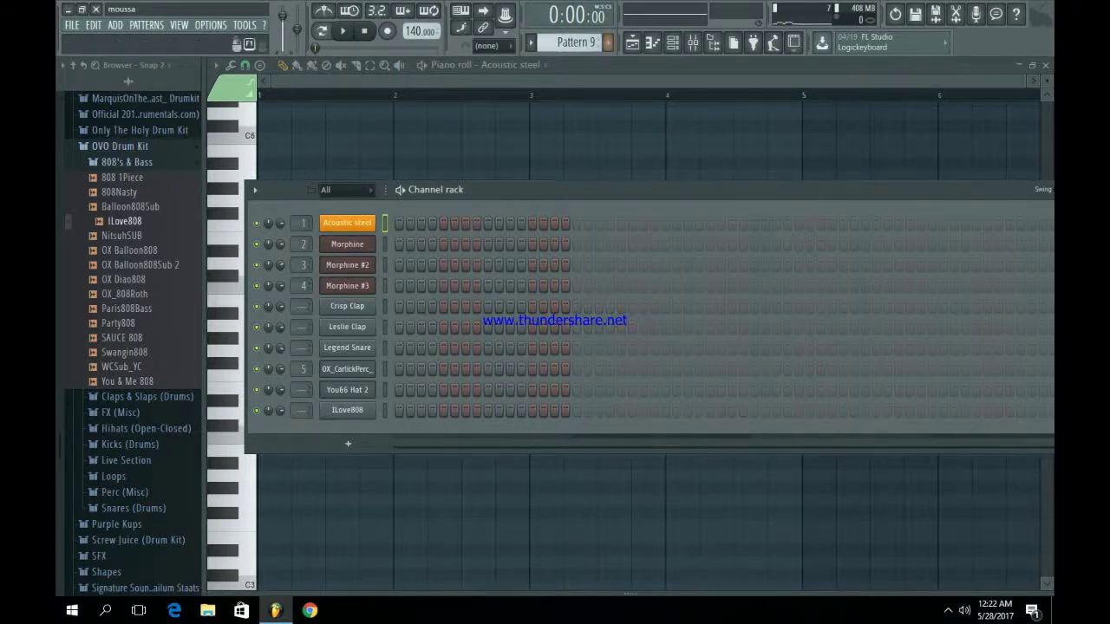
- Open the ILove808 channel's piano roll in Pattern 9, place a half-bar E4 note at the start of bar 1 and audition it
left_click(632, 41)
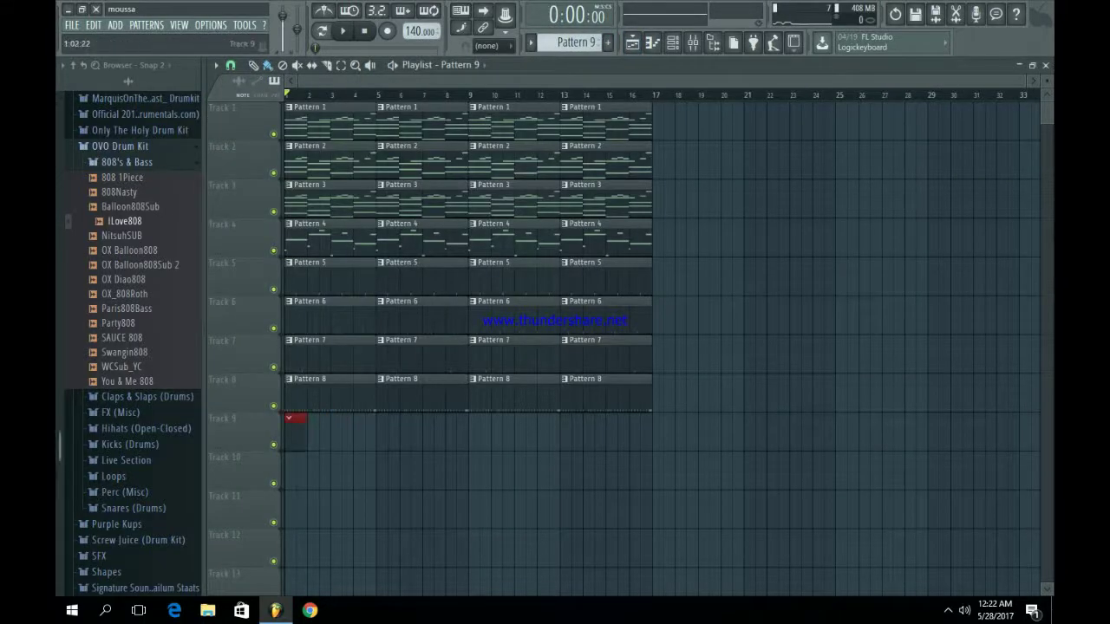
left_click(672, 41)
right_click(373, 408)
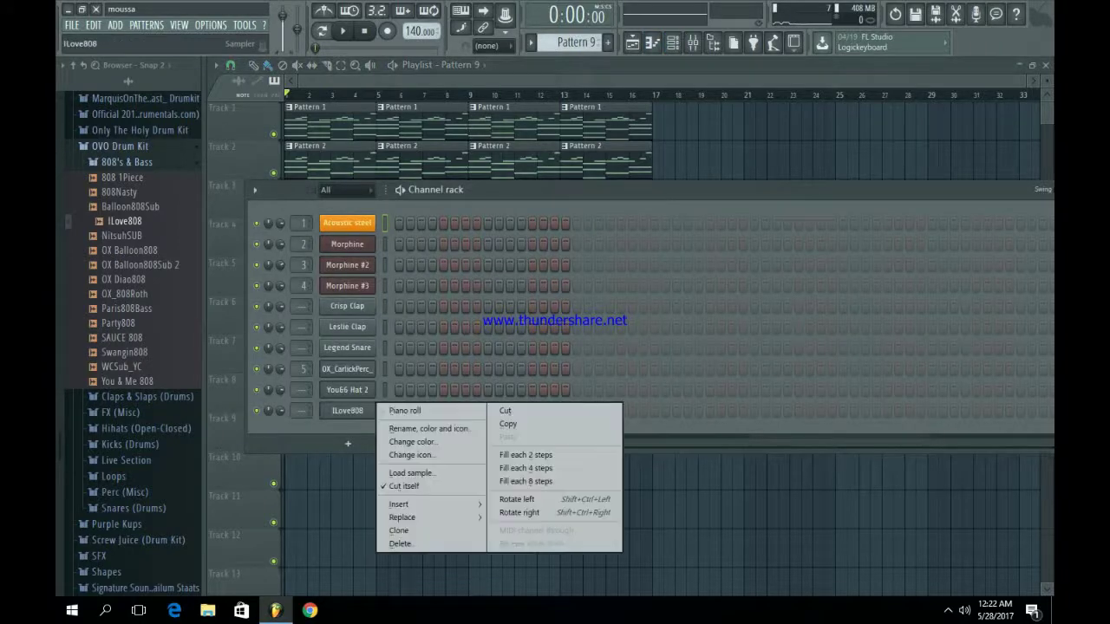
left_click(405, 410)
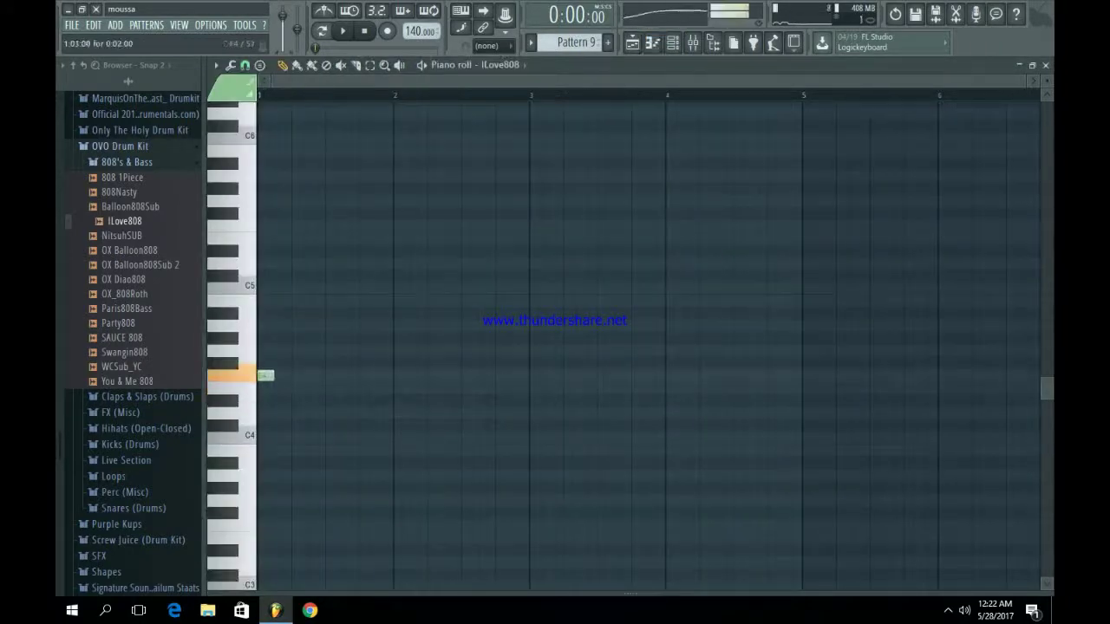
left_click_drag(265, 375, 325, 388)
key("space")
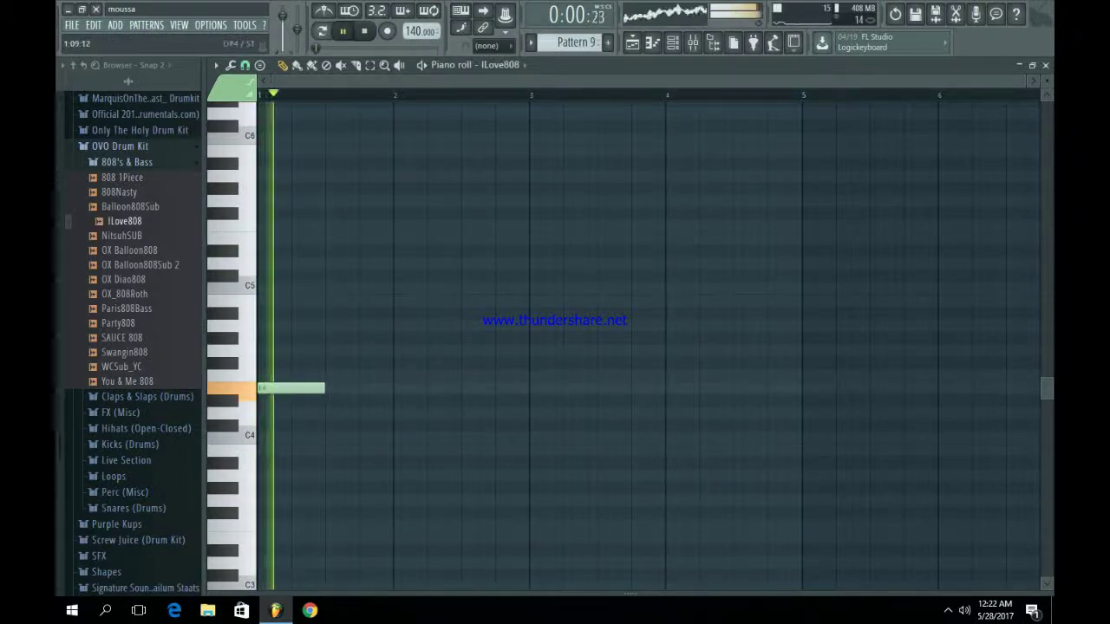
key("space")
- Add a half-bar E4 note on beat 3 of bar 1, audition it and shorten the first note to one beat
left_click(334, 387)
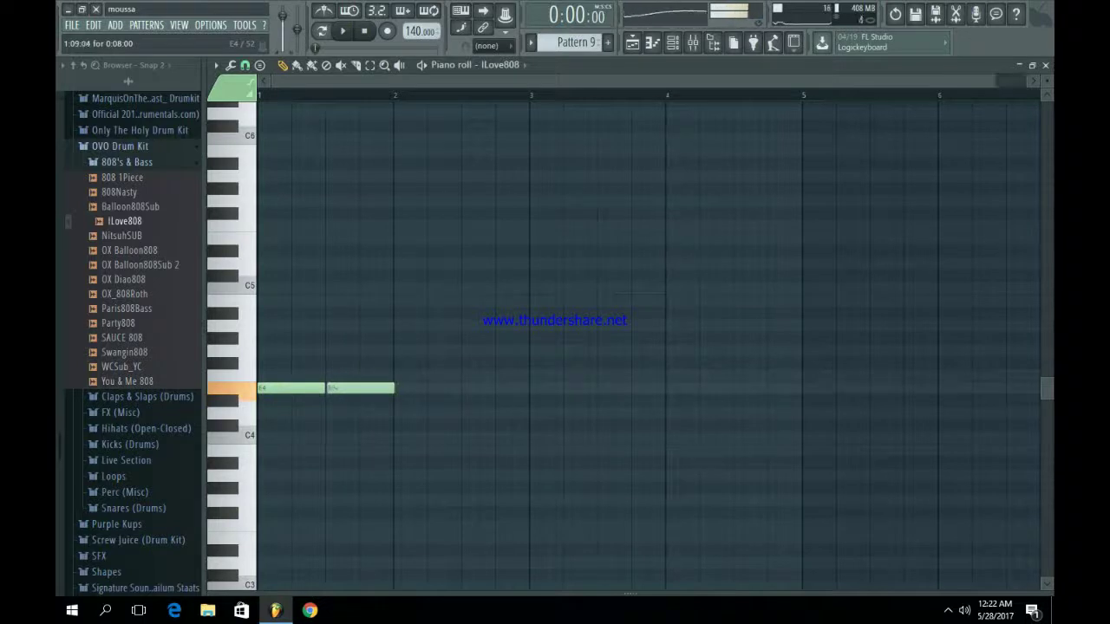
key("space")
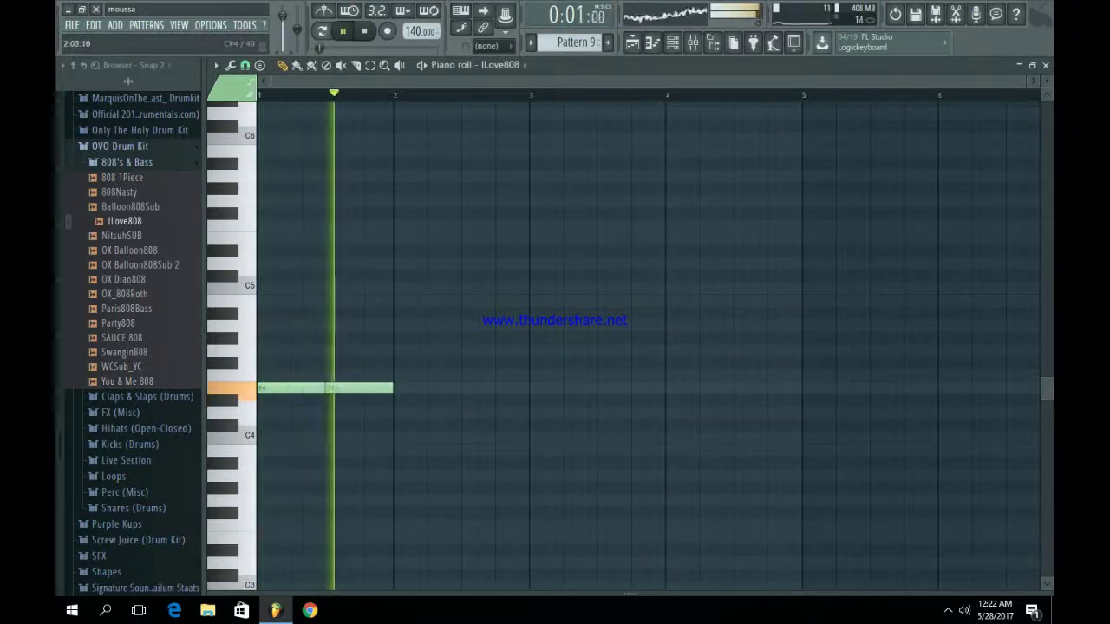
key("space")
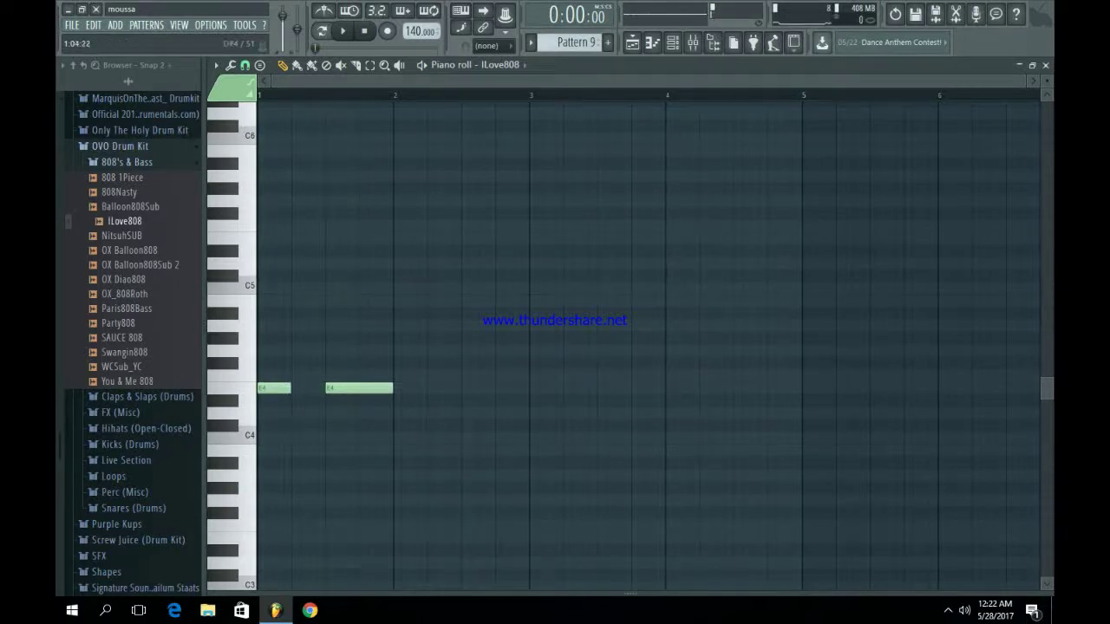
- Try an extra one-beat E4 note on beat 2 and a one-beat length for the beat 3 note while auditioning the pattern
key("space")
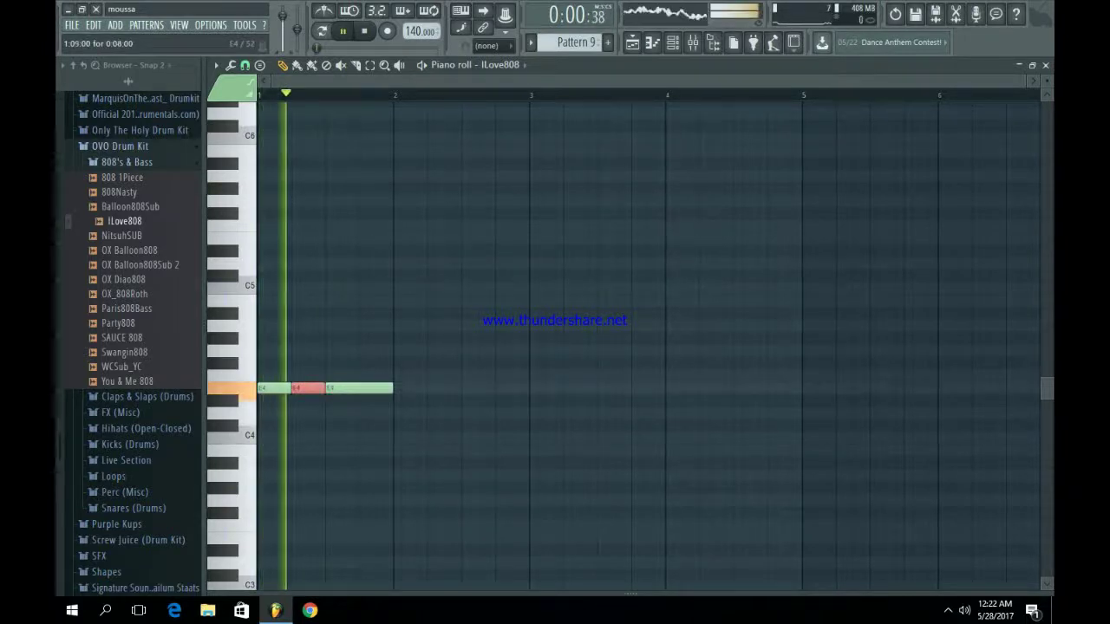
key("space")
key("ctrl+z")
key("shift+Right")
key("space")
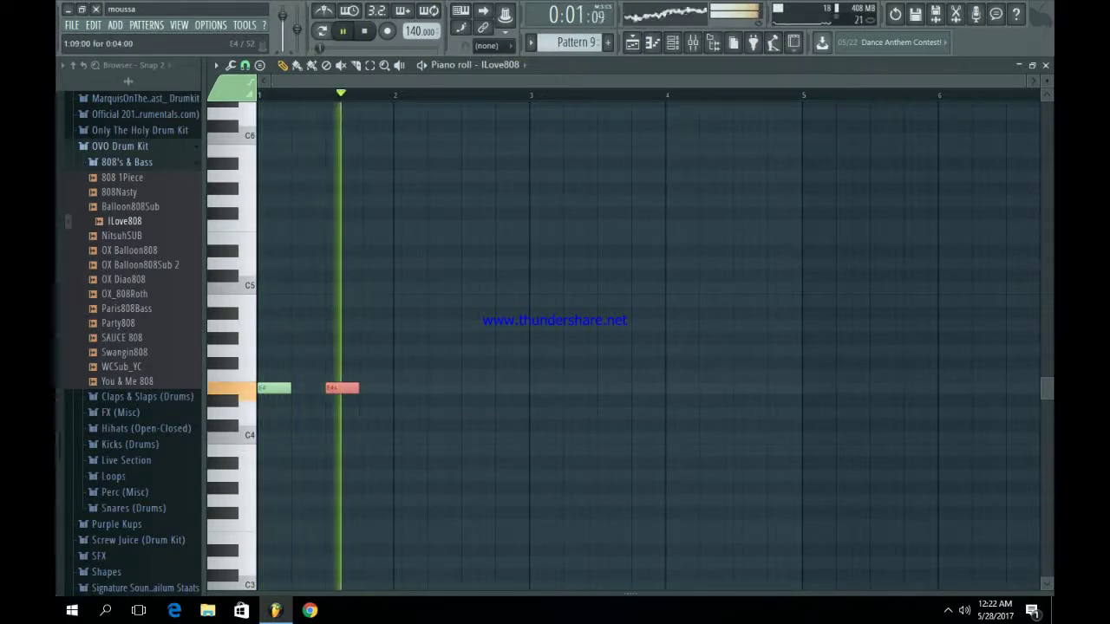
key("space")
key("space")
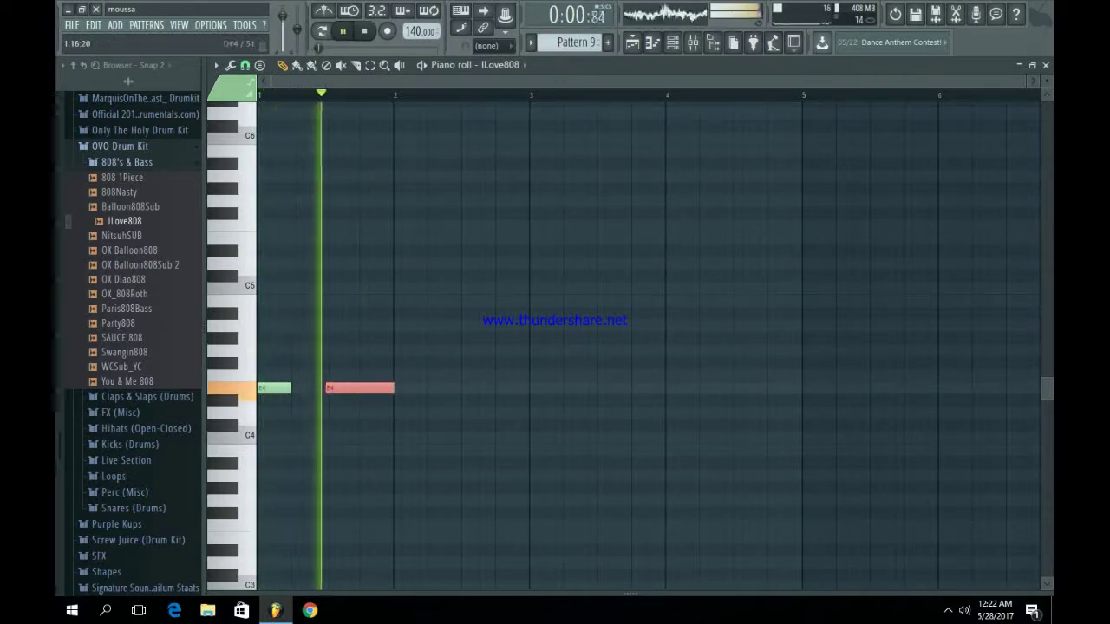
key("space")
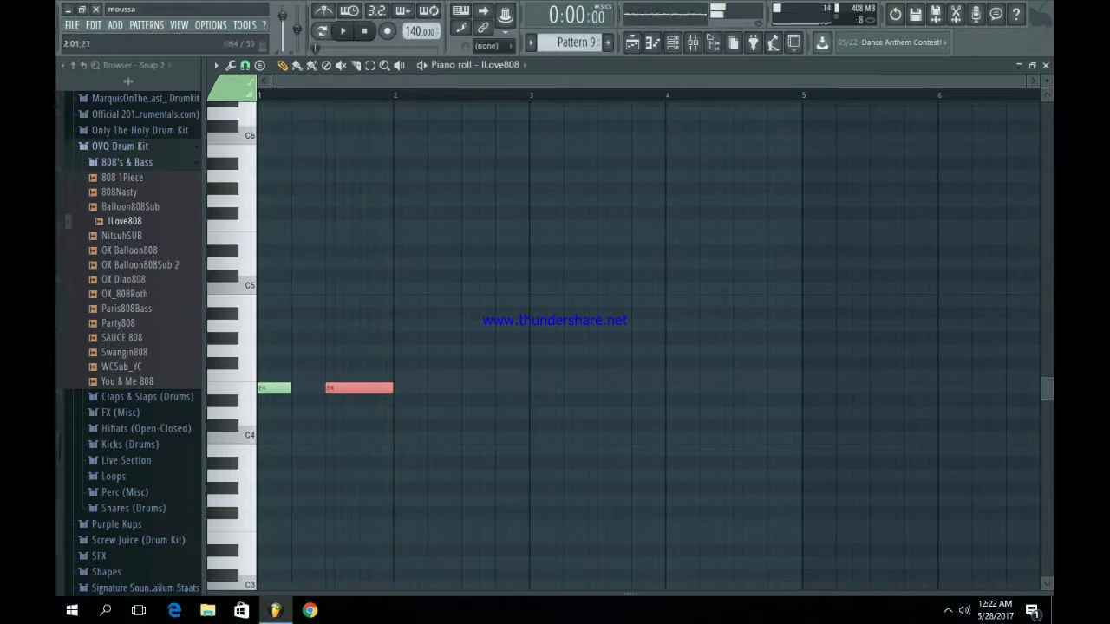
- Raise both bar 1 notes by an octave to E5, play them back and deselect them
left_click_drag(257, 371, 414, 238)
key("space")
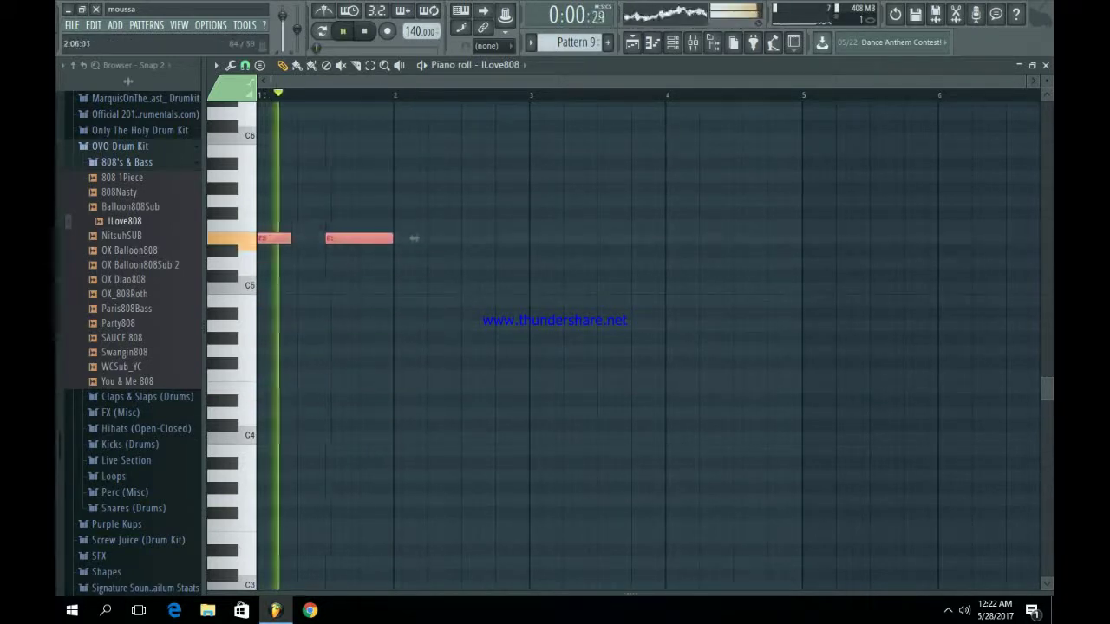
scroll(415, 238, "up", 3)
key("ctrl+d")
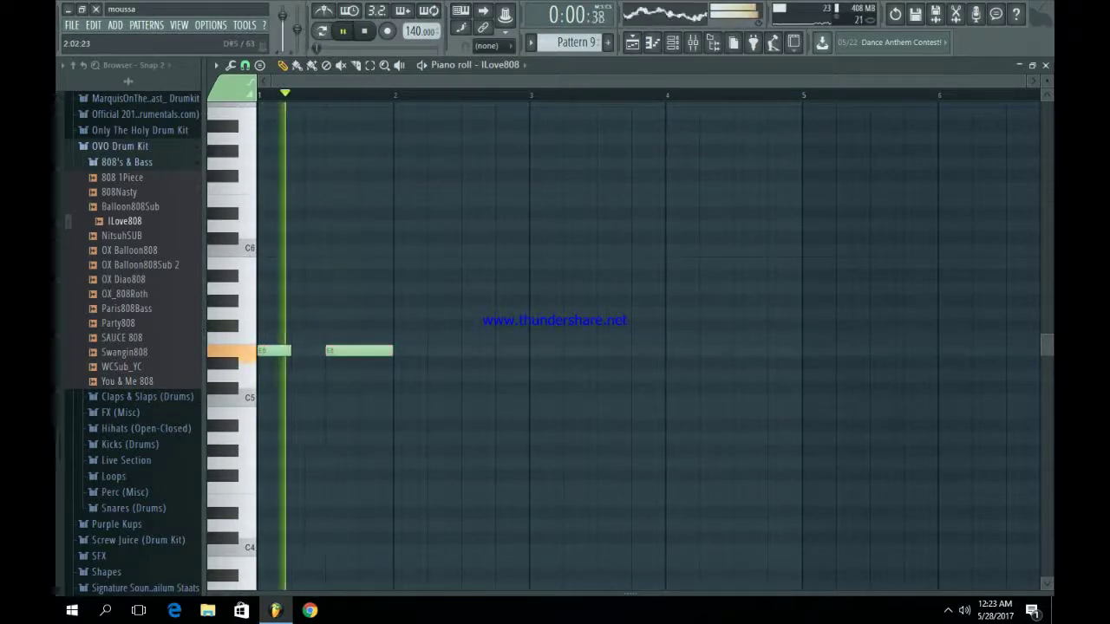
key("space")
- Fill bar 2 with a half-bar D5 note followed by a half-bar C5 note, checking them by playback
left_click(408, 375)
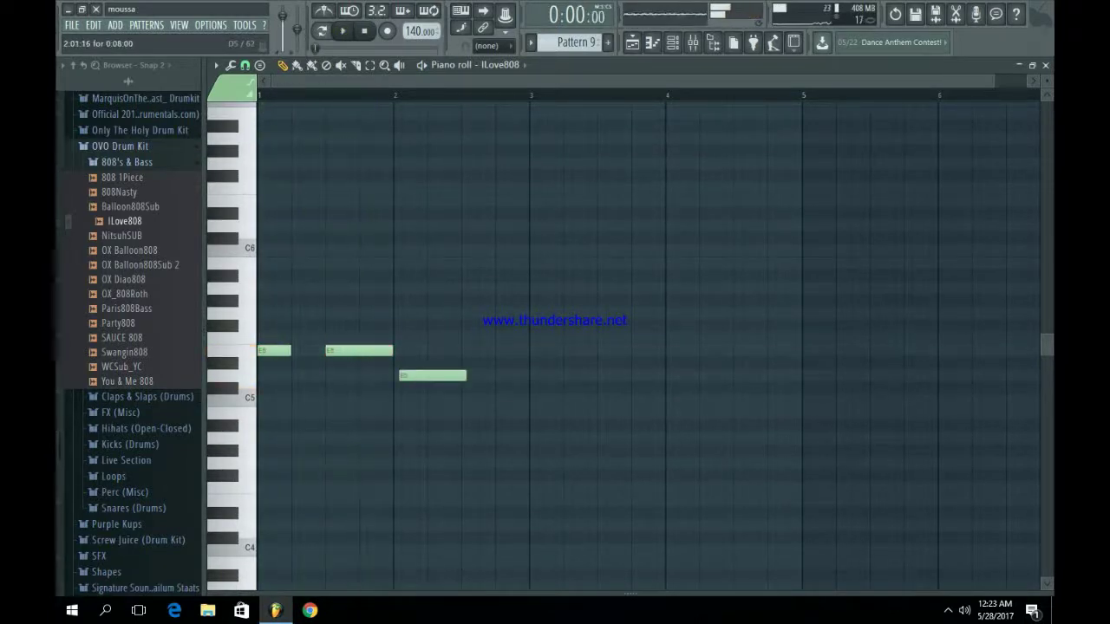
left_click_drag(408, 375, 402, 375)
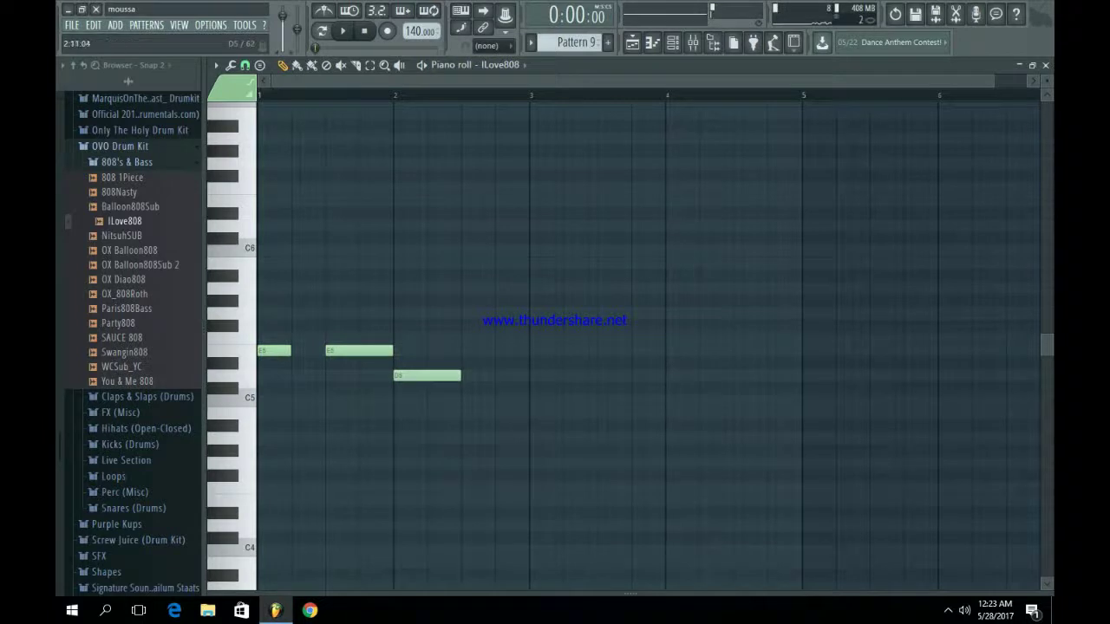
key("space")
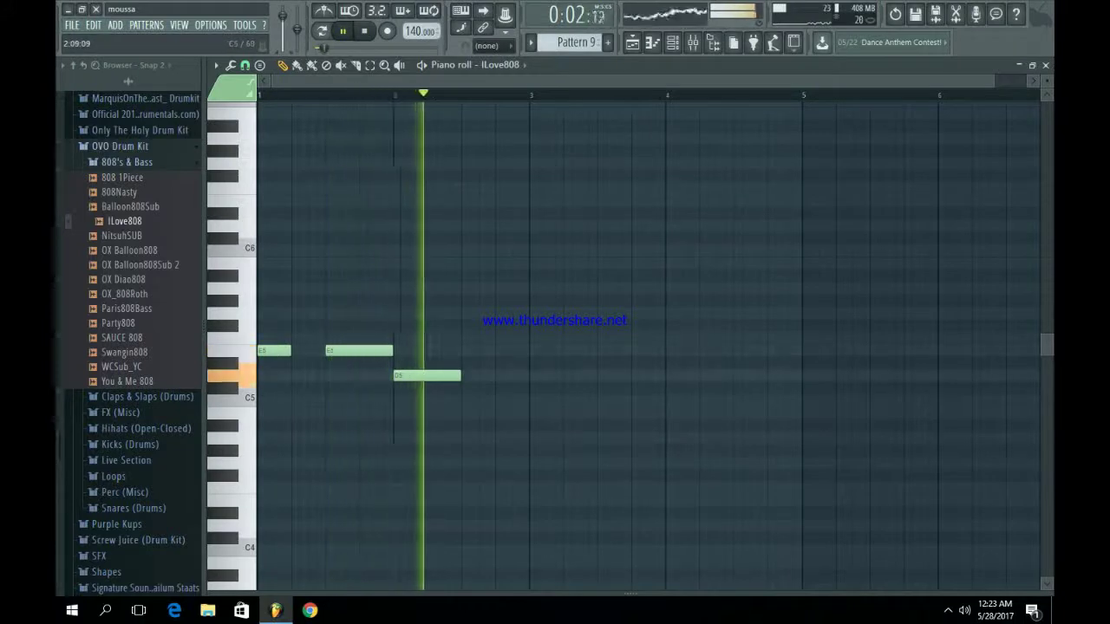
left_click(473, 400)
key("space")
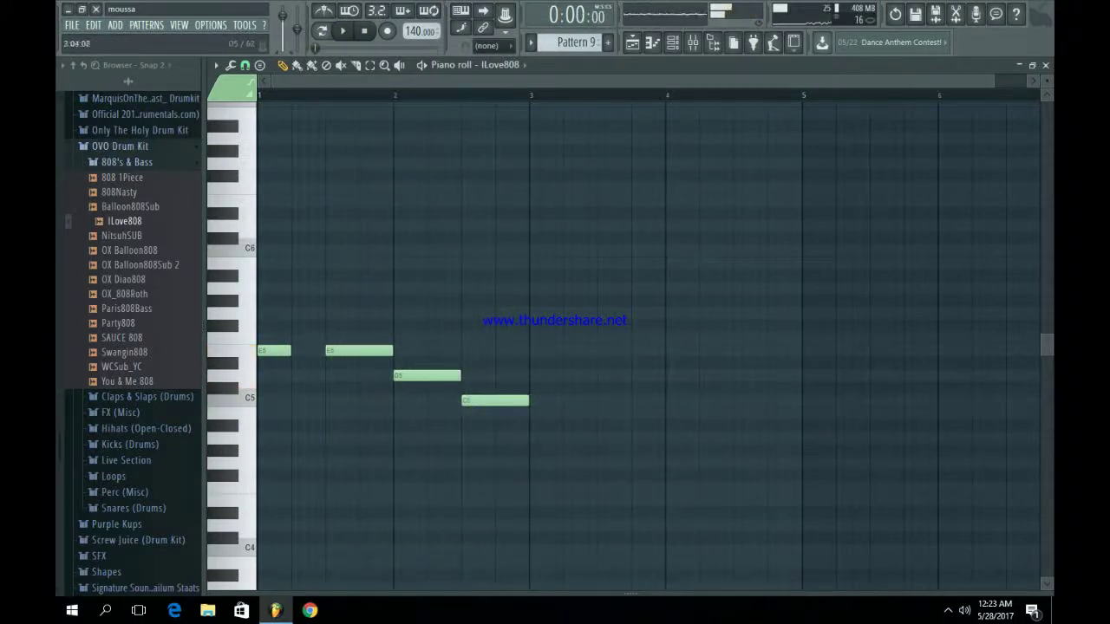
- Place two-step E5 notes at steps 1, 3 and 9 of bar 3
key("space")
left_click(537, 350)
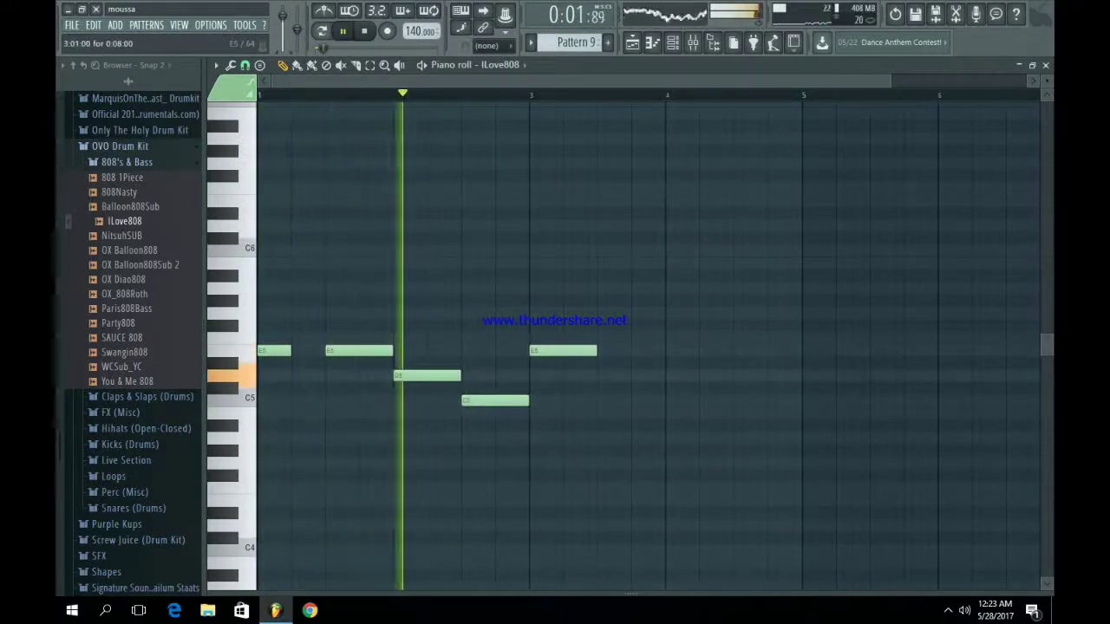
key("space")
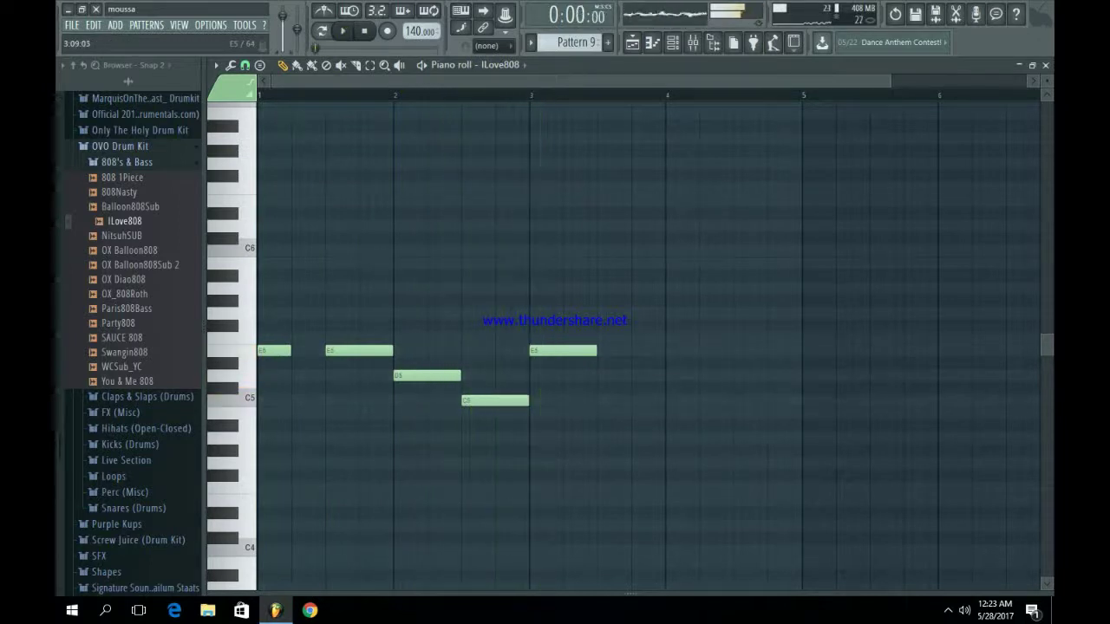
left_click_drag(595, 350, 549, 350)
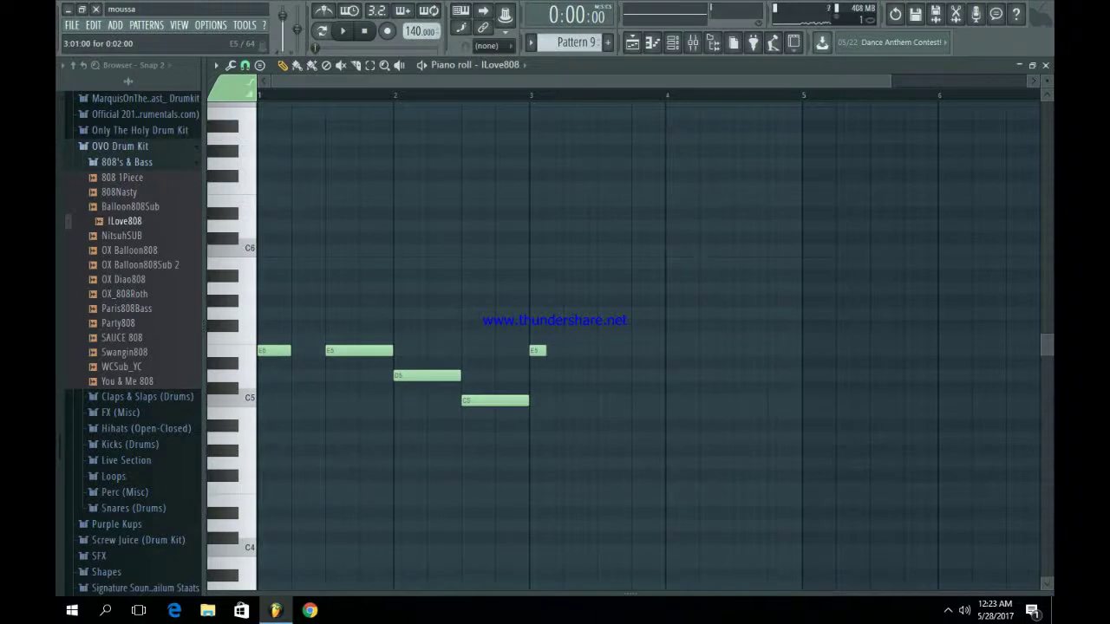
scroll(649, 347, "up", 3)
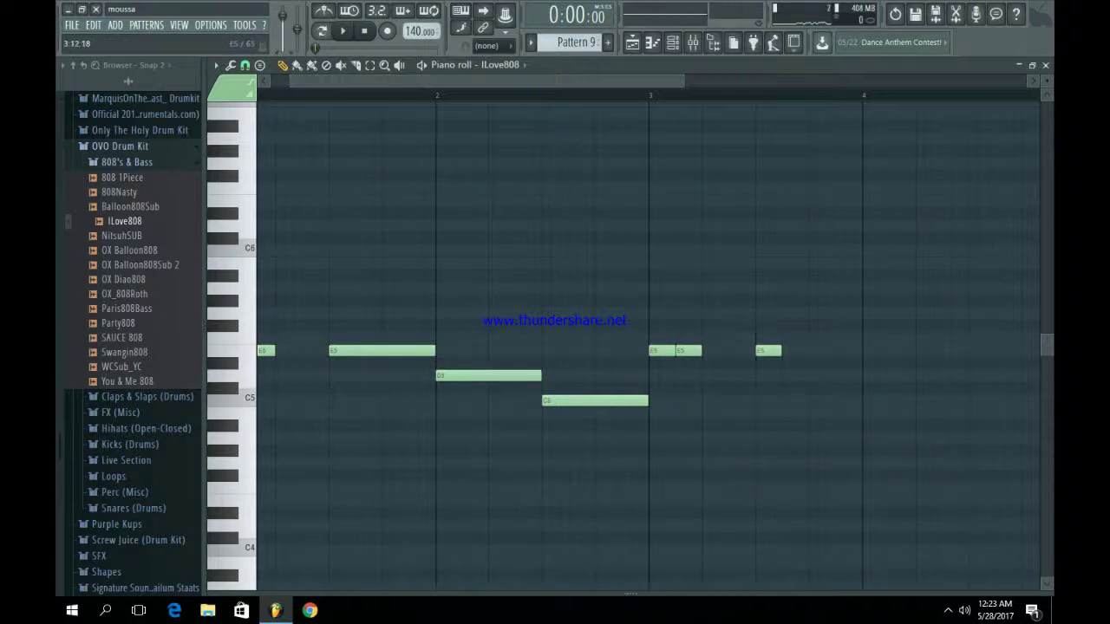
- Finish bar 3 with two-step notes E5 at step 13 and F5 at step 15, removing the stray G5, and play it back
mouse_move(823, 339)
left_mouse_down()
mouse_move(820, 248)
mouse_move(822, 350)
left_mouse_up()
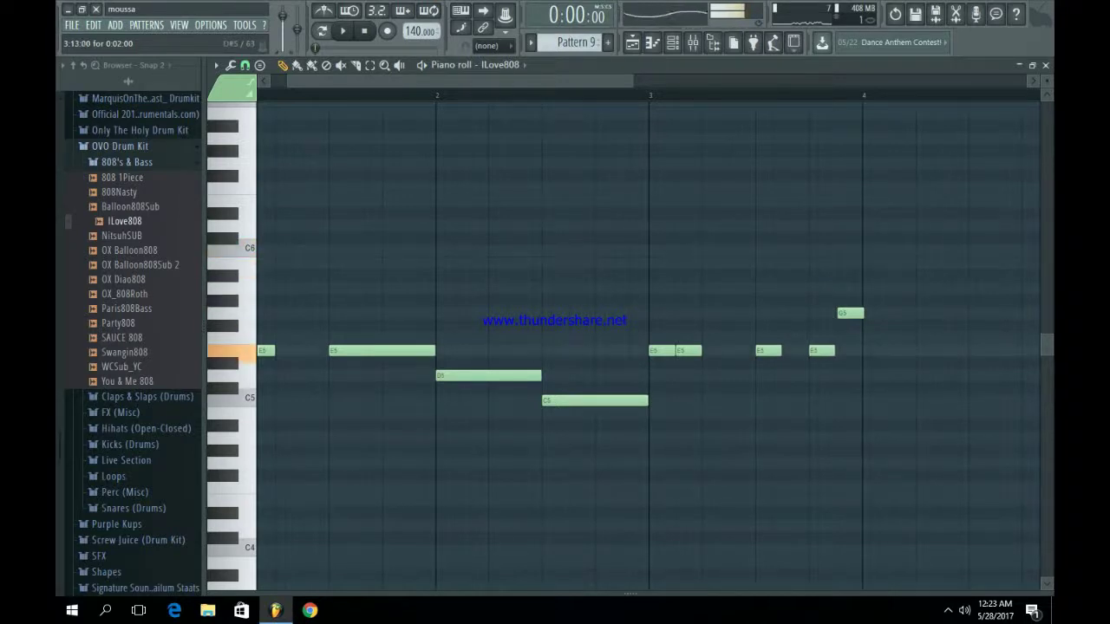
left_click_drag(850, 313, 847, 337)
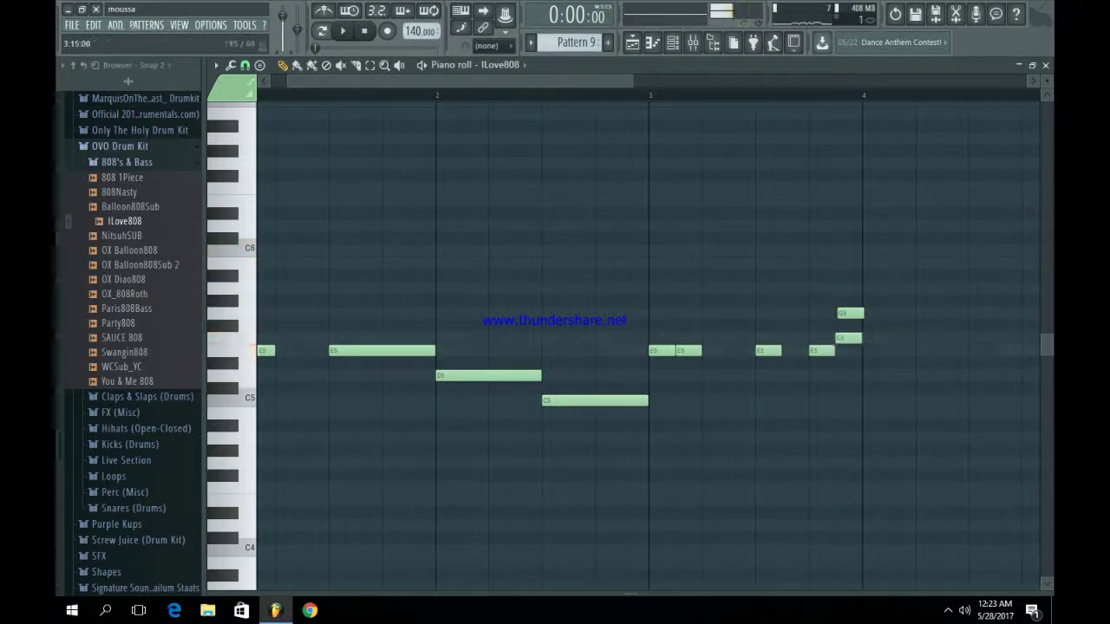
key("space")
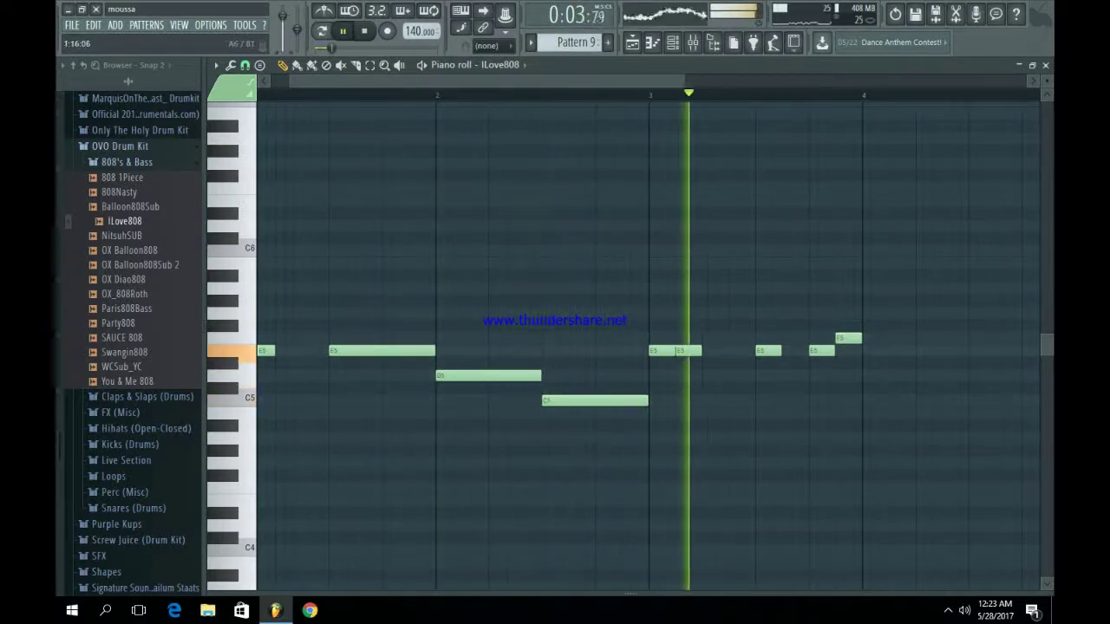
key("space")
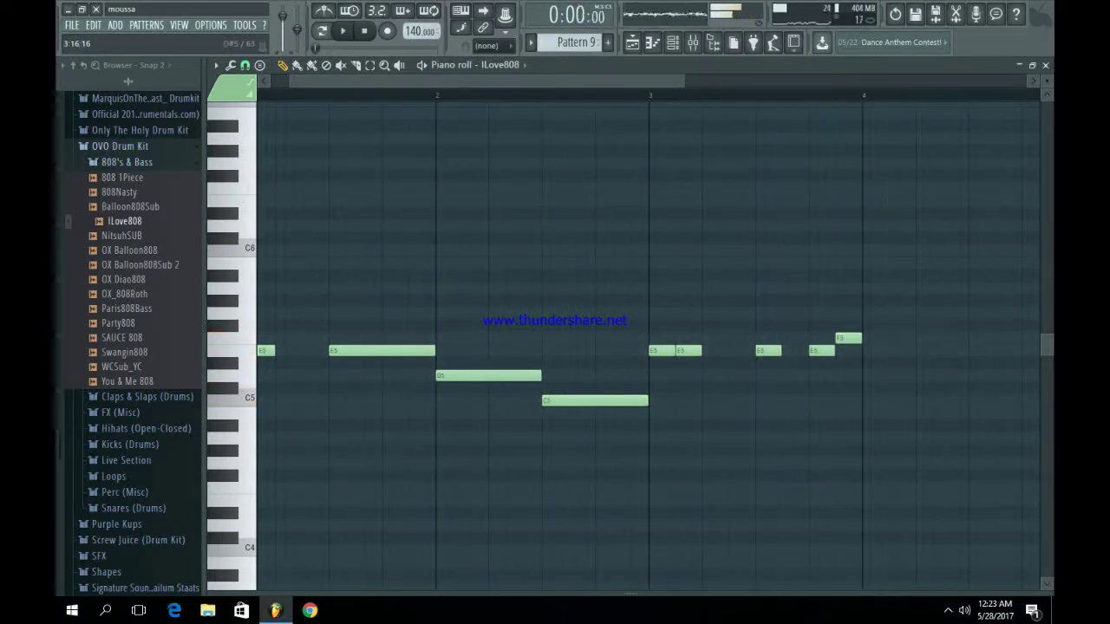
- Fill bar 4 with a half-bar D5 note followed by a half-bar C5 note
left_click(864, 362)
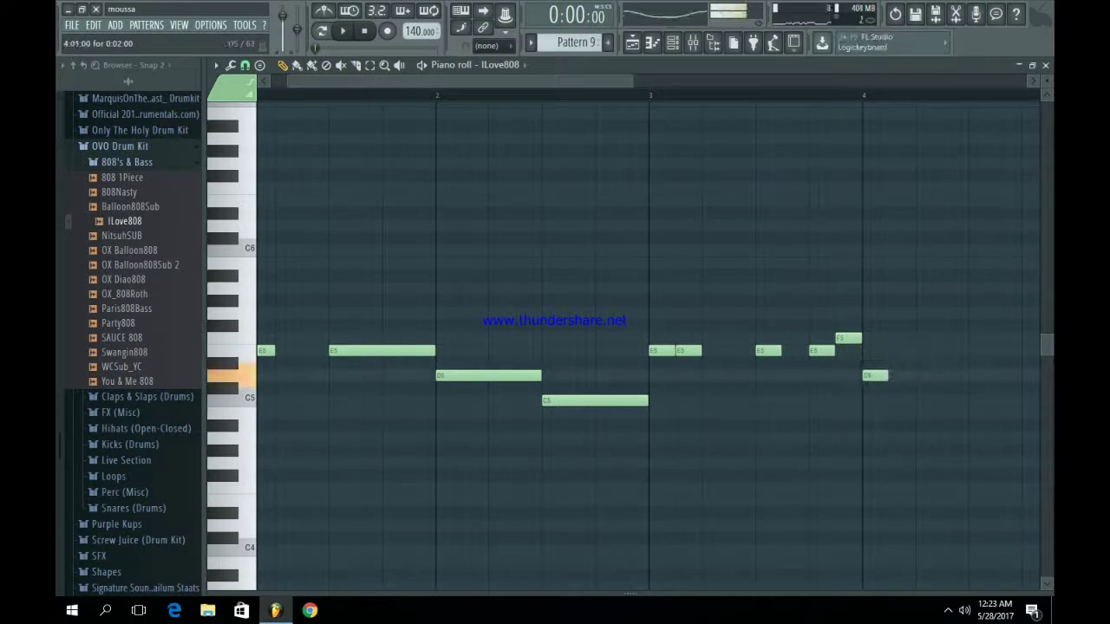
scroll(648, 347, "left", 1)
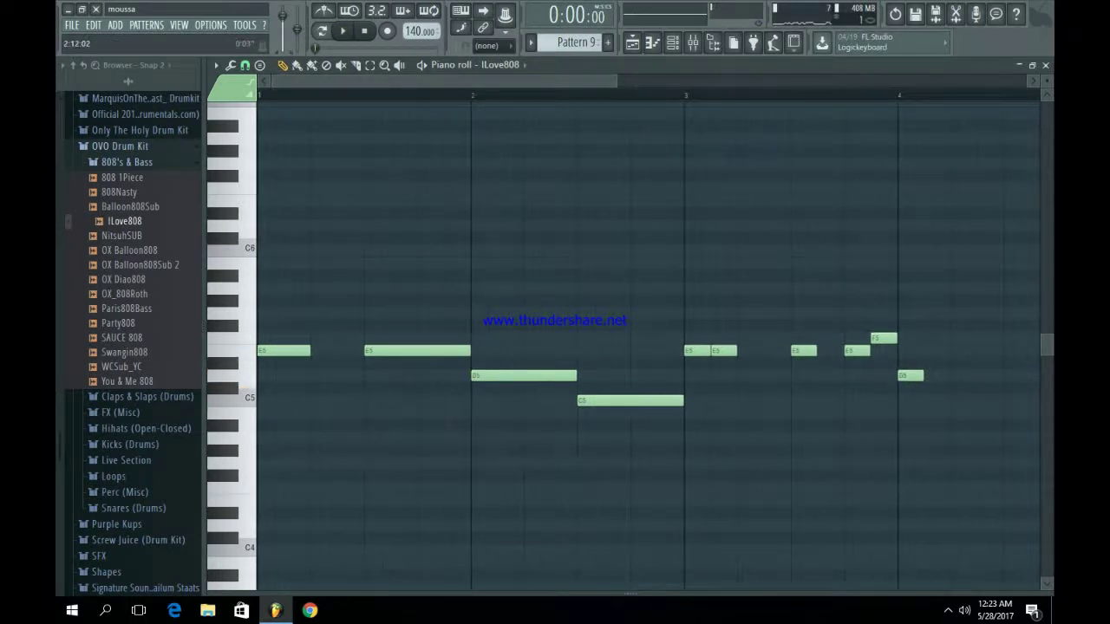
scroll(555, 374, "down", 4)
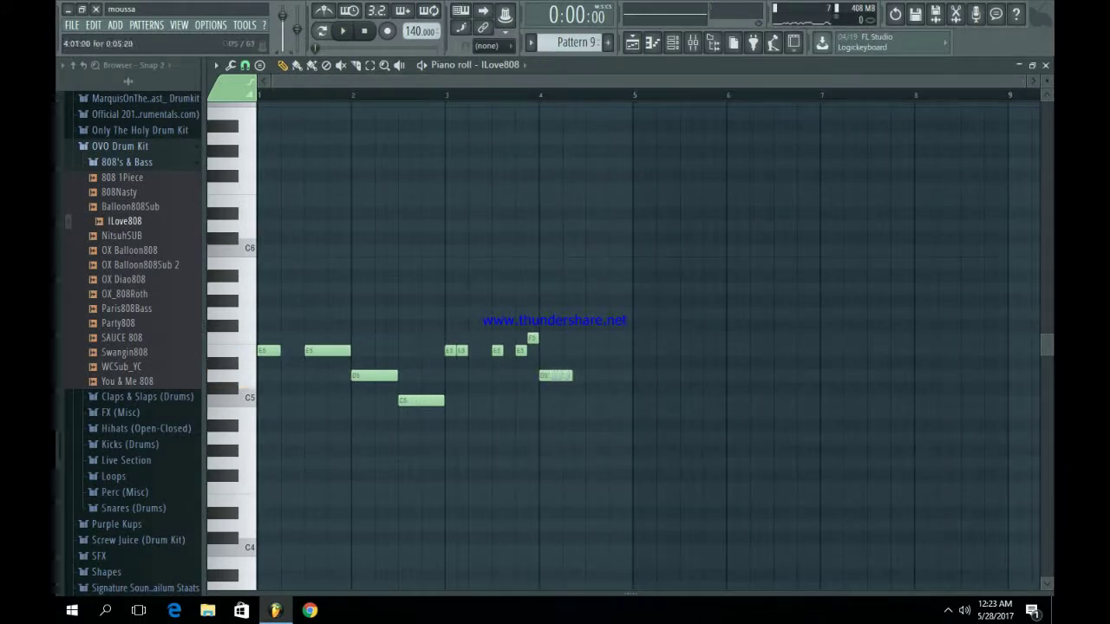
left_click_drag(571, 374, 584, 374)
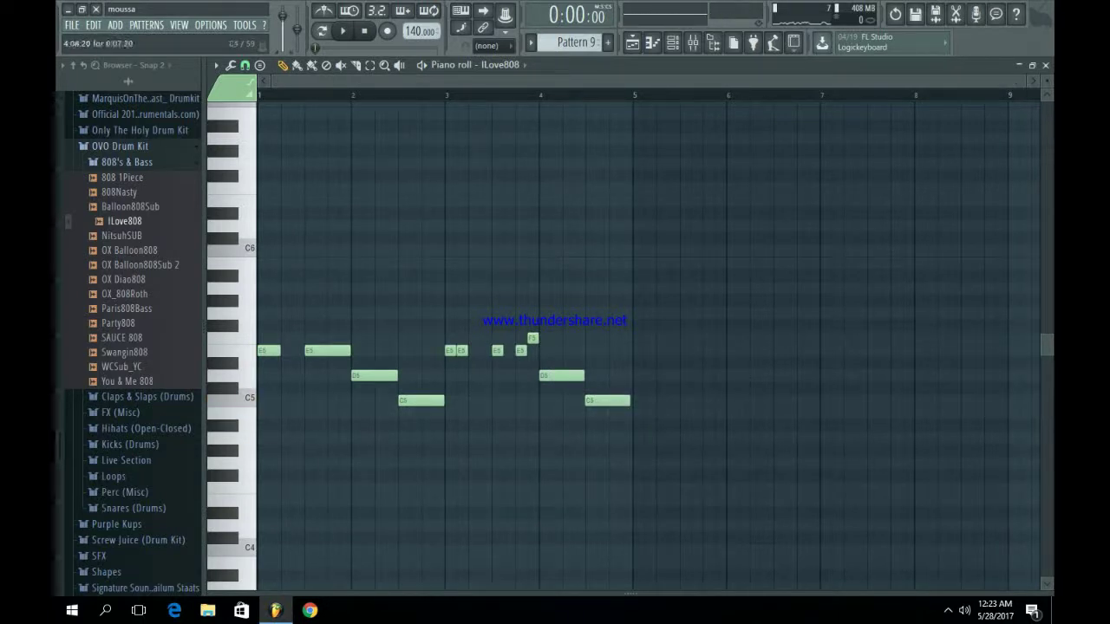
left_click_drag(629, 399, 631, 399)
- Add a one-beat E5 slide note at 4:13:00 with duration 0:04:00 and audition the 808 pattern
left_click(618, 350)
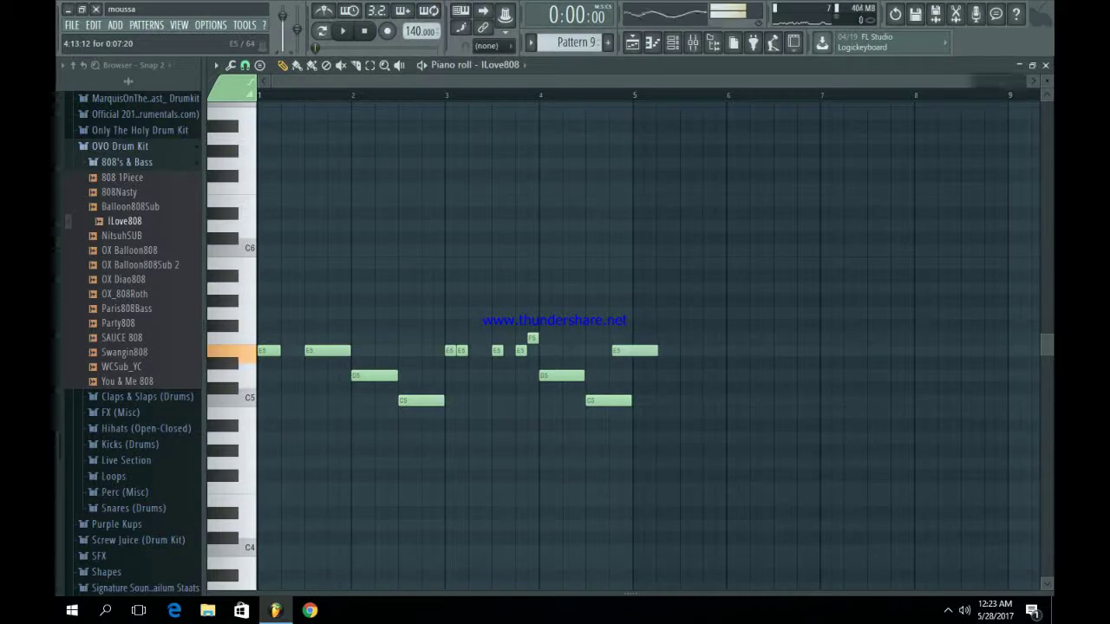
left_click_drag(617, 350, 615, 351)
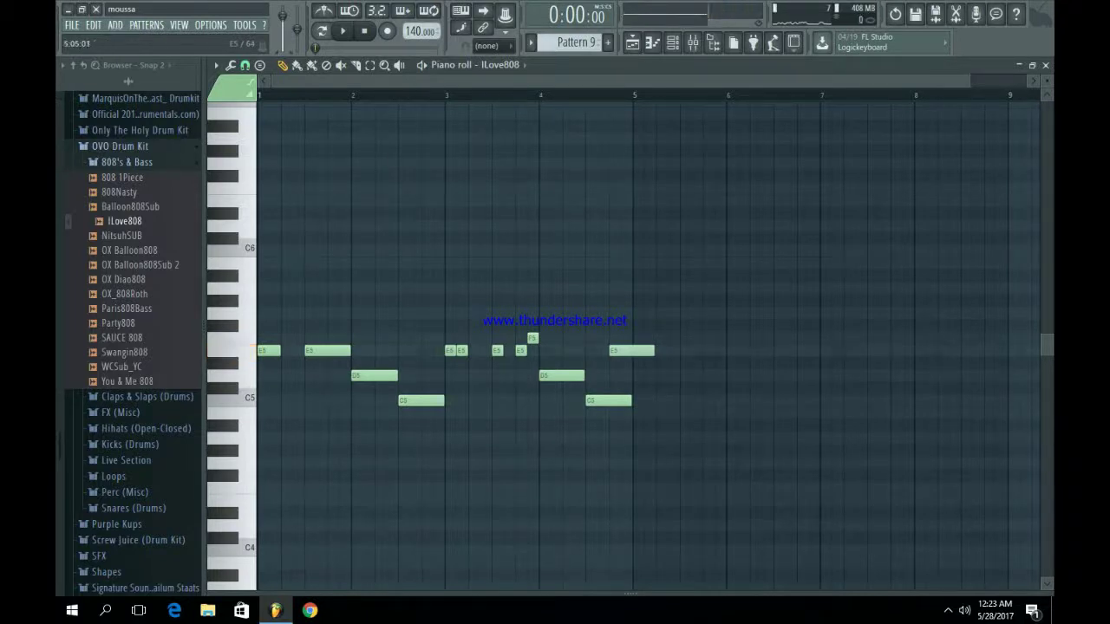
double_click(620, 350)
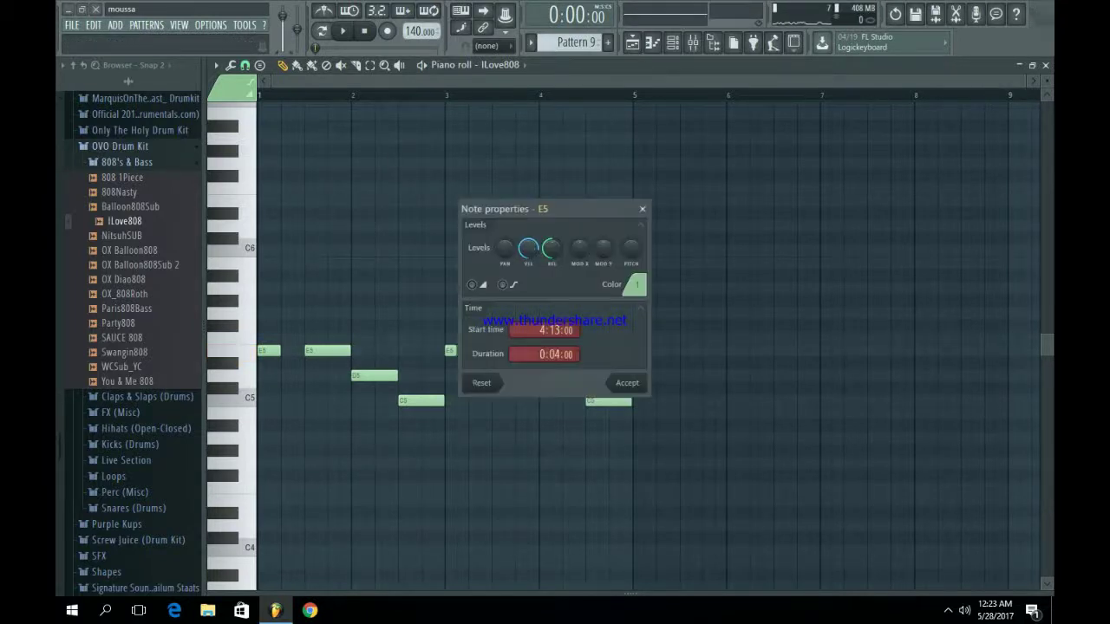
key("Return")
key("space")
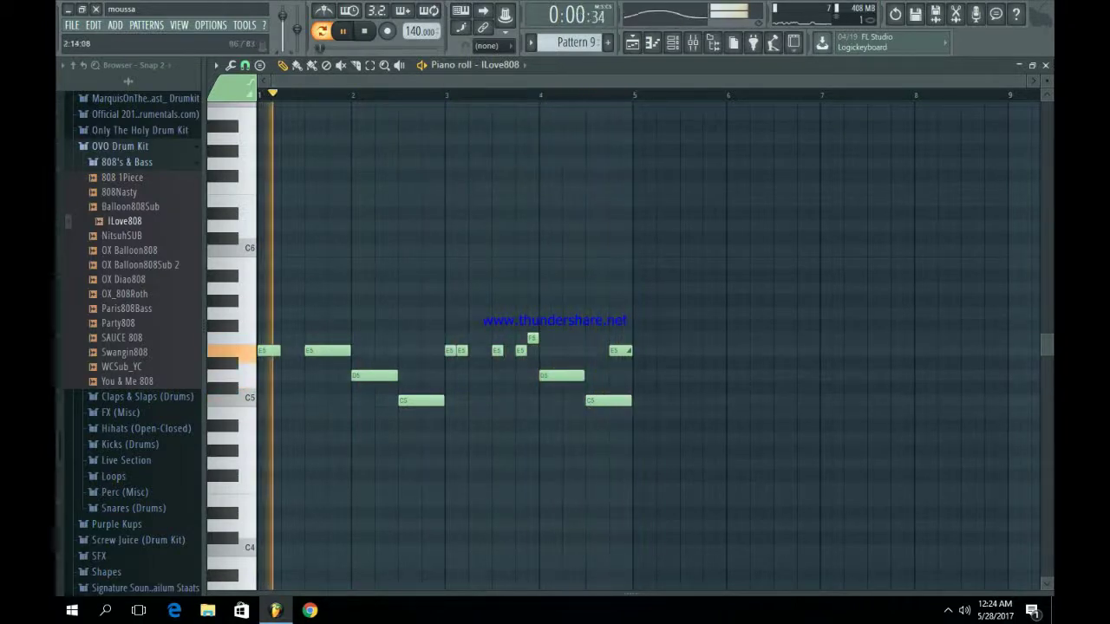
key("space")
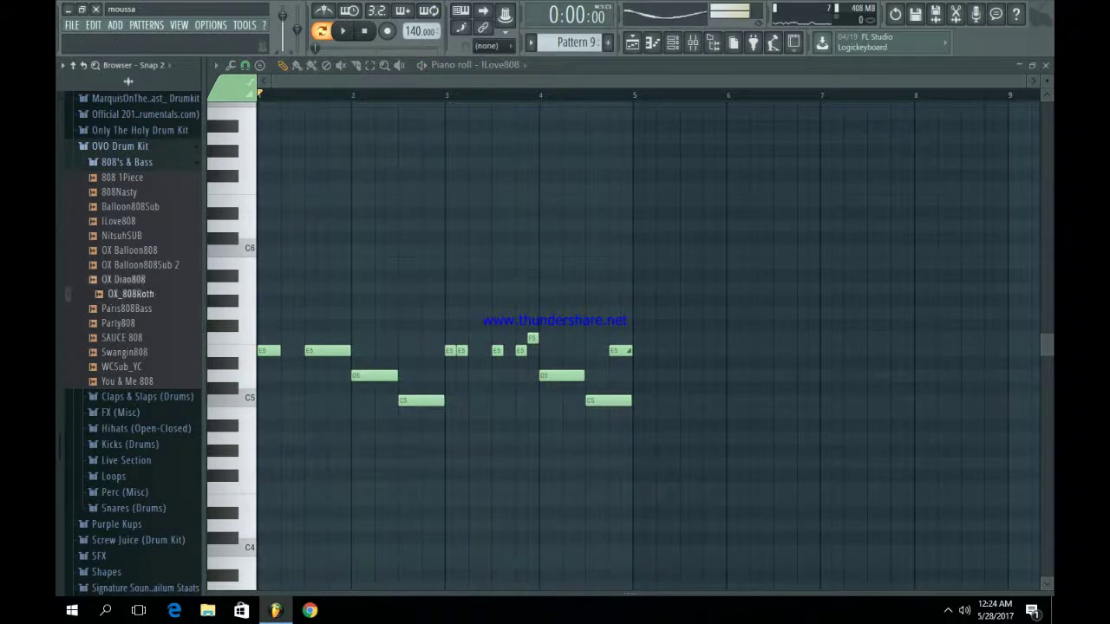
- Expand the 808_Samples folder of Hot_Sauce_808_Pack in the browser and audition its clean 808 samples
left_click(123, 279)
scroll(126, 373, "up", 6)
scroll(126, 382, "up", 7)
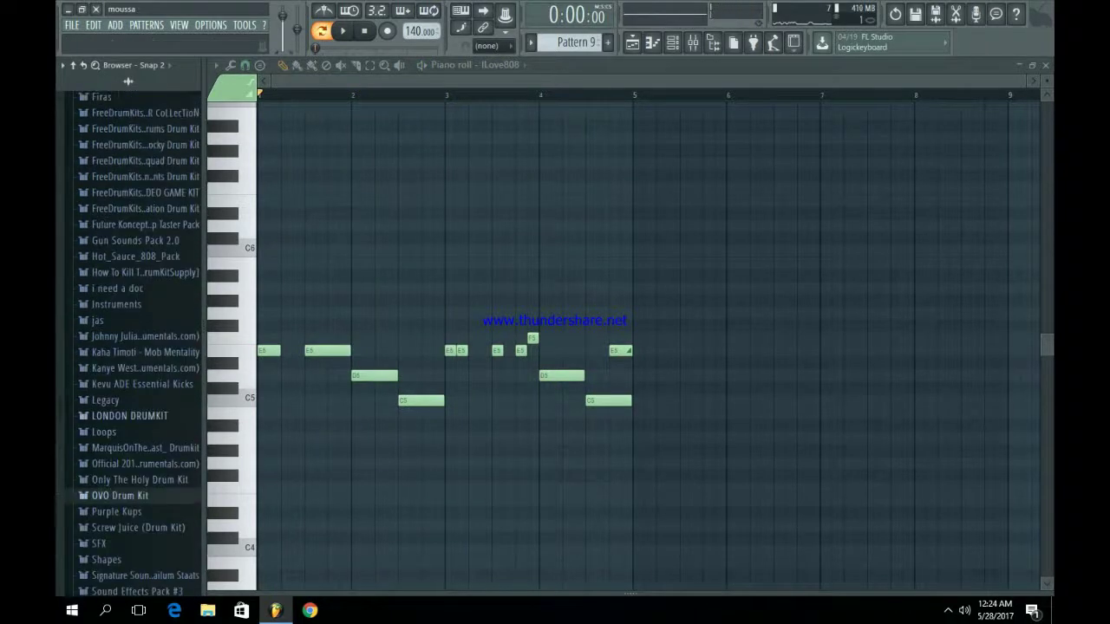
scroll(130, 386, "up", 5)
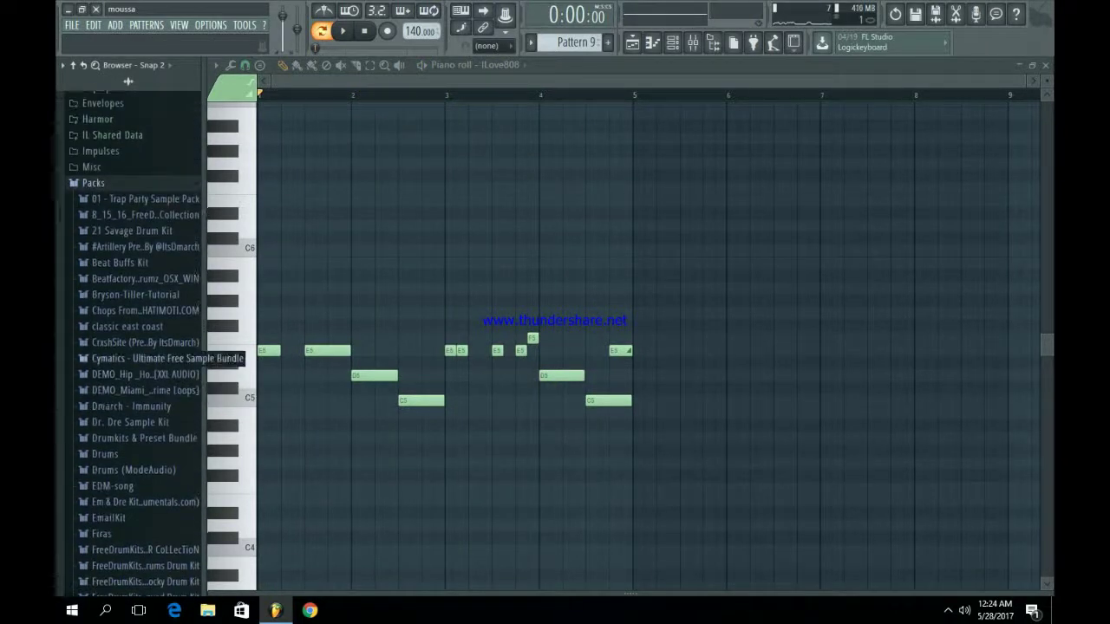
scroll(130, 386, "down", 5)
scroll(122, 329, "down", 9)
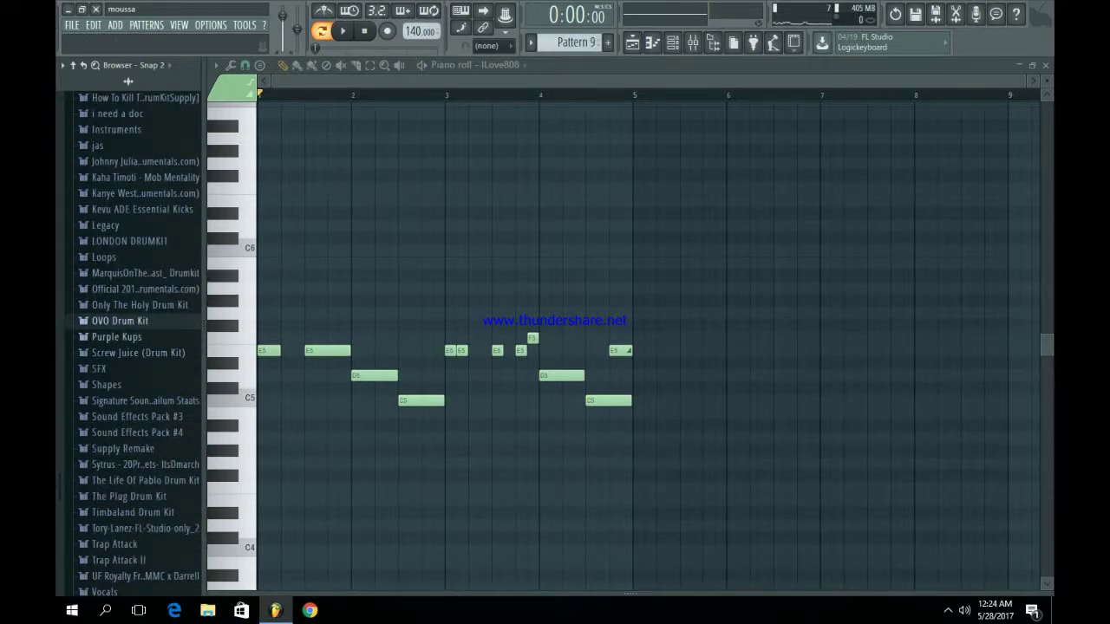
scroll(130, 347, "up", 2)
left_click(135, 169)
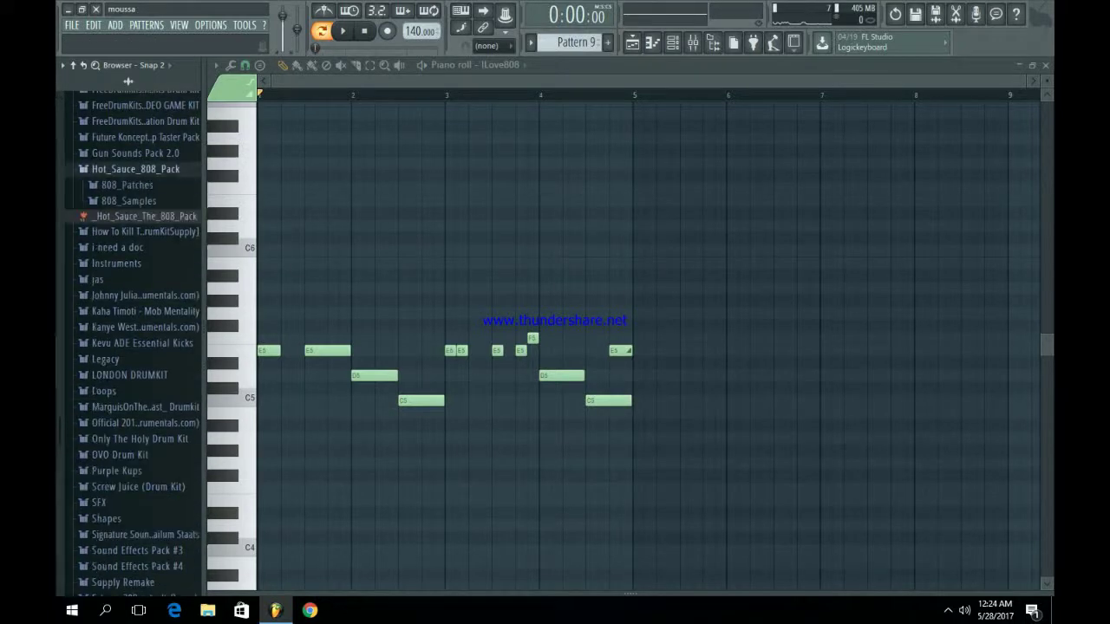
left_click(128, 200)
left_click(136, 238)
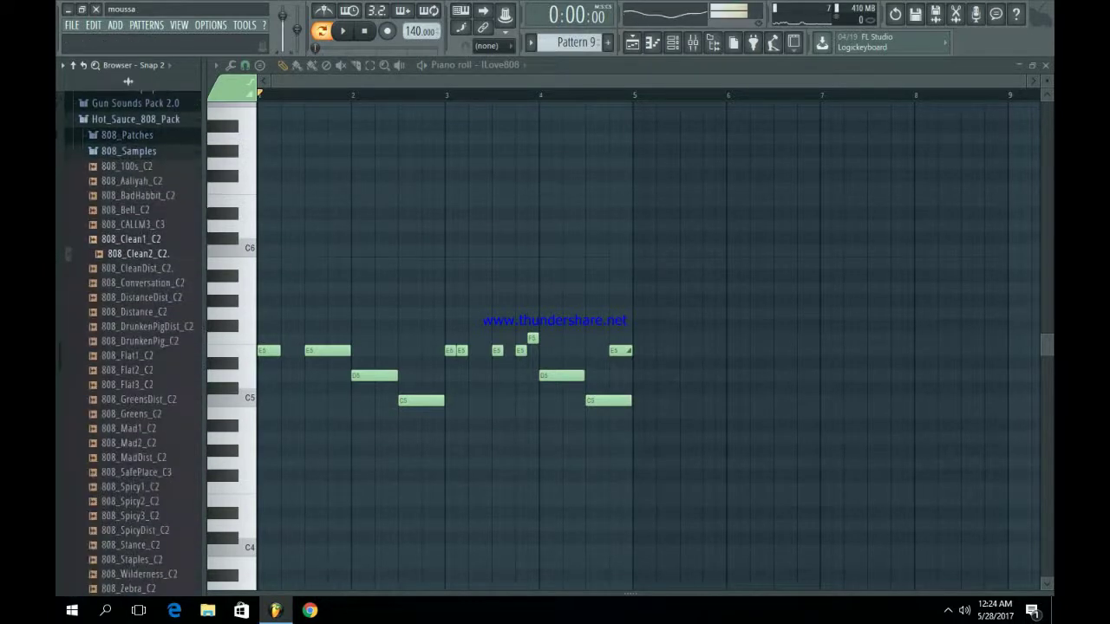
- Audition more samples from the pack and replace the ILove808 channel's sample with 808_DrunkenPig_C2
left_click(672, 42)
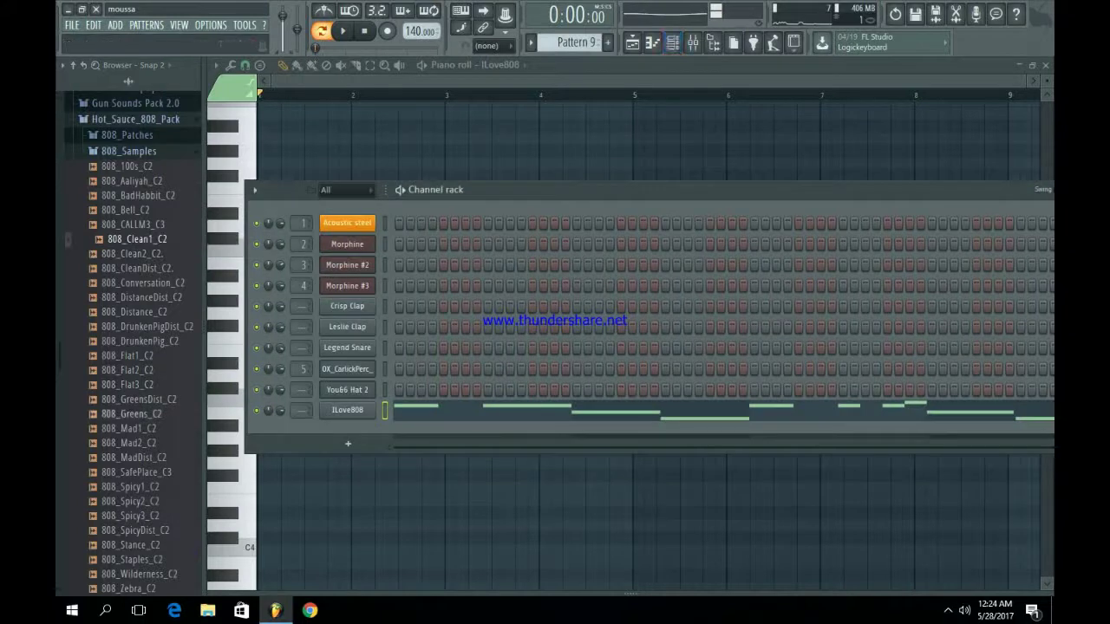
left_click(144, 398)
key("Up")
key("Up")
key("Up")
key("Up")
key("Up")
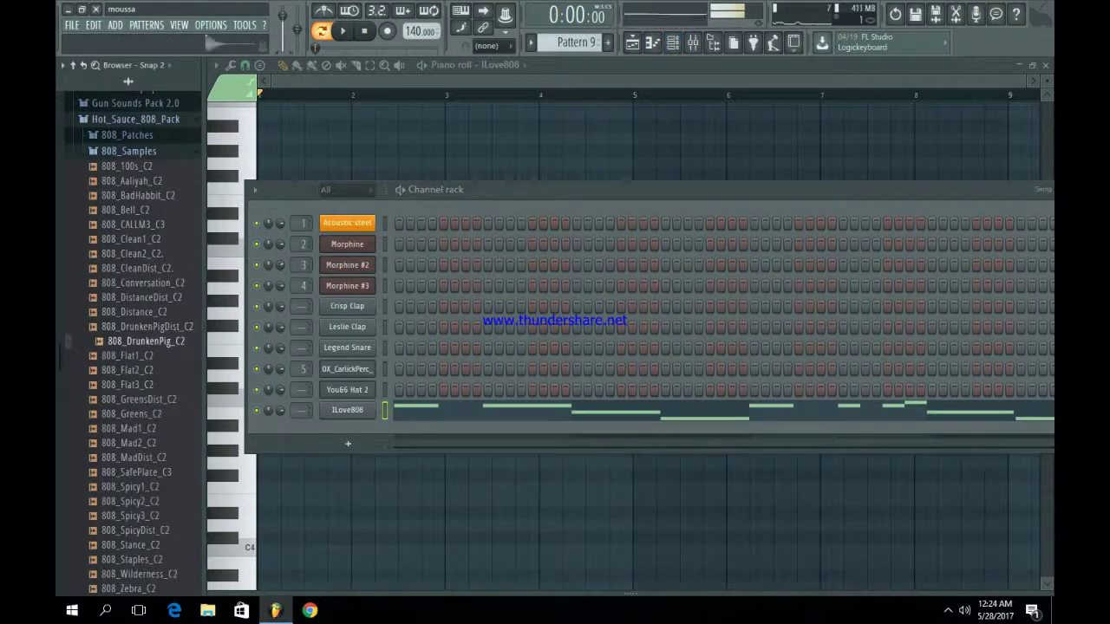
left_click_drag(260, 407, 347, 410)
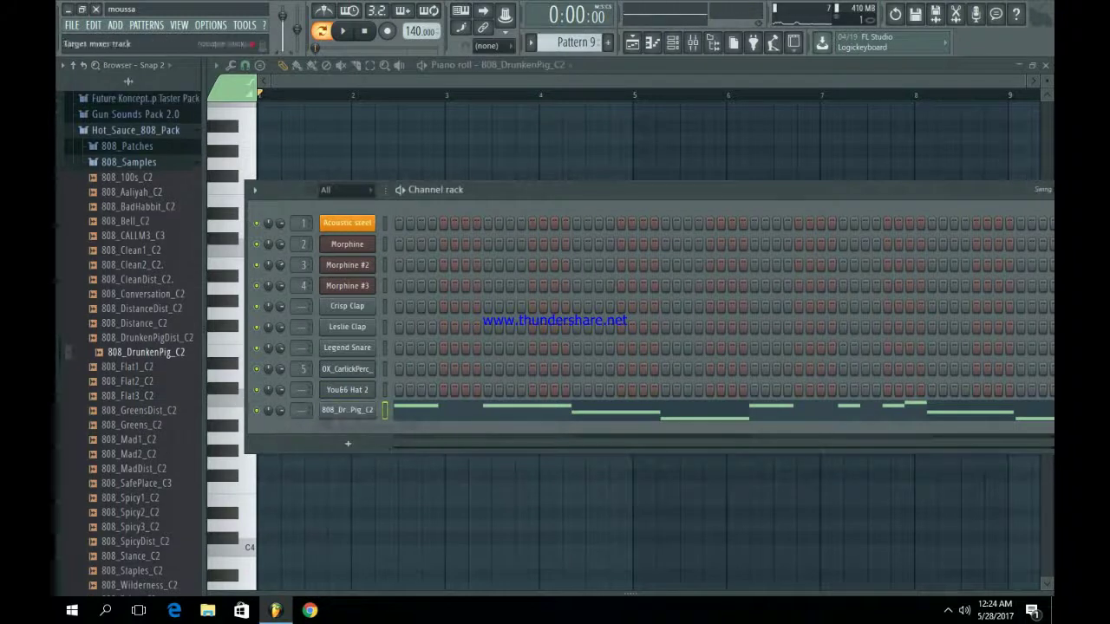
- Play Pattern 9 with the DrunkenPig 808 and check the channel's sampler settings
left_click(342, 31)
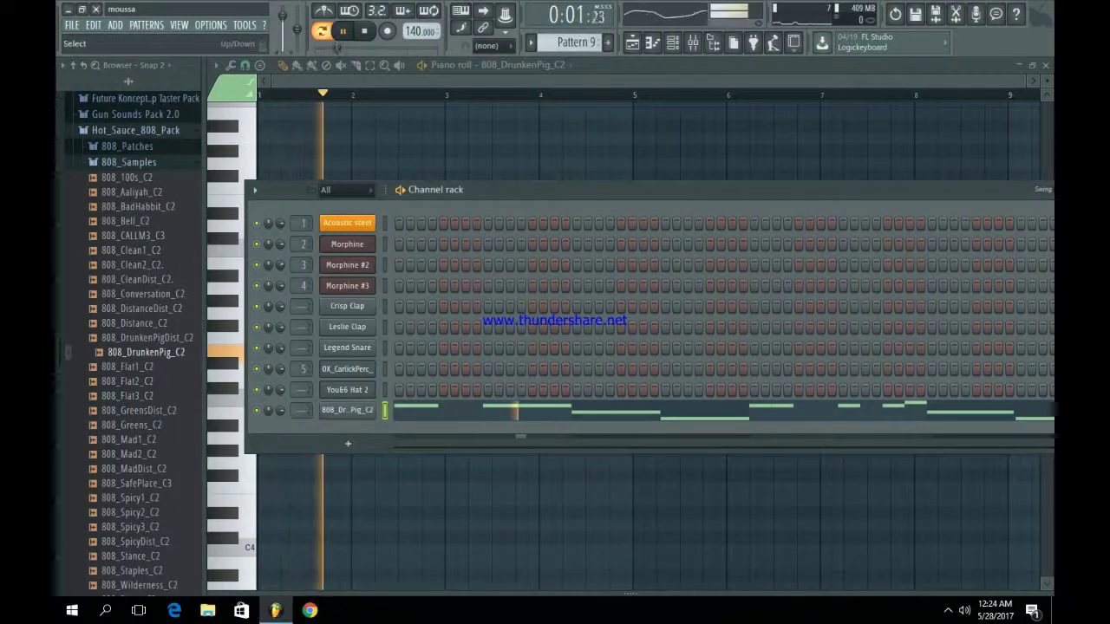
left_click(347, 409)
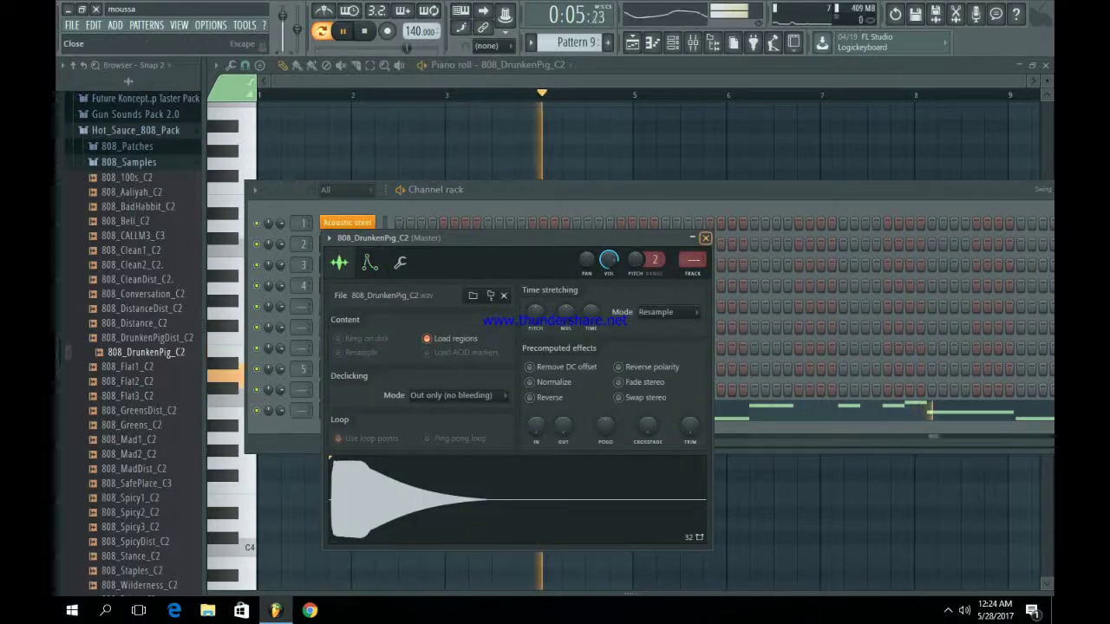
key("Escape")
key("space")
- Audition the Spicy samples, load 808_Spicy3_C2 onto the 808 channel and play the pattern briefly
left_click(64, 512)
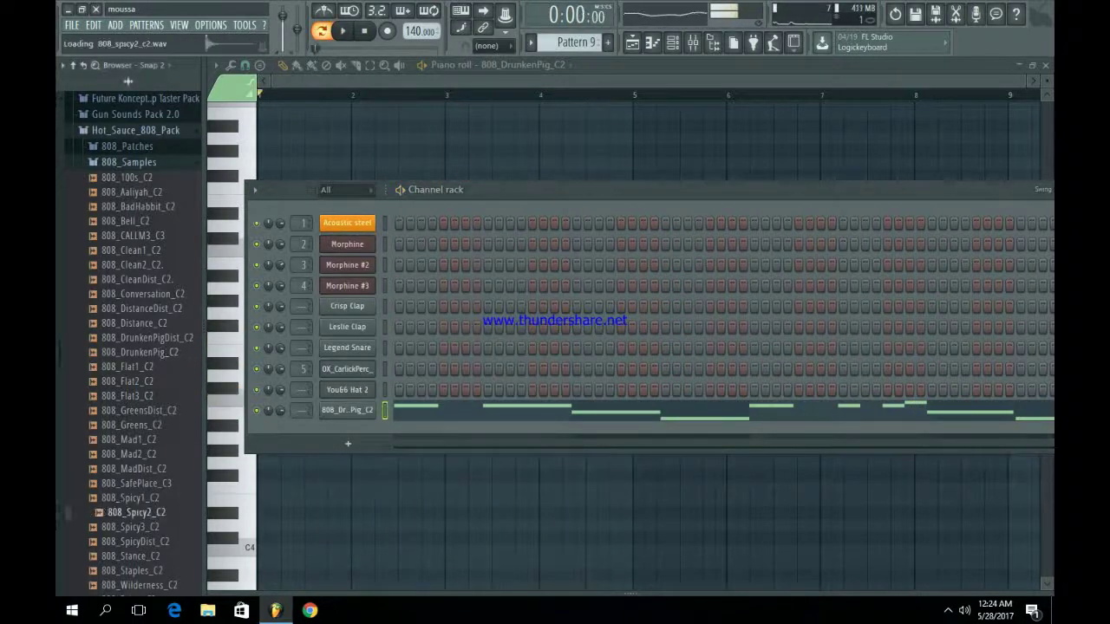
left_click(68, 526)
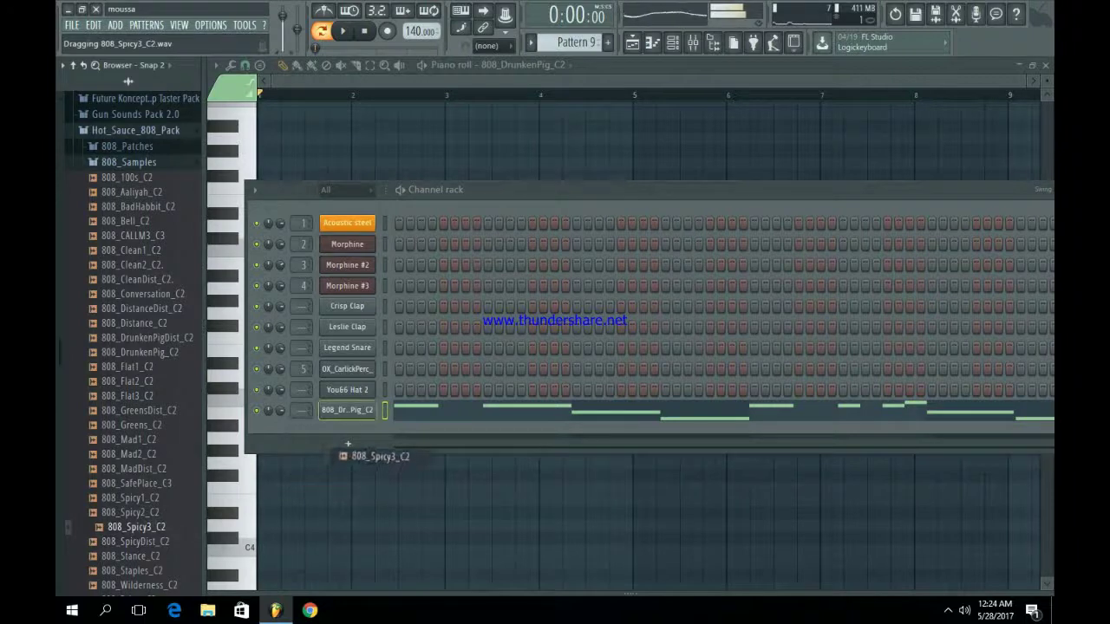
left_click_drag(348, 444, 348, 444)
key("space")
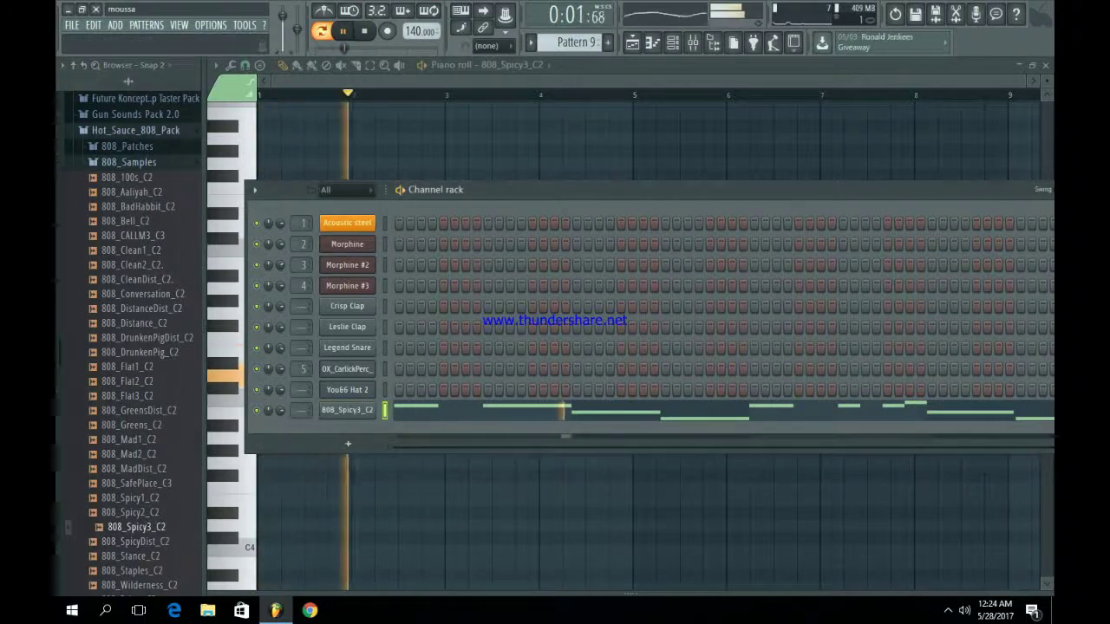
key("space")
- Open the 808_Spicy3_C2 sample in Edison and detect its pitch regions to find its root pitch
left_click(347, 410)
right_click(425, 486)
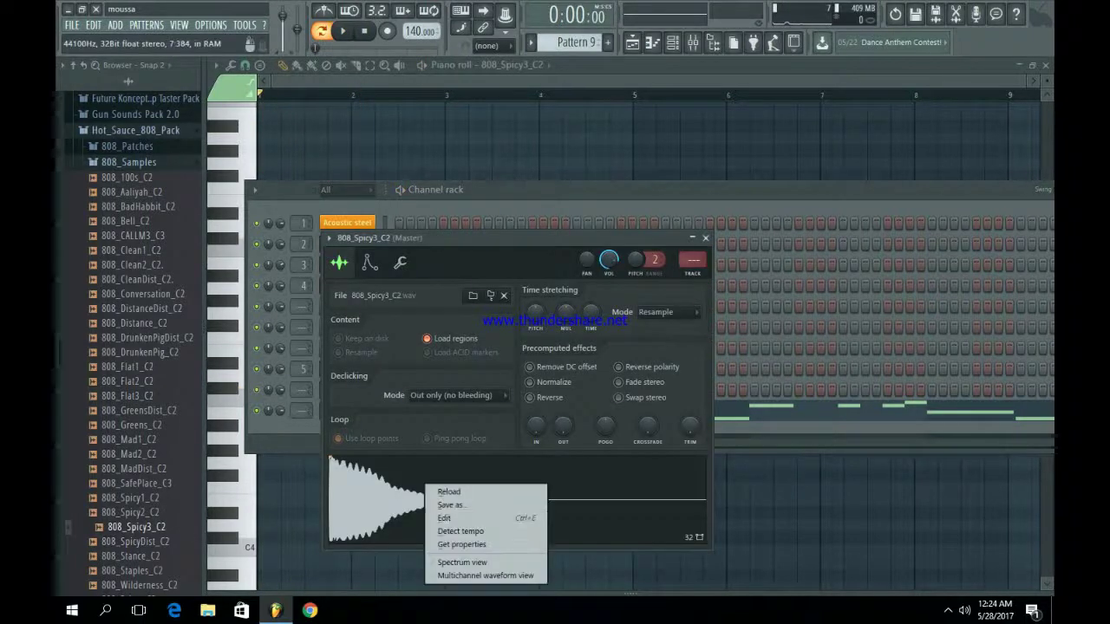
left_click(451, 517)
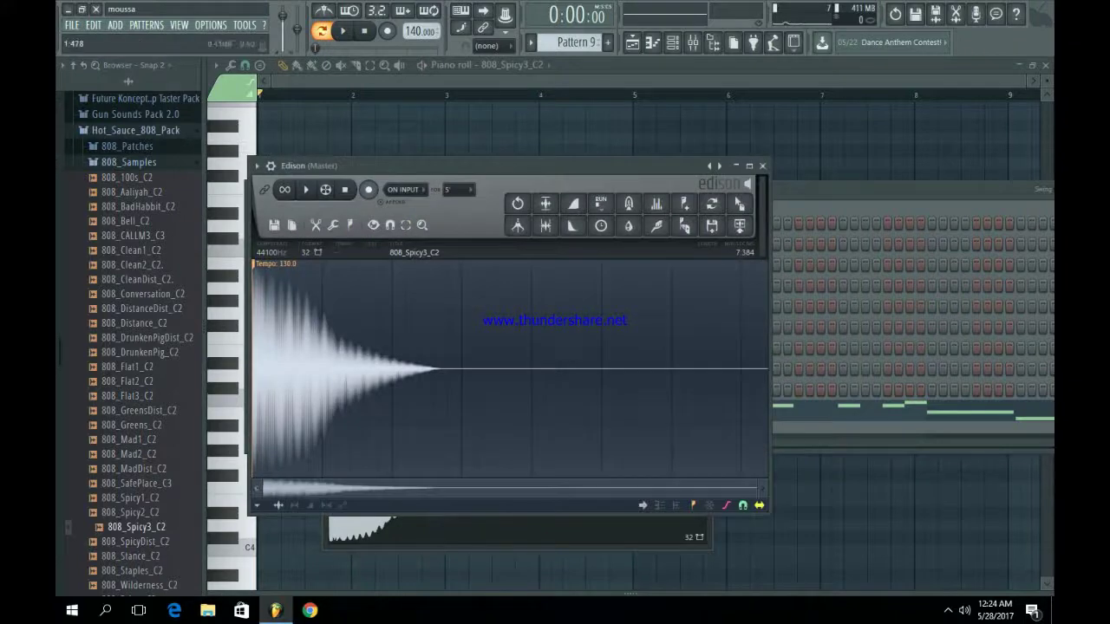
scroll(469, 368, "up", 2)
scroll(254, 368, "up", 6)
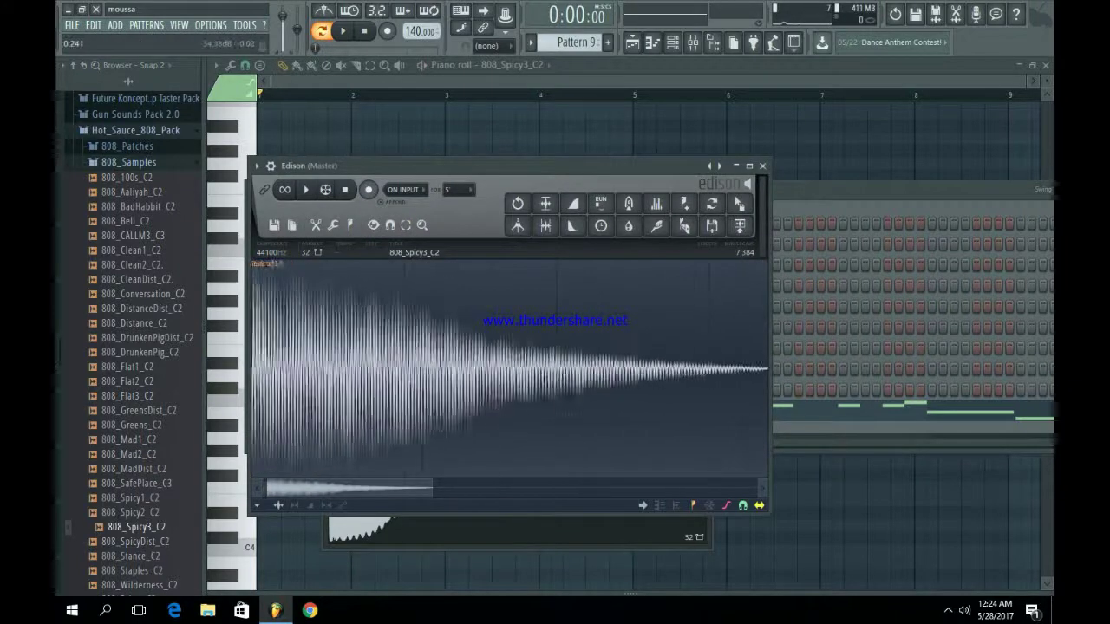
left_click(350, 225)
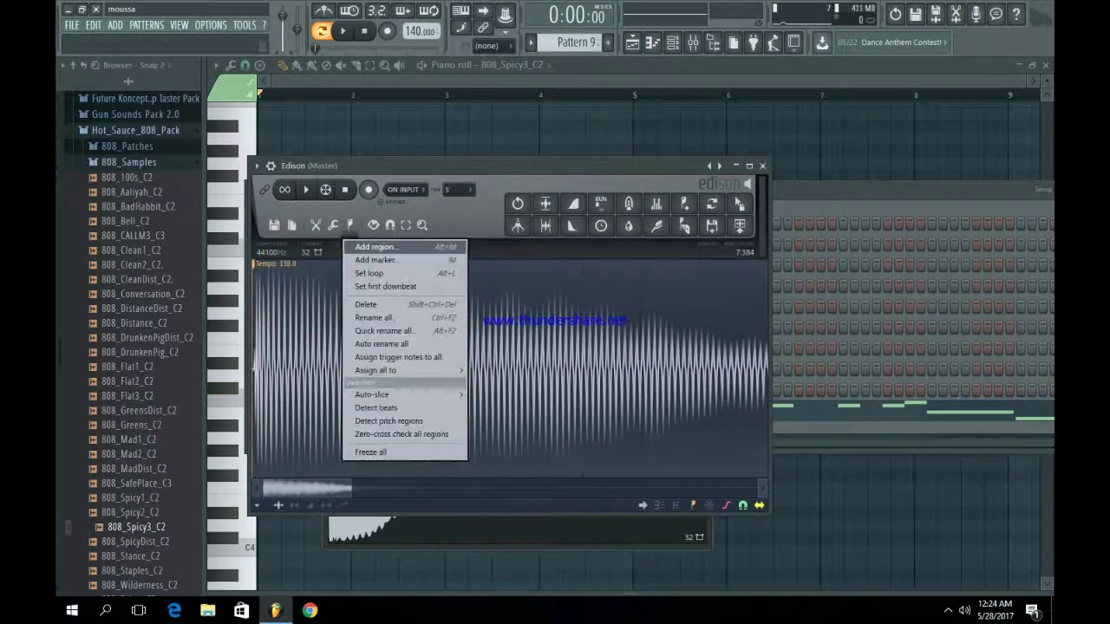
left_click(394, 422)
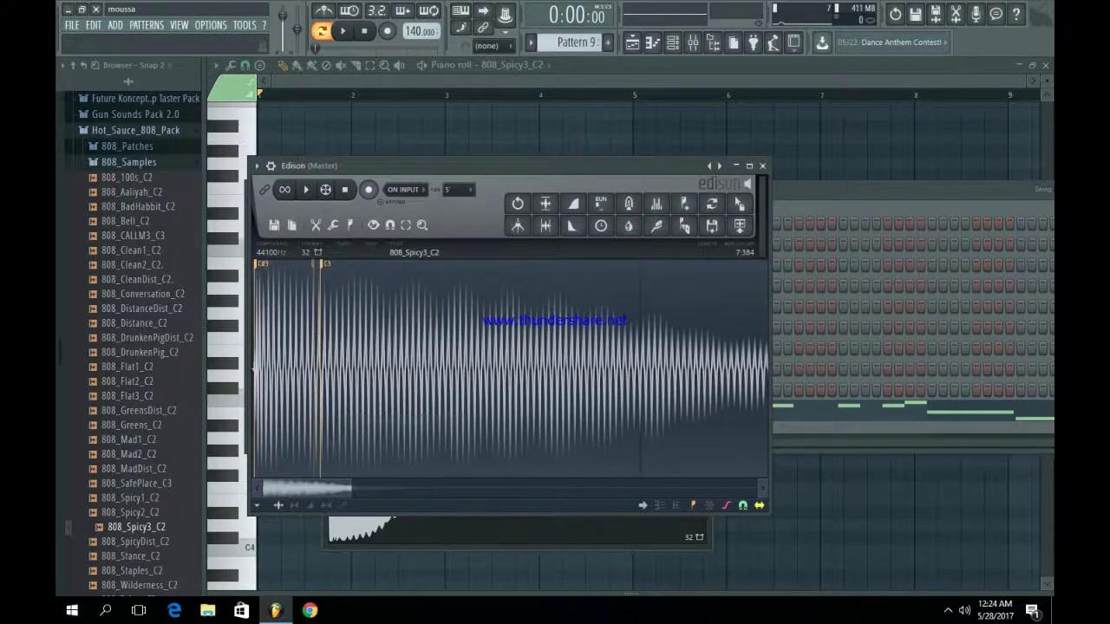
left_click(762, 166)
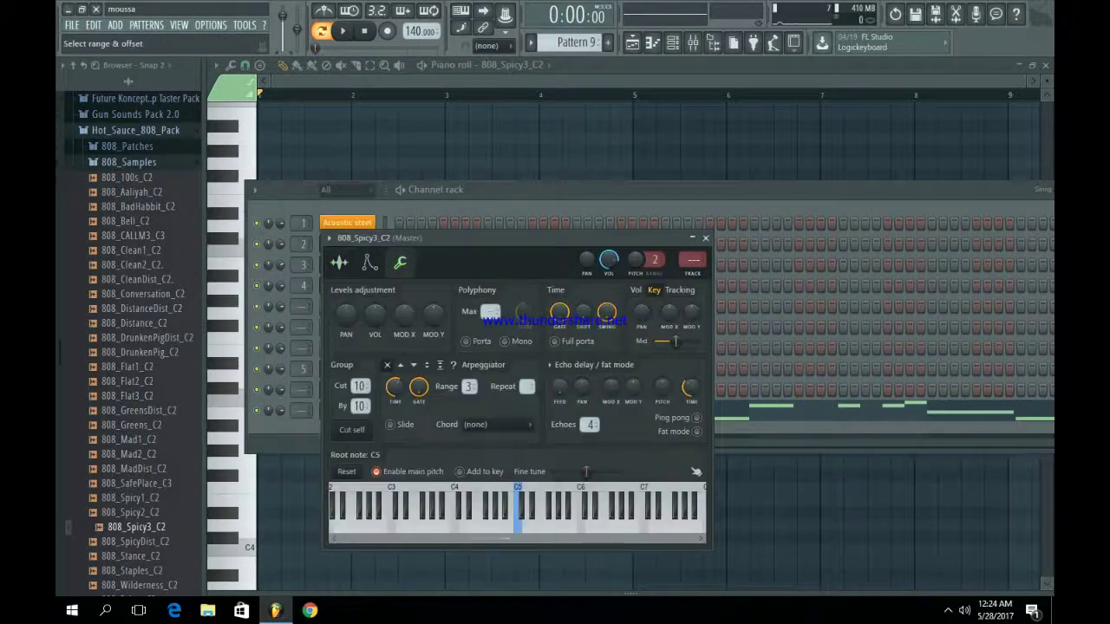
- Set the 808 channel's root note to C#5, check its volume envelope and play the pattern through
key("space")
left_click(369, 262)
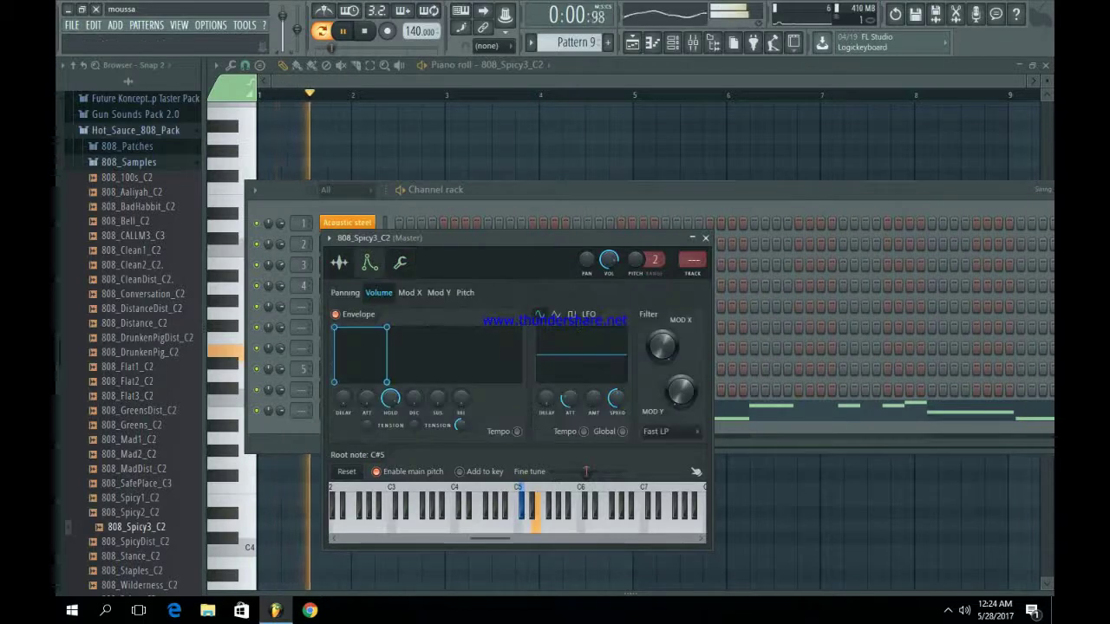
left_click(705, 238)
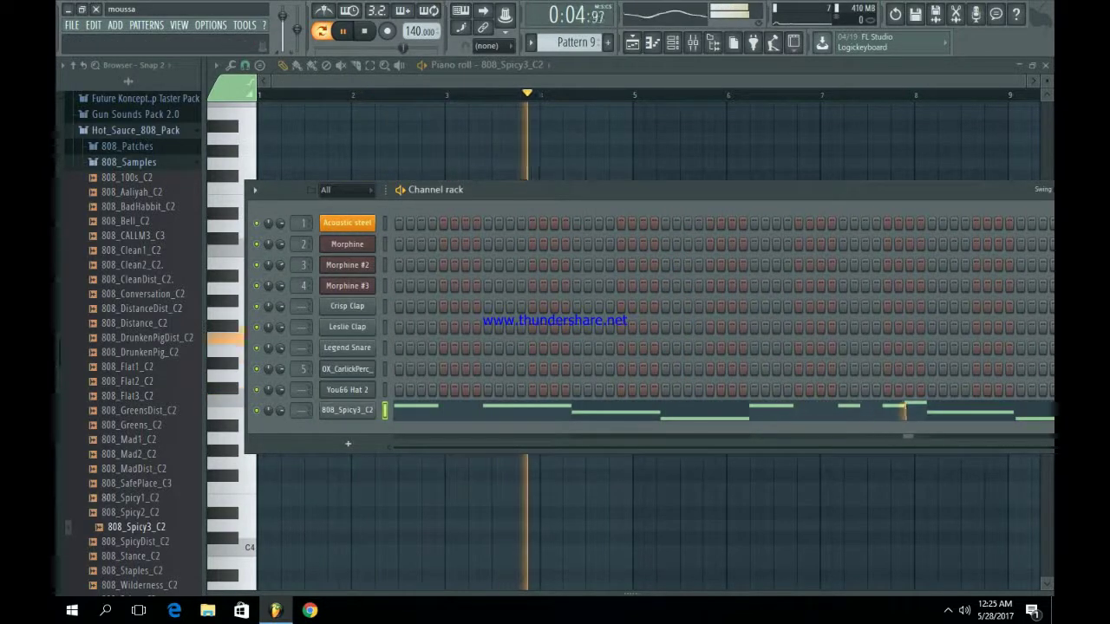
key("space")
- Audition the samples from 808_Greens_C2 down the list and load 808_Wilderness_C2 onto the 808 channel
left_click(137, 425)
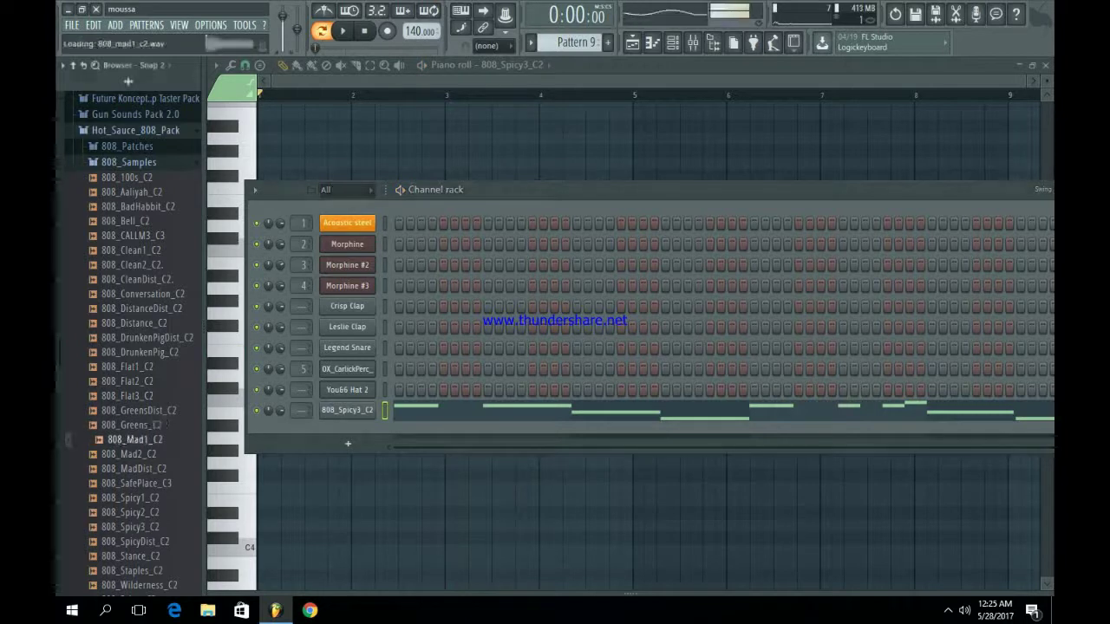
key("Down")
key("Down")
key("Down")
key("Down")
key("Down")
key("Down")
key("Down")
key("Down")
key("Down")
key("Down")
key("Down")
key("Down")
key("Up")
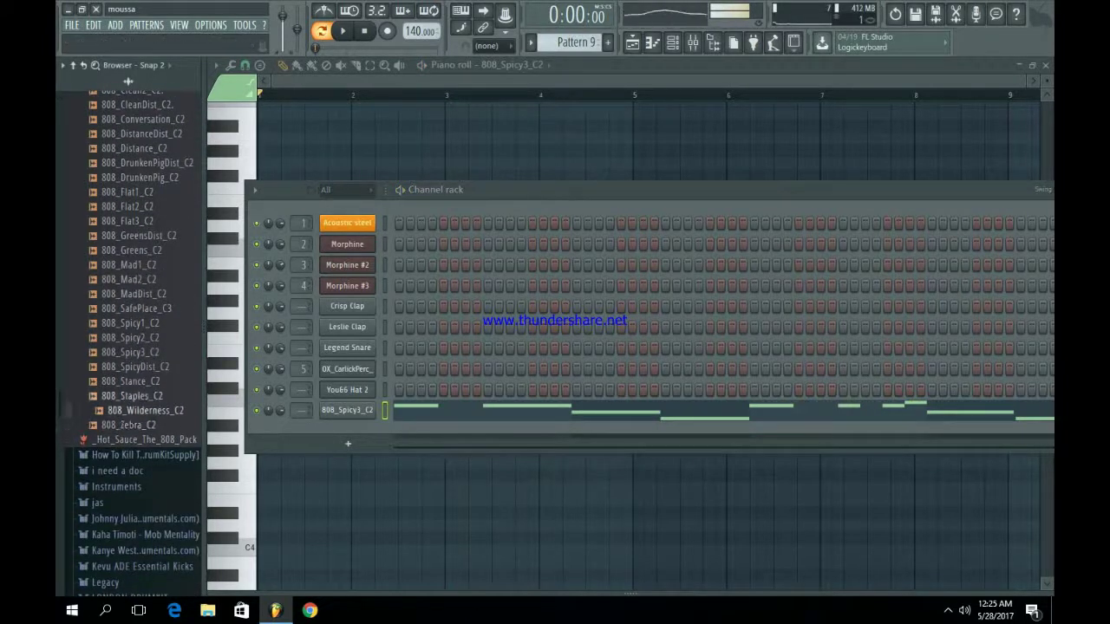
left_click_drag(145, 411, 347, 409)
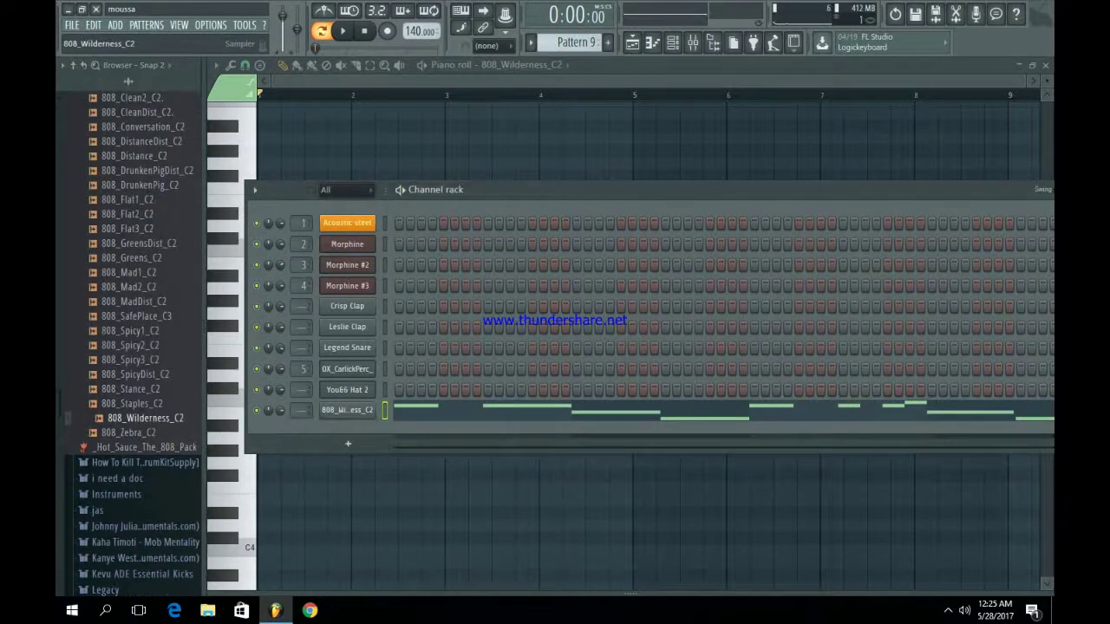
- Play the pattern with the Wilderness 808 while viewing its notes in the piano roll
key("space")
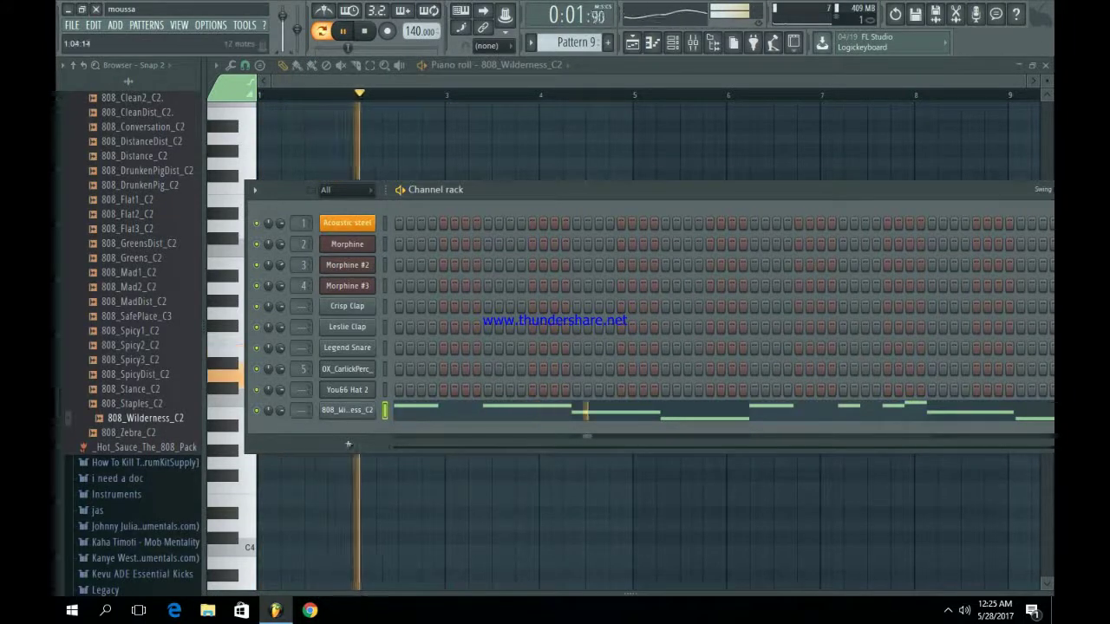
key("F5")
key("F7")
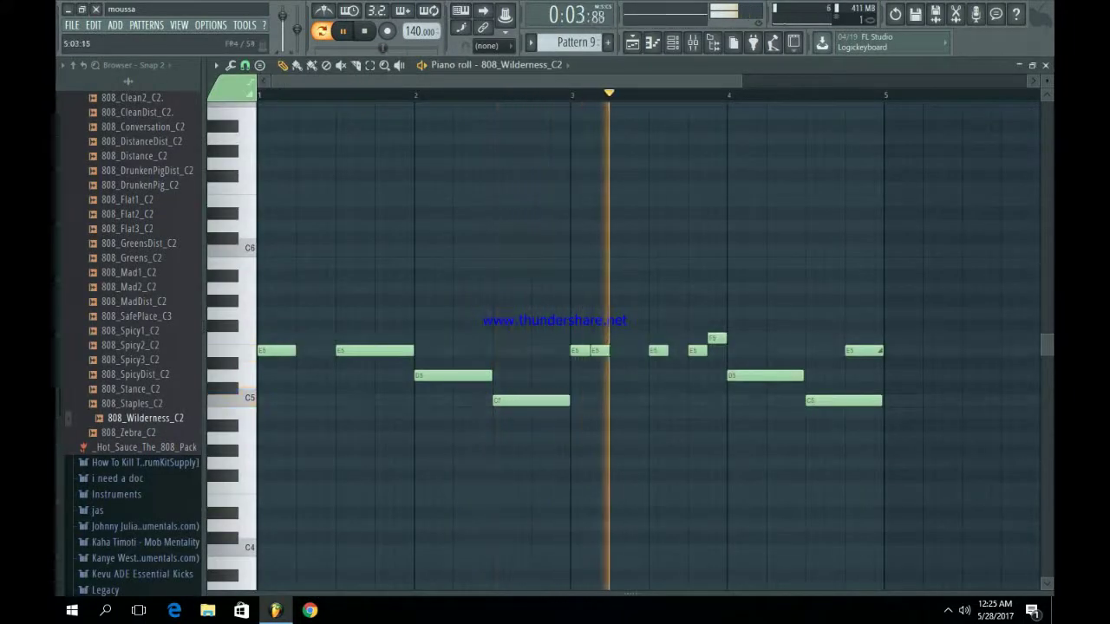
key("space")
- Transpose all notes of the 808 pattern down one octave and play them back
key("ctrl+a")
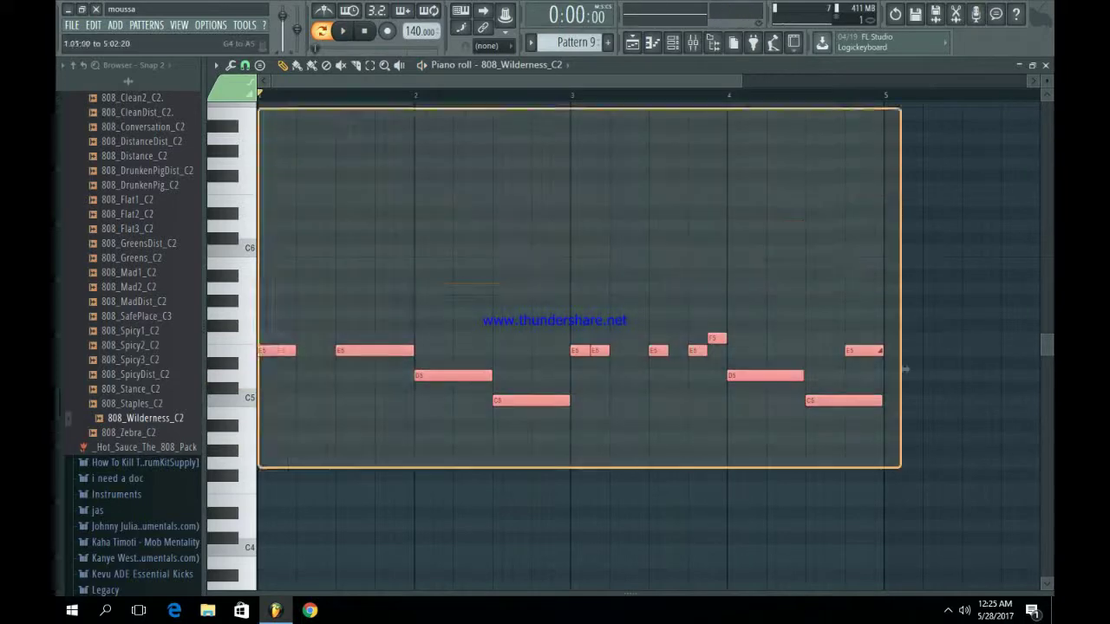
left_click_drag(904, 369, 904, 519)
key("space")
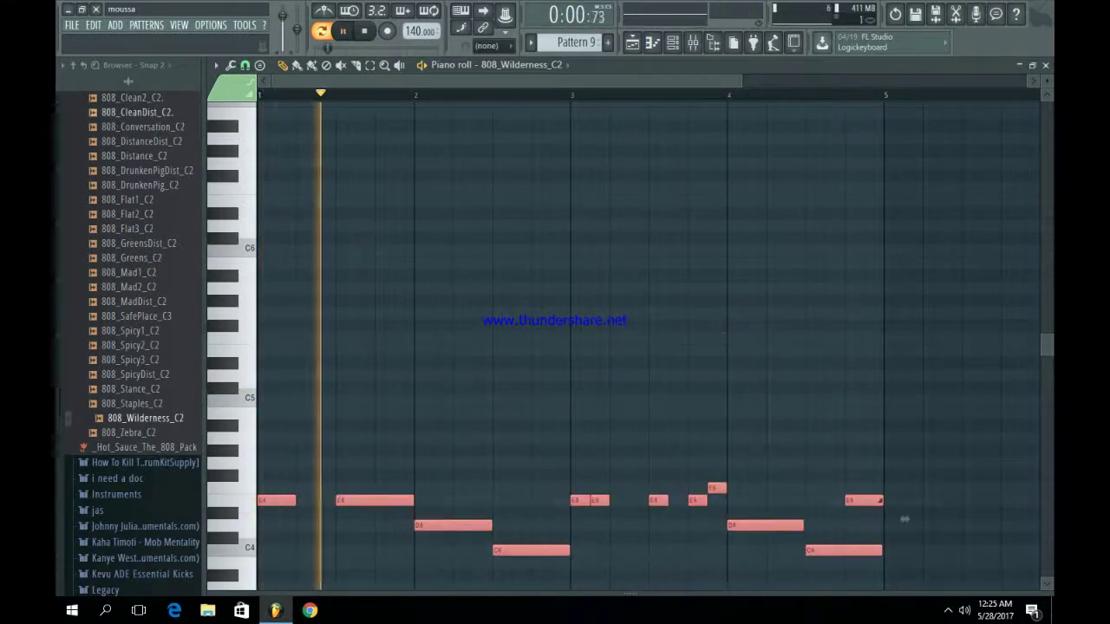
key("space")
scroll(905, 519, "up", 1)
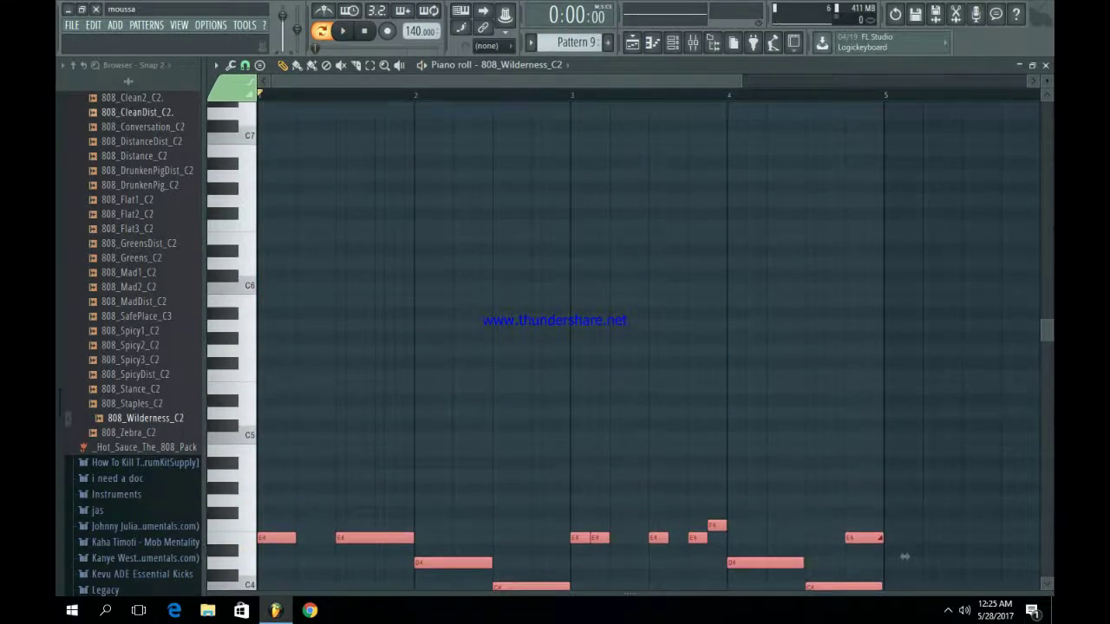
key("super")
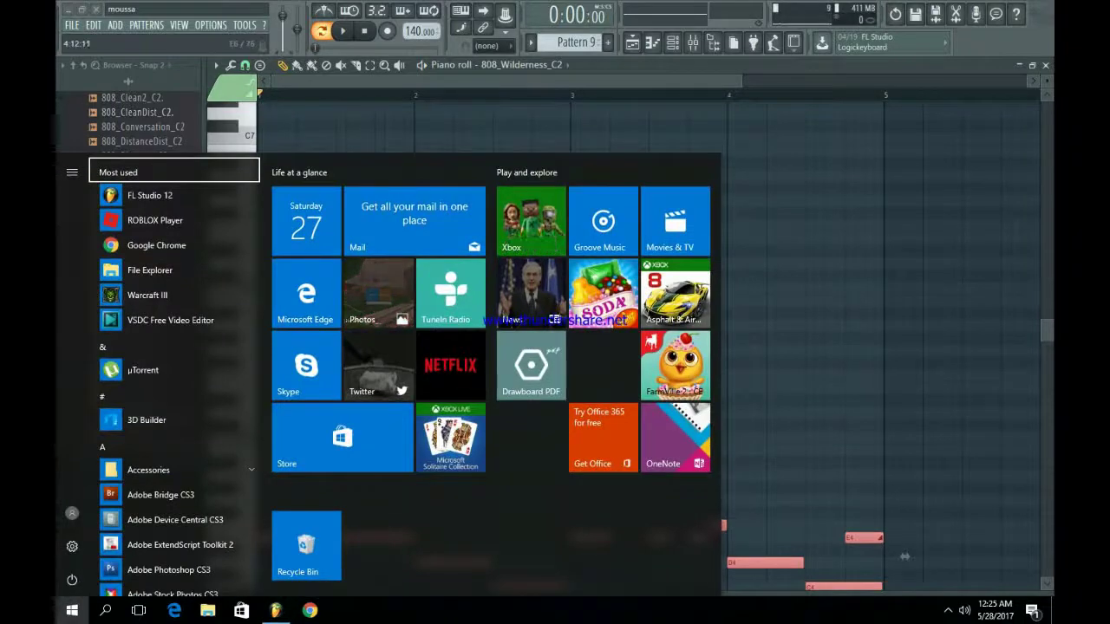
key("Escape")
scroll(905, 370, "down", 5)
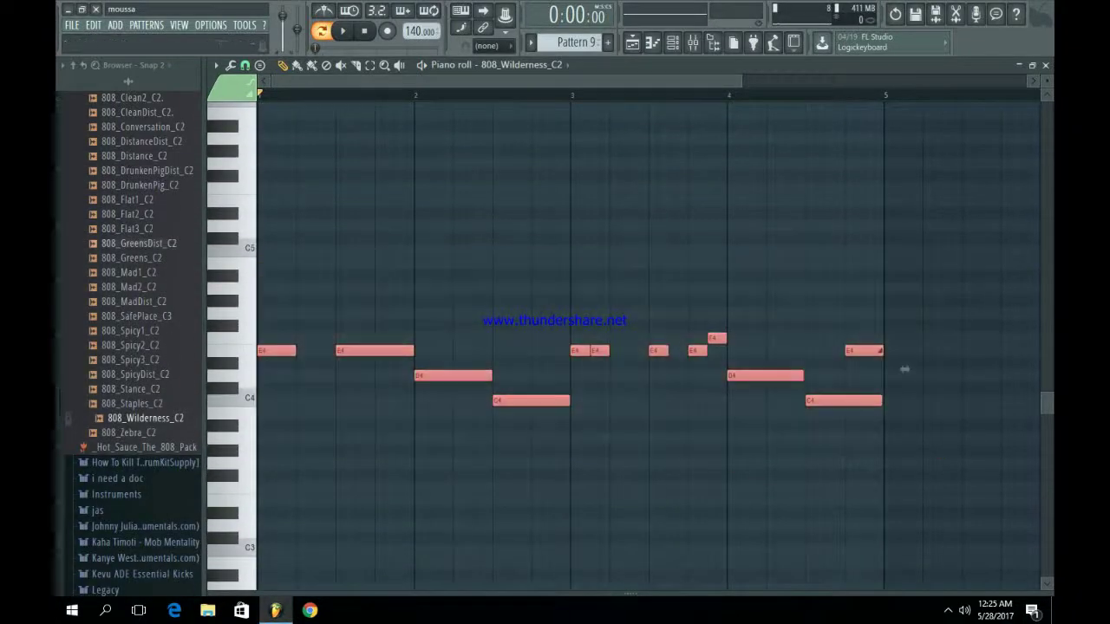
- Load 808_GreensDist_C2 onto the 808 channel, transpose all notes up one octave and play the pattern
key("alt+Up")
key("ctrl+a")
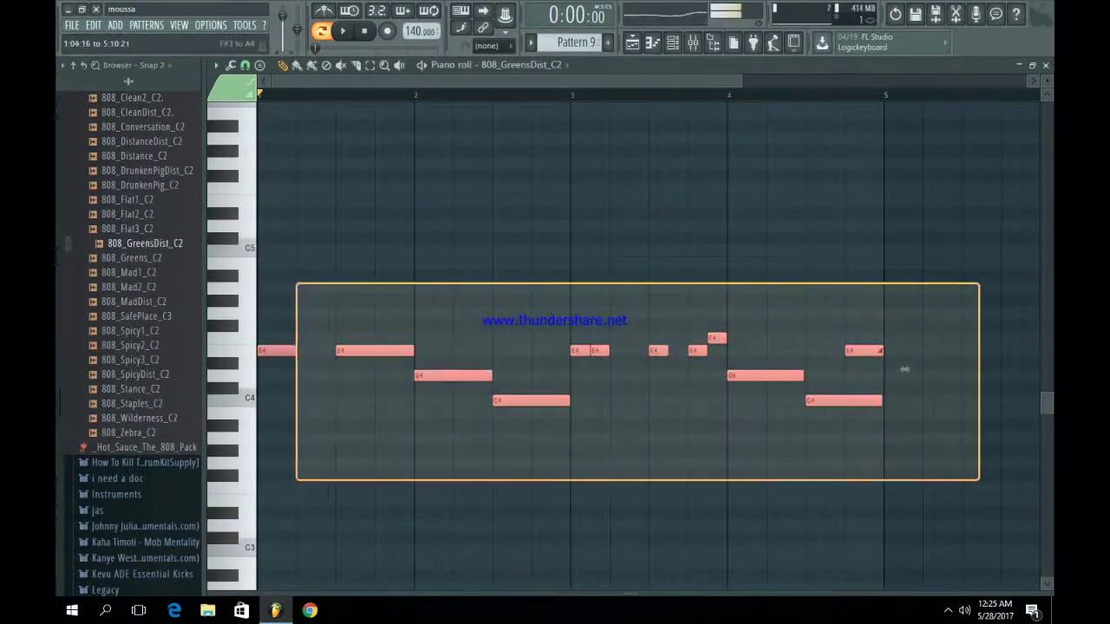
key("ctrl+Up")
key("space")
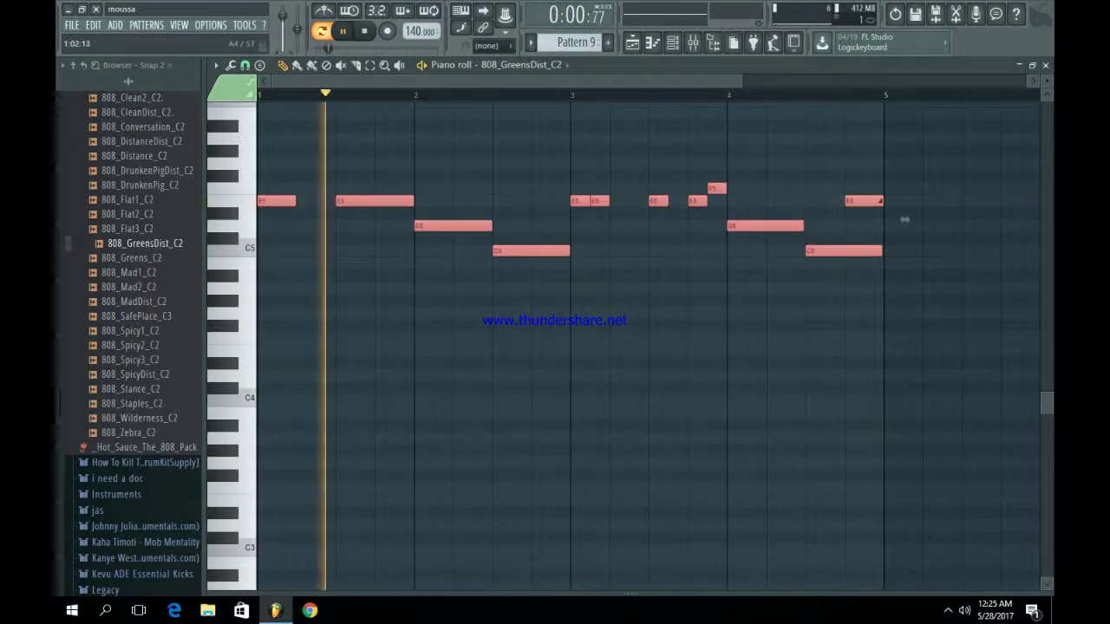
key("space")
- Audition the 808 samples from 808_SpicyDist_C2 down the list and load 808_Wilderness_C2 onto the 808 channel
scroll(905, 260, "up", 5)
key("Up")
key("Up")
key("Up")
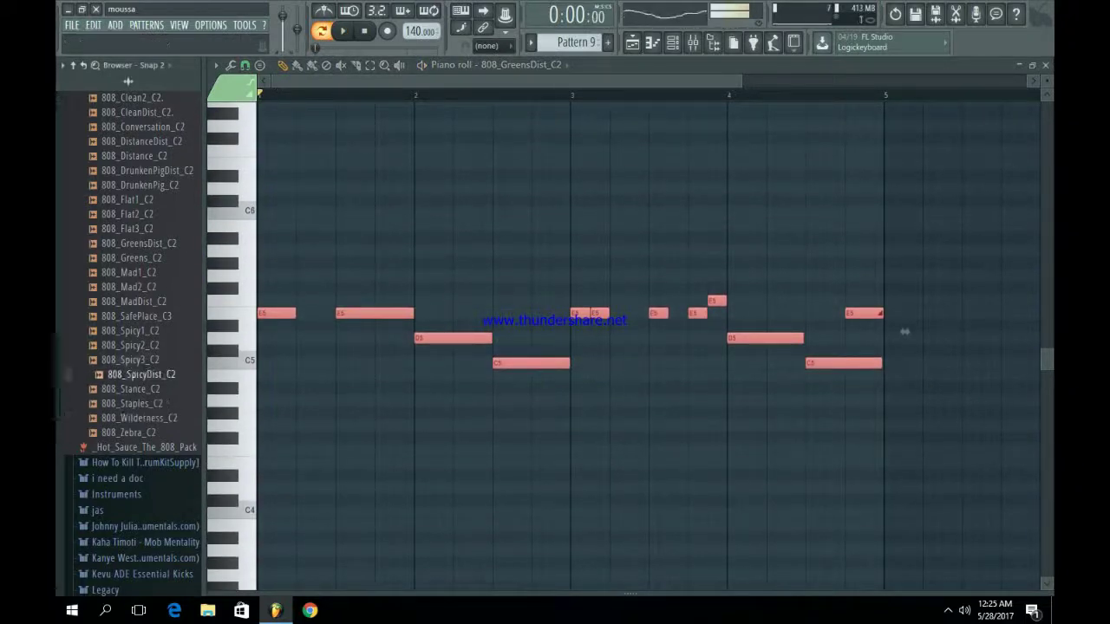
key("Down")
key("Down")
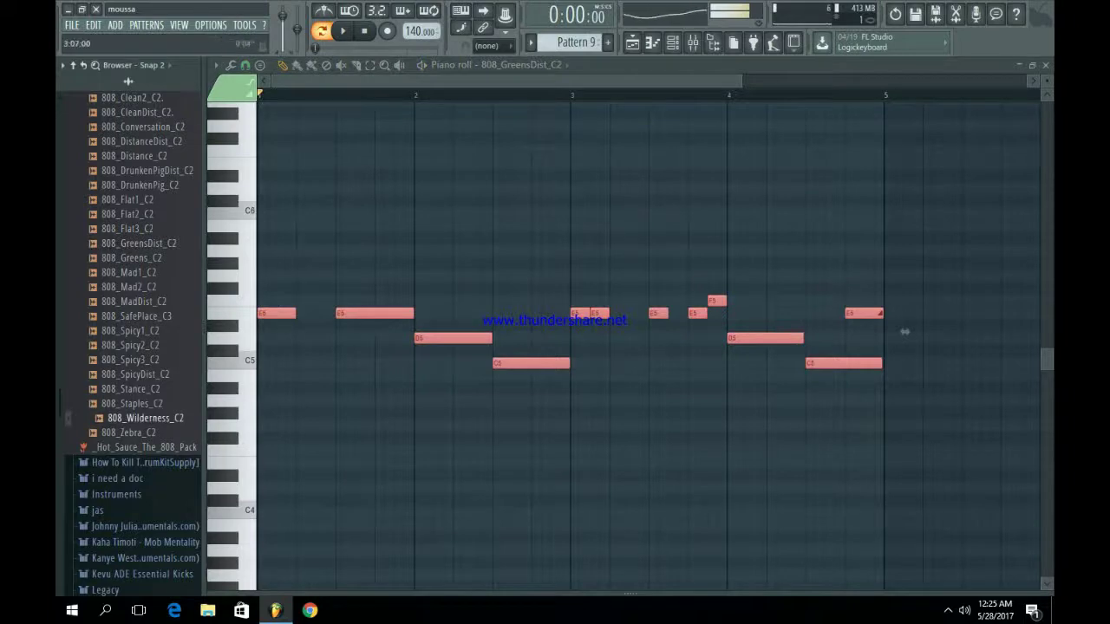
left_click(672, 42)
left_click_drag(145, 418, 338, 448)
- Open the Wilderness sample in Edison, detect its pitch and close the editor after inspecting the start of the waveform
left_click(400, 261)
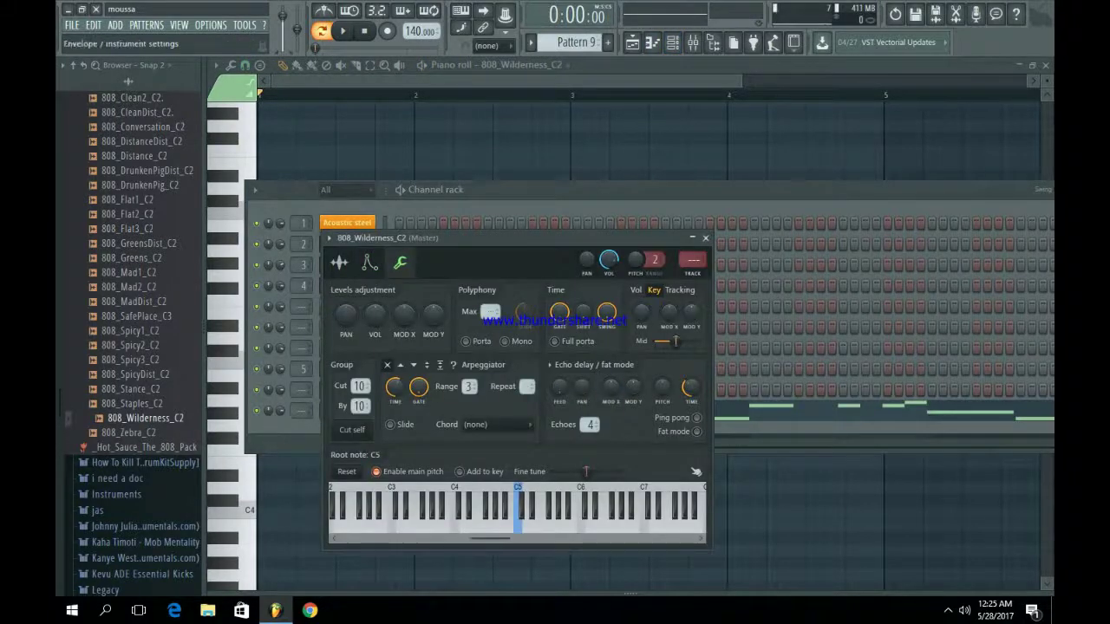
left_click(339, 262)
right_click(453, 483)
left_click(473, 518)
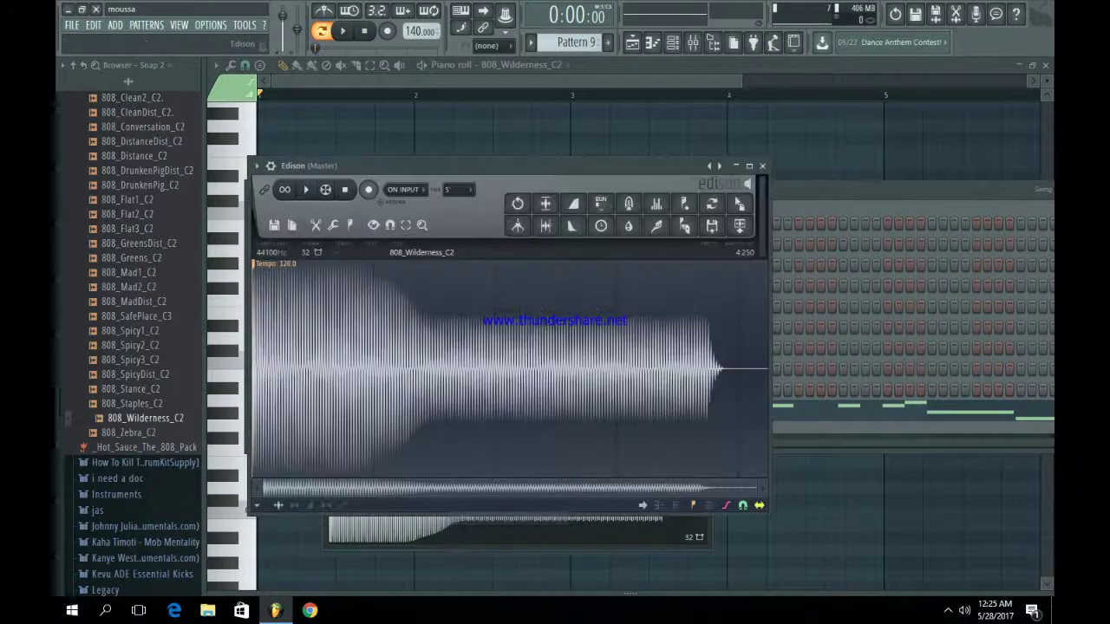
right_click(340, 232)
left_click(381, 421)
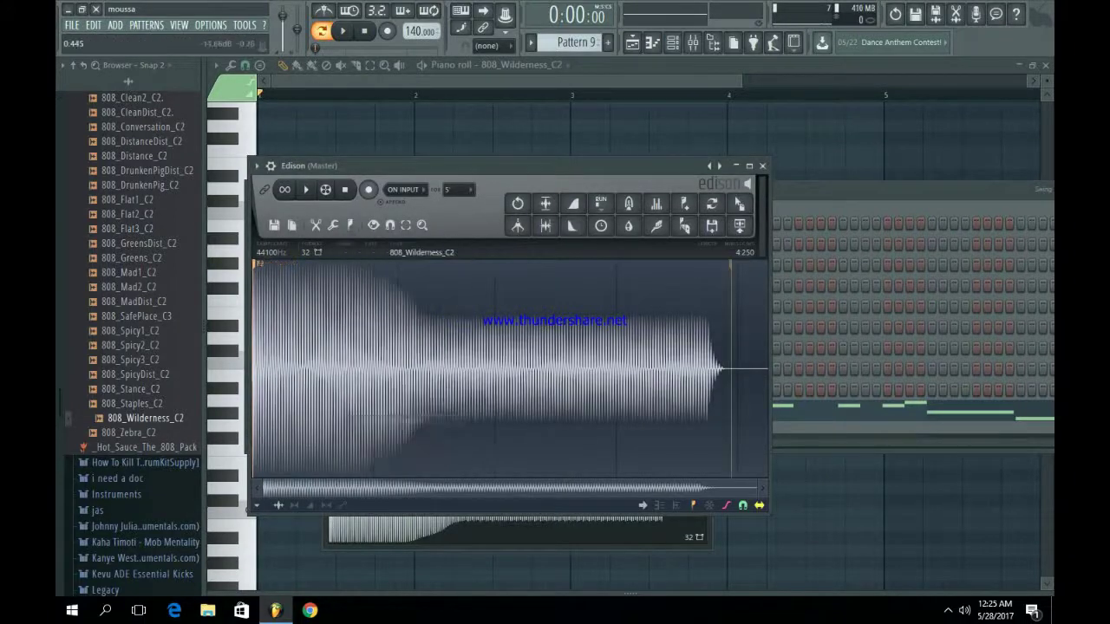
scroll(381, 421, "up", 3)
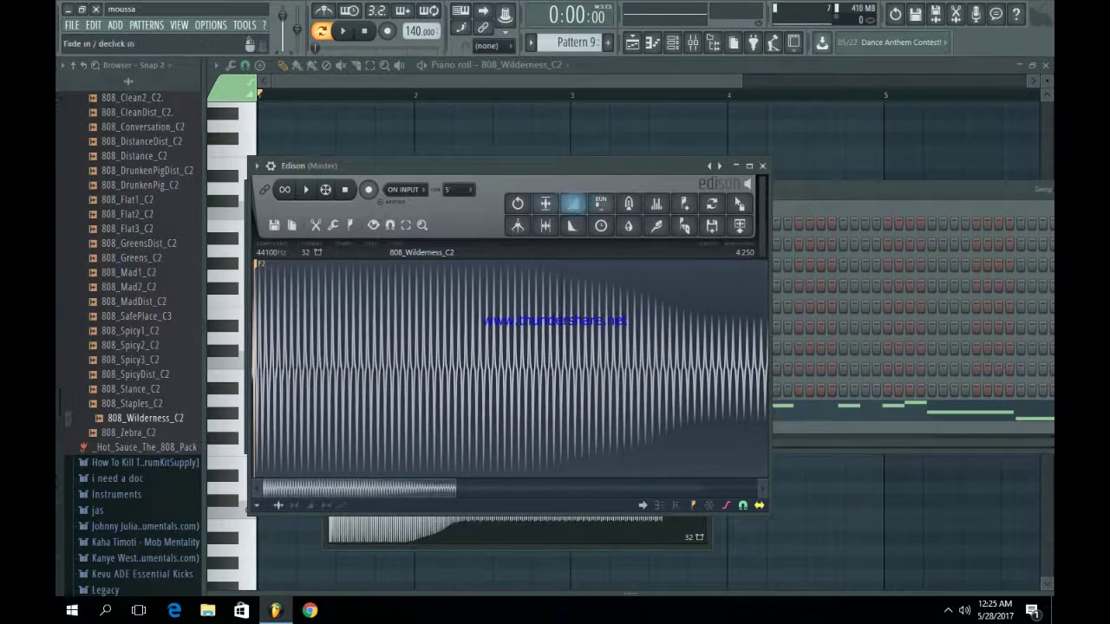
left_click(762, 165)
- Set the 808_Wilderness_C2 channel's root note to F5 and play the bass pattern with its notes in the piano roll
left_click(400, 262)
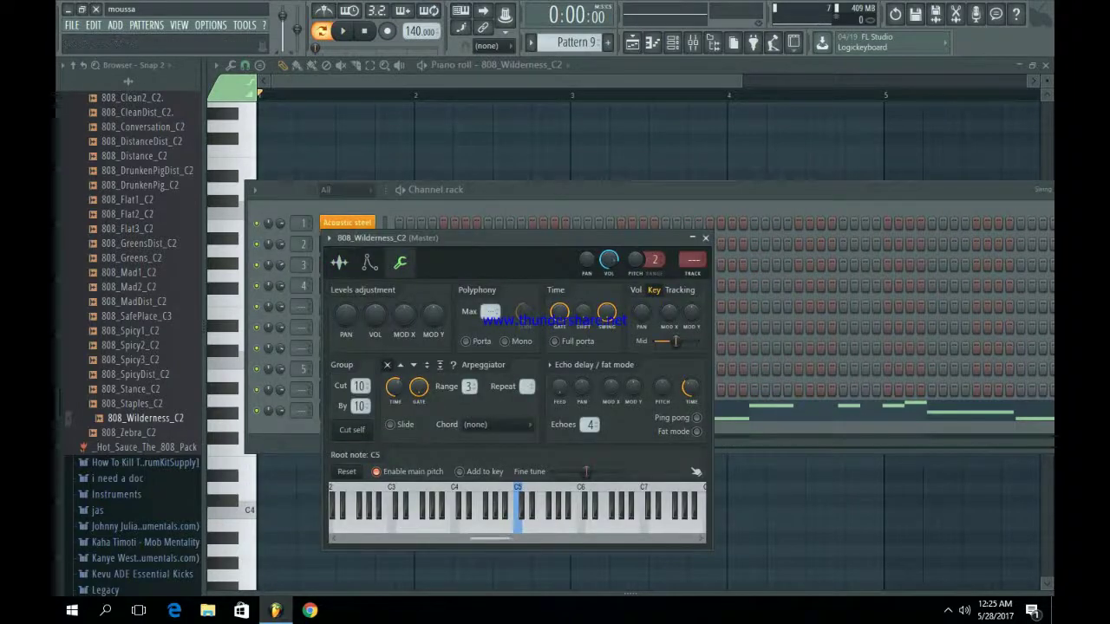
right_click(509, 516)
key("space")
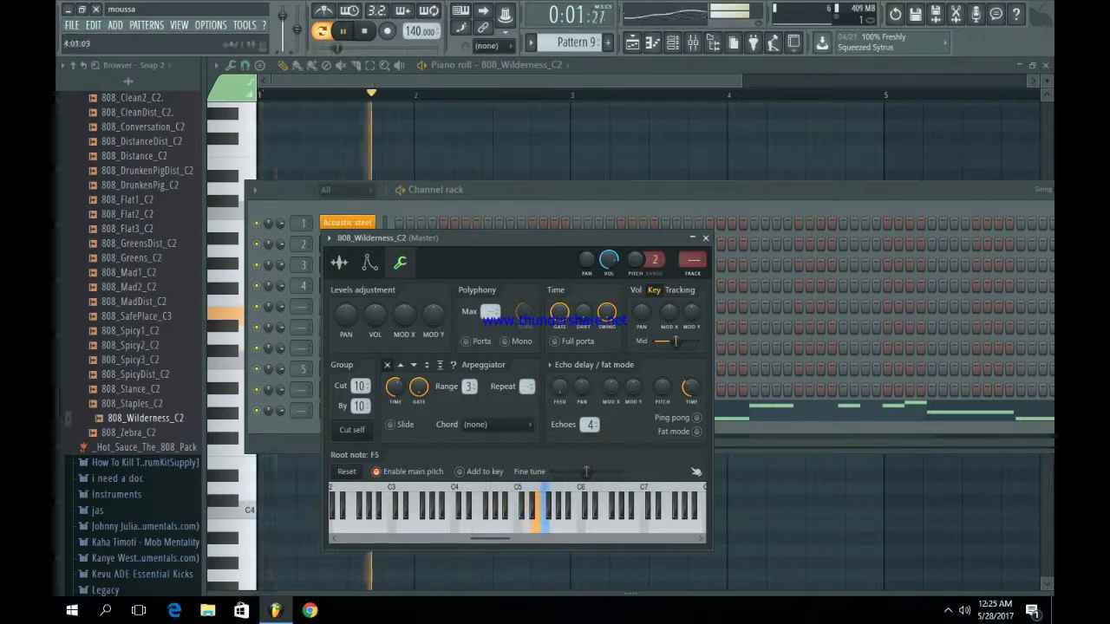
key("F7")
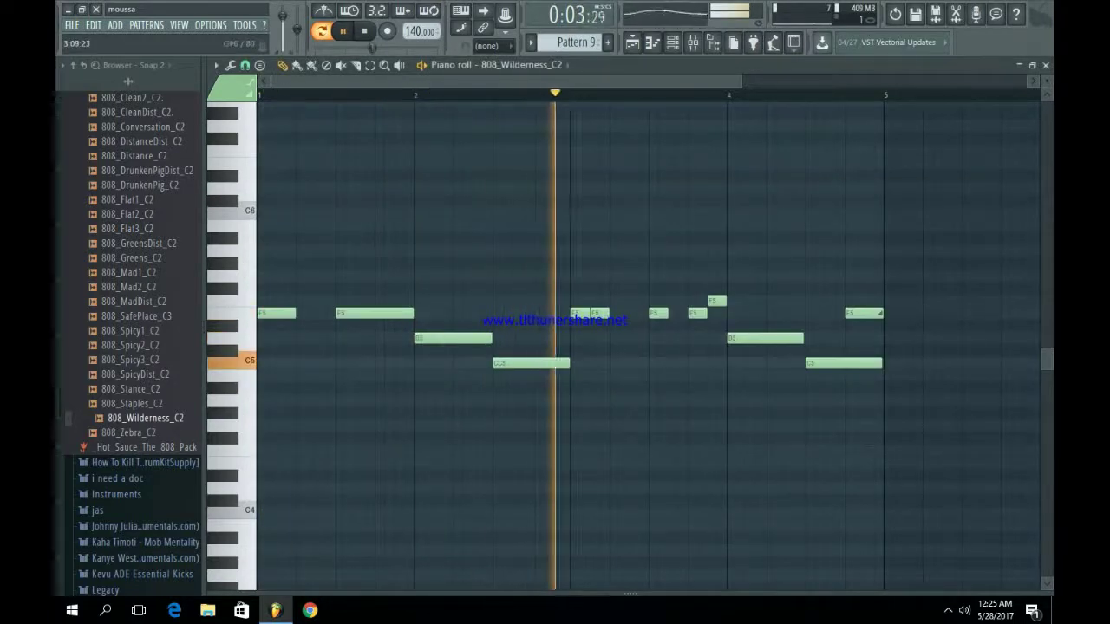
key("space")
- Play the playlist in song mode and duplicate the Pattern 9 clip on Track 9 three times, filling it up to bar 17
key("F5")
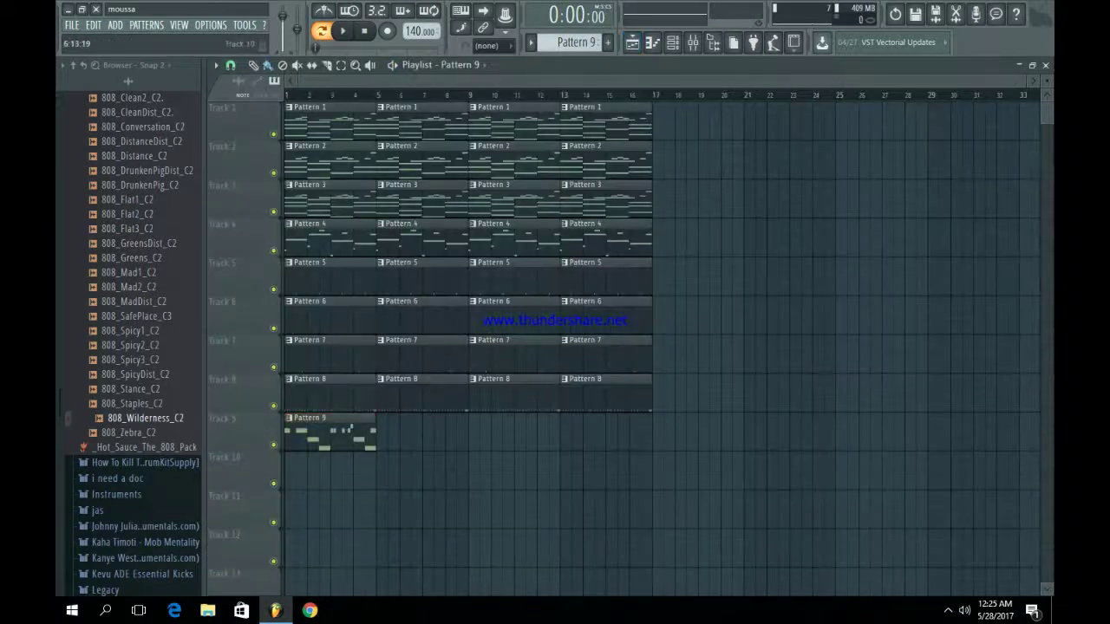
left_click(321, 31)
key("space")
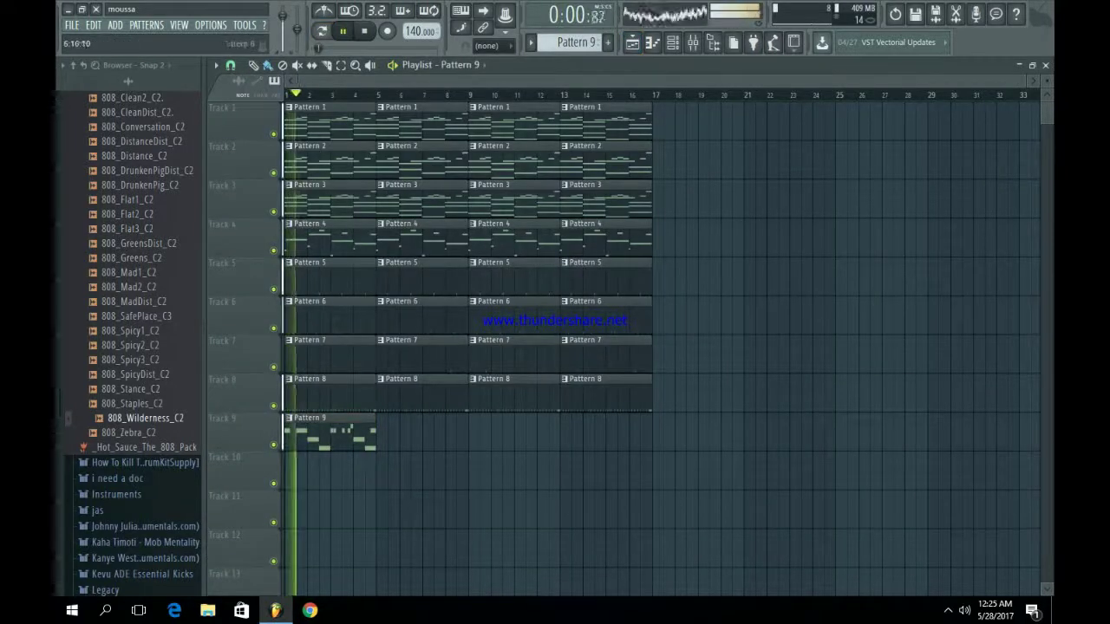
left_click_drag(426, 489, 297, 411)
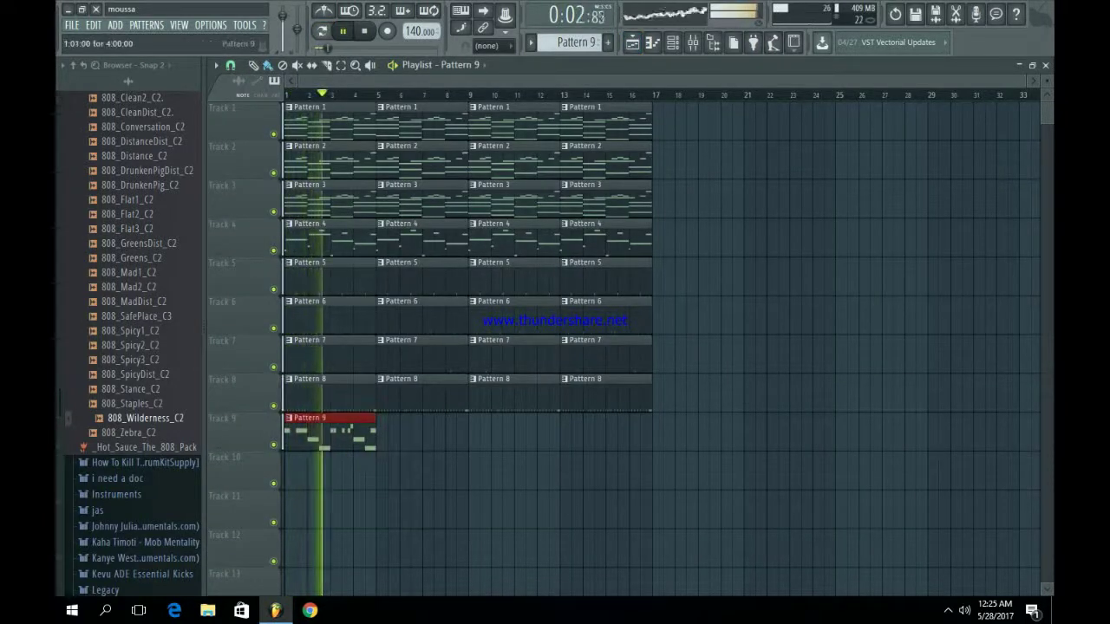
key("ctrl+b")
key("ctrl+b")
key("ctrl+b")
key("ctrl+d")
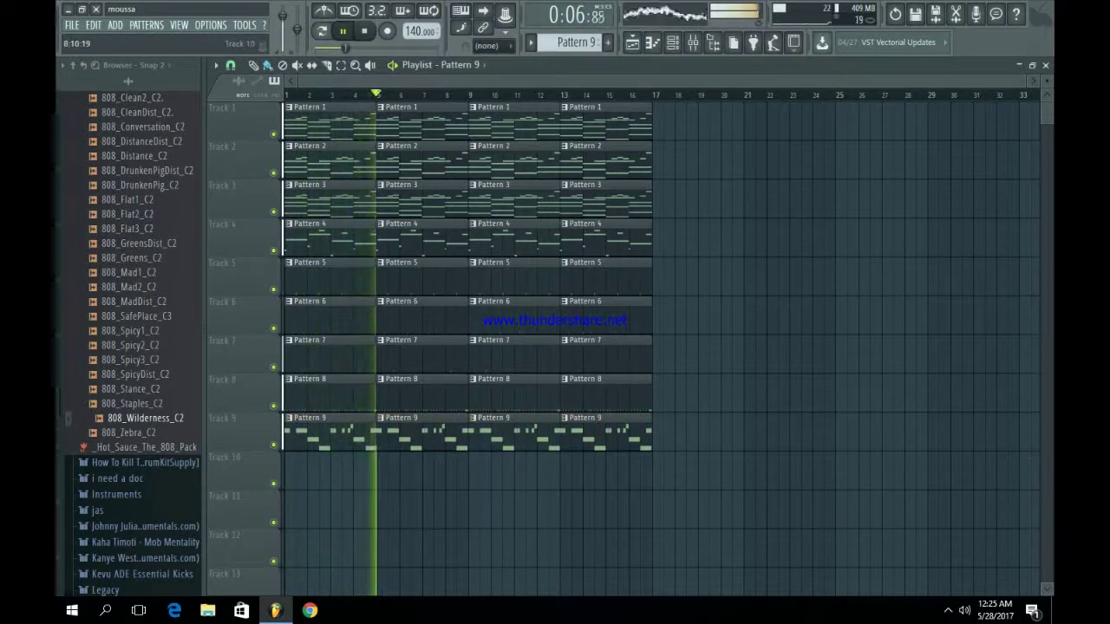
- Find HTKTD Kick 6 in the Drums folder of the How To Kill kit and add it as a new channel below the 808
key("F6")
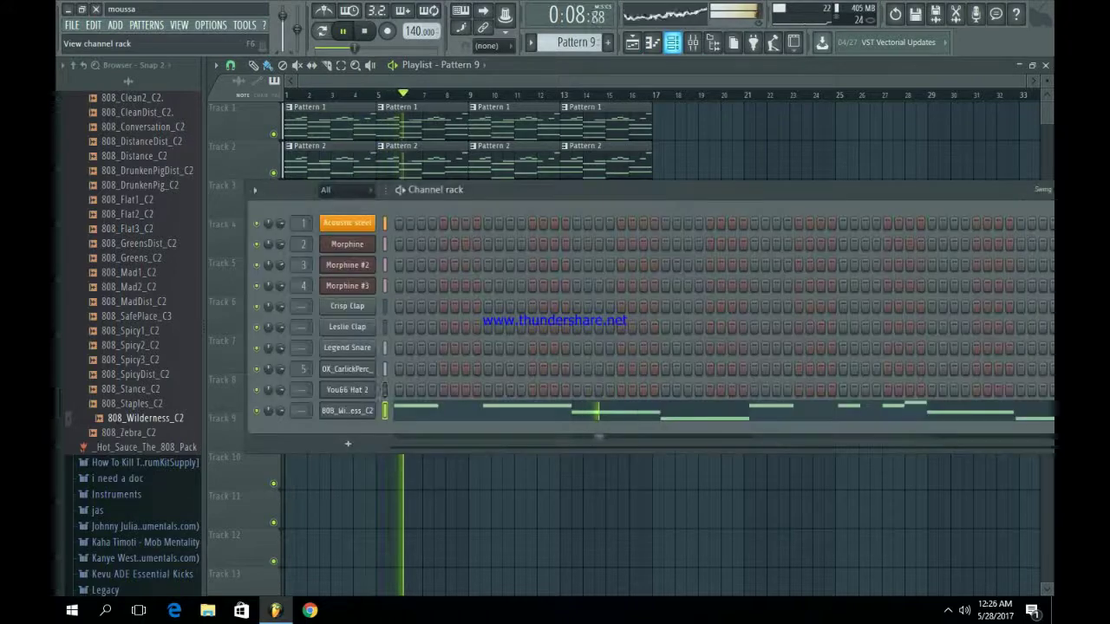
key("space")
scroll(130, 347, "up", 10)
left_click(134, 400)
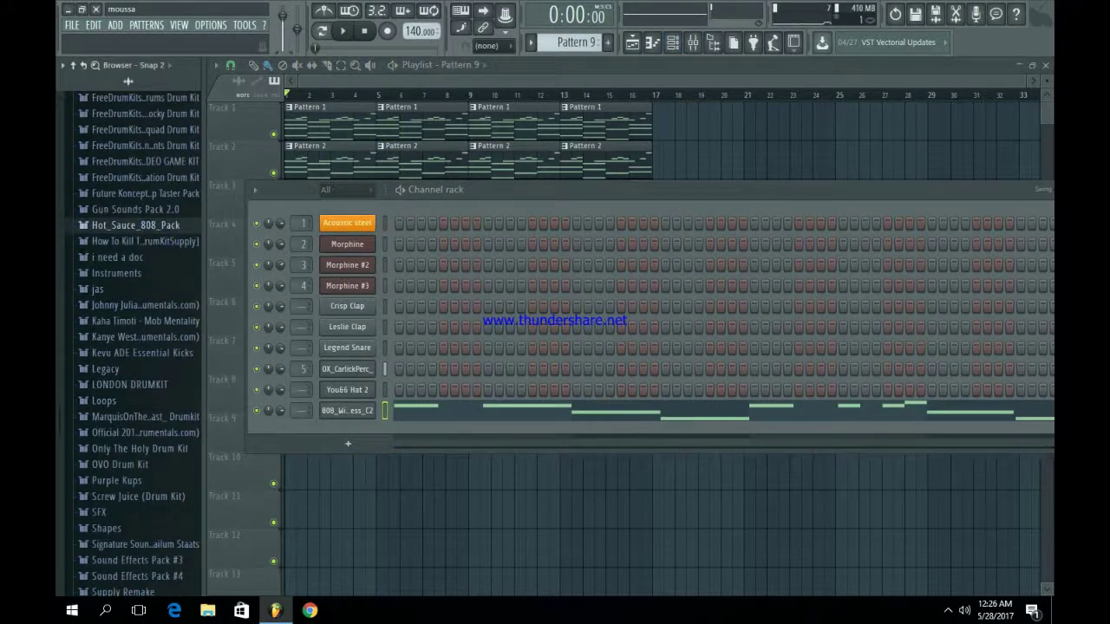
left_click(139, 241)
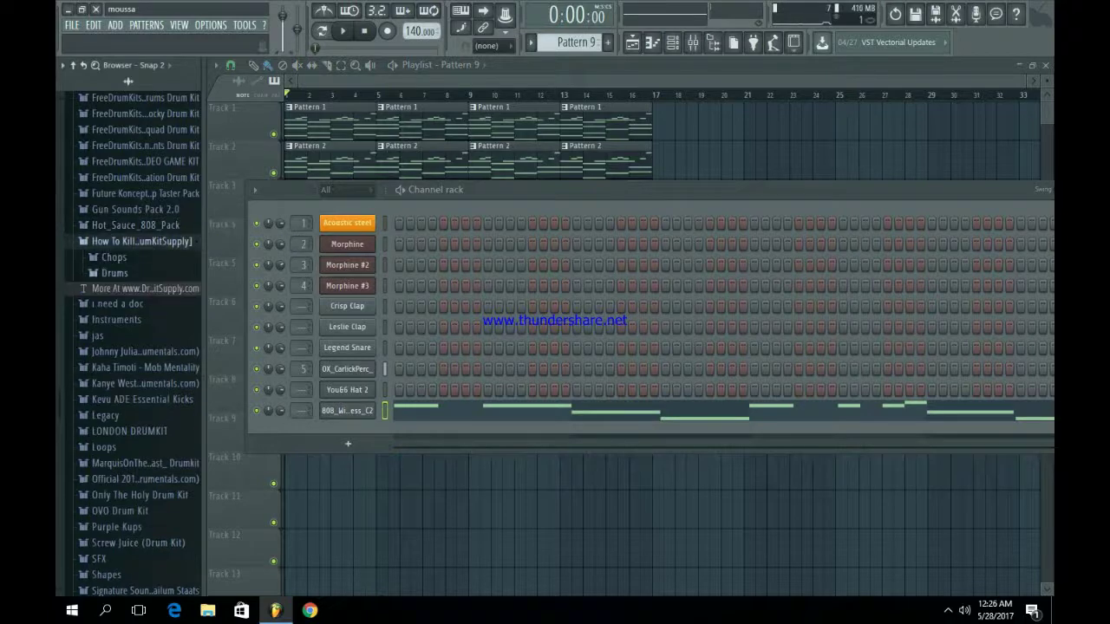
left_click(114, 258)
scroll(130, 260, "up", 3)
left_click(114, 267)
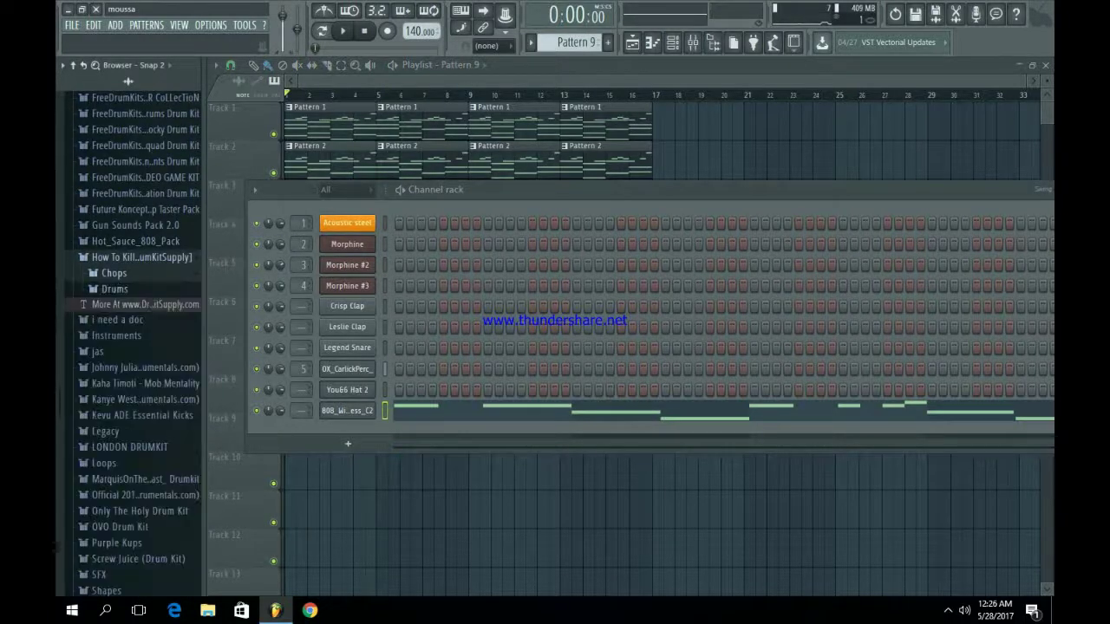
left_click(115, 289)
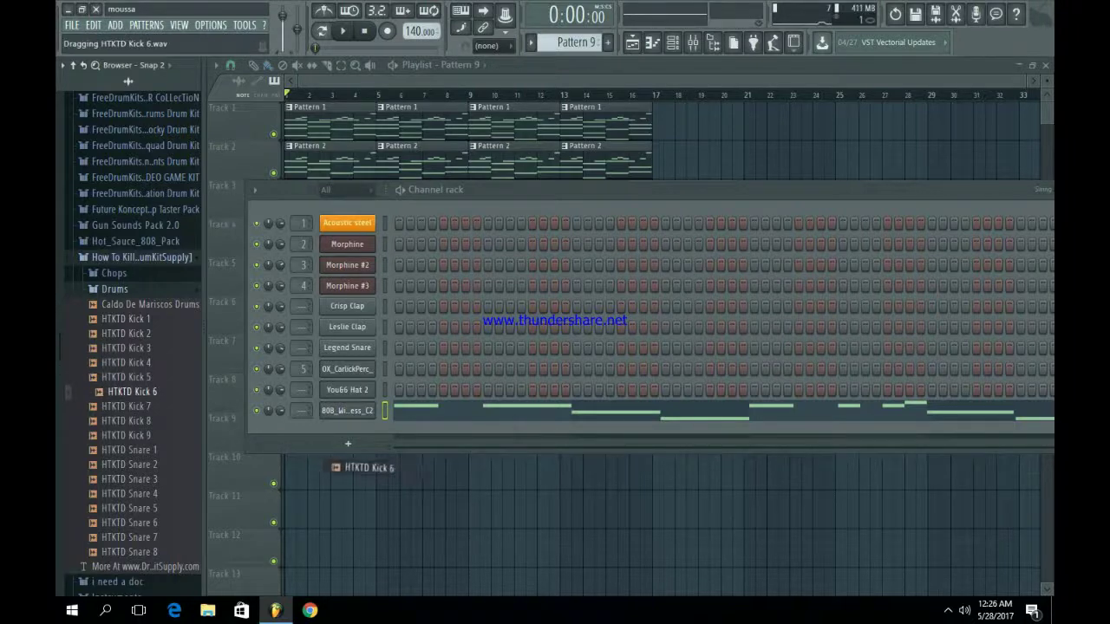
left_click_drag(334, 463, 347, 438)
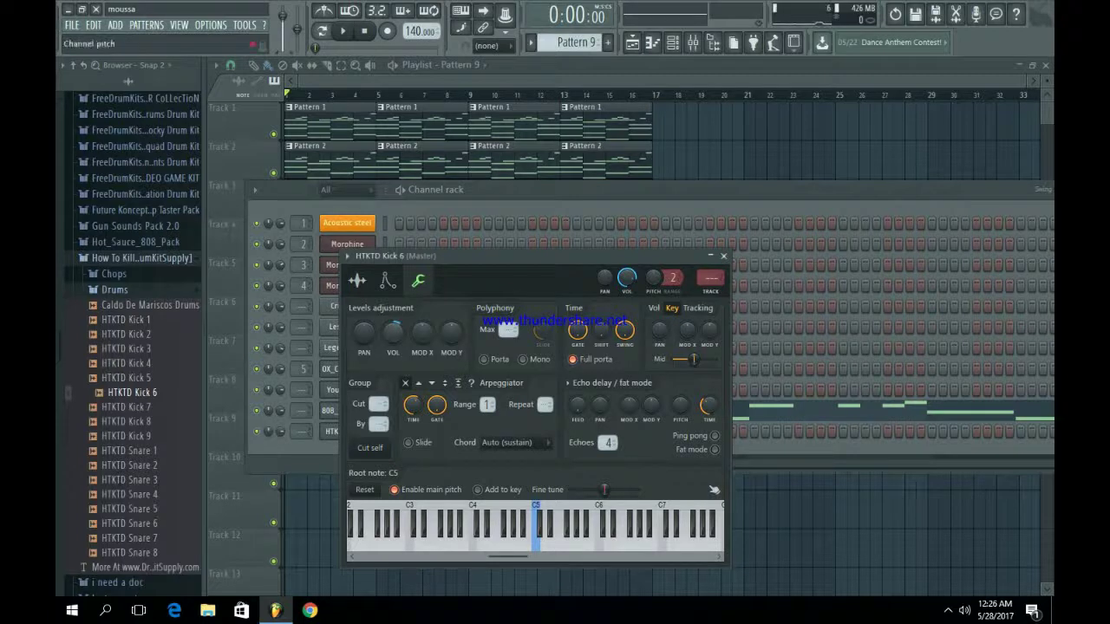
left_click(724, 256)
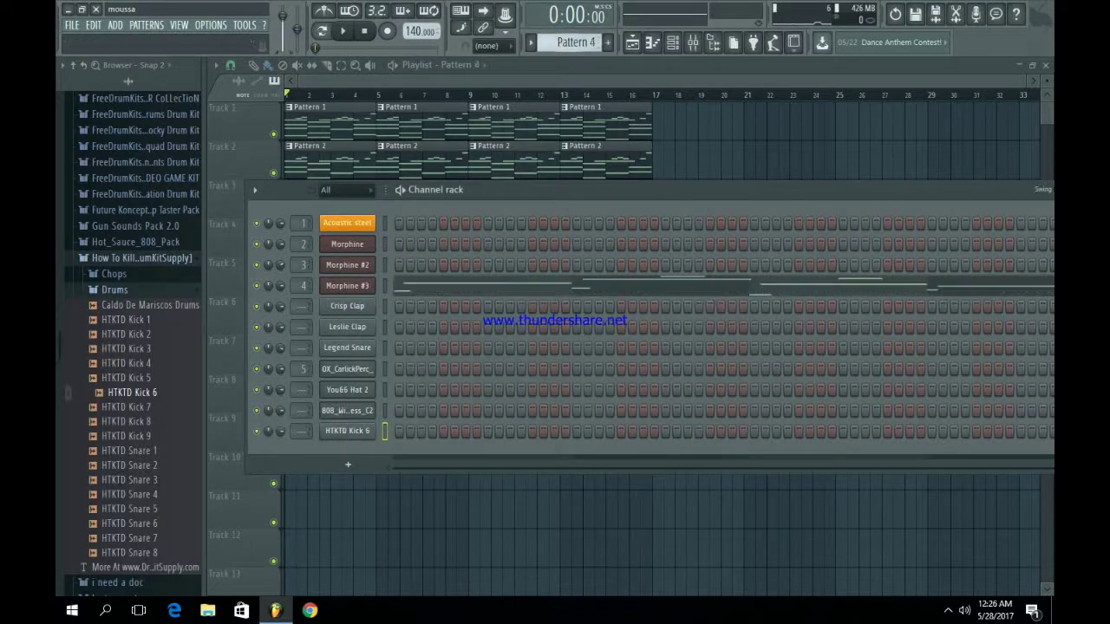
- Play Pattern 3 and insert Gross Beat in effect slot 5 of the Morphine #2 mixer track with the Momentary preset
key("space")
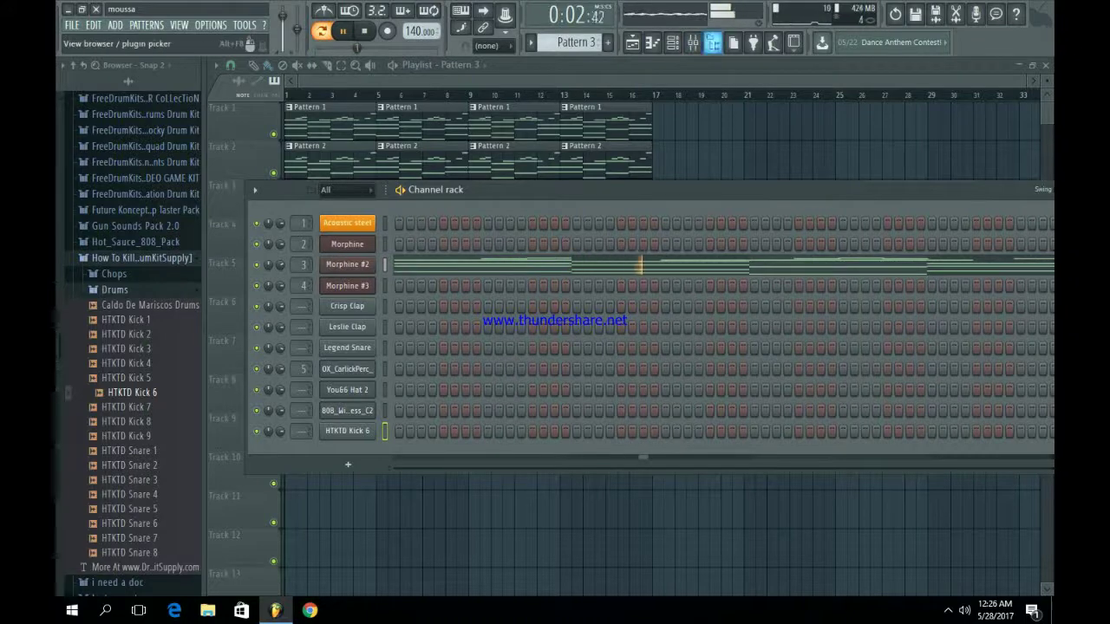
left_click(692, 42)
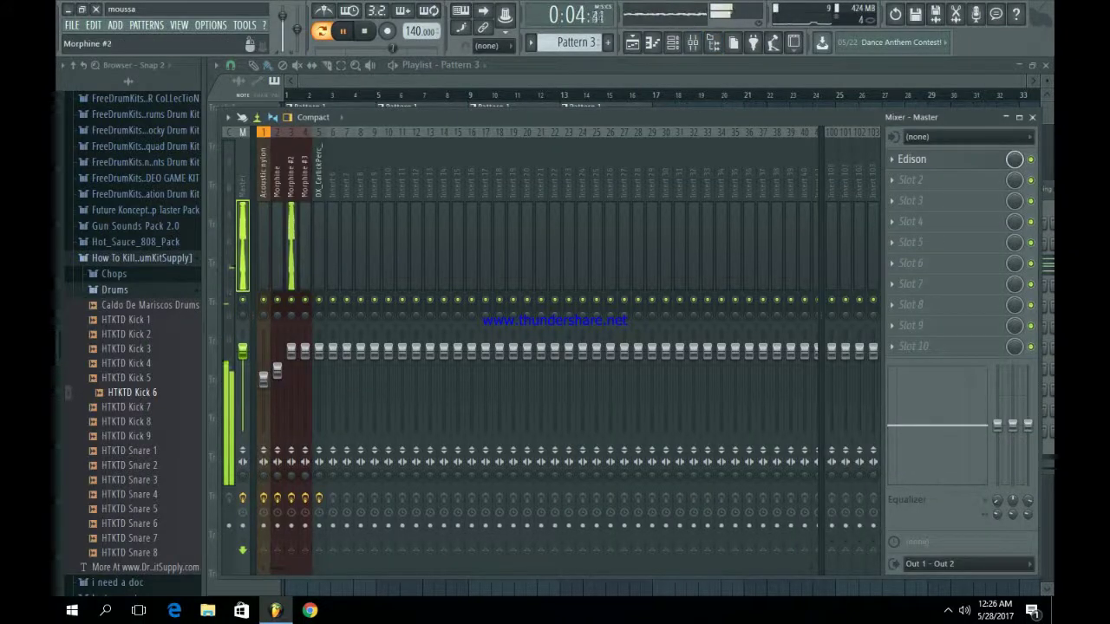
left_click(292, 174)
left_click(919, 242)
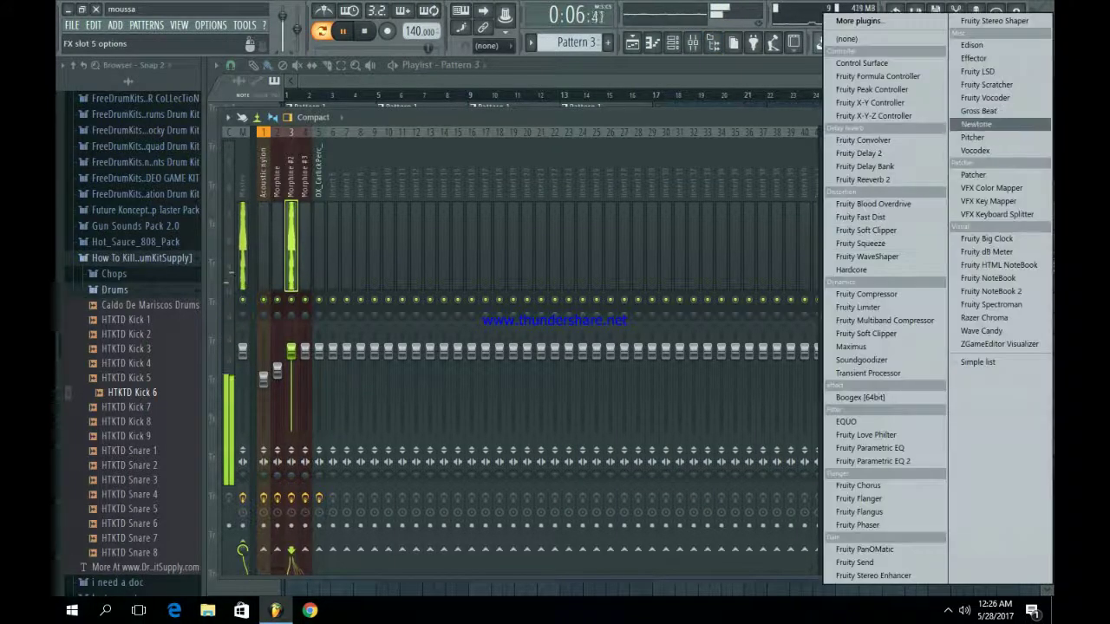
left_click(978, 111)
left_click(814, 201)
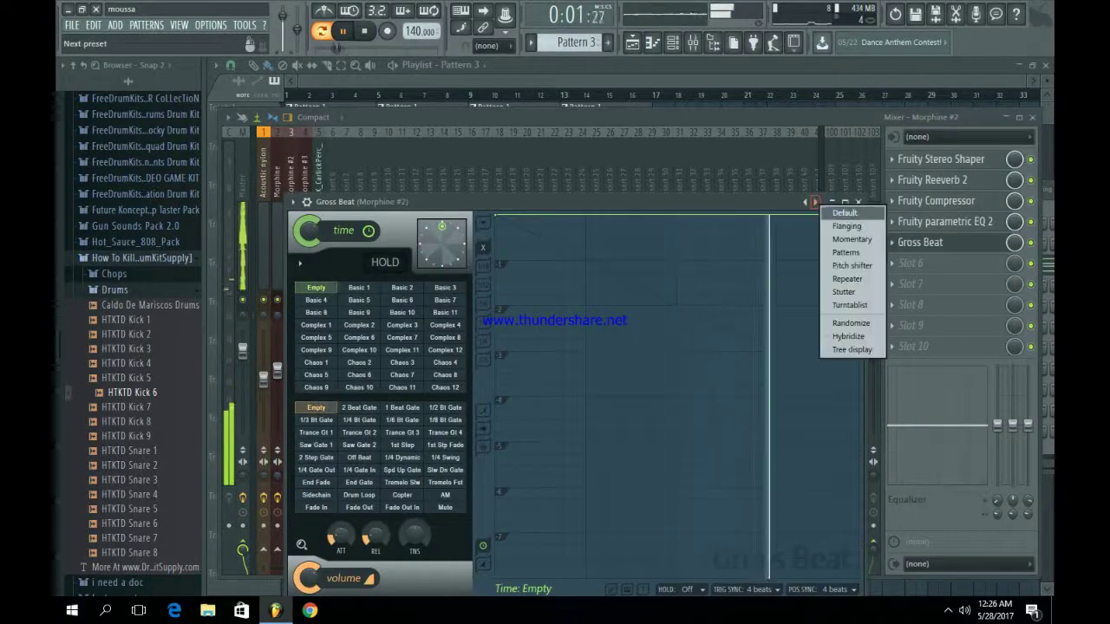
left_click(848, 278)
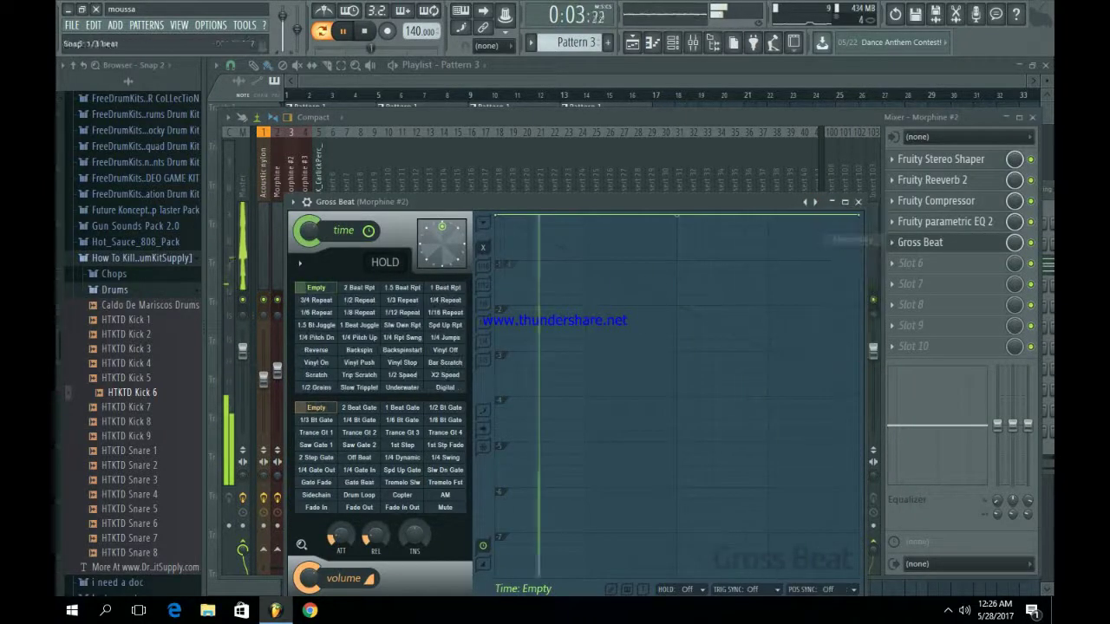
- Apply Gross Beat's 1/2 Speed time effect to Morphine #2 and play the full arrangement in song mode
left_click(402, 374)
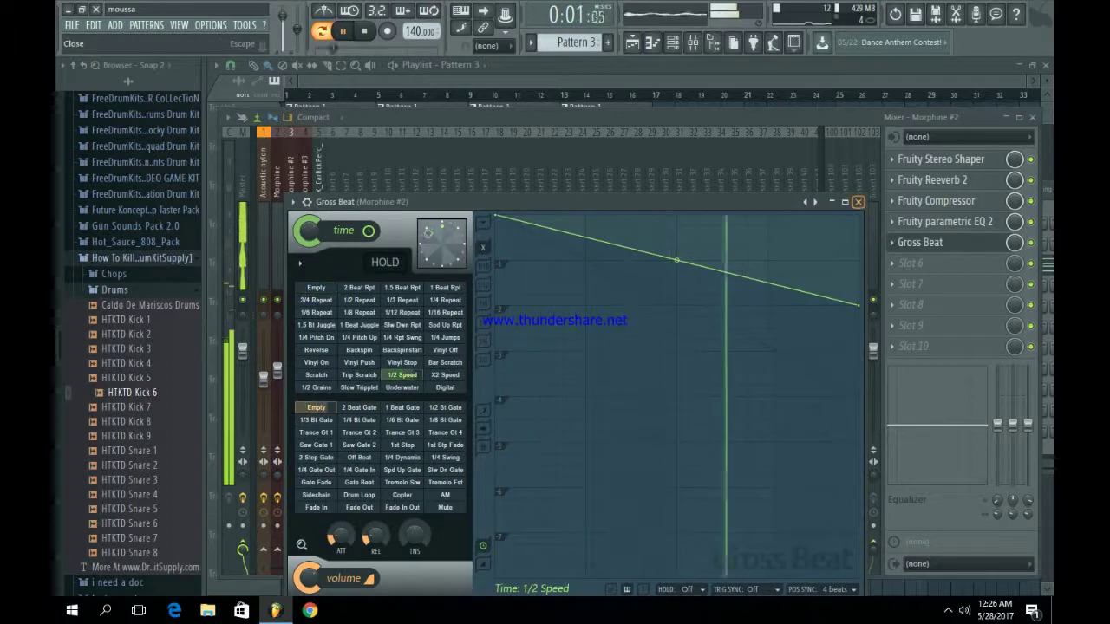
left_click(857, 201)
left_click(632, 42)
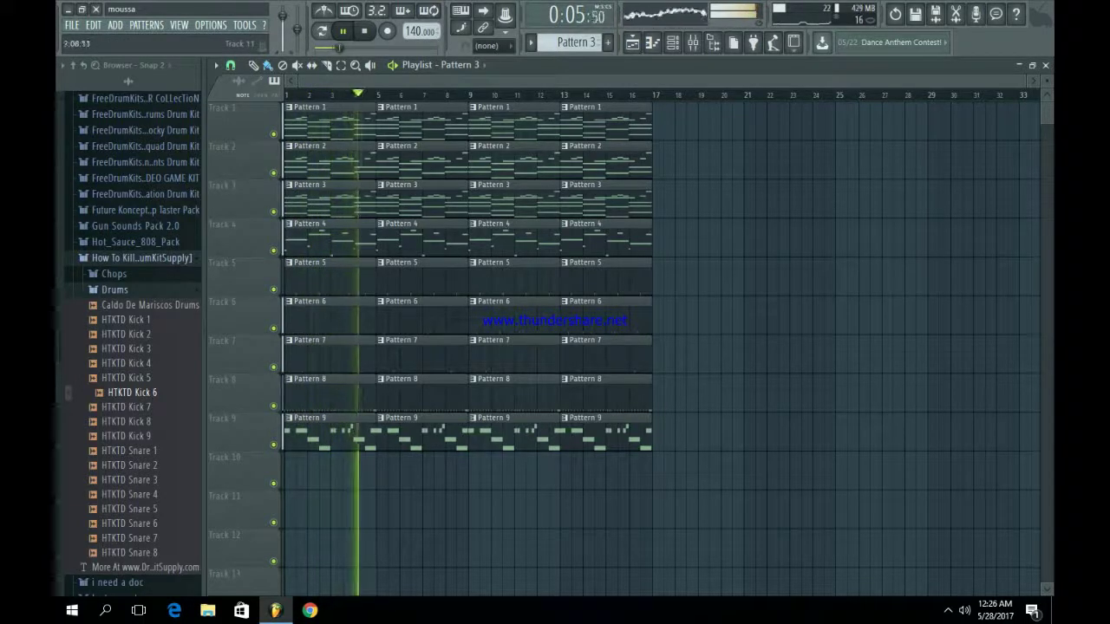
key("space")
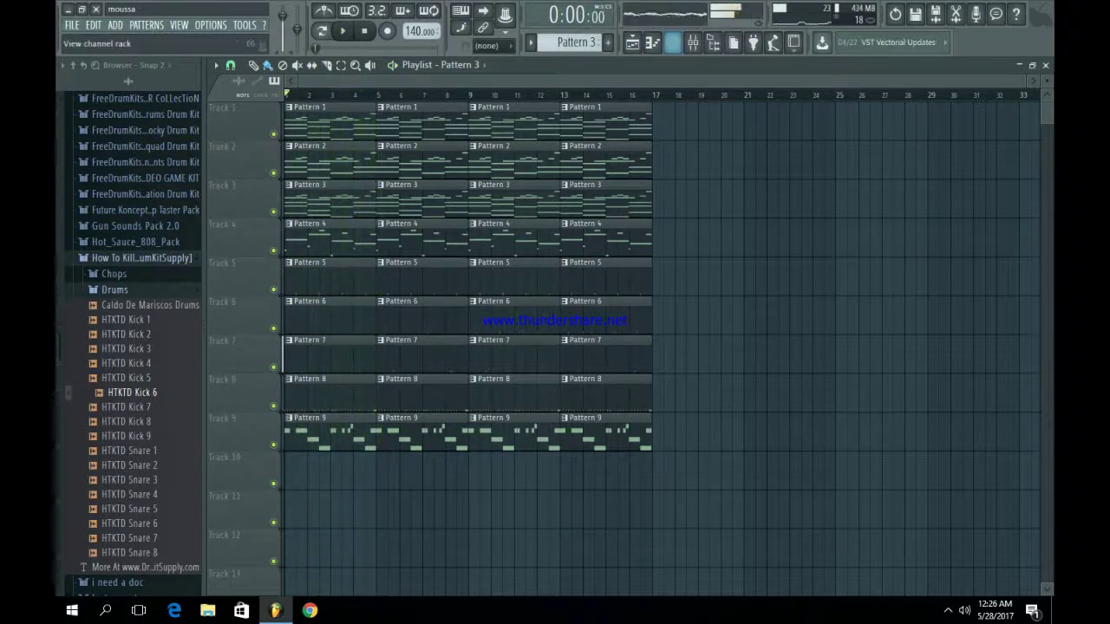
- Switch to Pattern 9 and place an HTKTD Kick 6 hit on its first step
key("F6")
key("KP_Add")
key("KP_Add")
key("KP_Add")
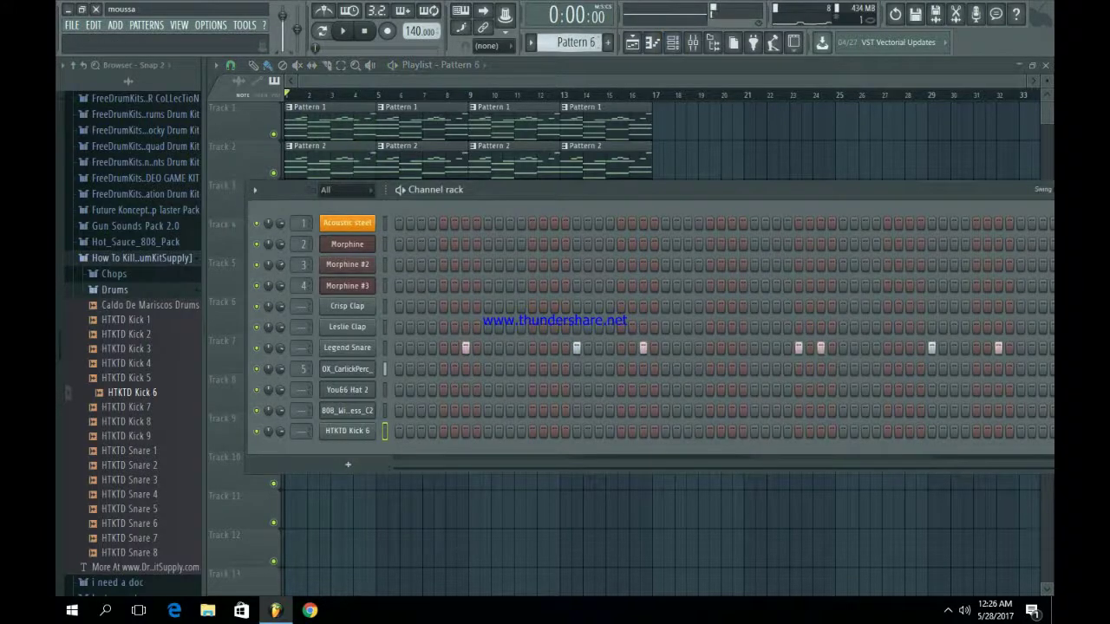
key("KP_Add")
key("KP_Add")
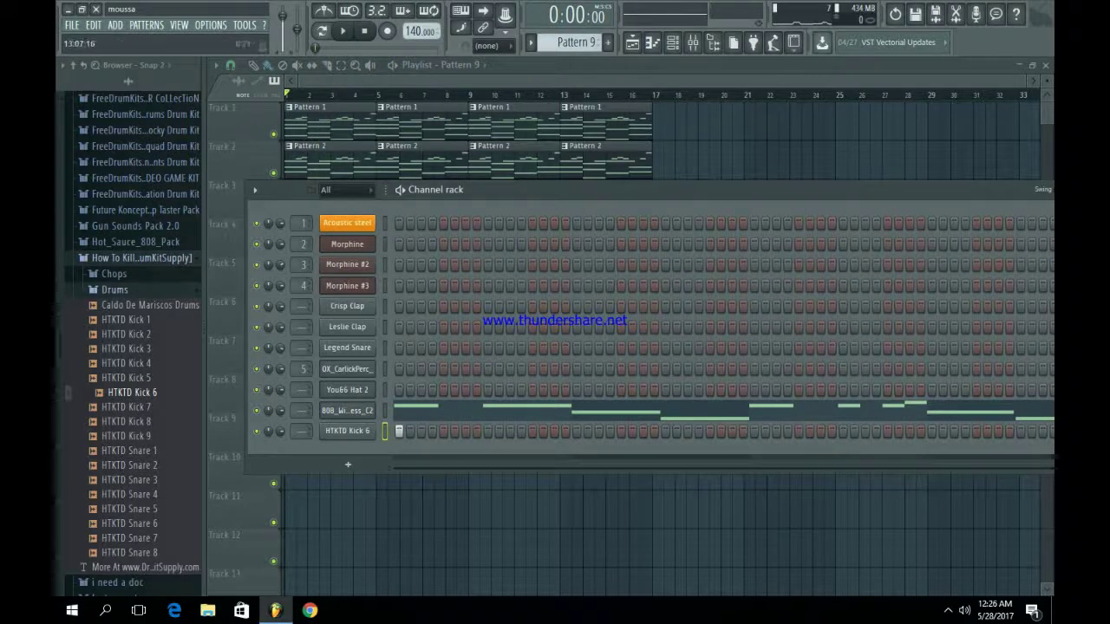
- Solo Track 9 in the playlist and play the 808 and kick on their own
scroll(468, 138, "down", 1)
key("space")
key("F6")
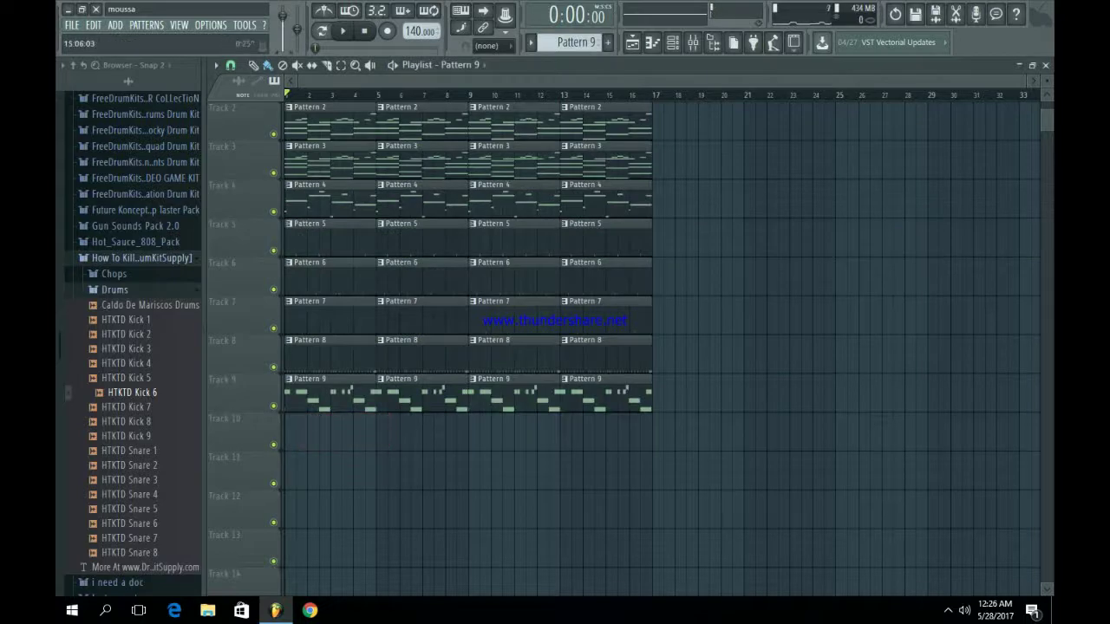
left_click(672, 42)
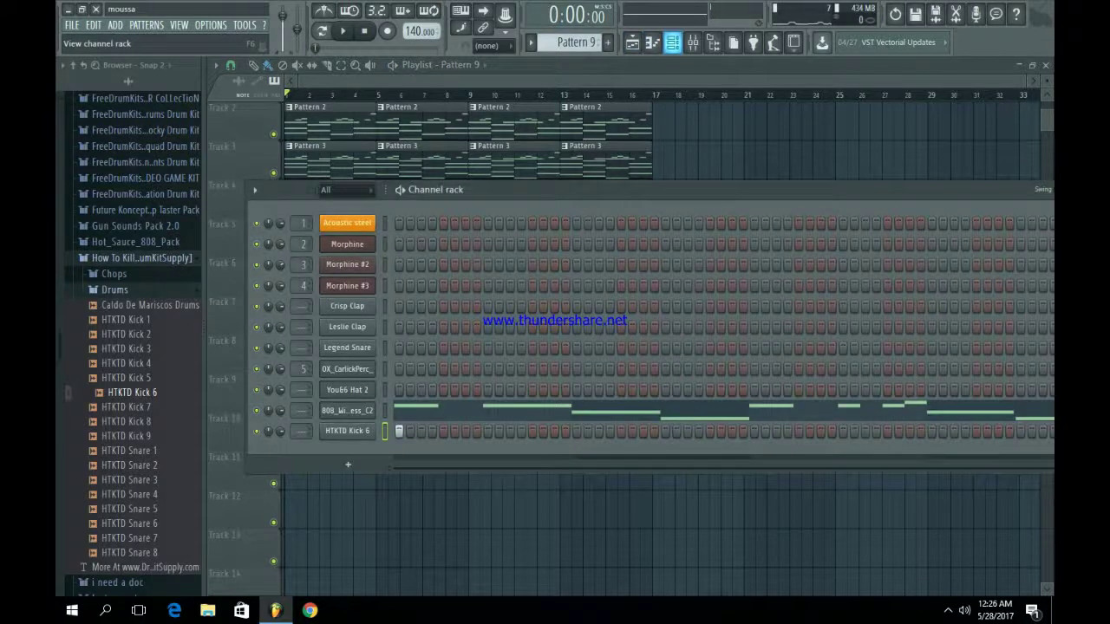
left_click(672, 42)
right_click(273, 405)
key("space")
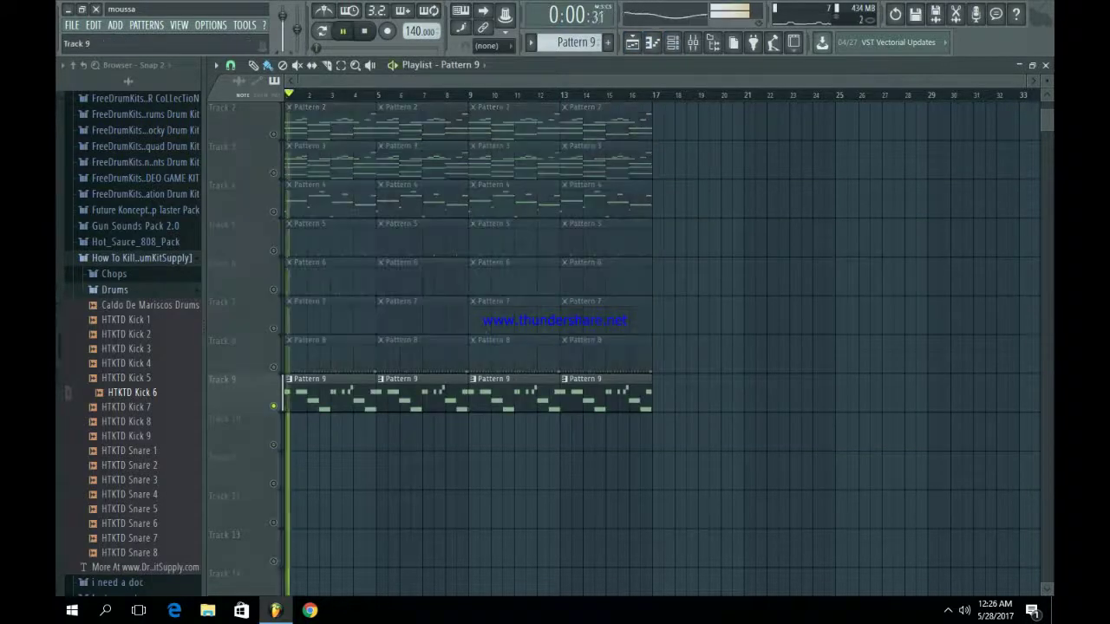
- Unmute playlist Tracks 6, 7 and 8 and play them together with Track 9
left_click(273, 366)
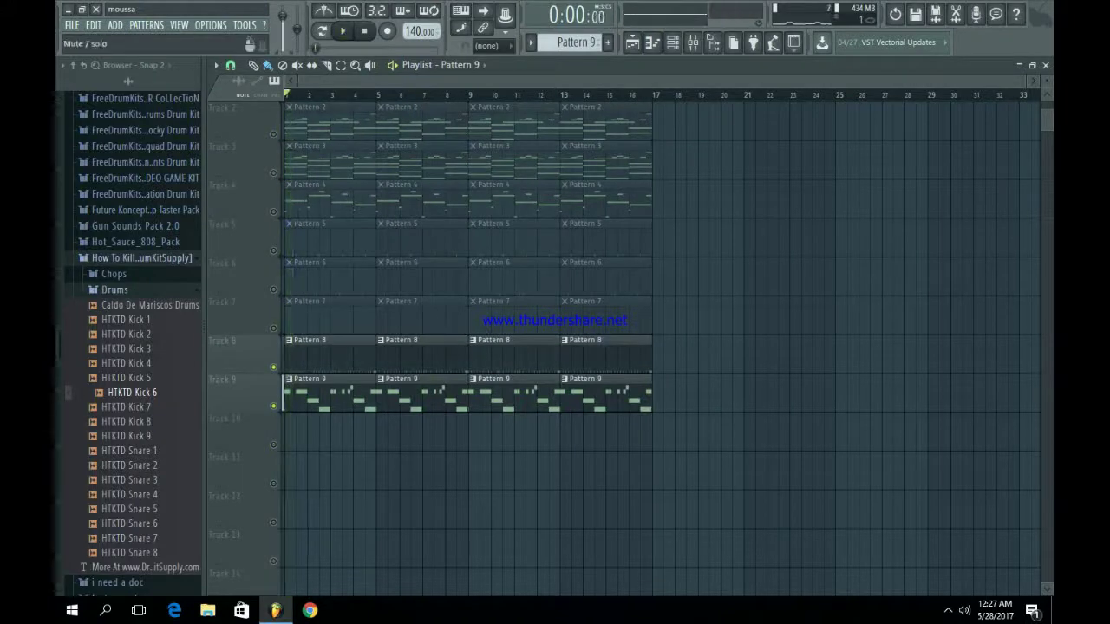
left_click(274, 289)
left_click(273, 328)
key("space")
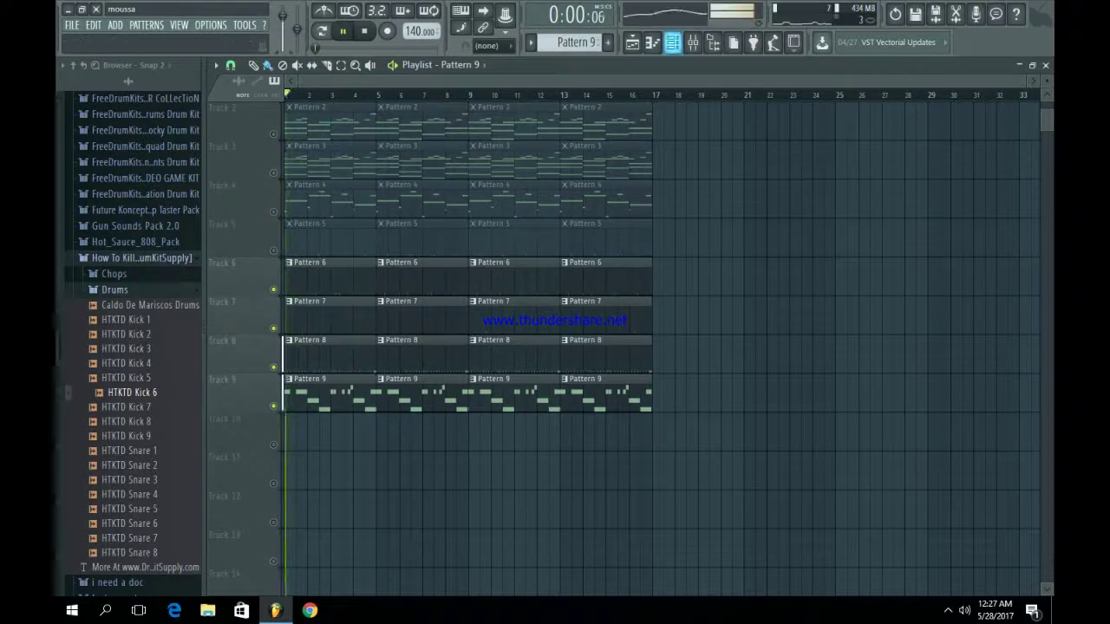
- Unmute playlist Track 5, bring up the channel rack and play the drums, 808 and kick together
key("space")
left_click(273, 251)
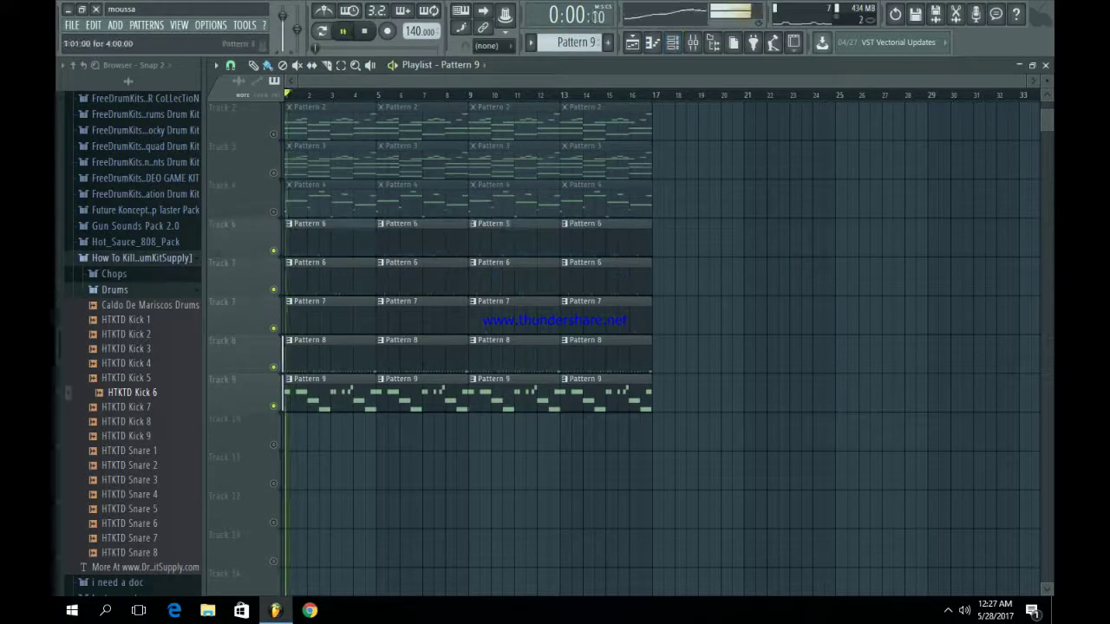
left_click(671, 42)
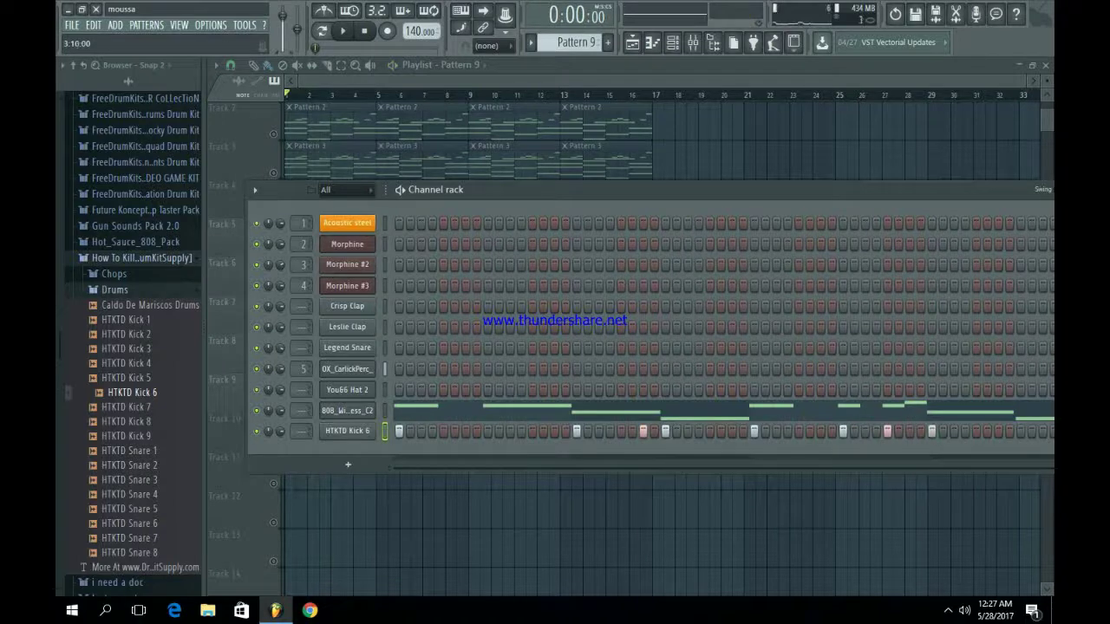
left_click_drag(520, 189, 265, 213)
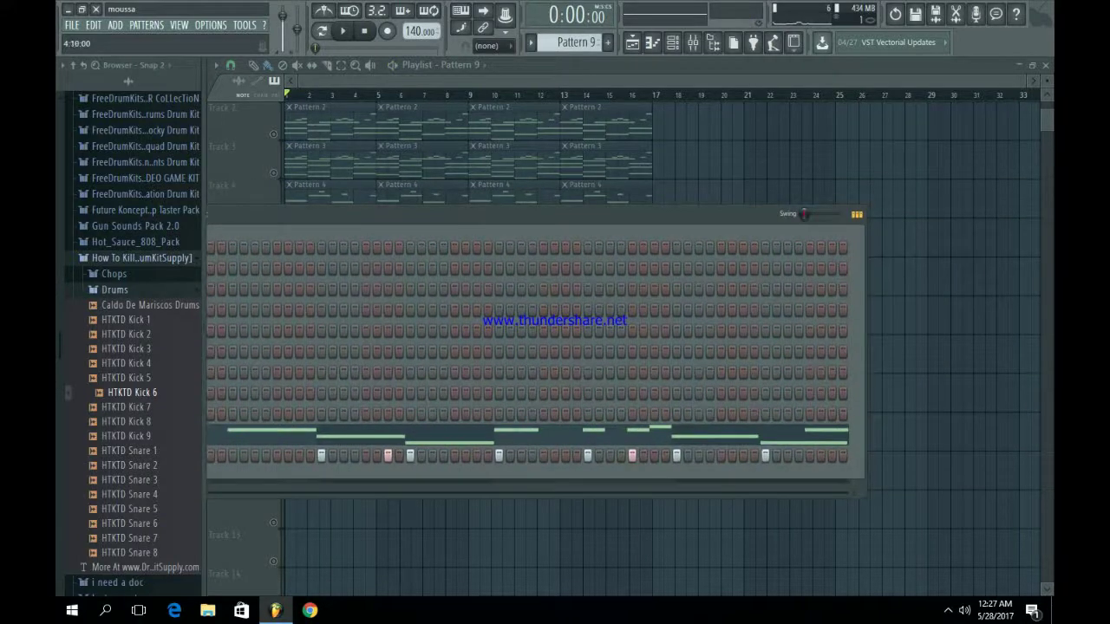
key("space")
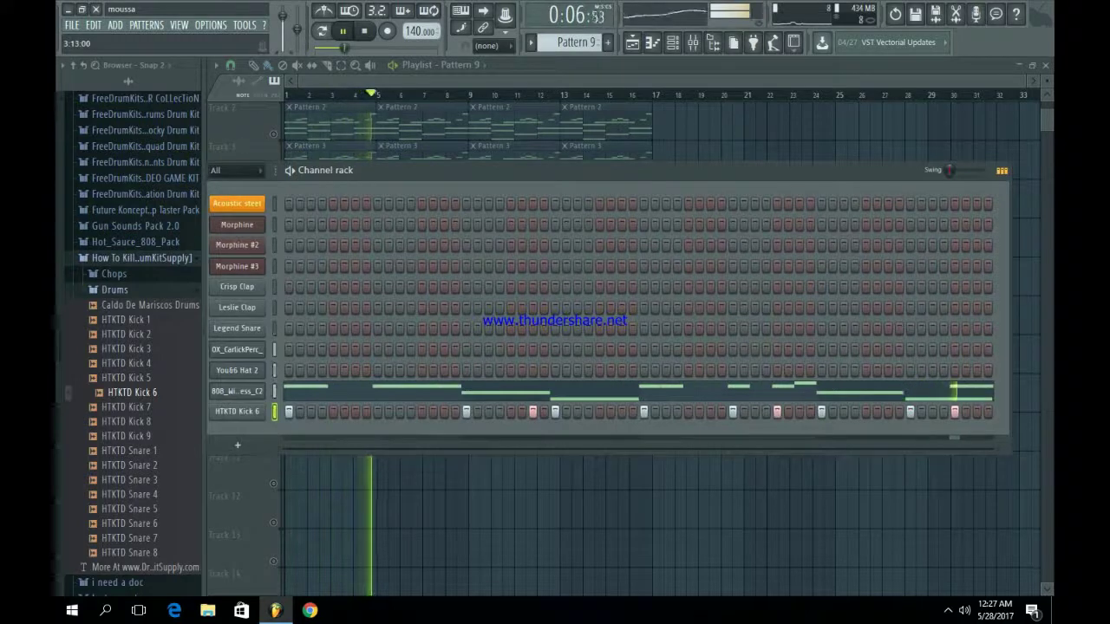
key("space")
- Set both the Cut and By groups of the HTKTD Kick 6 channel to 10 while the song plays
left_click(278, 391)
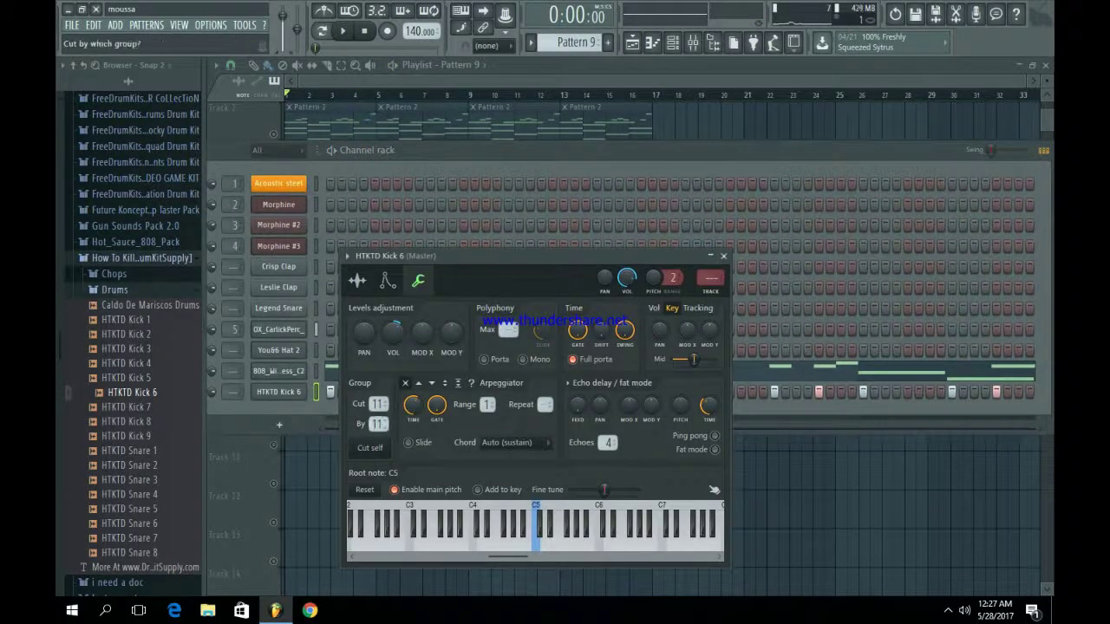
scroll(377, 404, "down", 1)
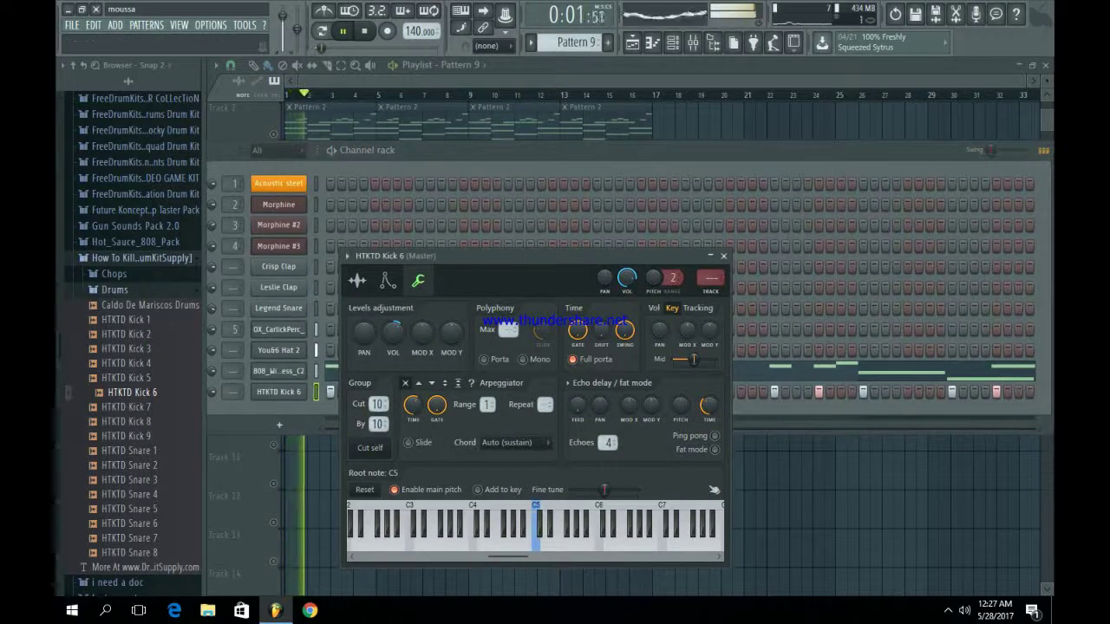
key("Escape")
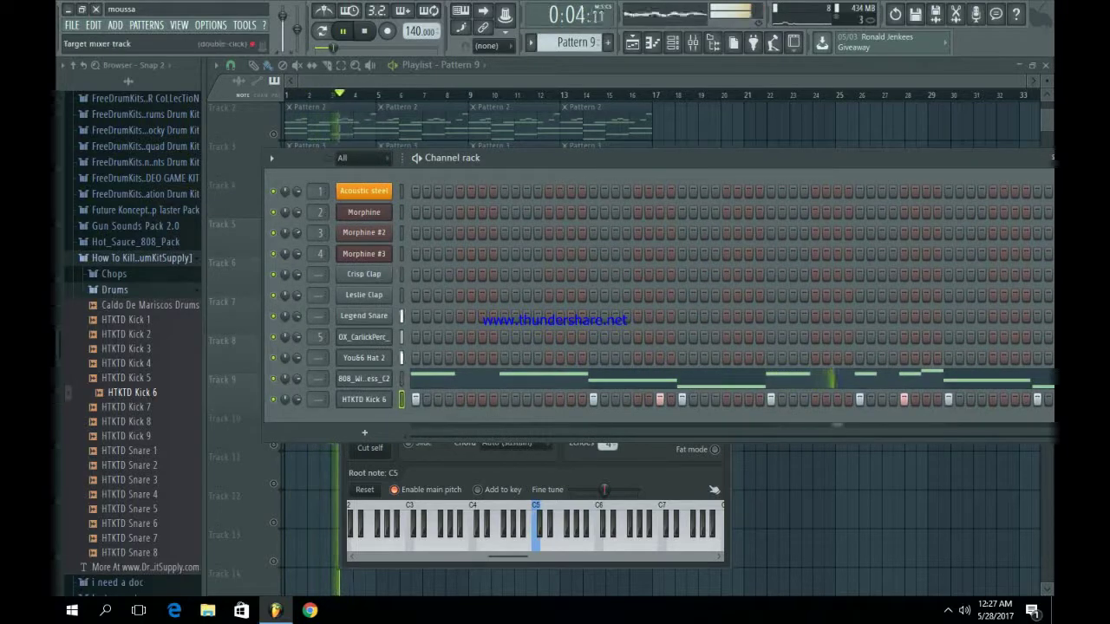
- Route the HTKTD Kick 6 channel to mixer track 6 and stop the playback
left_click(363, 398)
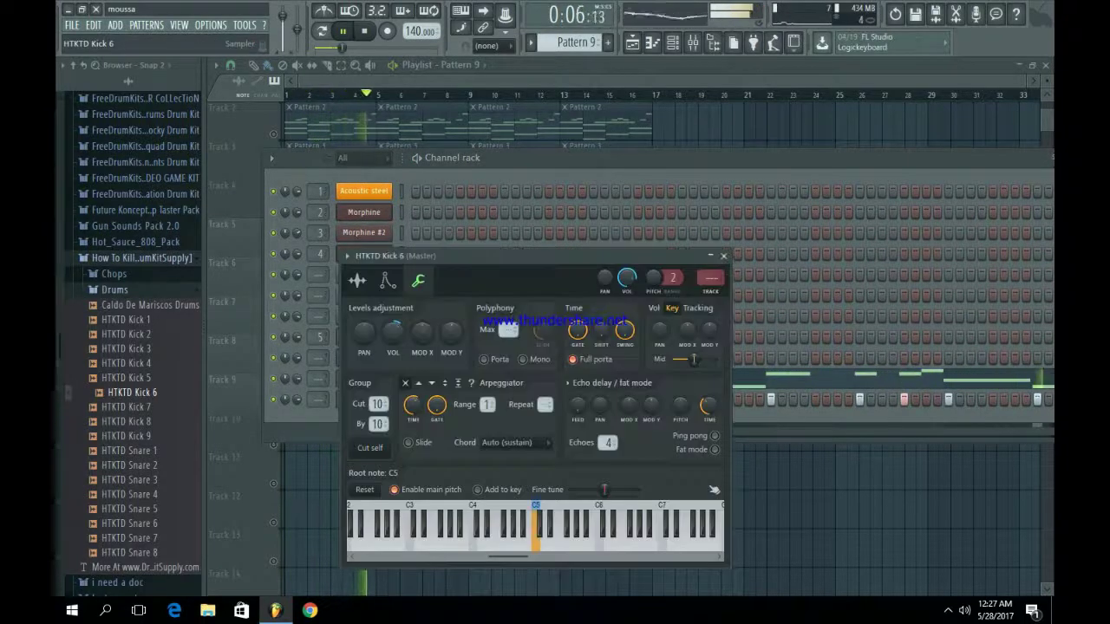
key("F9")
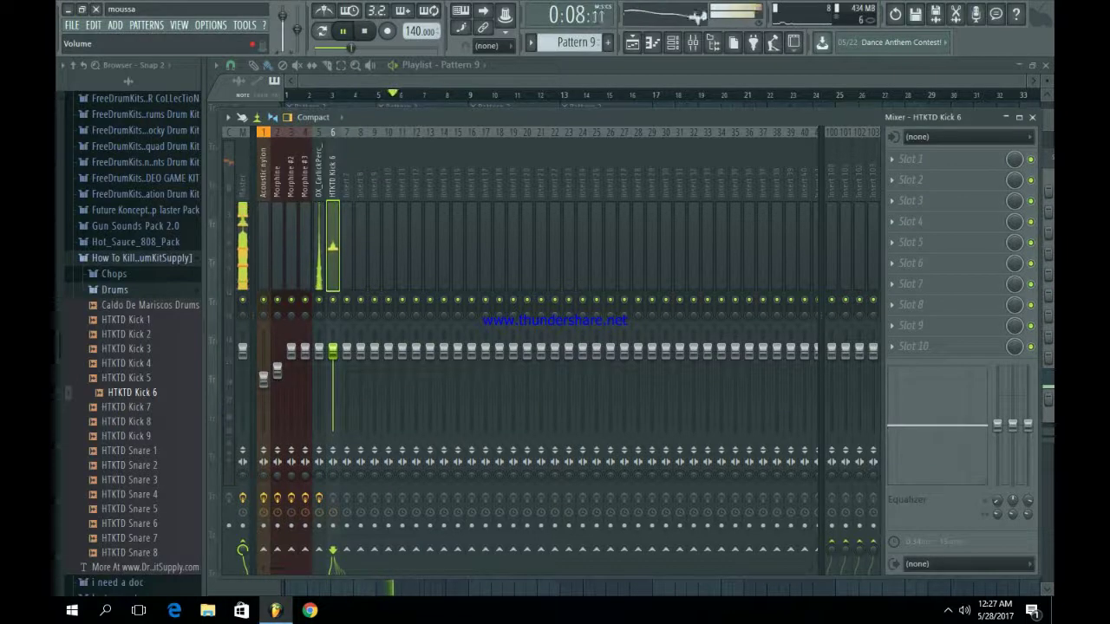
key("space")
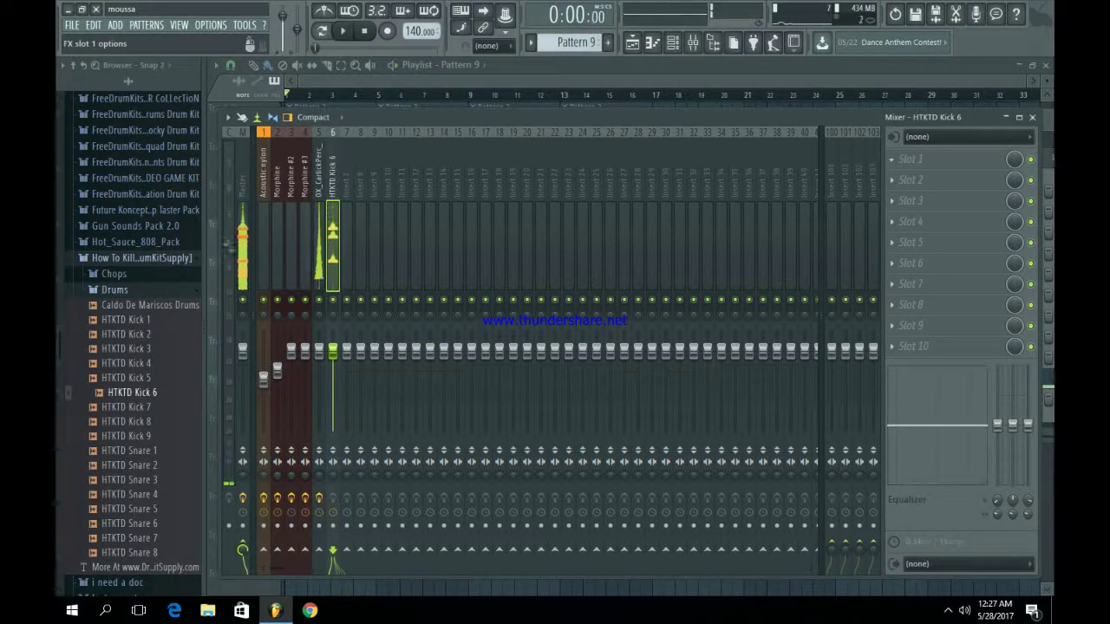
- Add Fruity parametric EQ 2 to the kick's mixer slot 1, cutting band 1 lows and band 7 highs and slightly boosting band 2
left_click(910, 158)
left_click(873, 462)
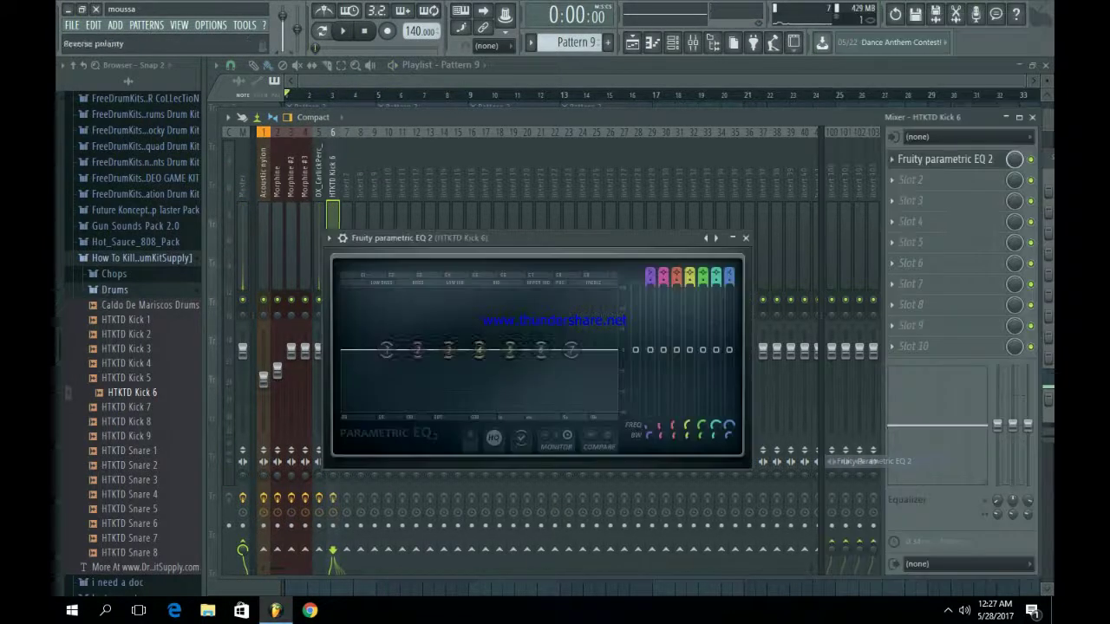
left_click_drag(387, 350, 347, 396)
left_click_drag(417, 351, 383, 339)
key("space")
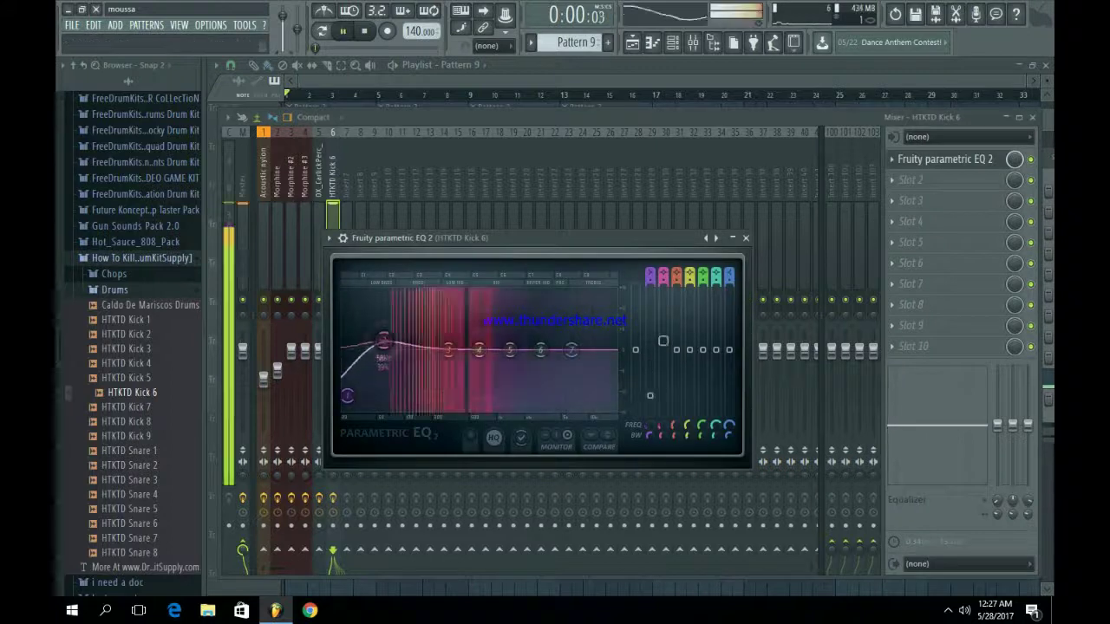
left_click_drag(571, 350, 587, 379)
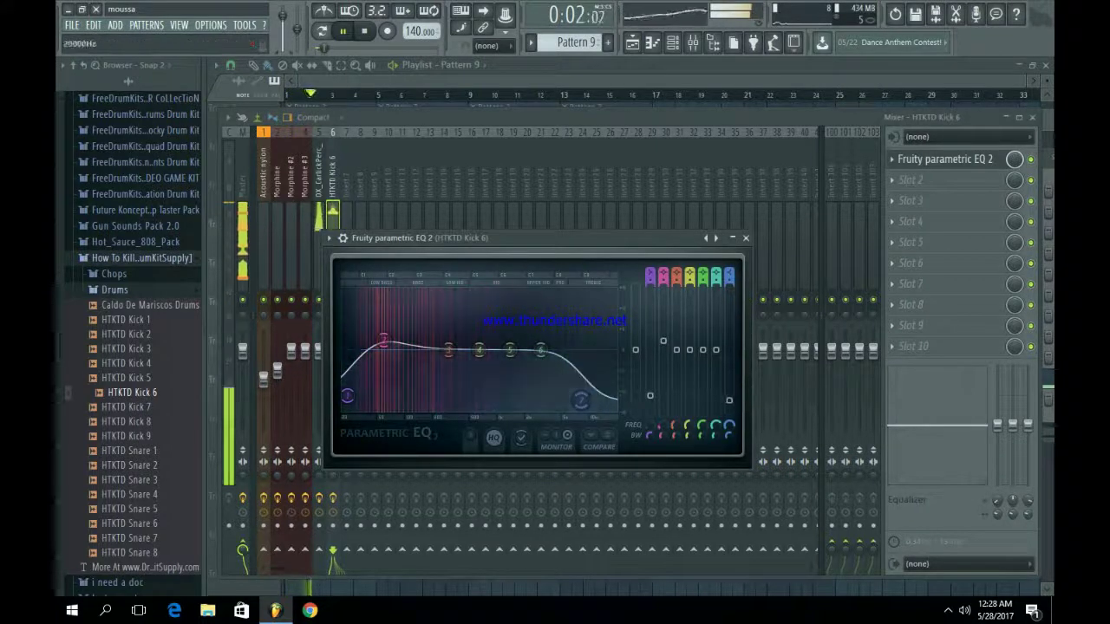
left_click(735, 217)
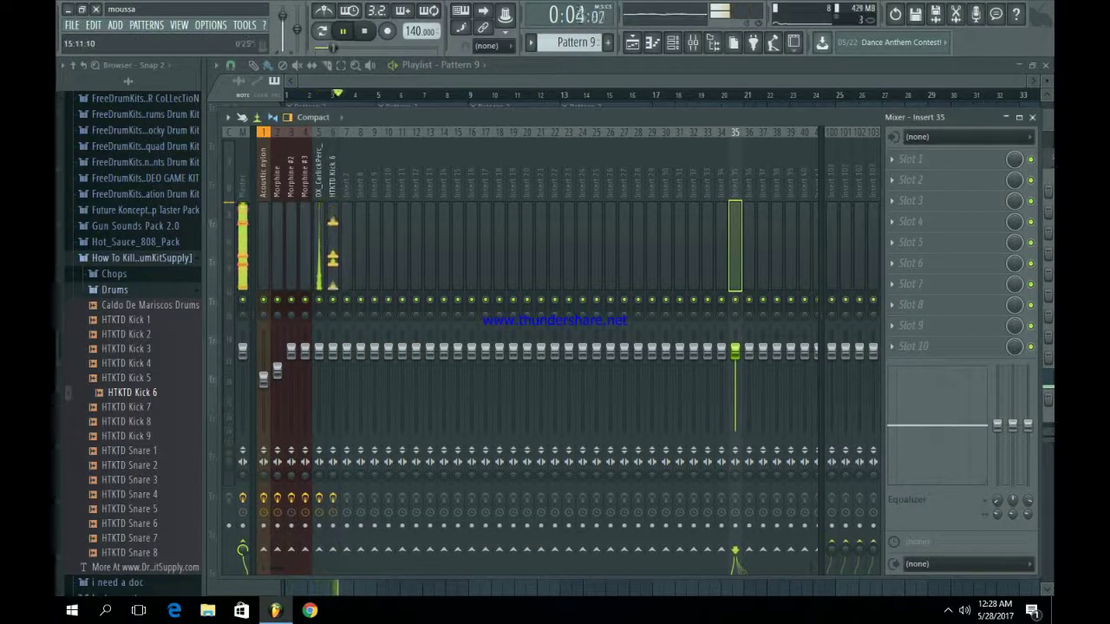
key("space")
- Close the How To Kill kit in the browser and preview kicks from the OVO Drum Kit's Kicks (Drums) folder
left_click(672, 41)
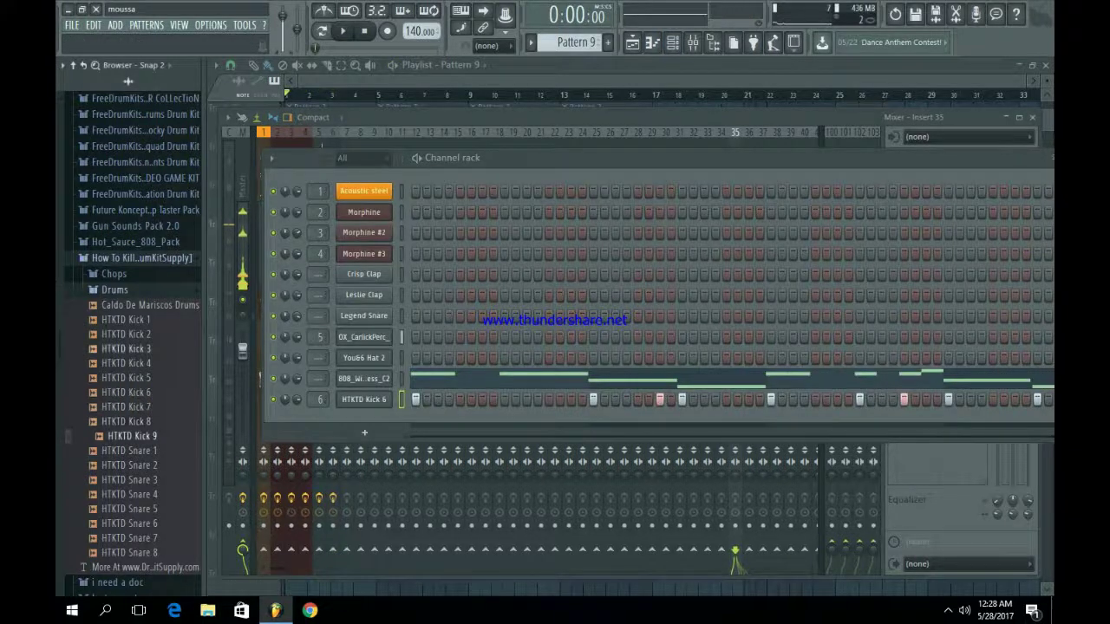
left_click(114, 290)
left_click(130, 257)
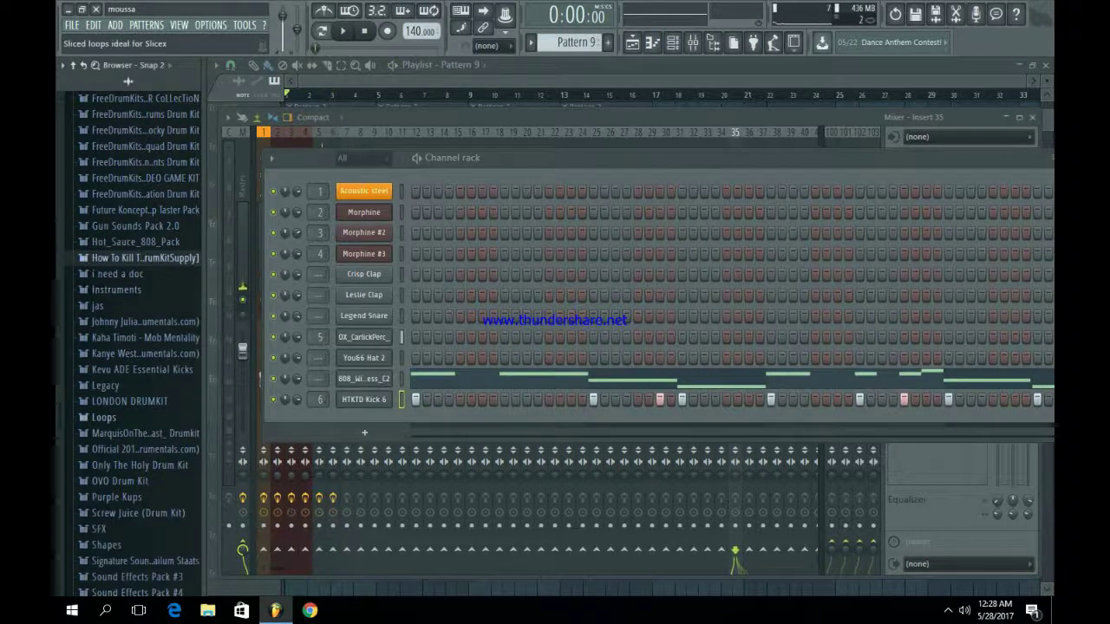
scroll(130, 329, "down", 6)
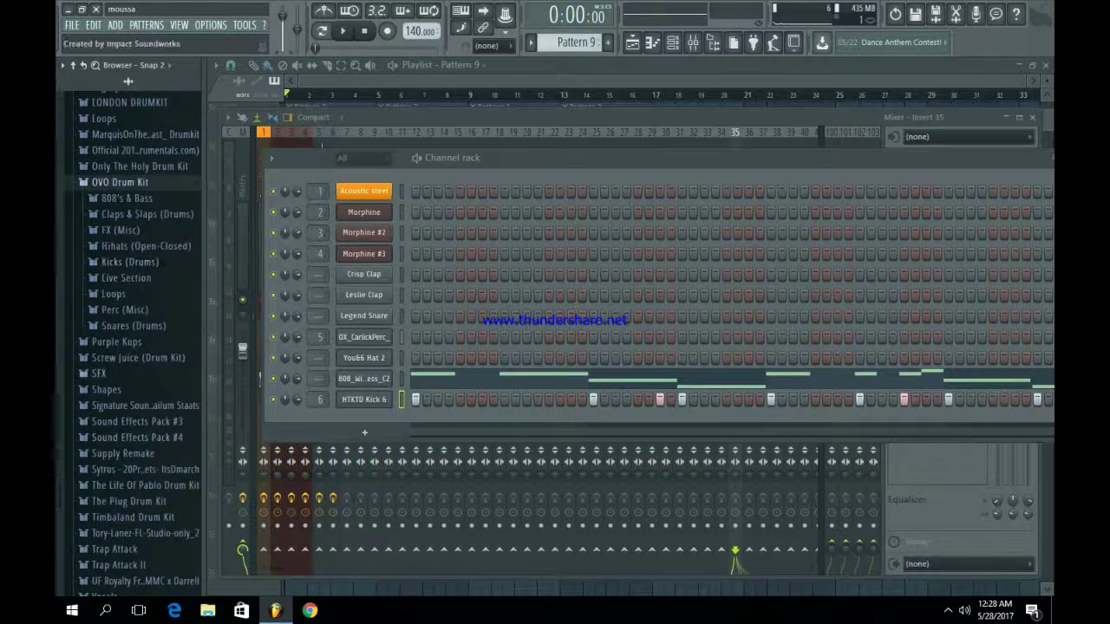
left_click(130, 261)
left_click(129, 311)
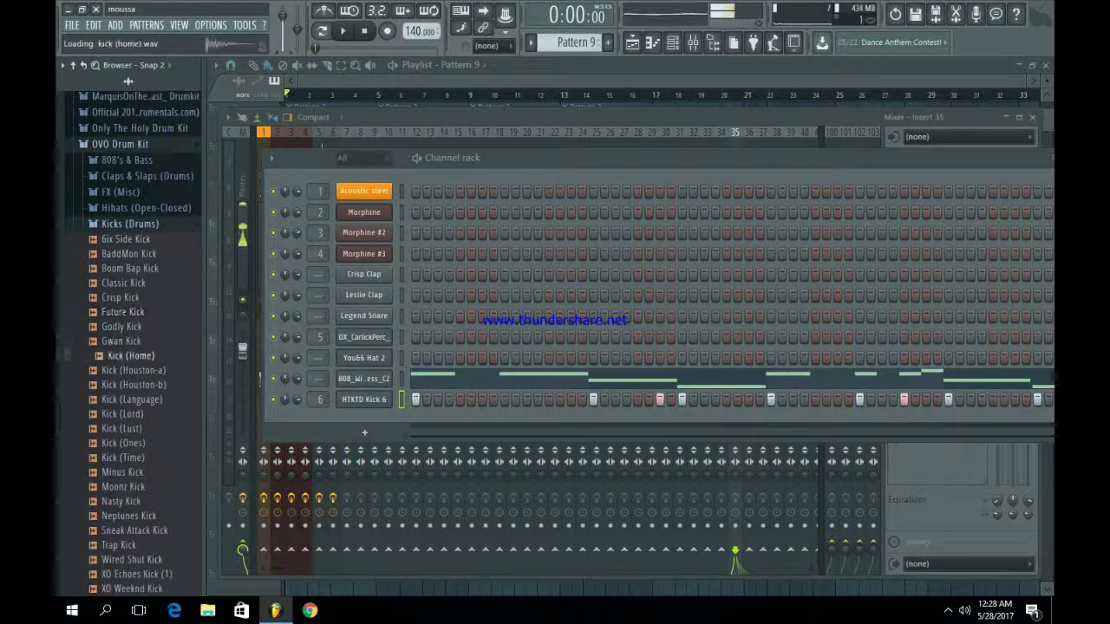
- Replace the HTKTD Kick 6 sample with Crisp Kick and listen to it in the arrangement
left_click(126, 297)
left_click_drag(347, 407, 364, 399)
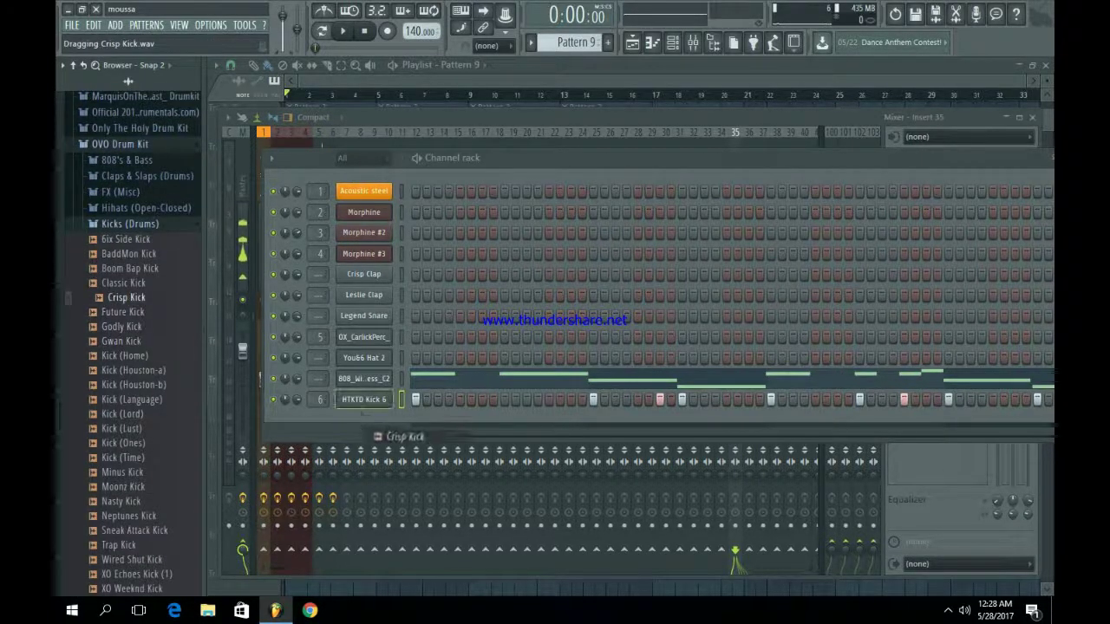
key("space")
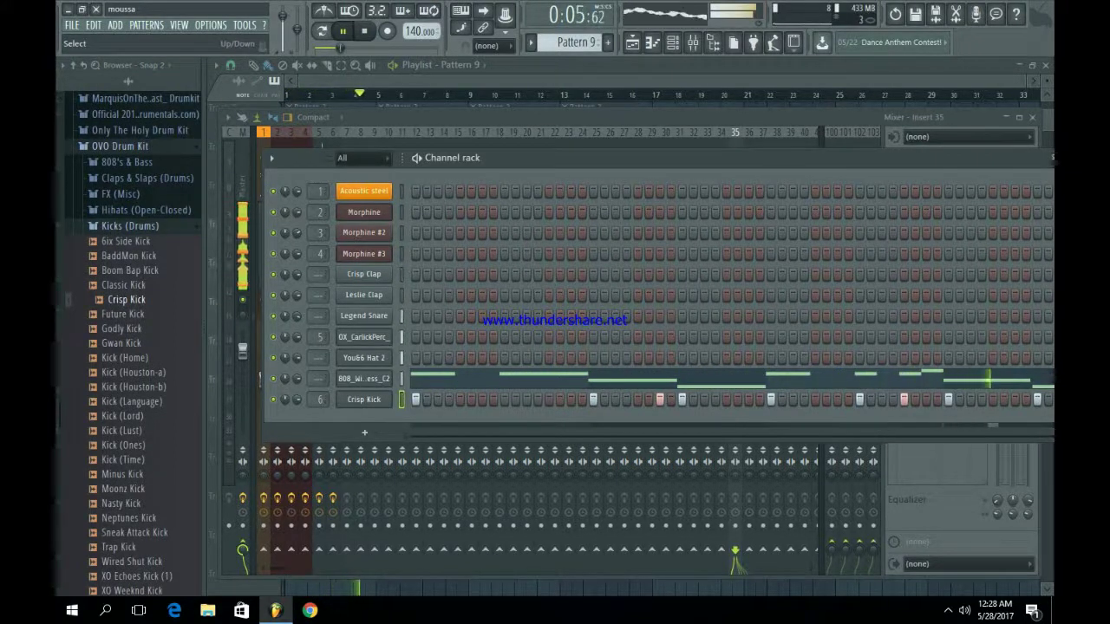
key("space")
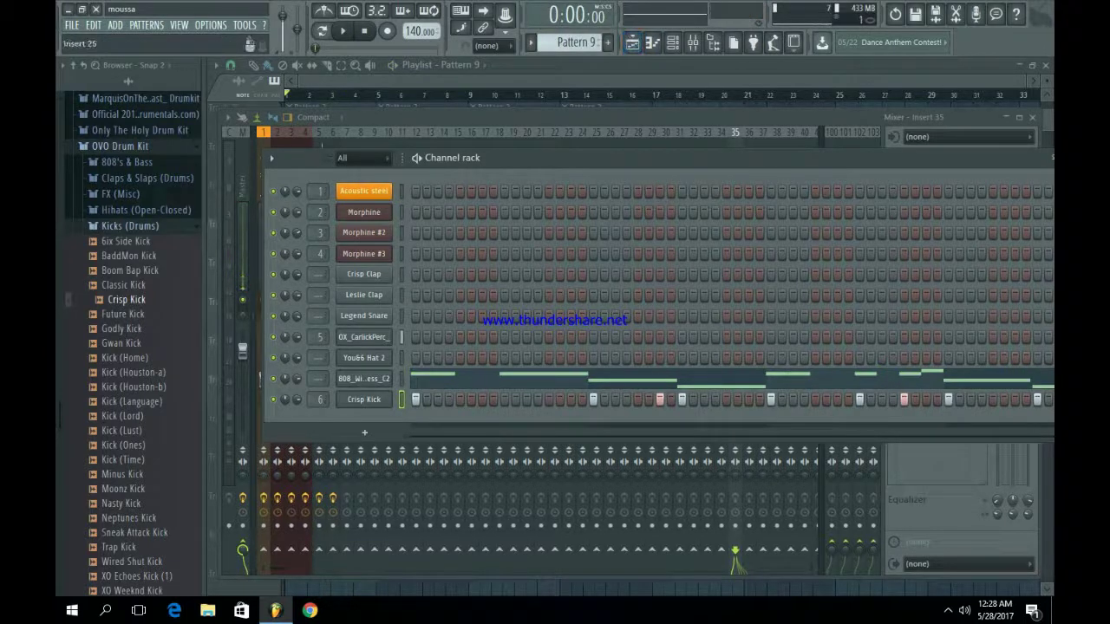
- Put the Crisp Kick steps in Pattern 10 and place four Pattern 10 clips on playlist Track 10 across bars 1 to 16
scroll(572, 42, "down", 1)
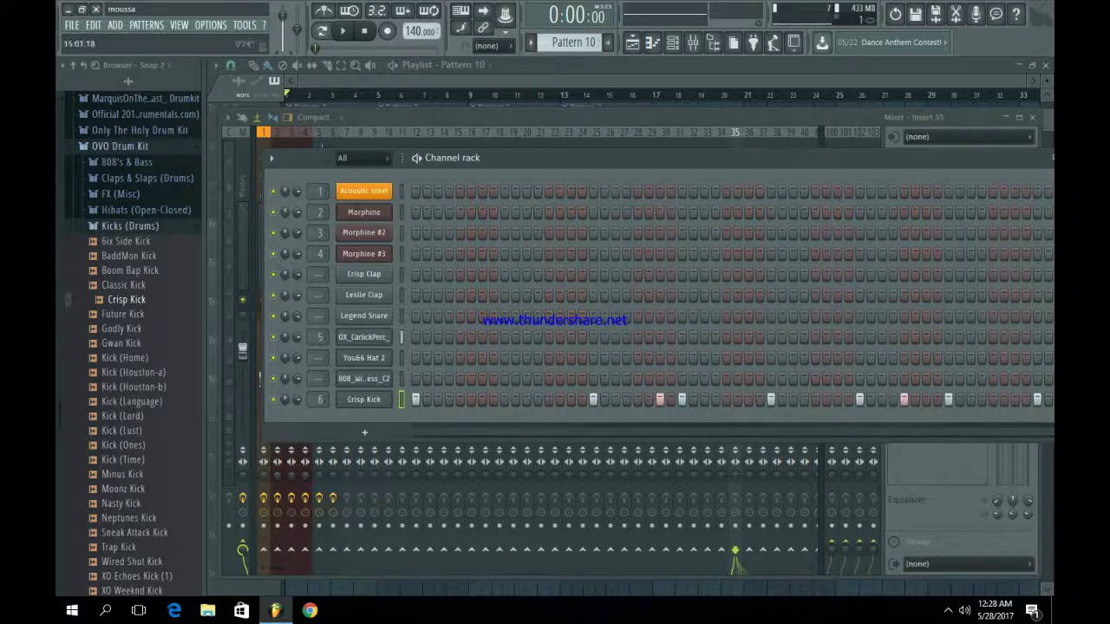
key("F5")
left_click_drag(293, 419, 437, 419)
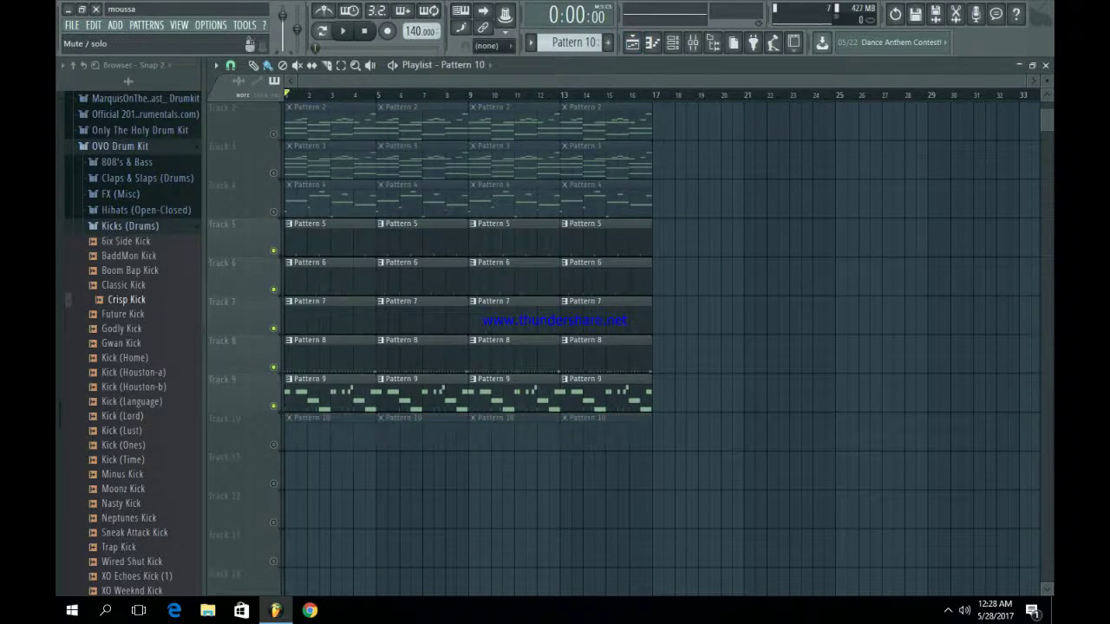
- Unmute all playlist tracks and duplicate every pattern clip from bars 1–16 to start at bar 17
left_click_drag(743, 528, 285, 99)
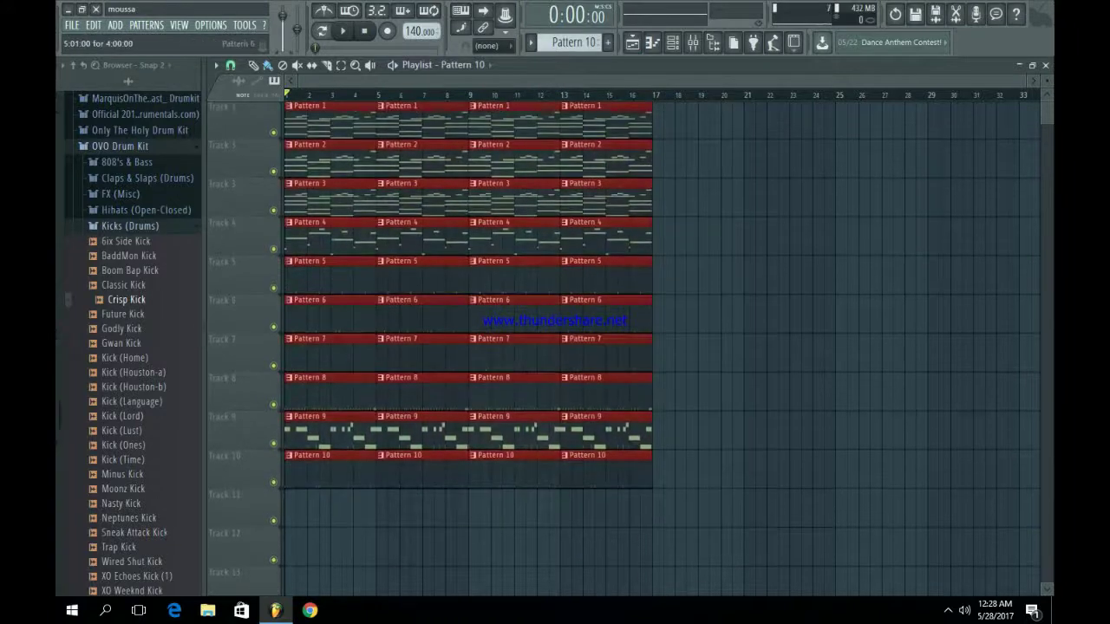
left_click_drag(788, 525, 285, 99)
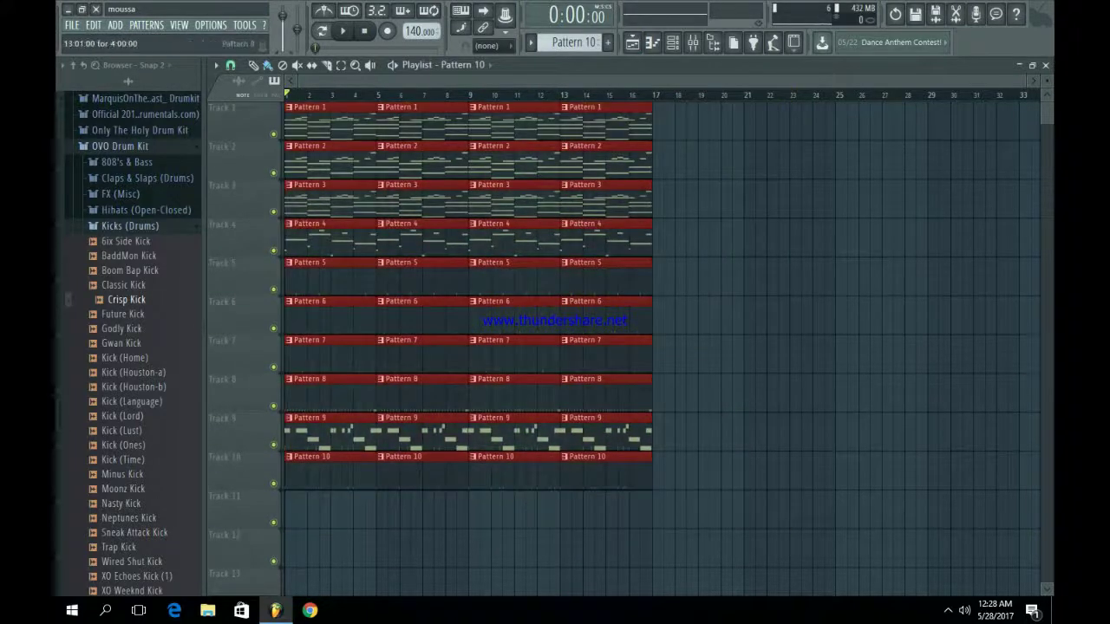
key("ctrl+b")
key("ctrl+d")
- Remove Patterns 1, 4 and 6 to 10 from the first 16 bars and play the reduced intro
mouse_move(564, 468)
left_mouse_down()
mouse_move(347, 468)
mouse_move(573, 429)
mouse_move(607, 391)
mouse_move(331, 347)
mouse_move(330, 314)
mouse_move(604, 314)
mouse_move(515, 356)
mouse_move(423, 355)
mouse_move(329, 237)
mouse_move(607, 238)
mouse_move(421, 111)
mouse_move(604, 111)
left_mouse_up()
key("space")
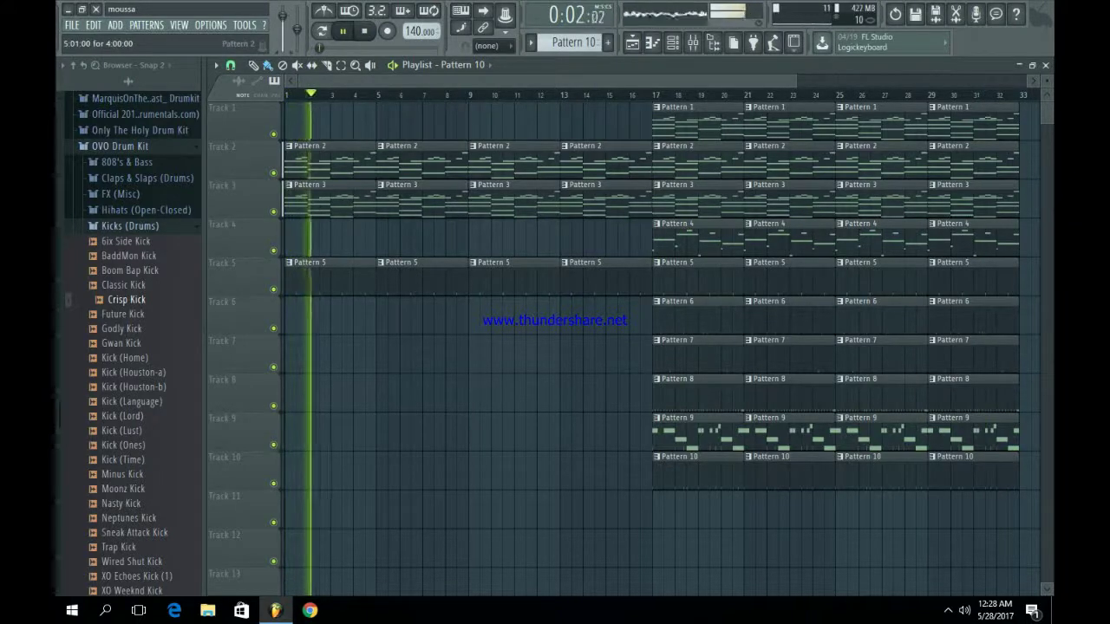
key("space")
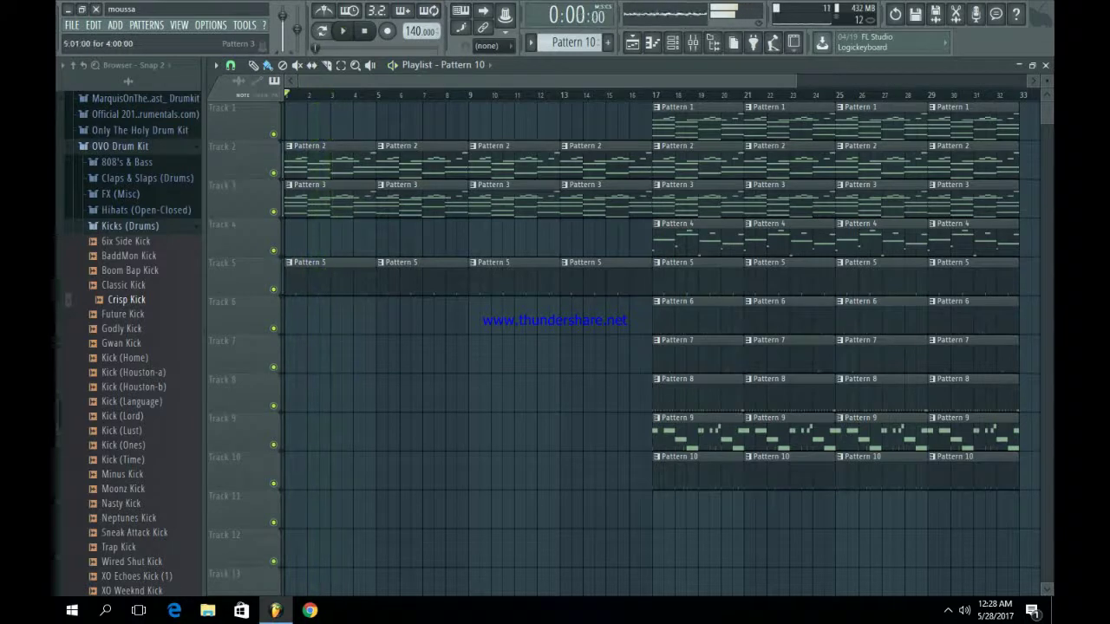
- Delete Pattern 3 from bars 1–16 and Pattern 2 from bars 1–8, and place a Pattern 1 clip at bar 1 on Track 1
right_click(329, 199)
left_click_drag(330, 200, 624, 199)
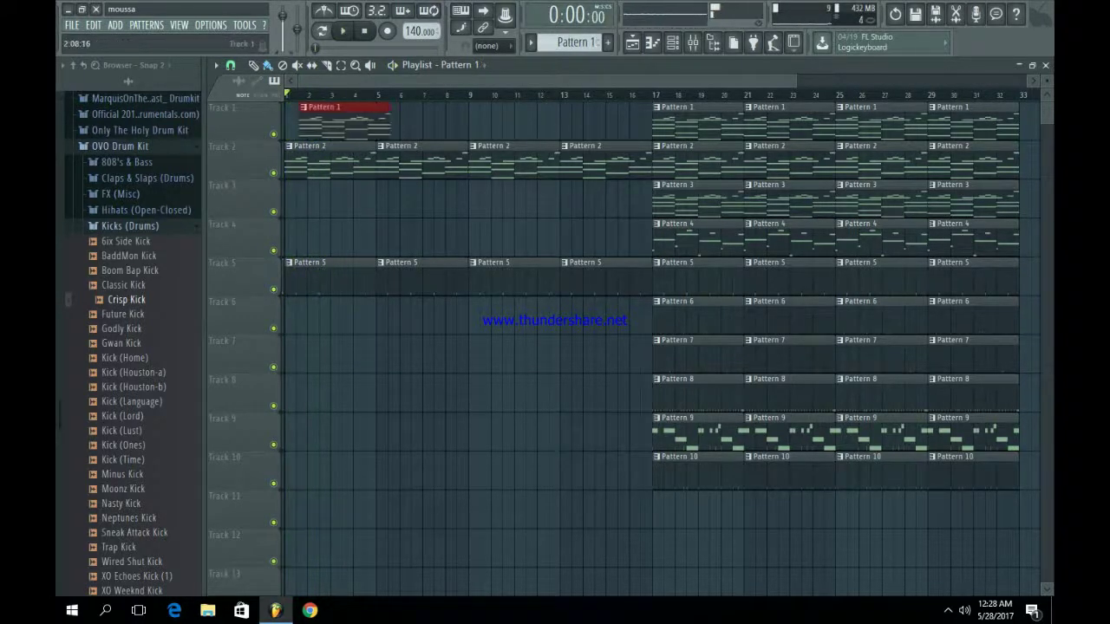
left_click_drag(329, 161, 468, 160)
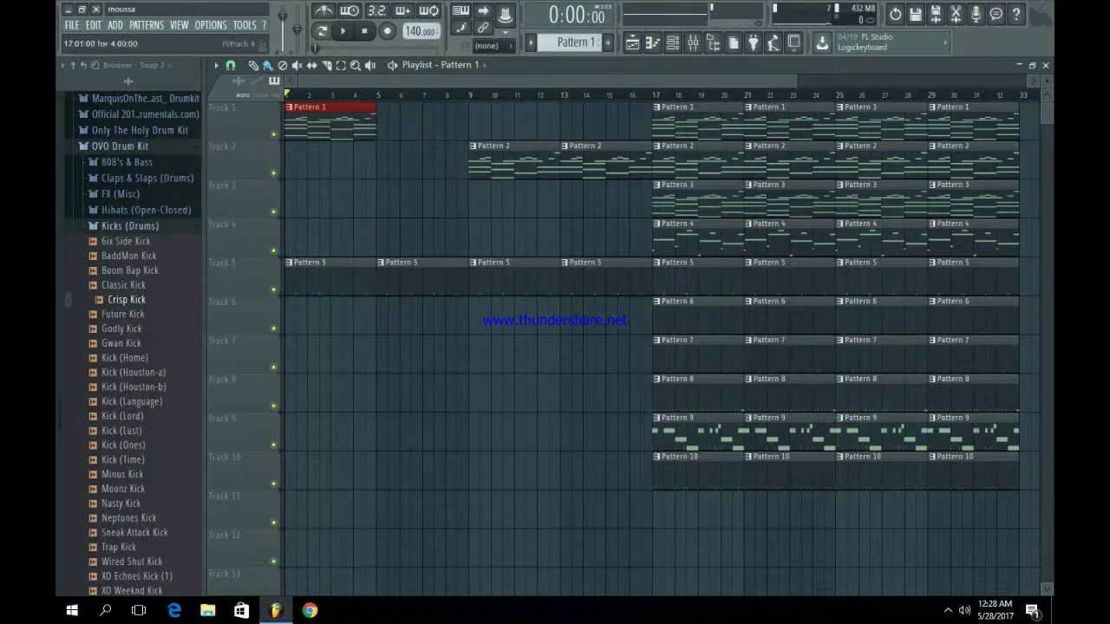
- Place Pattern 3 clips at bars 1 and 5 on Track 3 and a second Pattern 1 clip at bar 5 on Track 1
left_click_drag(382, 198, 328, 198)
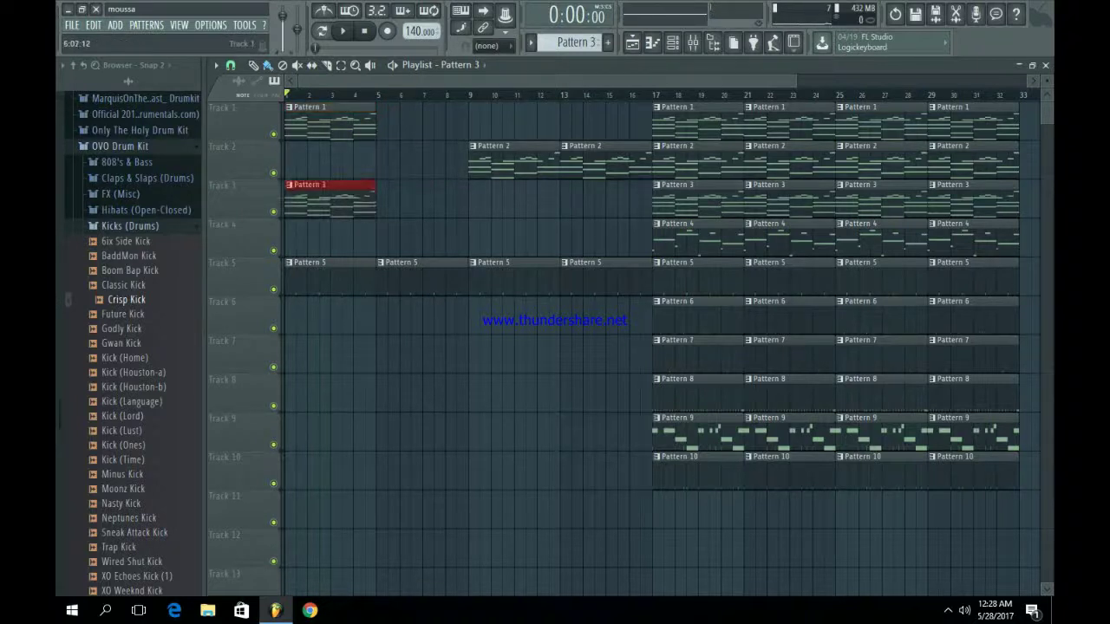
left_click(330, 121)
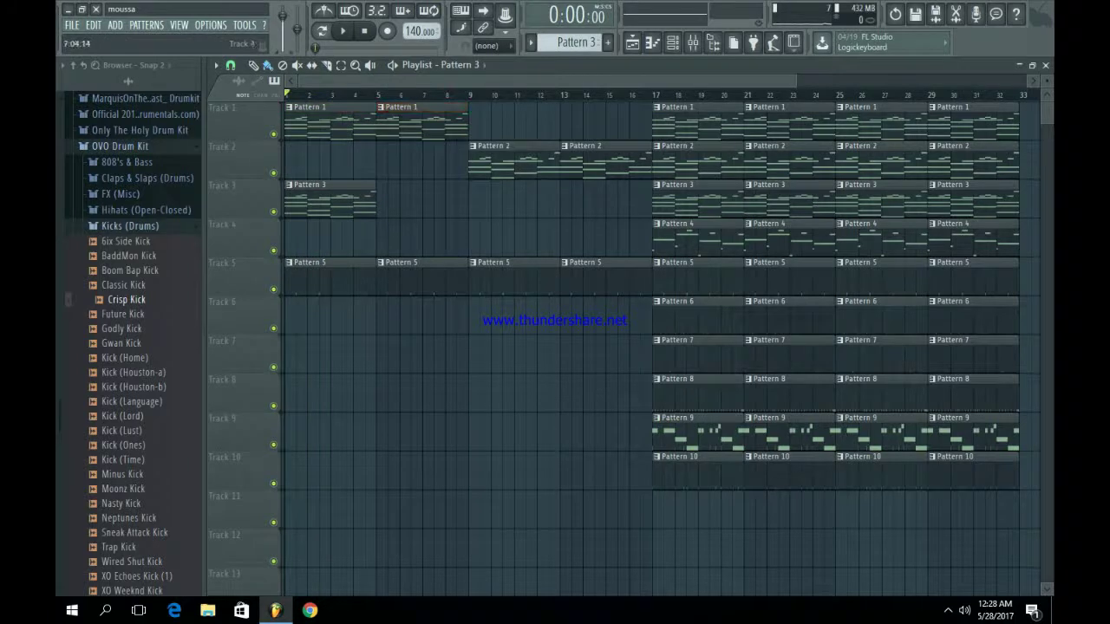
left_click(399, 199)
left_click_drag(286, 141, 476, 248)
key("ctrl+b")
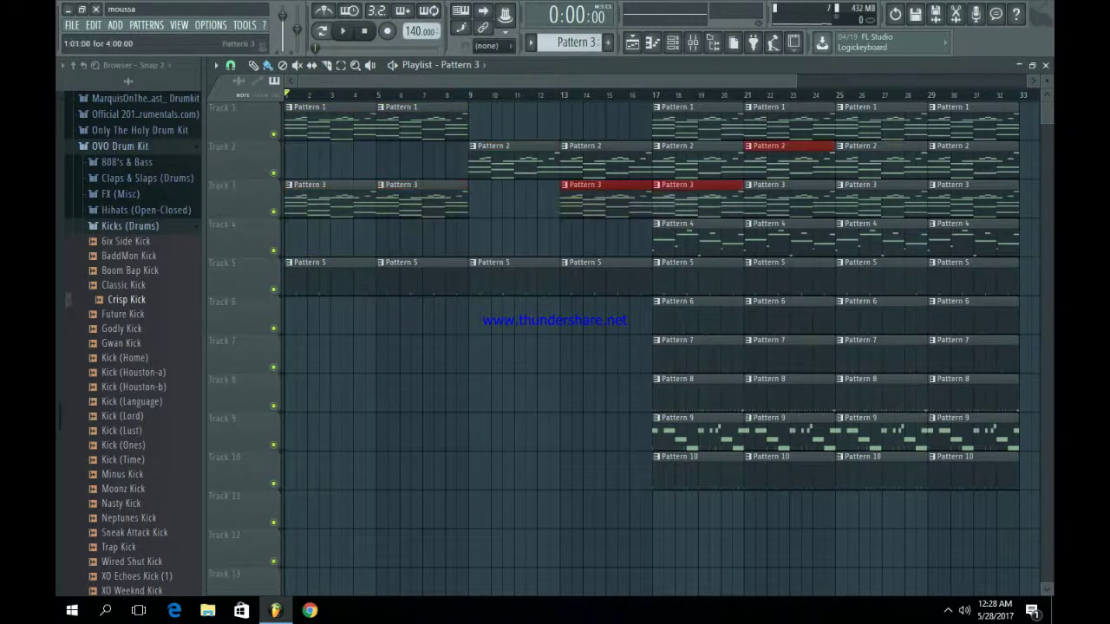
right_click(619, 198)
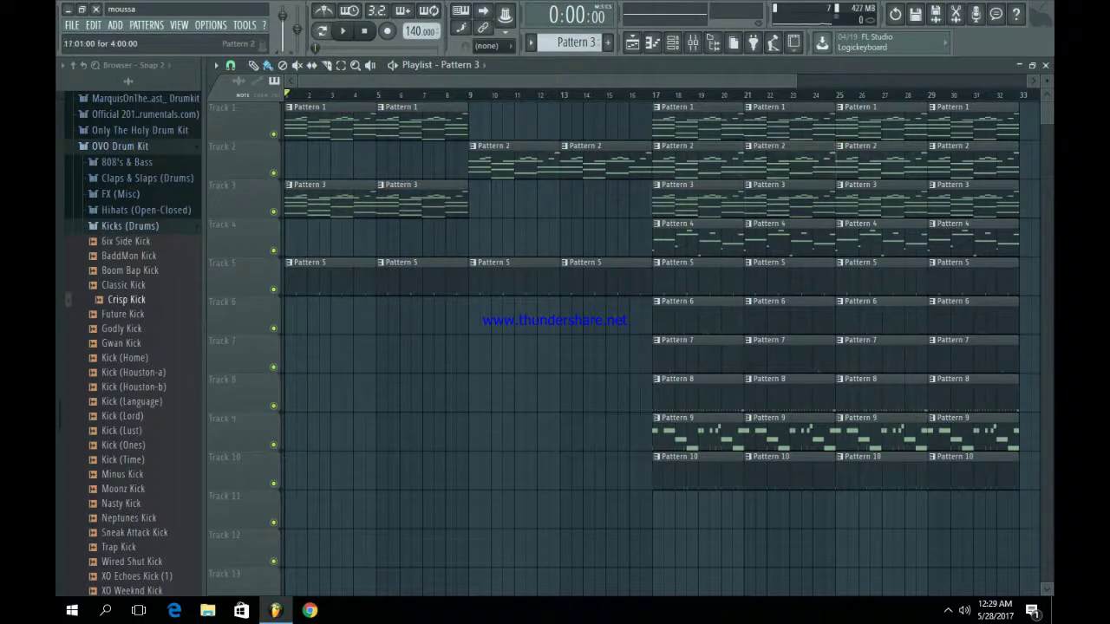
- Duplicate the first two Pattern 3 clips on Track 3 and Pattern 1 clips on Track 1 to fill bars 9 to 16
left_click_drag(286, 178, 544, 253)
key("ctrl+b")
left_click(490, 122)
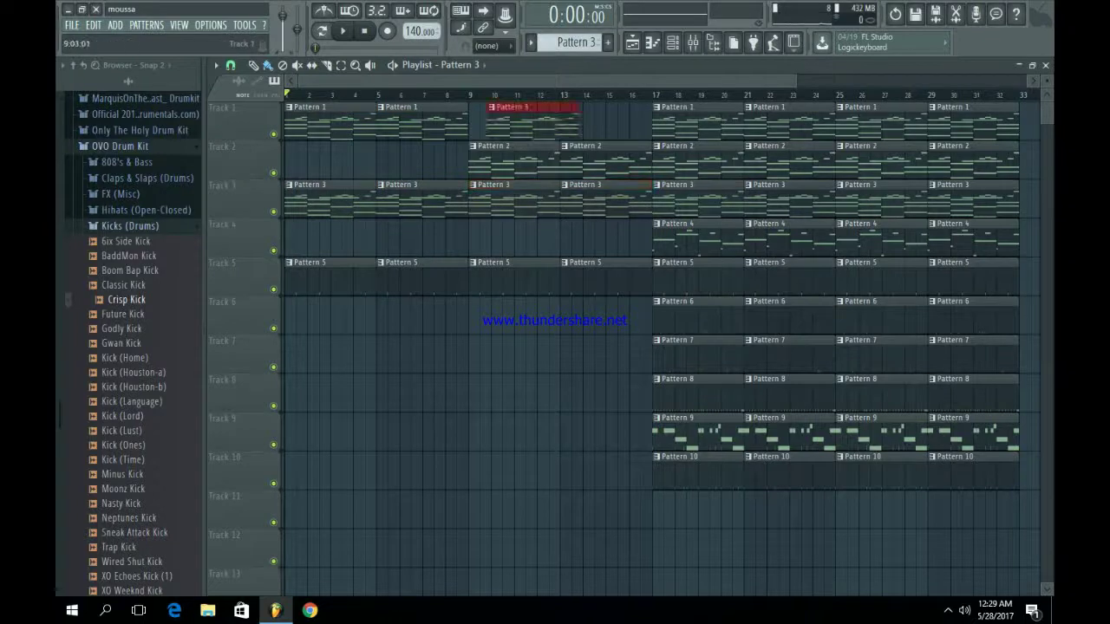
right_click(533, 117)
left_click_drag(286, 102, 466, 139)
key("ctrl+b")
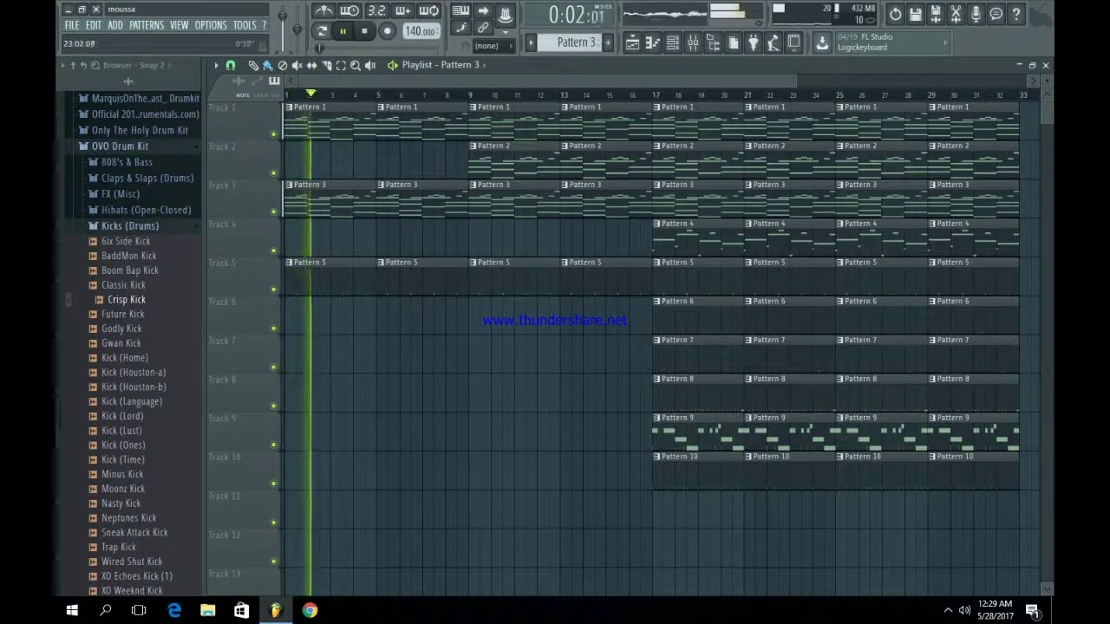
- Delete the four Pattern 1 clips from bars 17–32 on Track 1
scroll(659, 339, "right", 3)
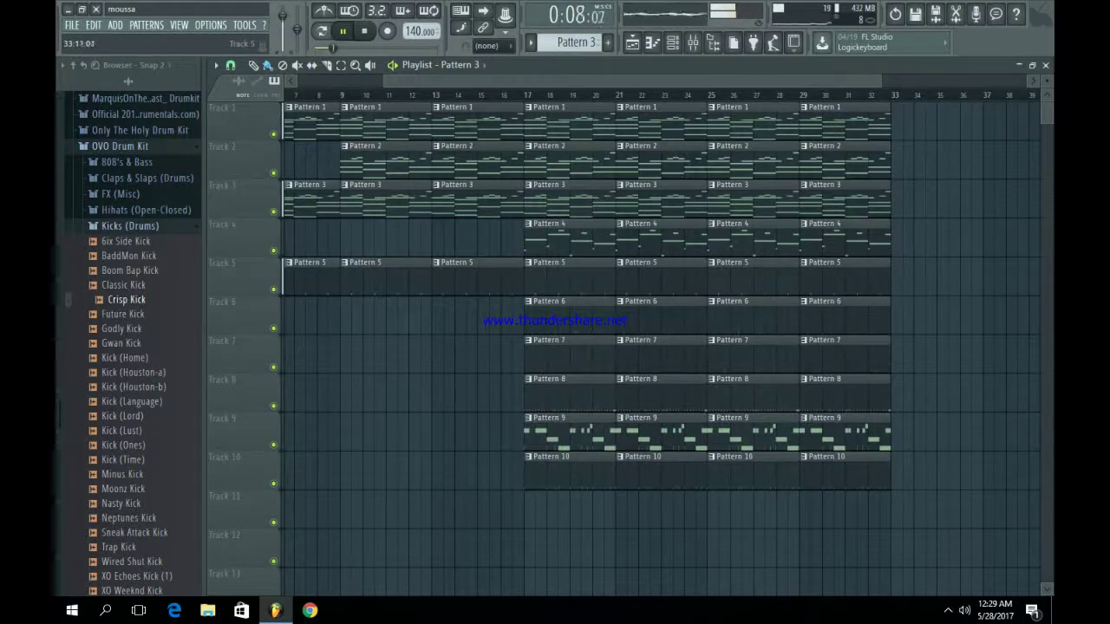
right_click(555, 107)
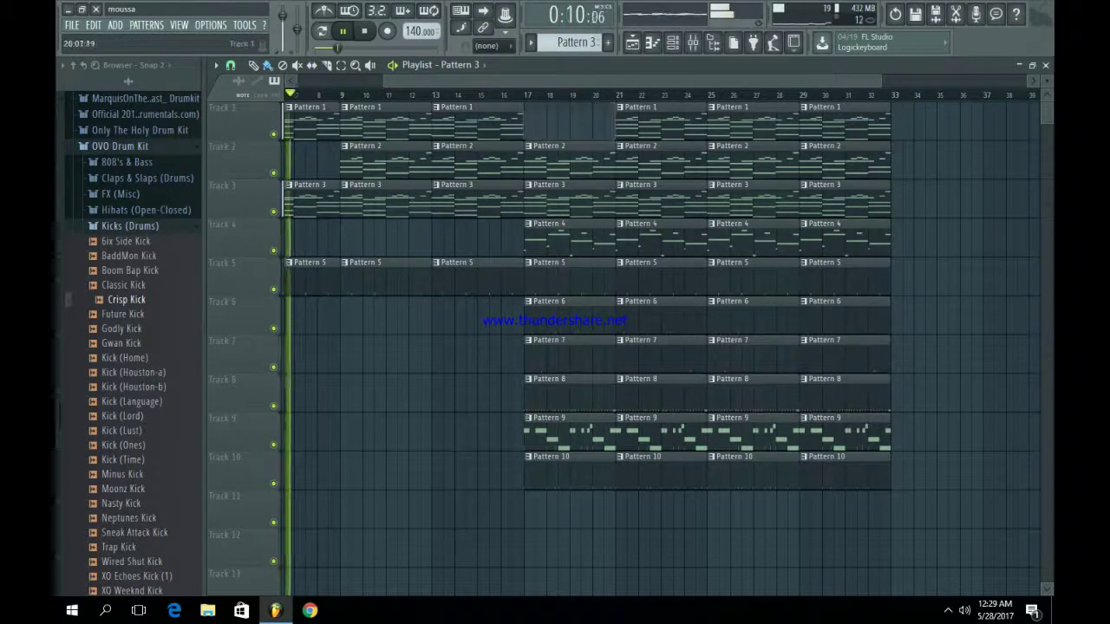
right_click(642, 106)
right_click(733, 107)
right_click(824, 107)
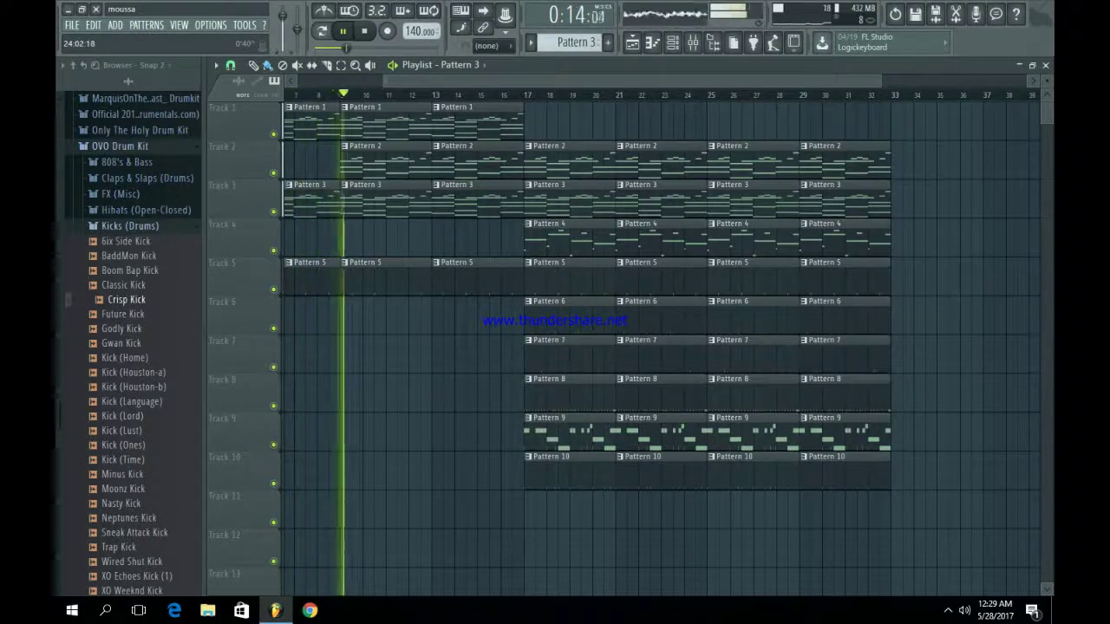
- Duplicate the Pattern 2 and Pattern 3 clips of bars 17–32 on Tracks 2 and 3 into bars 33–48
scroll(659, 347, "left", 4)
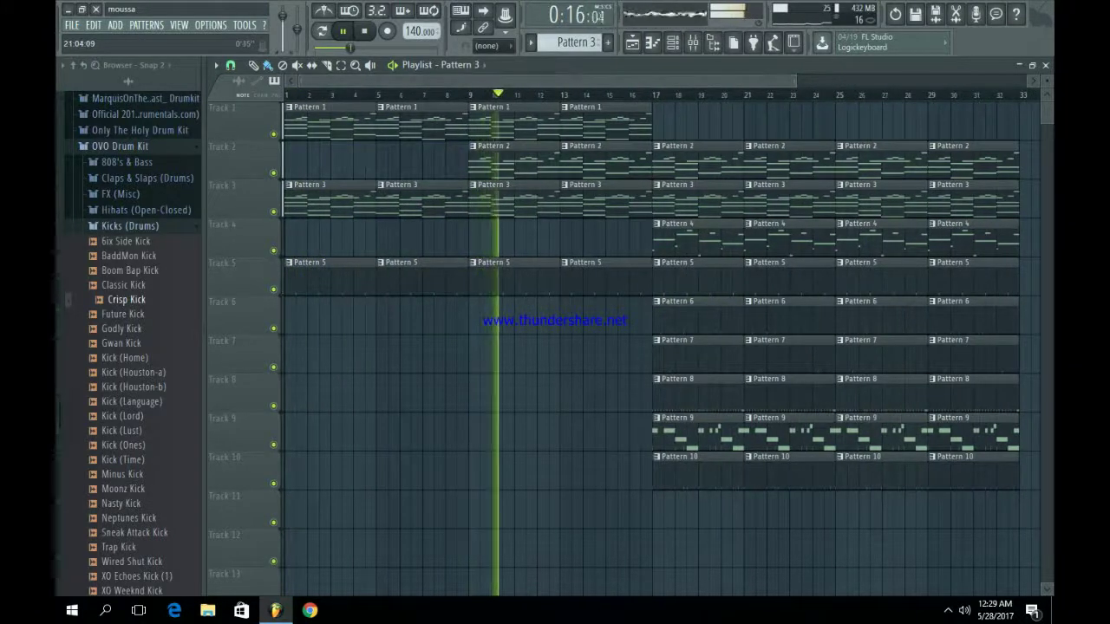
scroll(659, 346, "down", 2)
left_click_drag(917, 178, 595, 143)
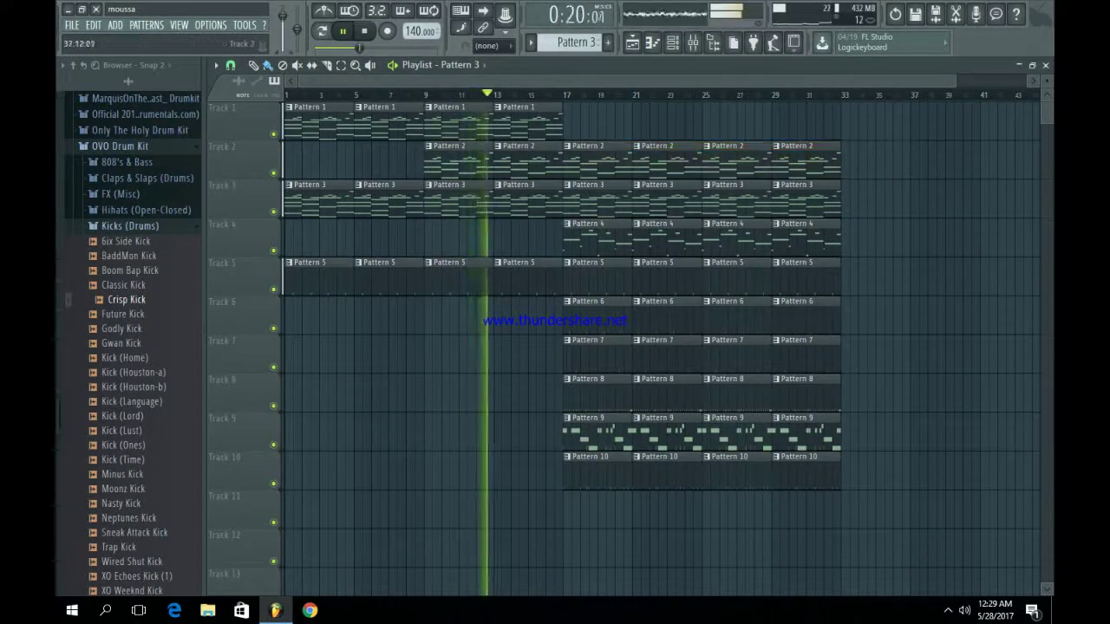
left_click_drag(909, 220, 583, 140)
key("ctrl+b")
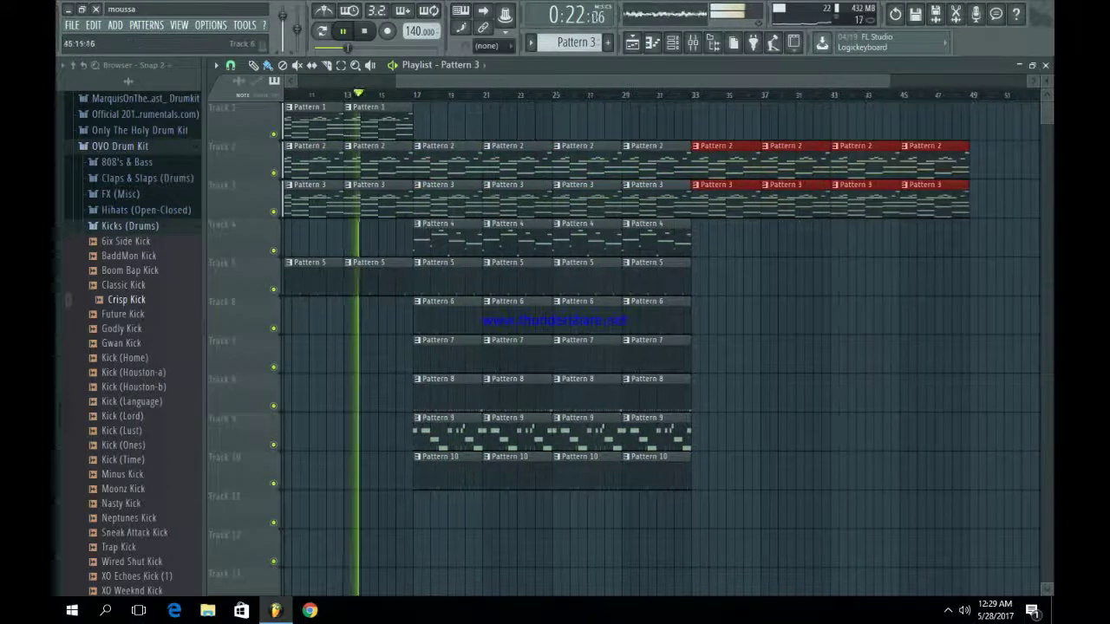
key("ctrl+d")
- Duplicate the Pattern 6, Pattern 9 and Pattern 10 clips of bars 17–32 into bars 33–48 on their tracks
left_click_drag(723, 335, 444, 296)
key("ctrl+b")
key("ctrl+d")
left_click_drag(760, 487, 404, 413)
key("ctrl+b")
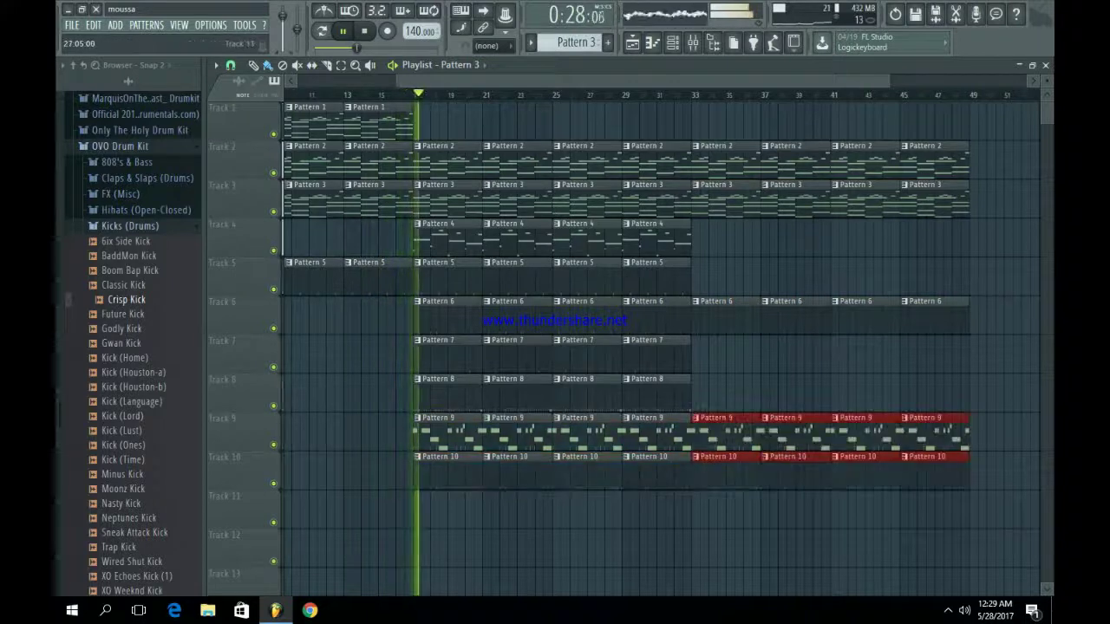
key("ctrl+d")
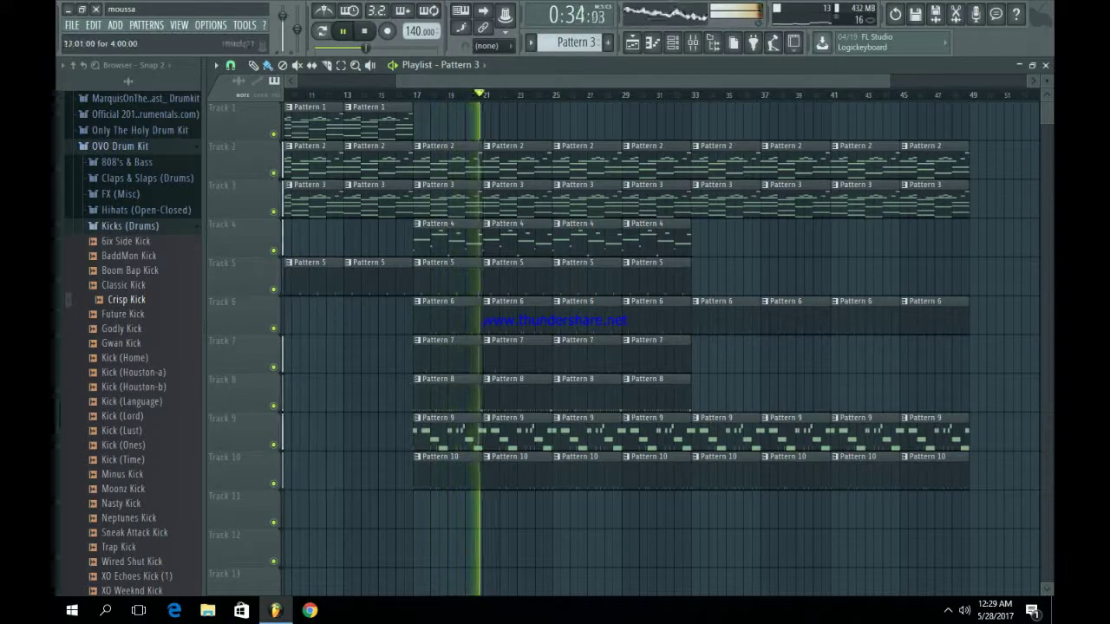
scroll(589, 346, "down", 2)
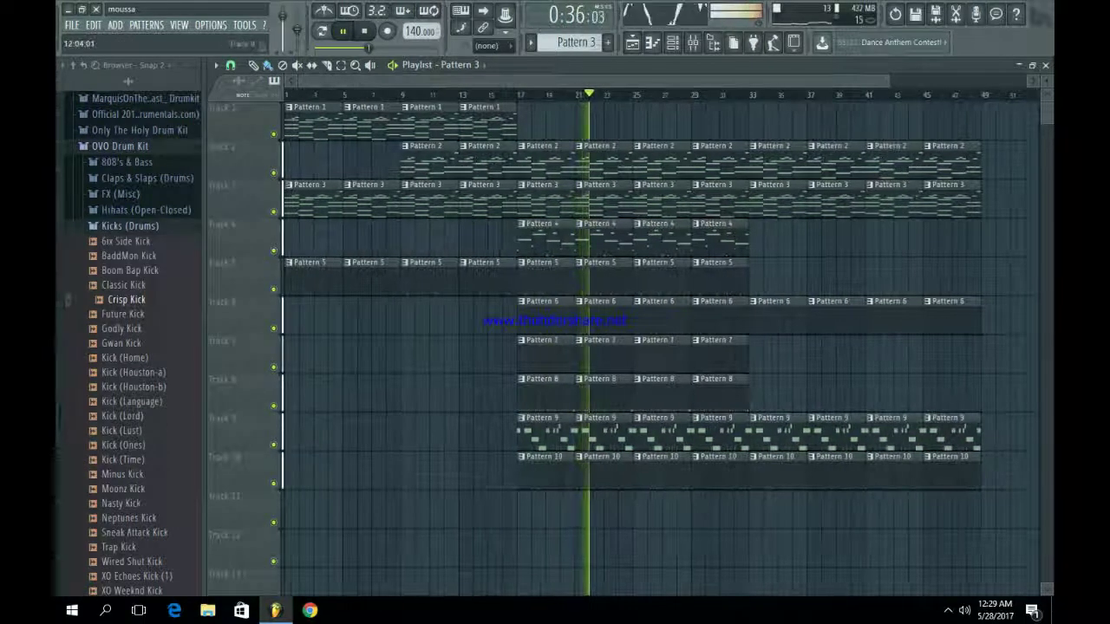